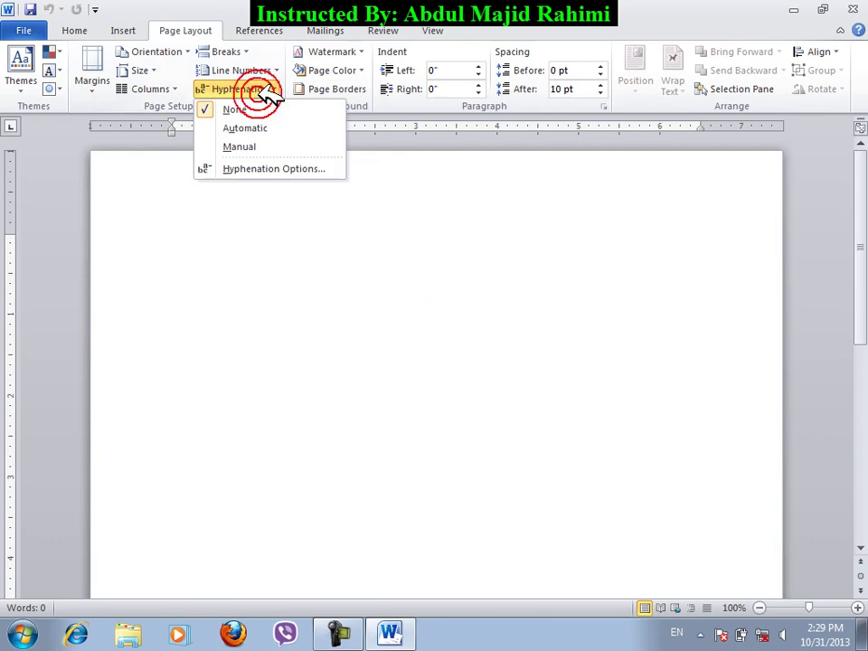
Enter the sample text "Ksdjfsdklaf jsdaklfjsd klsjfklasdfjsd jsdf afghanistan" in the blank document and apply automatic hyphenation.
click(407, 317)
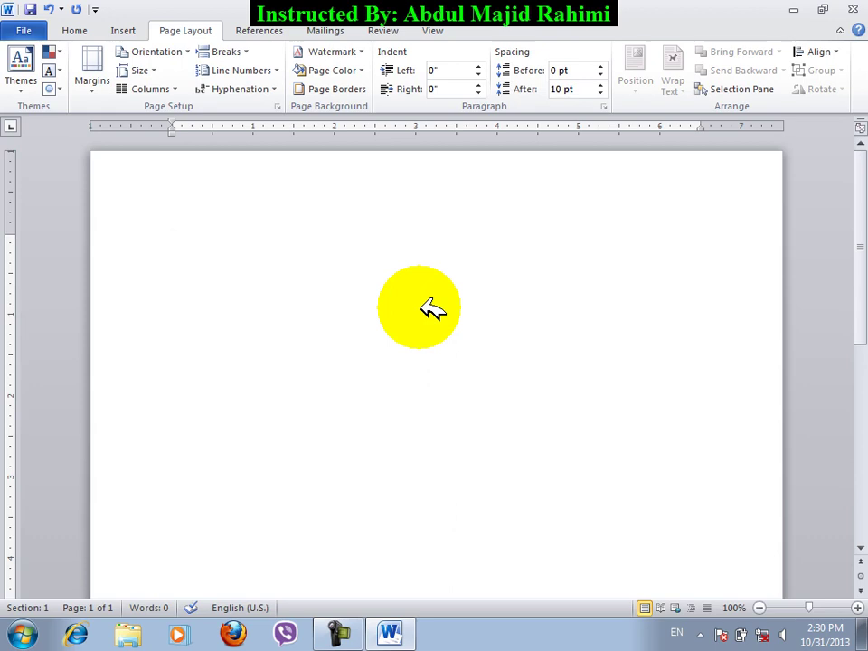
text(sdklaf jsdaklfjsd klsjfklasdfjsdk)
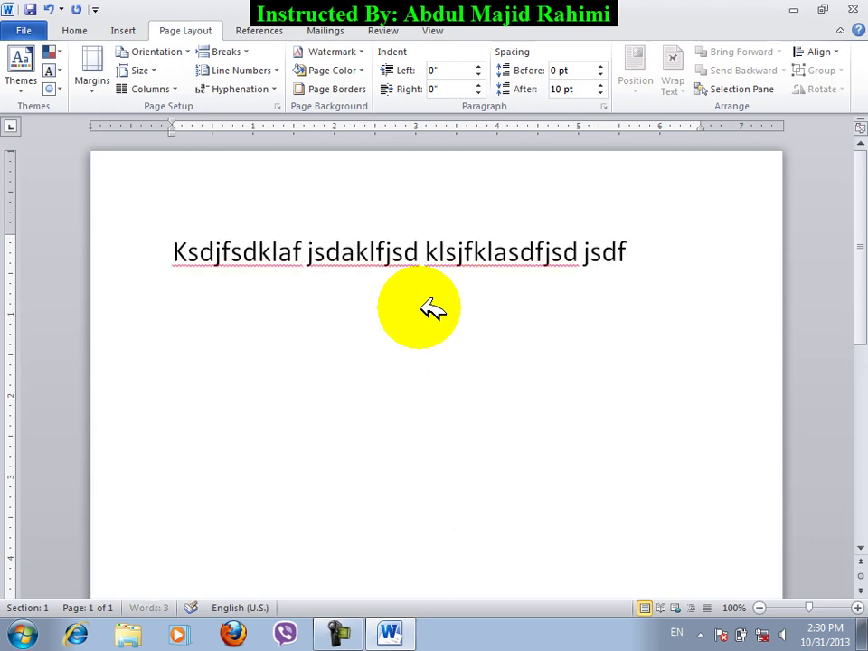
text( jsdf afghanistan)
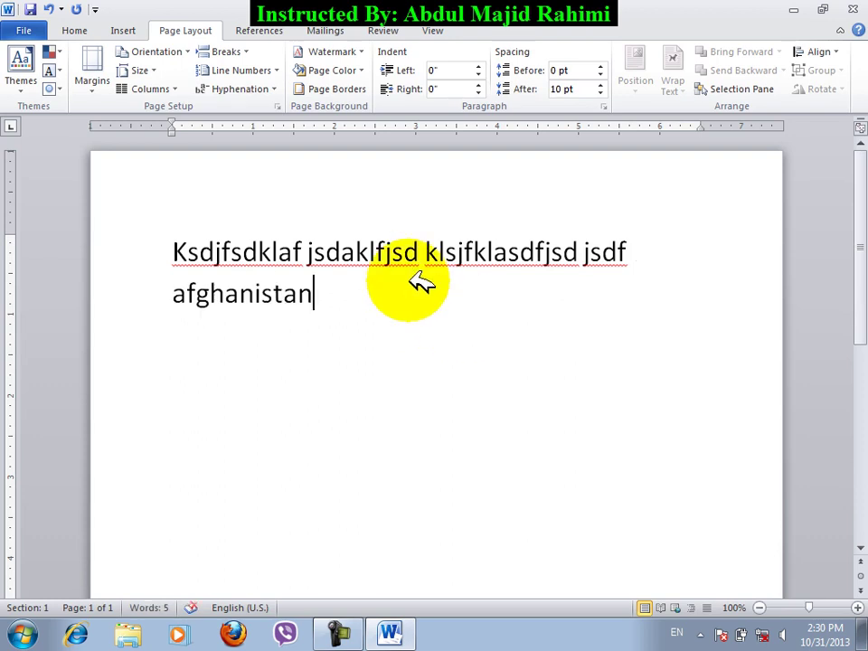
click(242, 90)
click(260, 131)
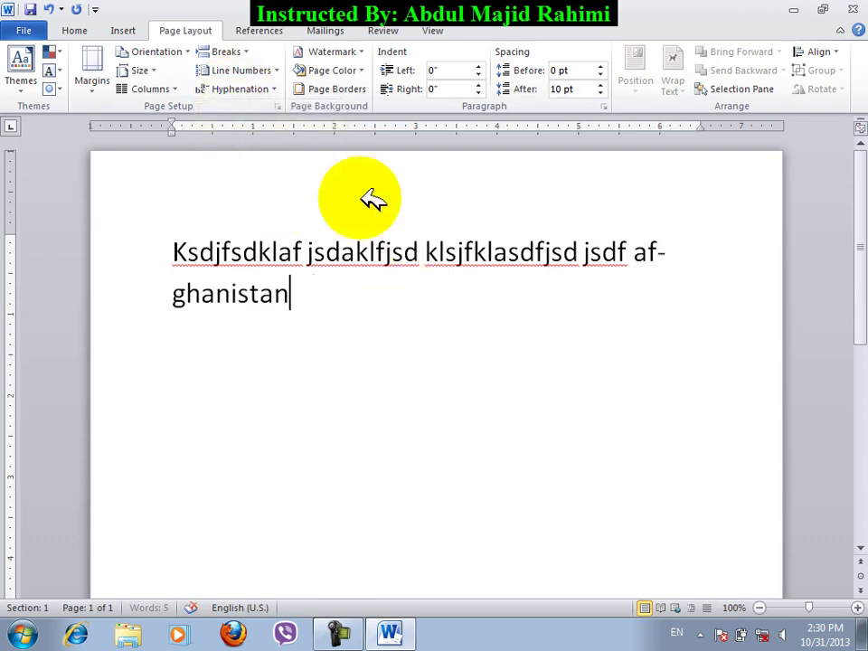
Delete the letters "js" of "jsdf" and the space before them so "df" joins the preceding word.
click(604, 251)
click(818, 246)
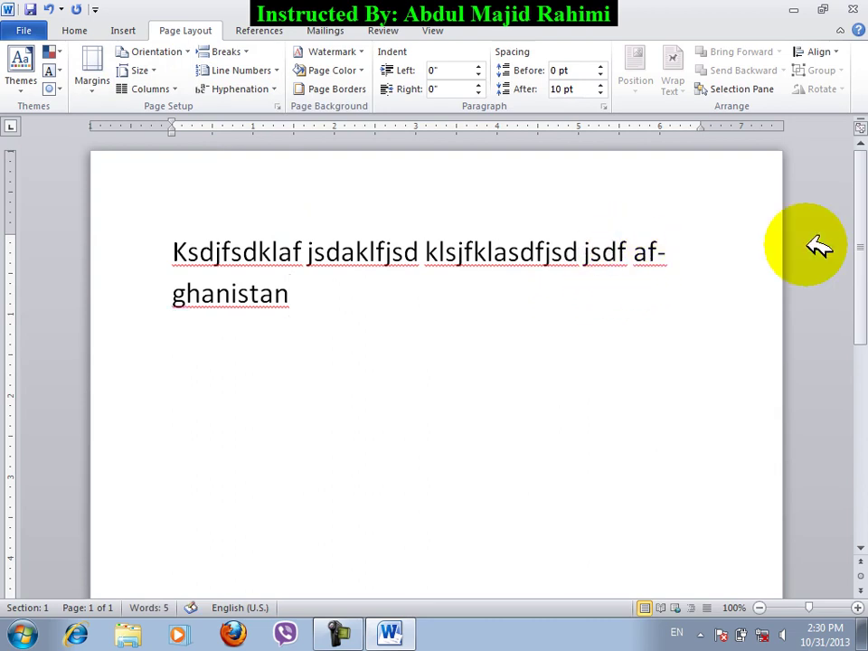
key(BackSpace)
key(BackSpace)
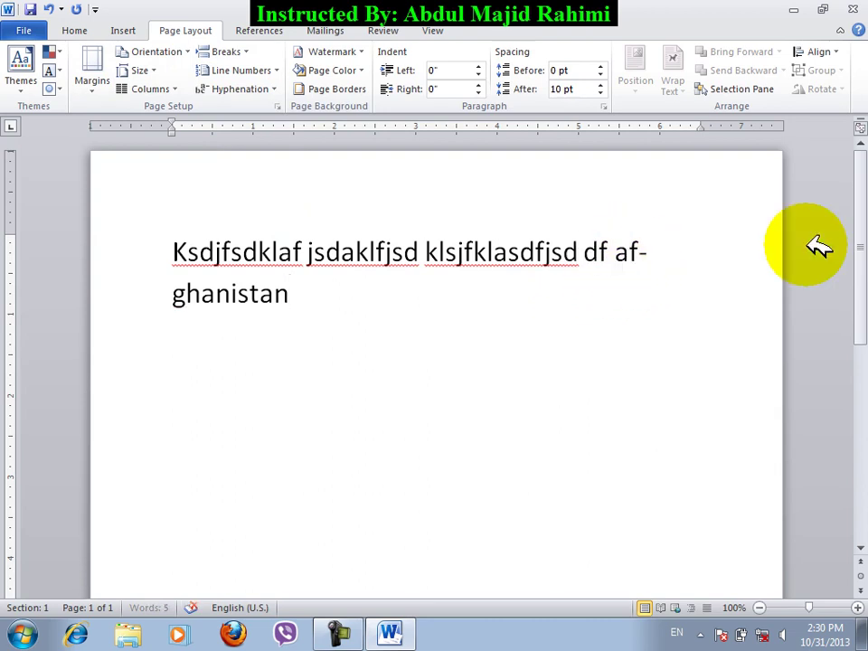
key(BackSpace)
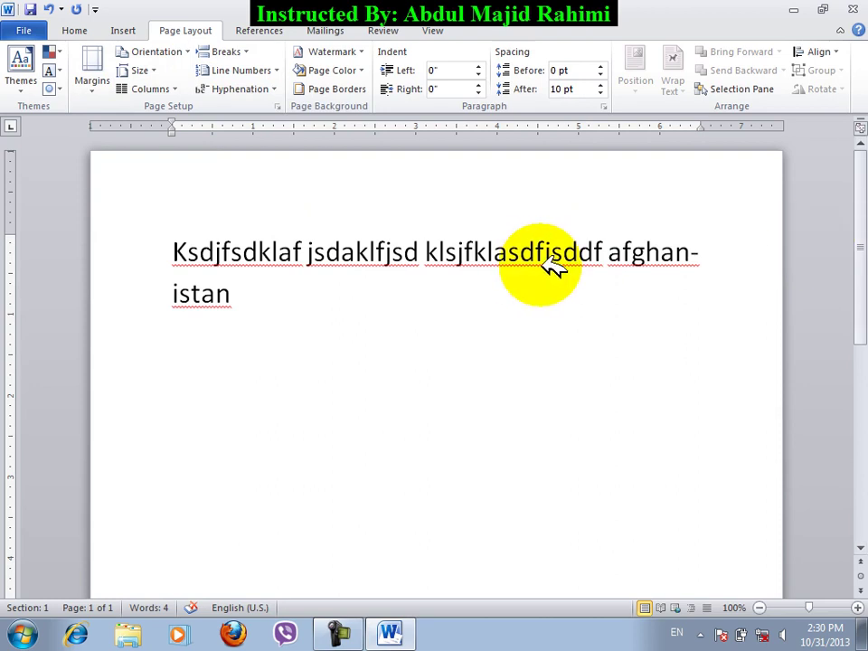
Try to delete the automatic hyphen at the end of the first line, and undo the deletion.
click(704, 253)
key(BackSpace)
click(705, 253)
key(ctrl+z)
click(698, 255)
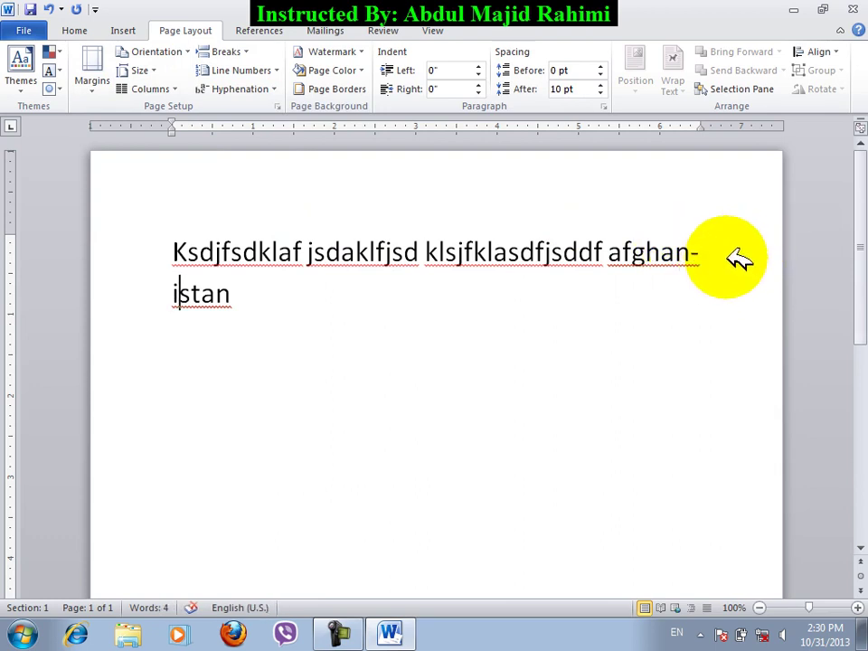
Set the hyphenation to None and back to Automatic to compare how "afghanistan" wraps.
click(229, 90)
click(250, 108)
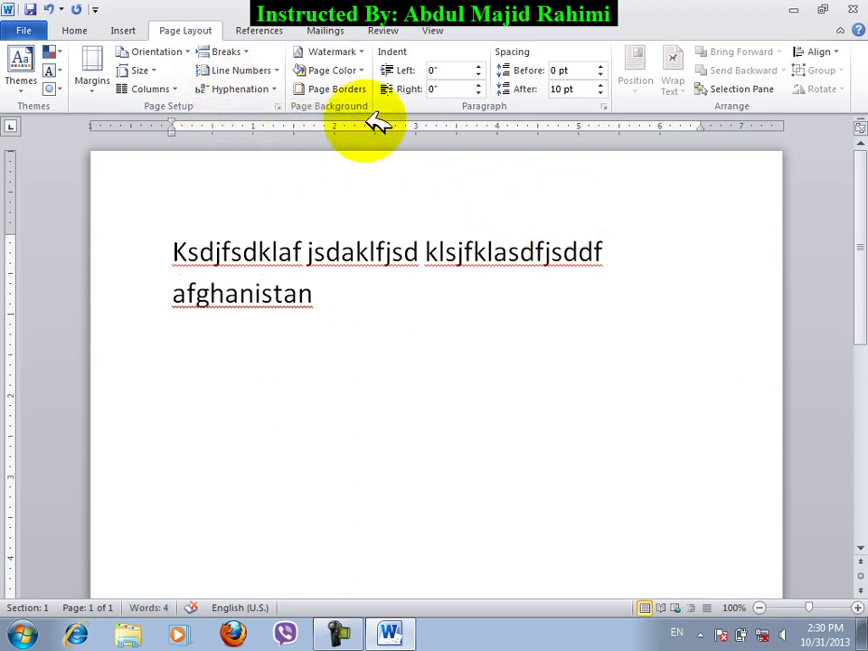
click(237, 89)
click(271, 128)
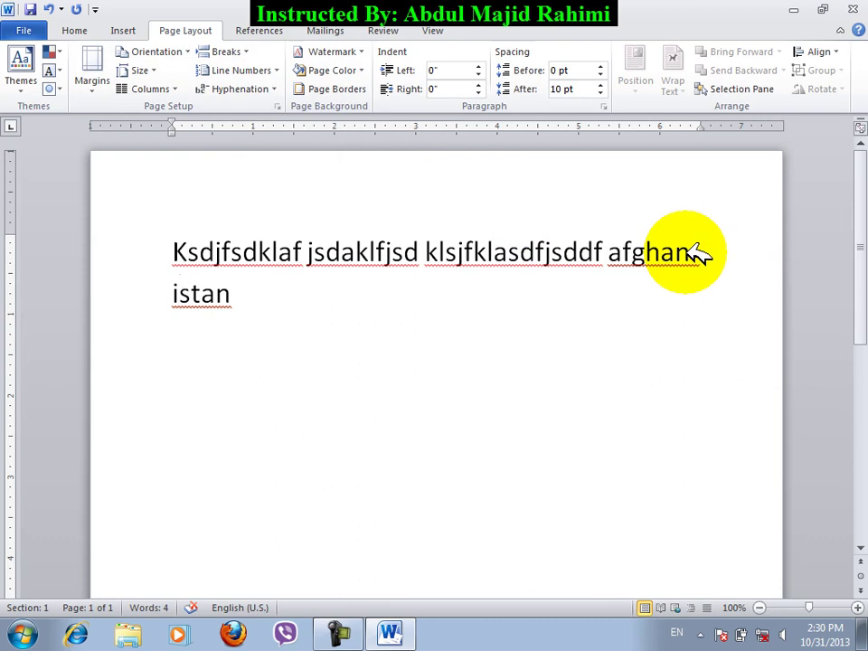
Select the second-line part "istan" and switch the hyphenation off and on again with None and Automatic.
key(ctrl+minus)
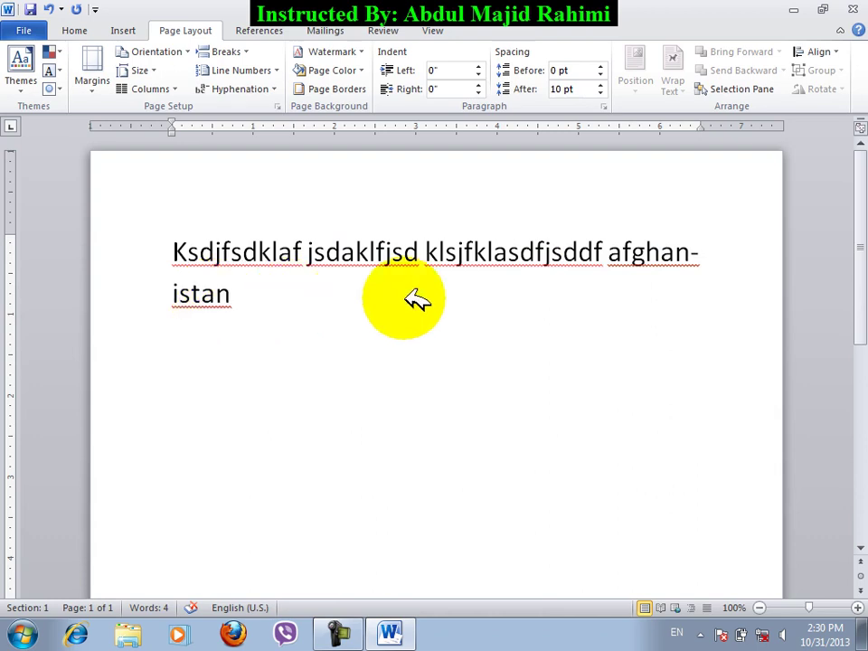
drag(611, 254, 680, 255)
drag(270, 310, 145, 300)
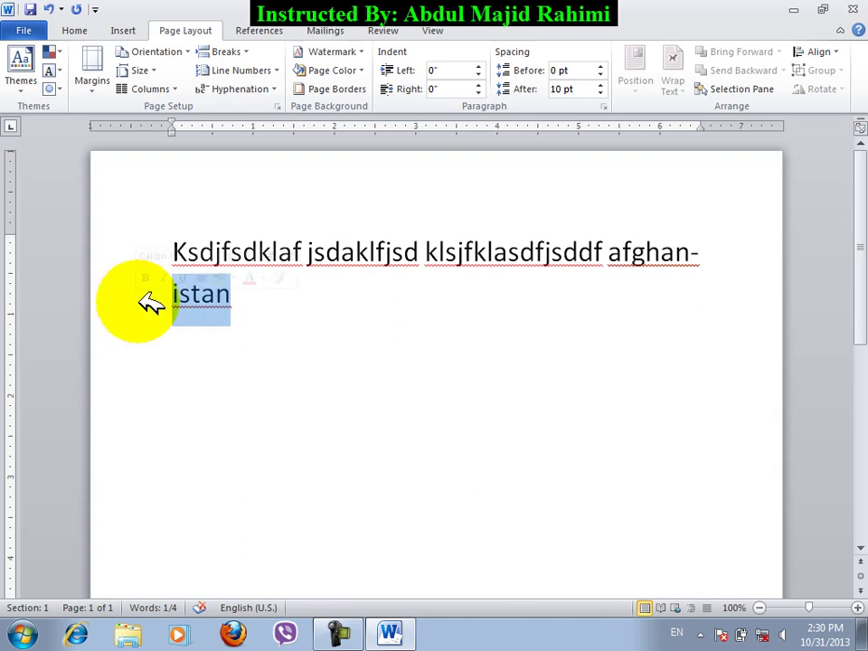
click(265, 89)
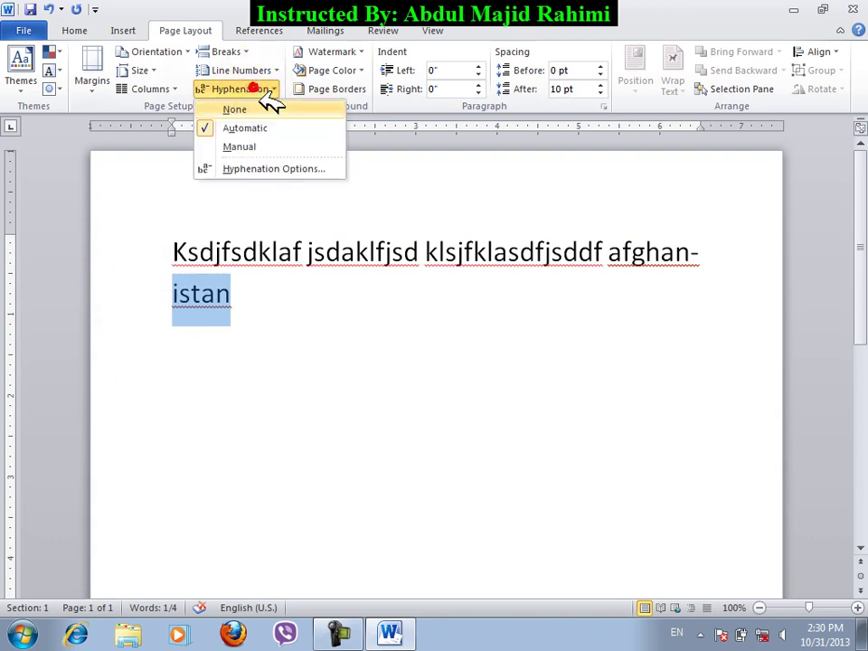
click(267, 107)
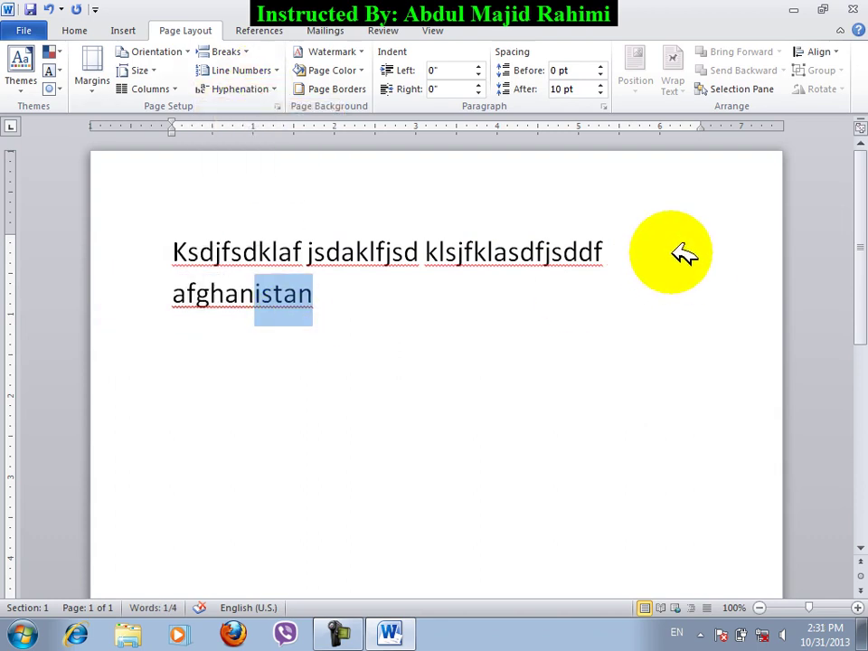
click(255, 89)
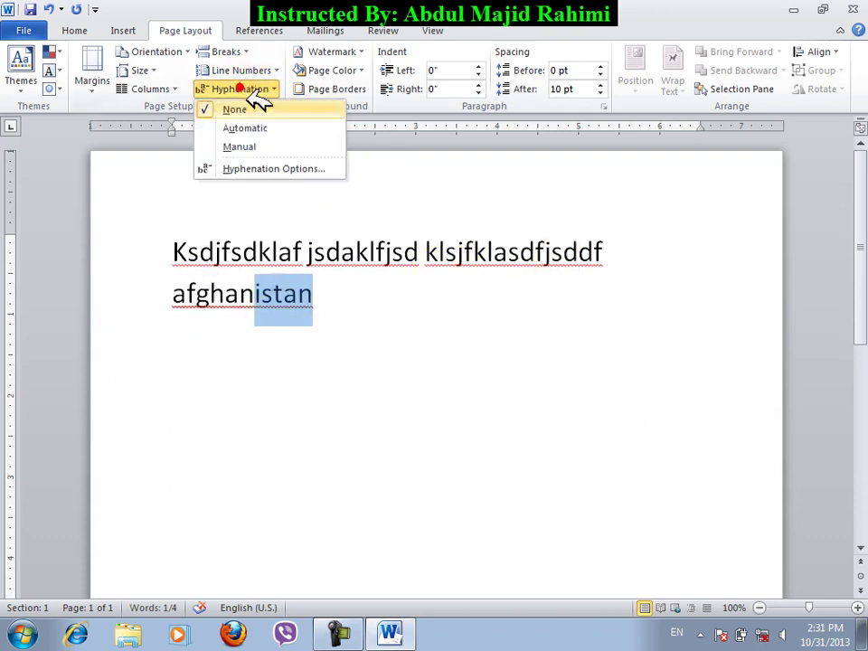
click(258, 129)
Manually hyphenate "afghanistan" after "af" and continue the check through the rest of the document.
click(237, 89)
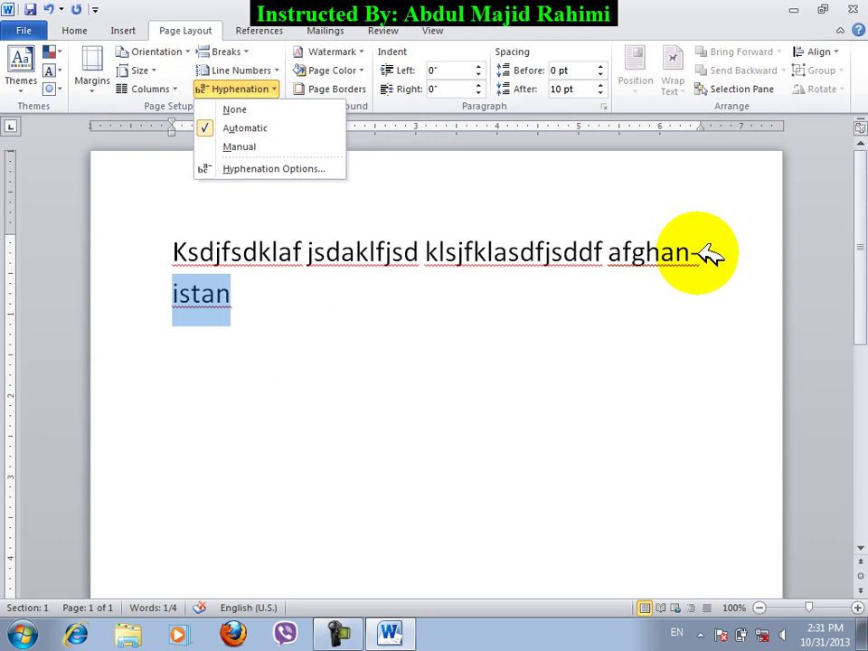
click(316, 150)
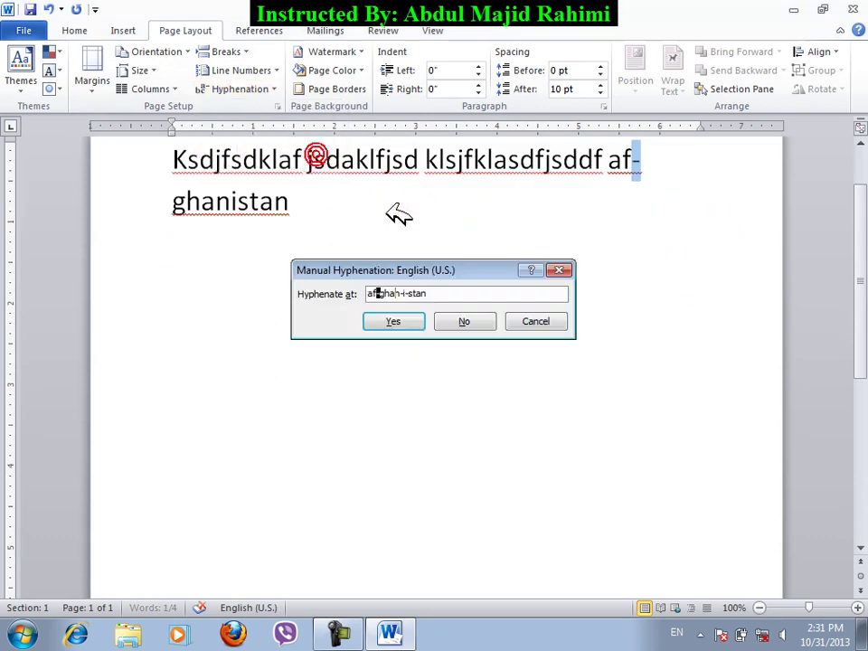
click(382, 291)
click(413, 322)
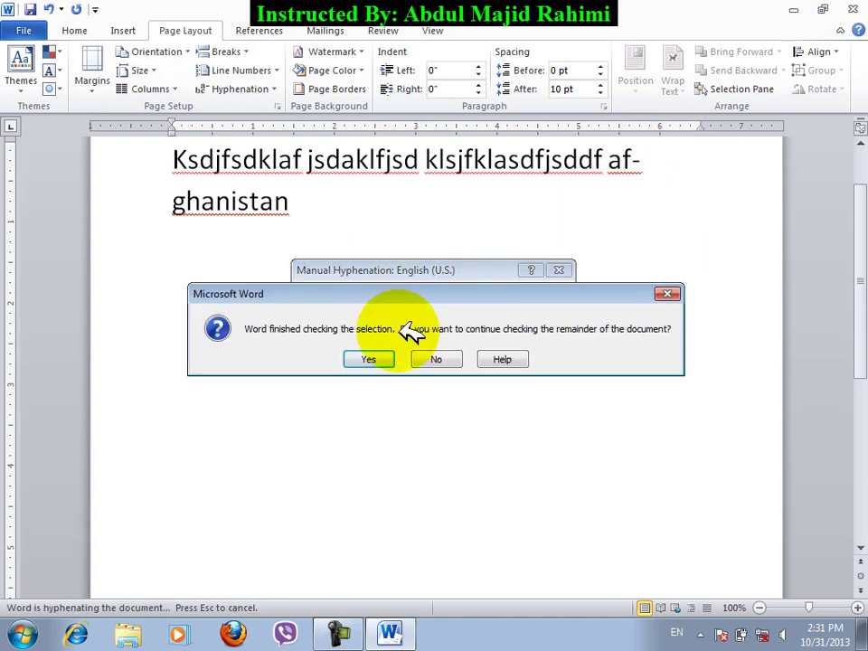
click(370, 358)
click(401, 359)
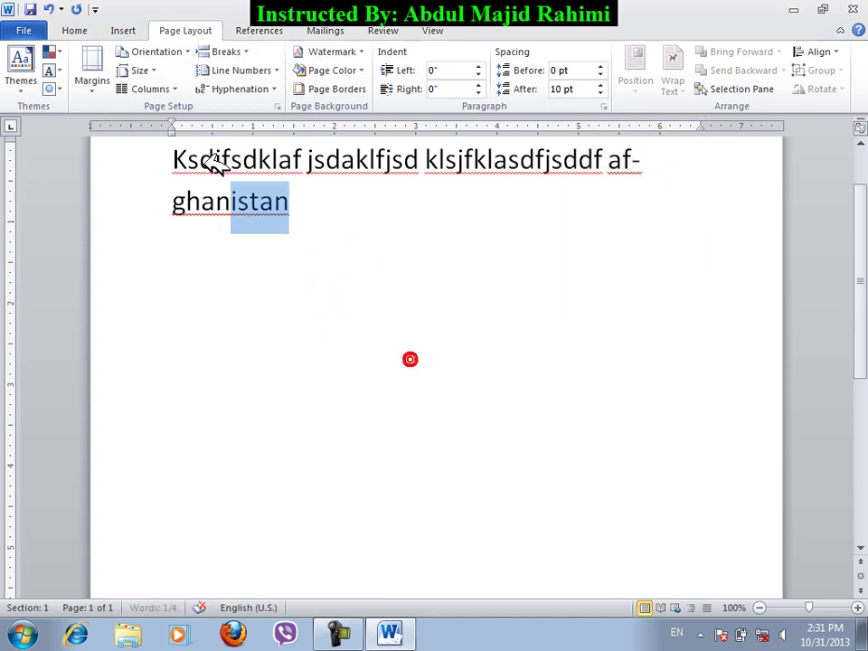
Reapply automatic hyphenation and run the manual hyphenation check over the document once more.
click(267, 91)
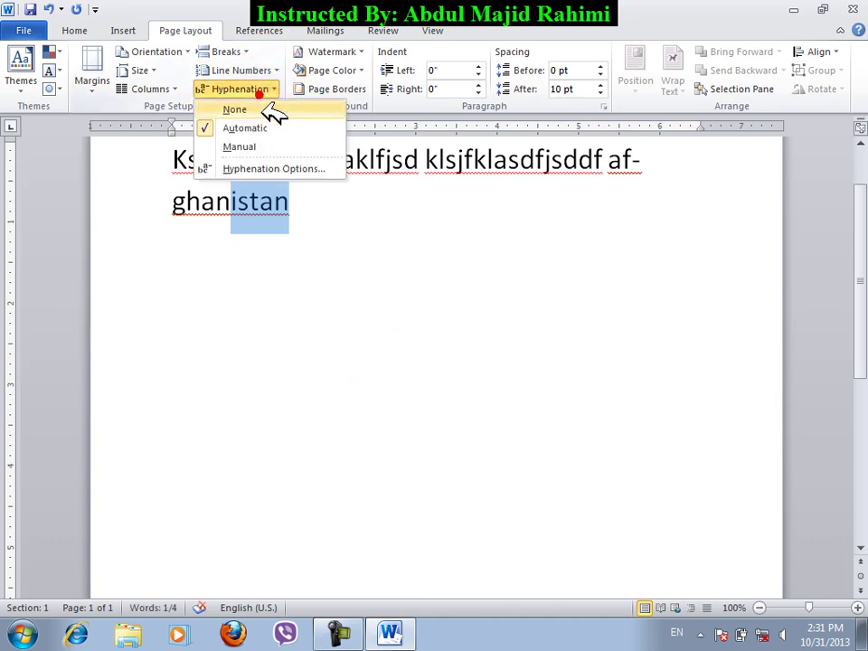
click(260, 132)
click(261, 91)
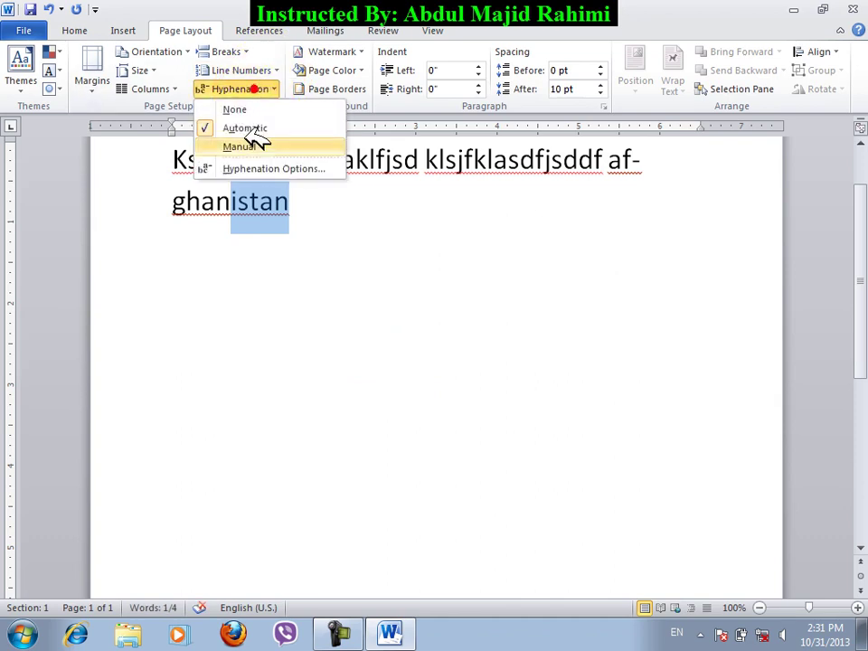
click(240, 146)
click(362, 359)
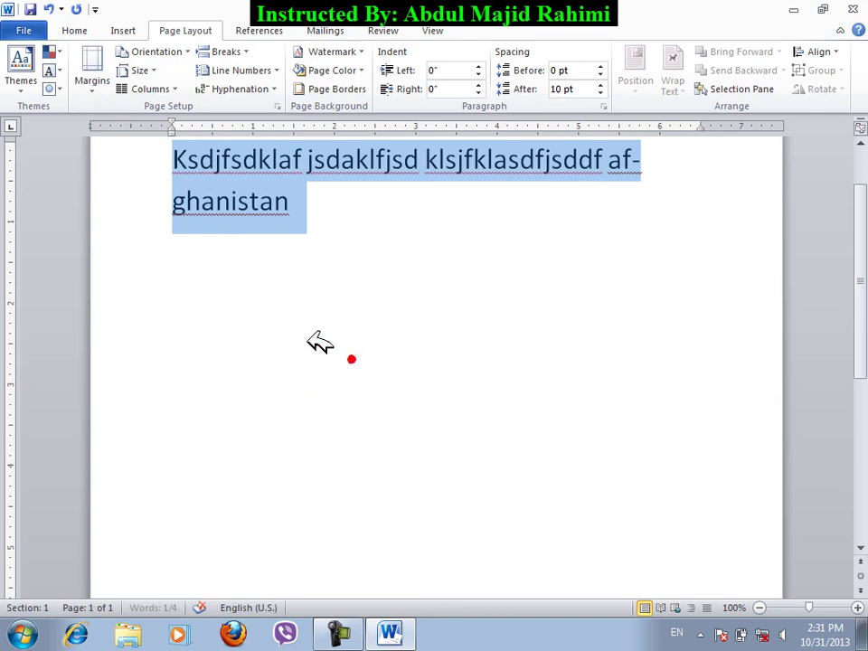
click(564, 195)
click(402, 359)
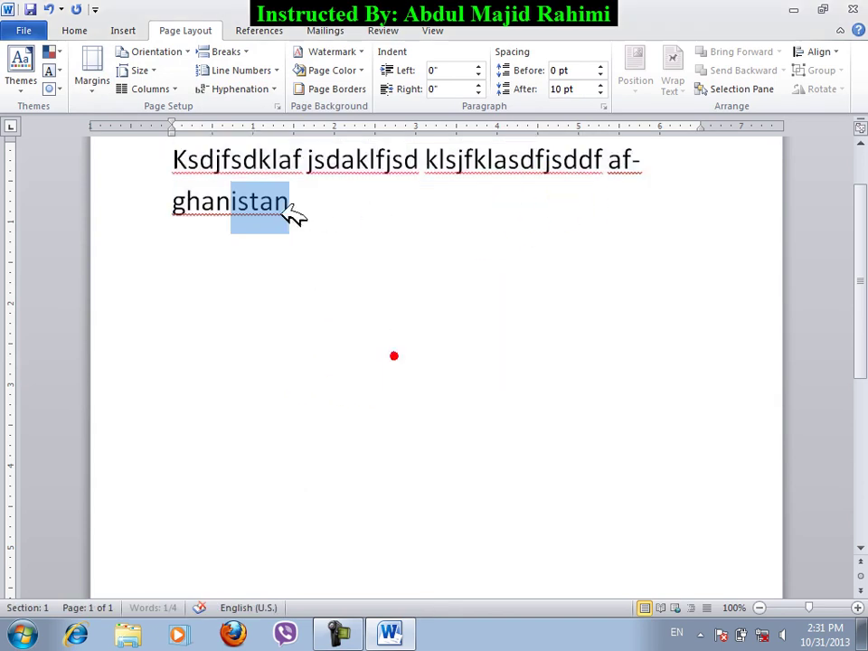
Review the Hyphenation Options and accept them with automatic hyphenation and hyphenated words in CAPS enabled.
click(246, 89)
click(276, 169)
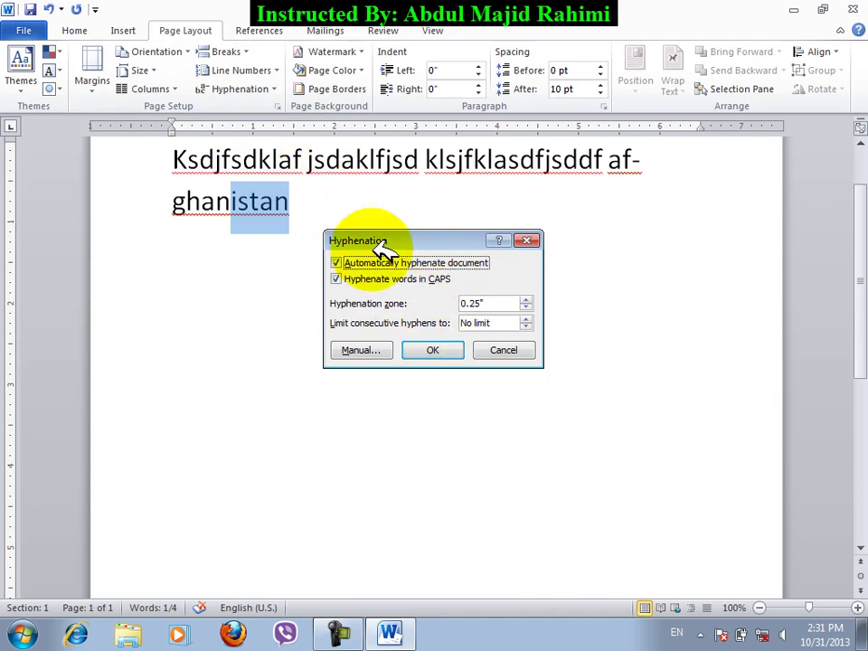
click(450, 348)
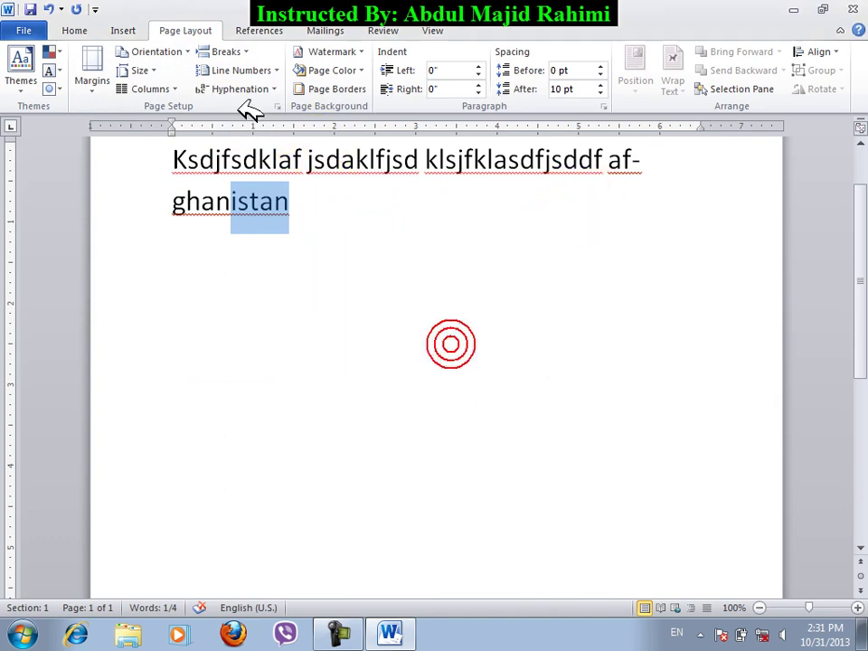
Set the document's hyphenation to None.
click(239, 88)
click(255, 112)
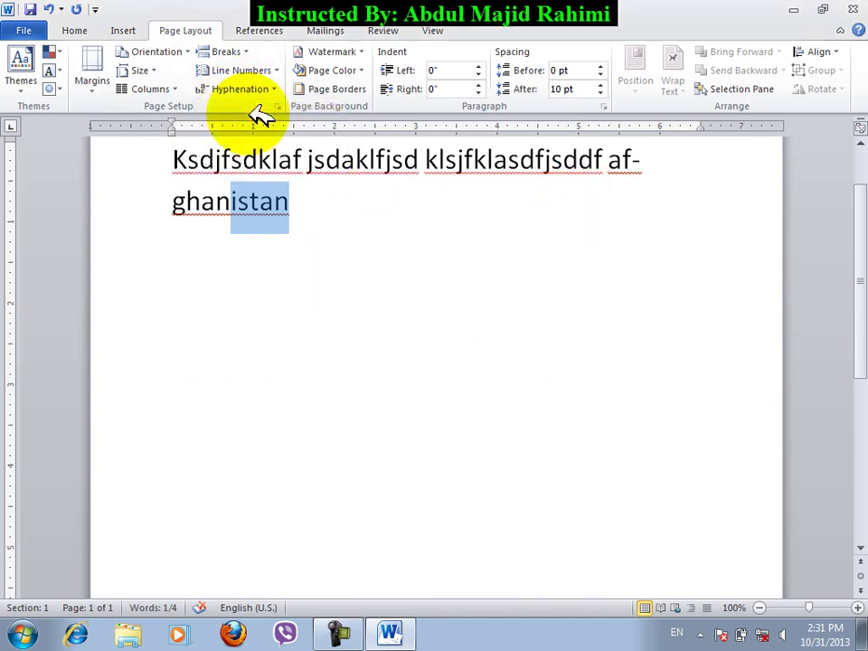
click(287, 201)
drag(231, 200, 291, 210)
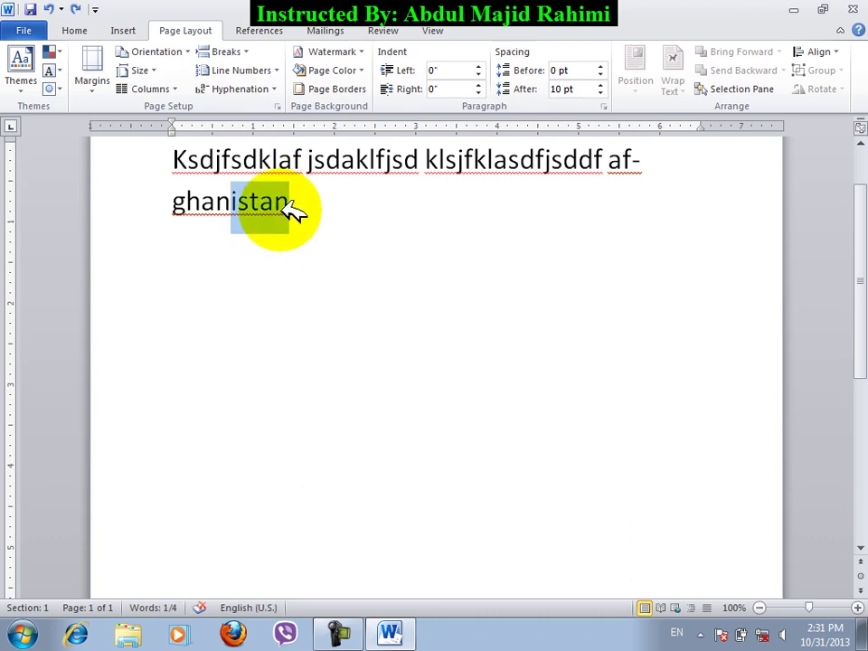
click(292, 210)
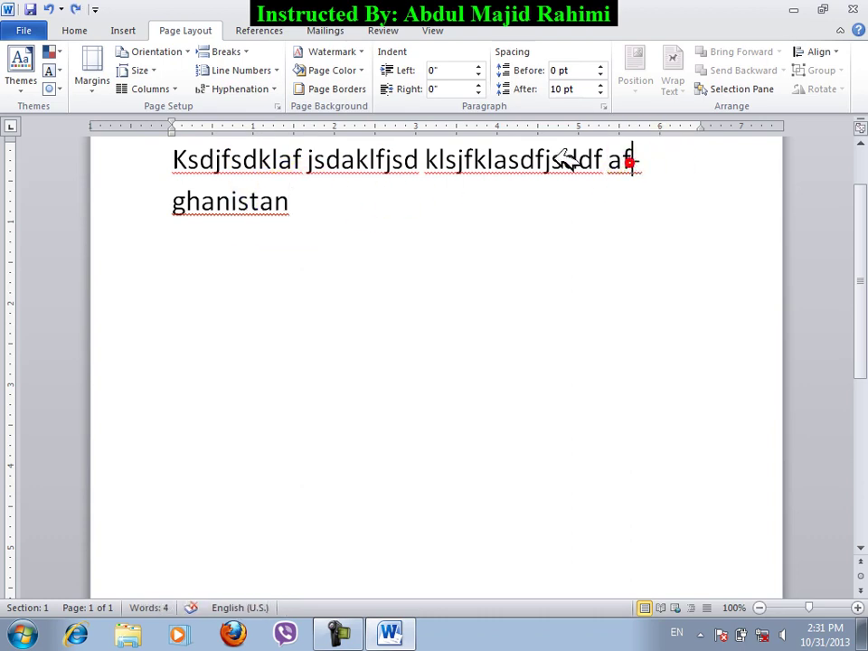
click(255, 88)
click(252, 111)
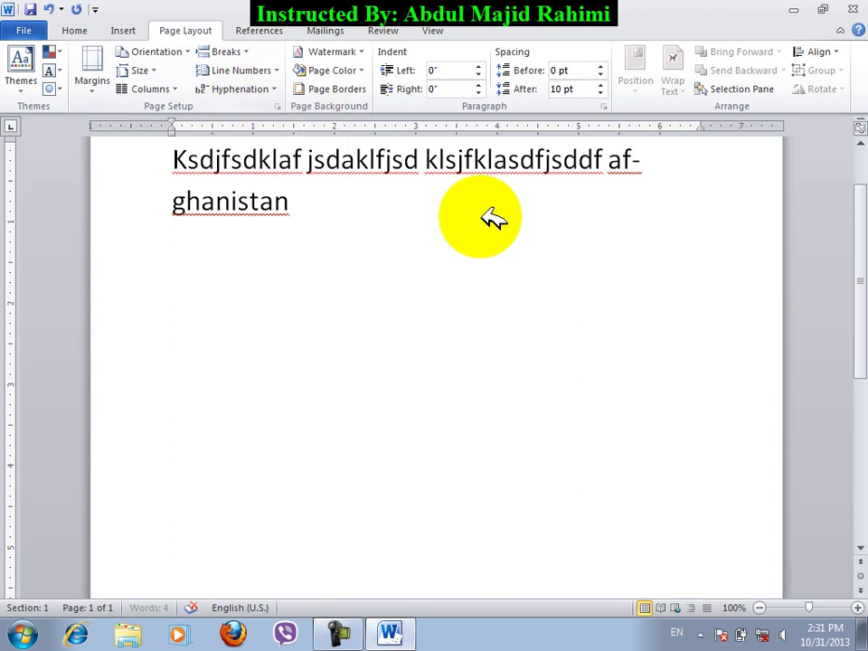
Delete the second-line ending of "afghanistan" and retype it to complete the word again.
key(BackSpace)
key(BackSpace)
key(BackSpace)
key(BackSpace)
key(BackSpace)
key(BackSpace)
key(BackSpace)
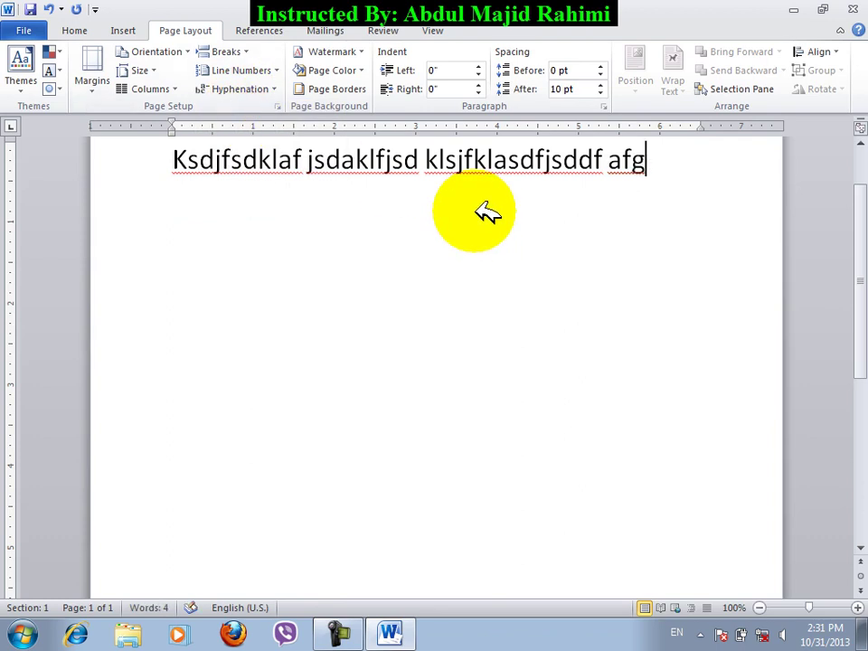
text(f)
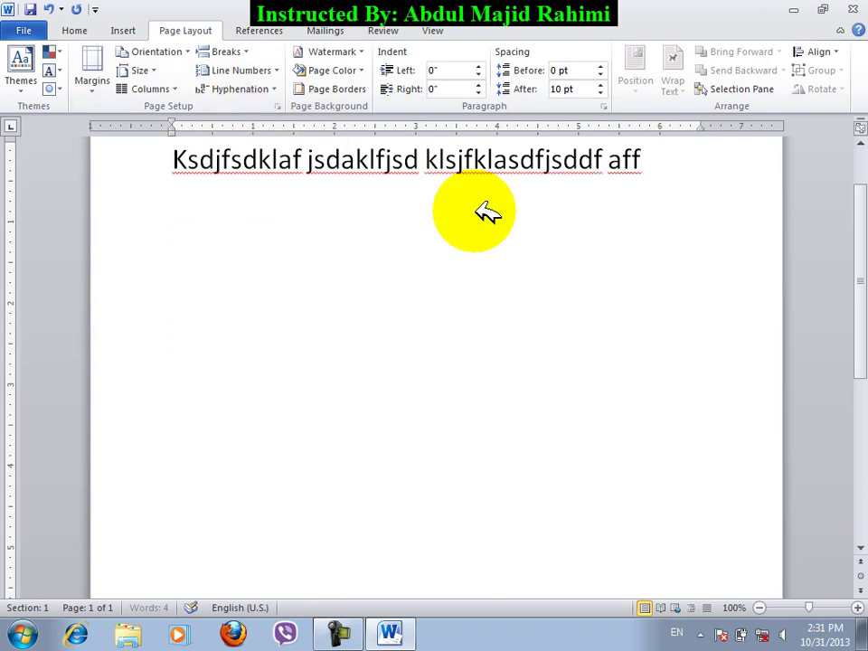
text(stan)
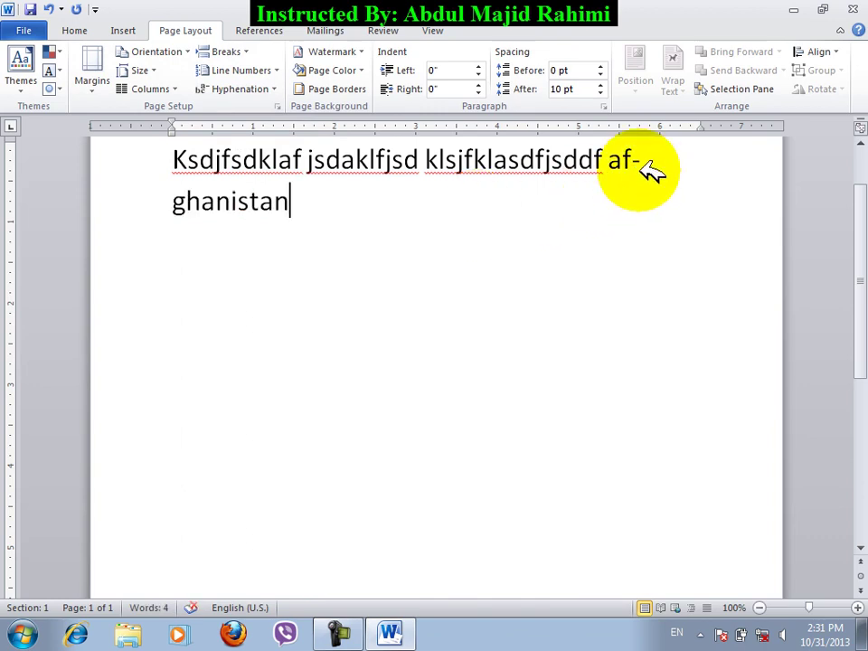
Enable automatic hyphenation of the document through the Hyphenation Options.
click(231, 88)
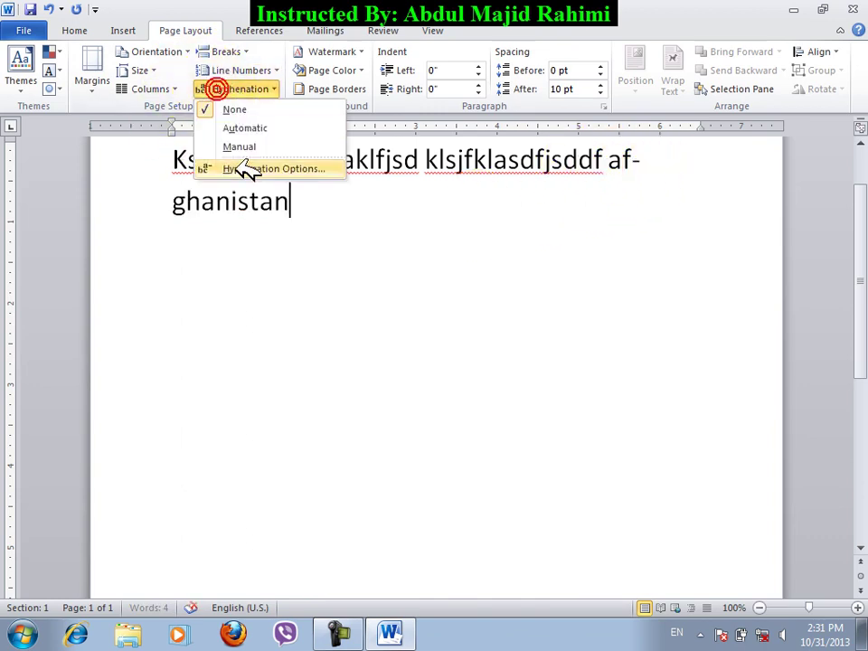
click(246, 168)
click(358, 263)
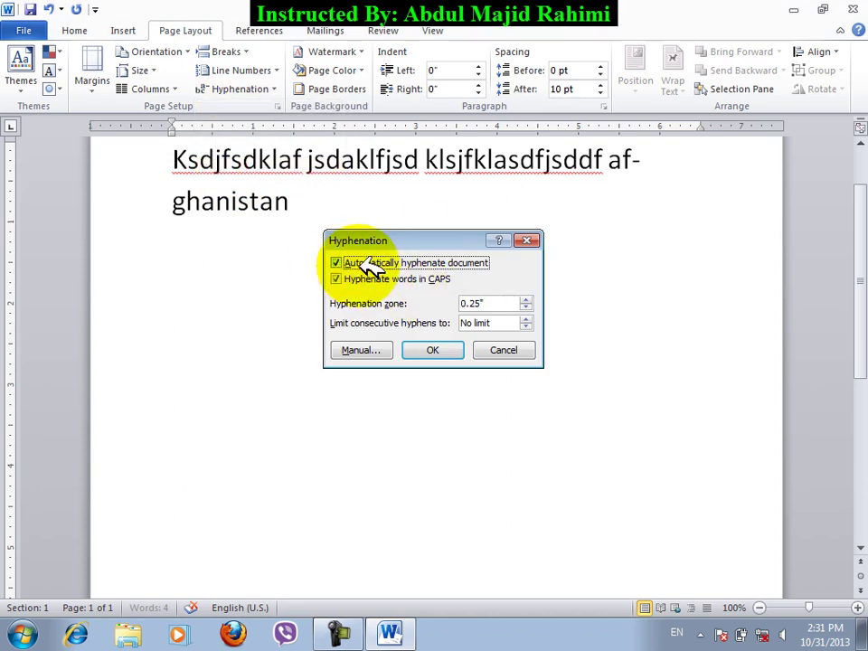
click(433, 349)
click(380, 241)
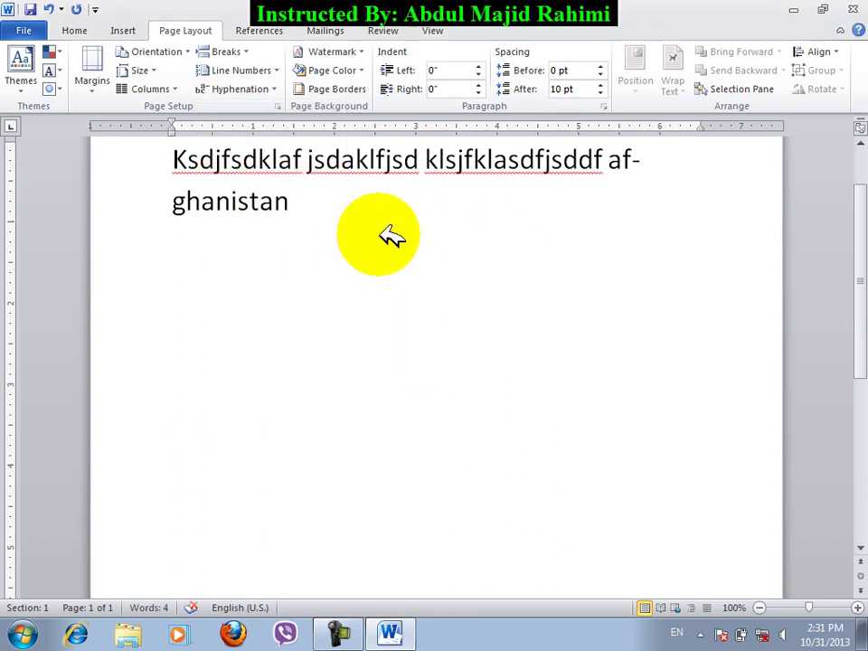
Clear all text from the document, set its hyphenation to None, and view the Hyphenation Options without changing them.
key(ctrl+a)
key(Delete)
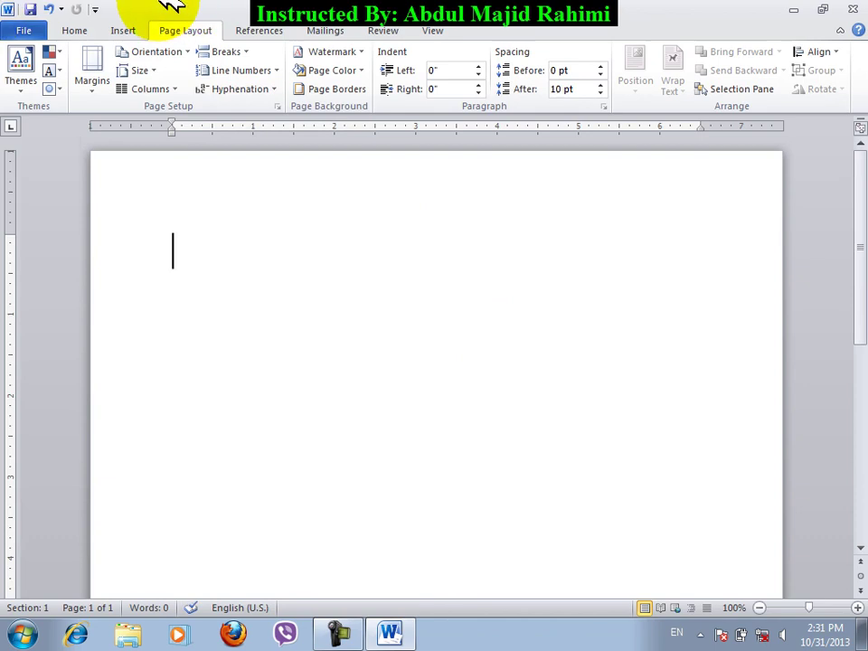
click(252, 89)
click(249, 105)
click(246, 90)
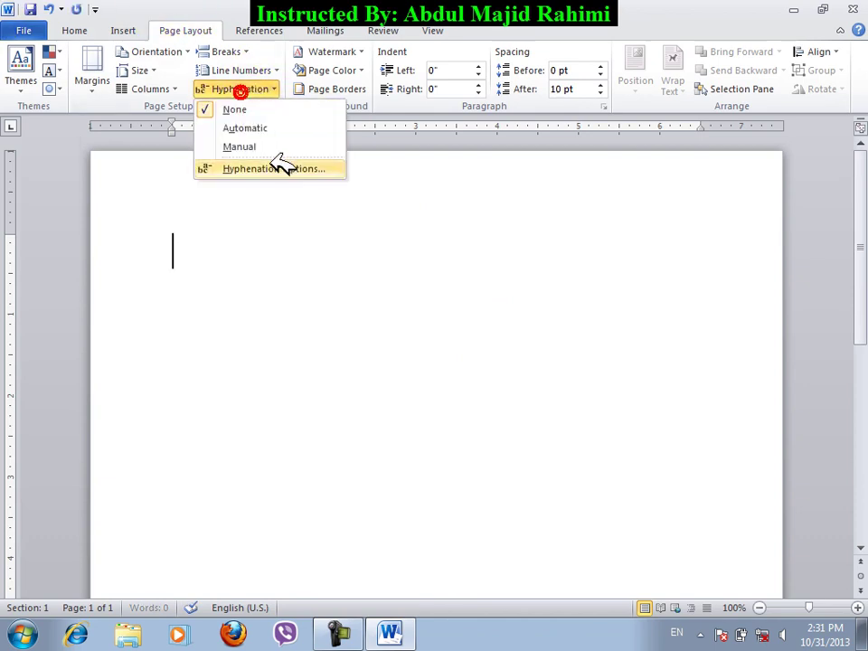
click(273, 167)
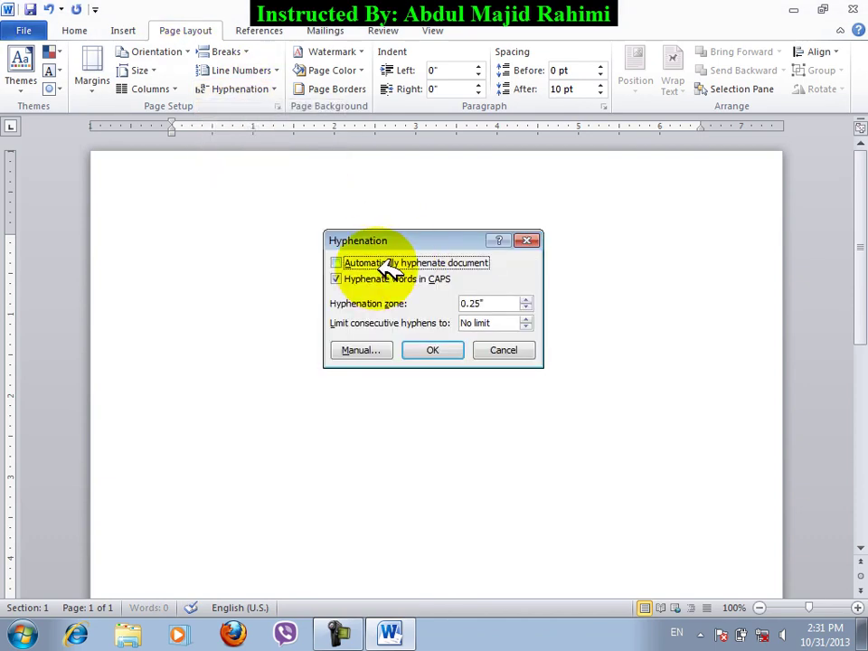
click(503, 352)
Enter the sample text "Sdfasdkfdsjfkdasjfkfsdakfjfdksfjsdafkf afghanistan" in the empty document.
text(sdfasdkfdsjfkdasjfkfsdakfjfdksfjsdafkfsd )
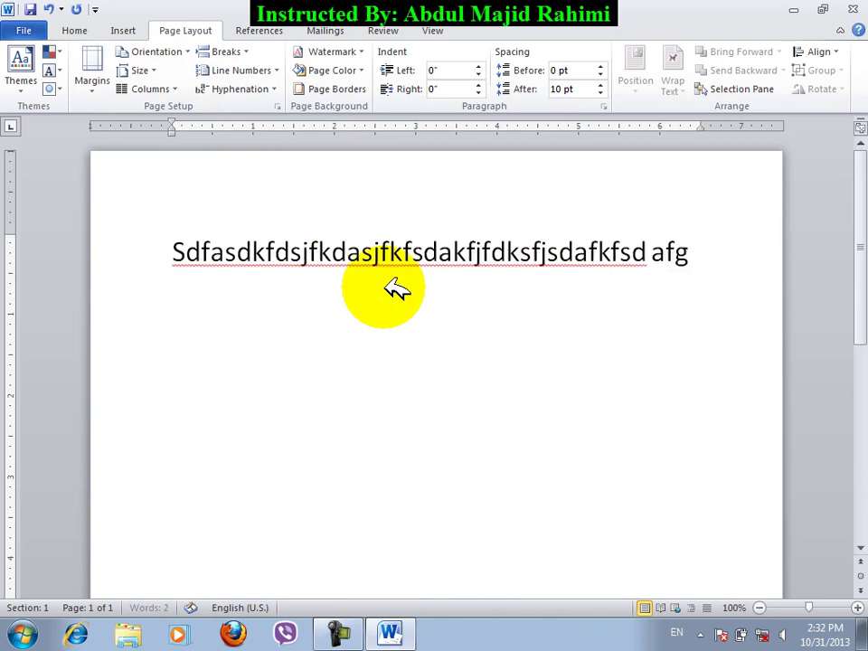
text(afgh)
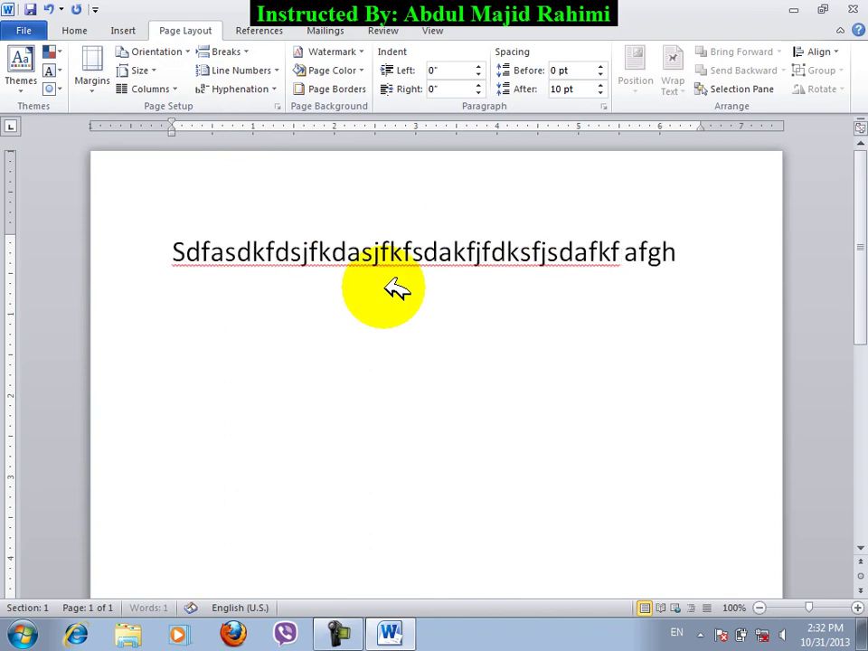
text(anistan)
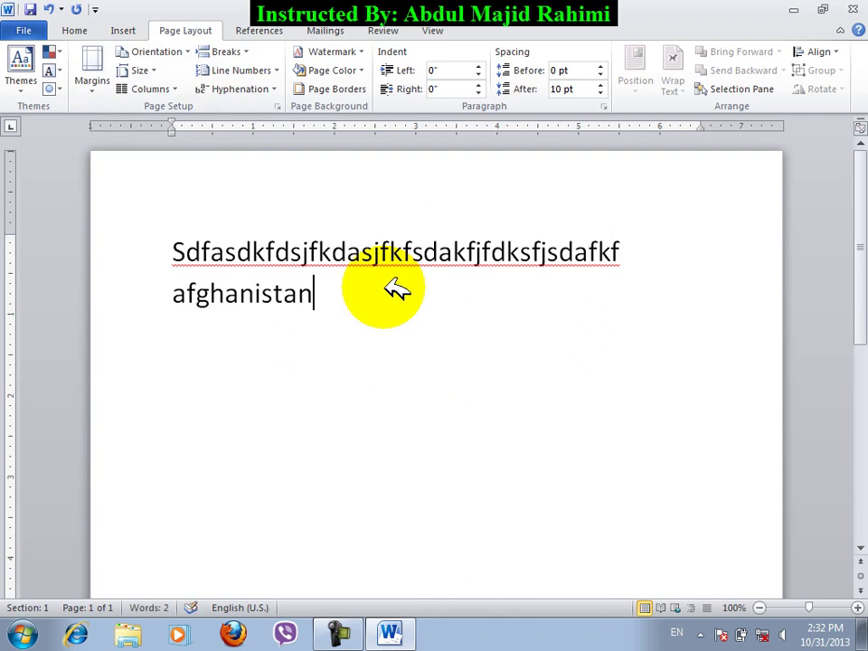
Turn on automatic hyphenation for the new sample text through the Hyphenation Options.
click(235, 90)
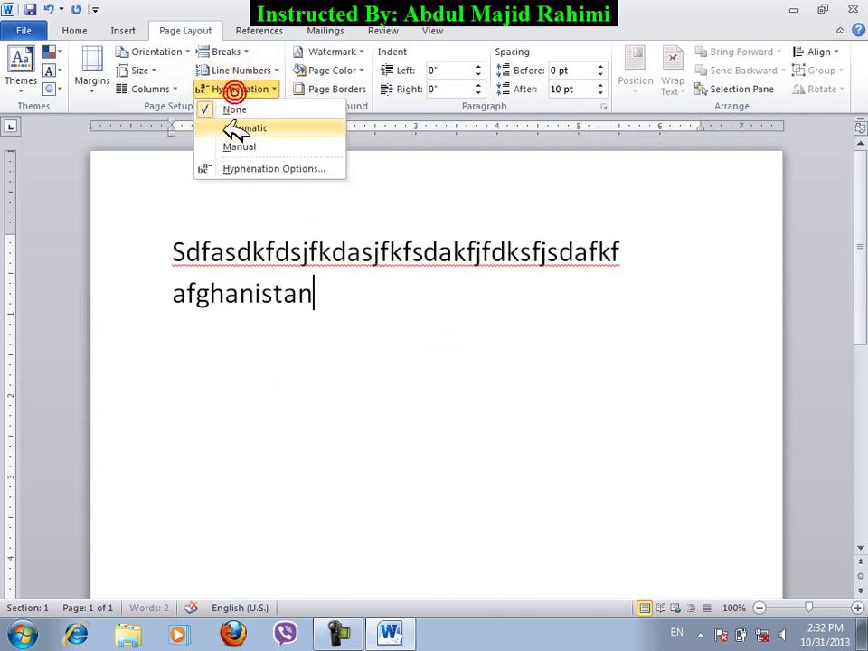
click(263, 169)
click(383, 262)
click(439, 352)
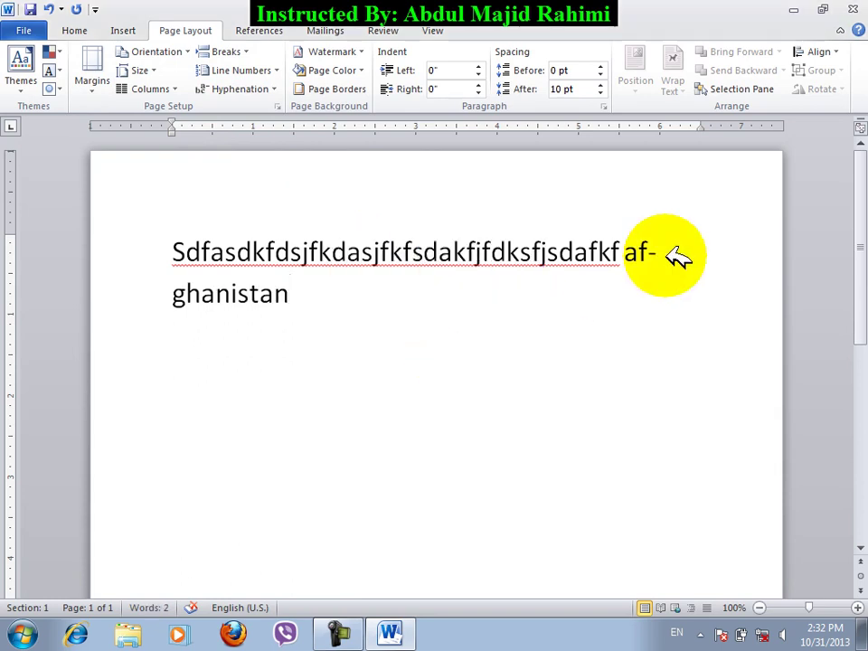
Switch automatic hyphenation of the document off and back on through the Hyphenation Options.
click(237, 89)
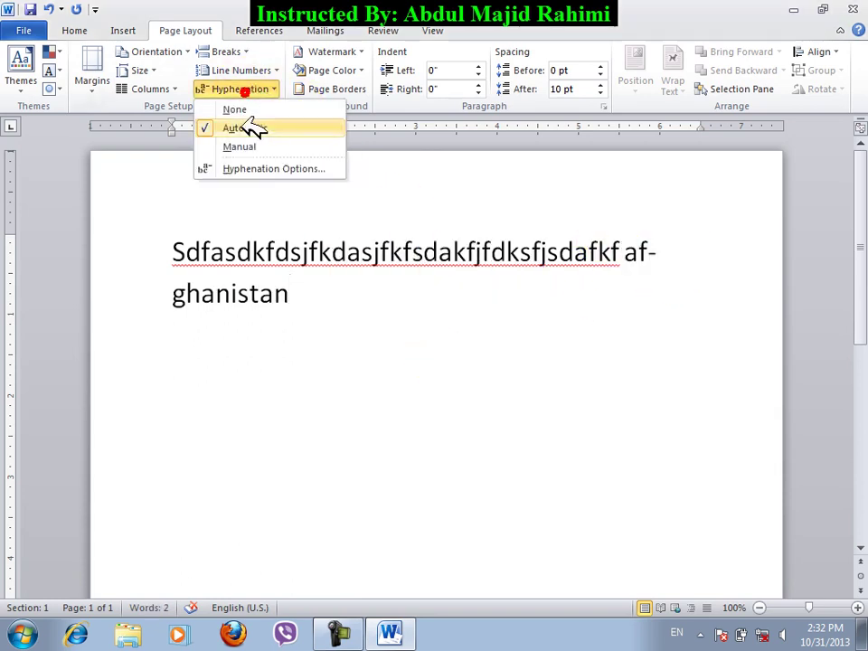
click(253, 169)
click(425, 262)
click(436, 349)
click(271, 90)
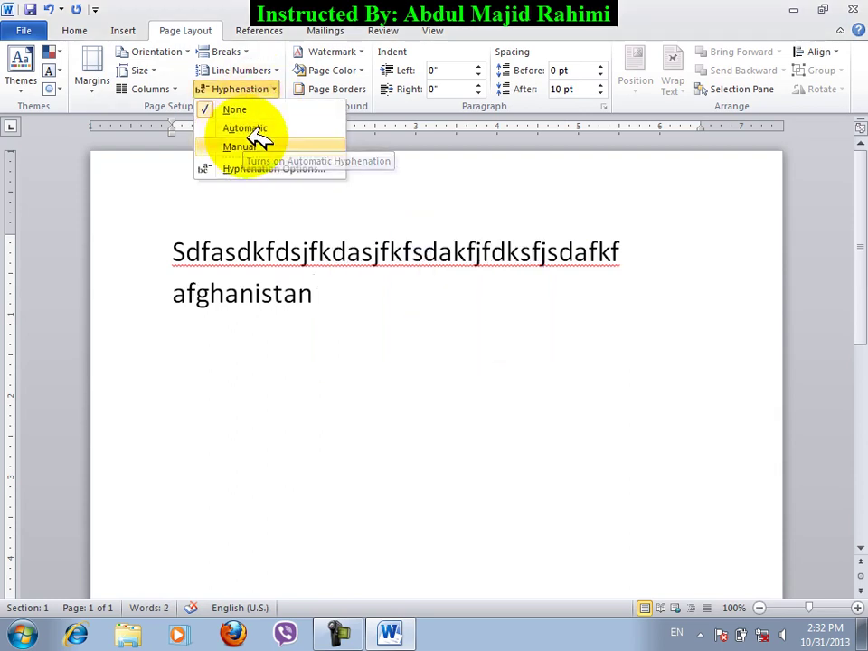
click(258, 168)
click(384, 263)
click(452, 353)
Check the words in CAPS setting in the Hyphenation Options without changing it, and put the word "afghanistan" in capitals.
click(242, 89)
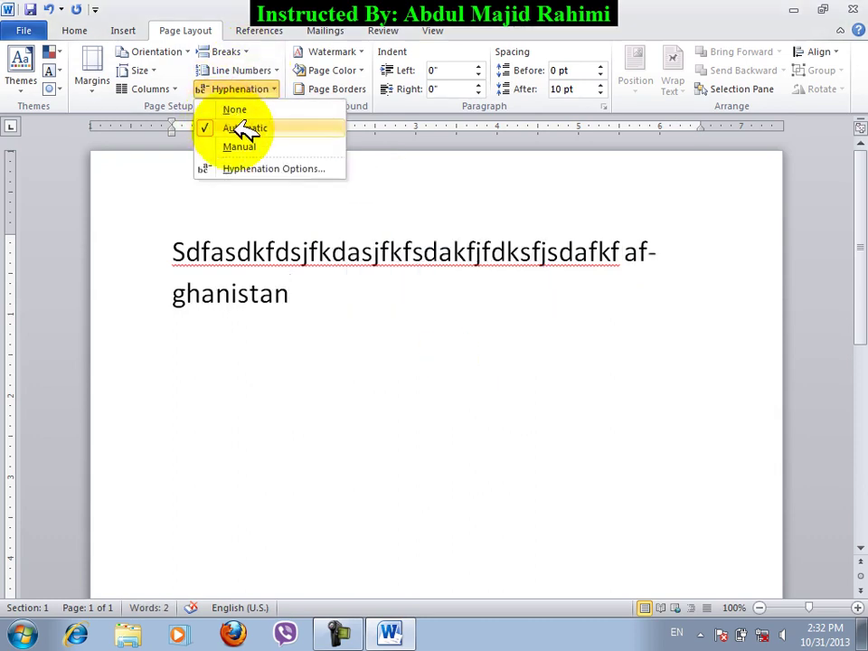
click(256, 168)
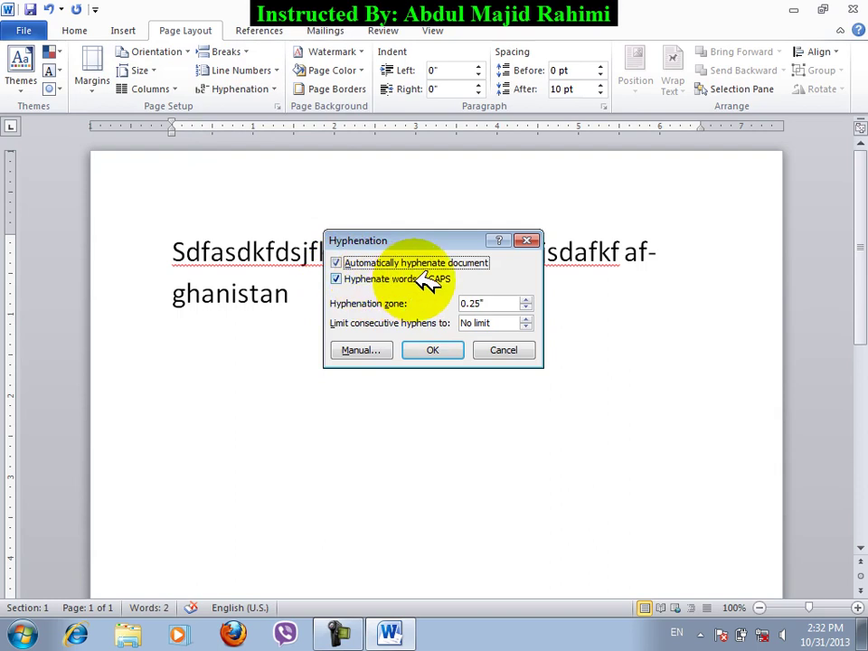
click(510, 350)
drag(365, 303, 66, 289)
click(66, 289)
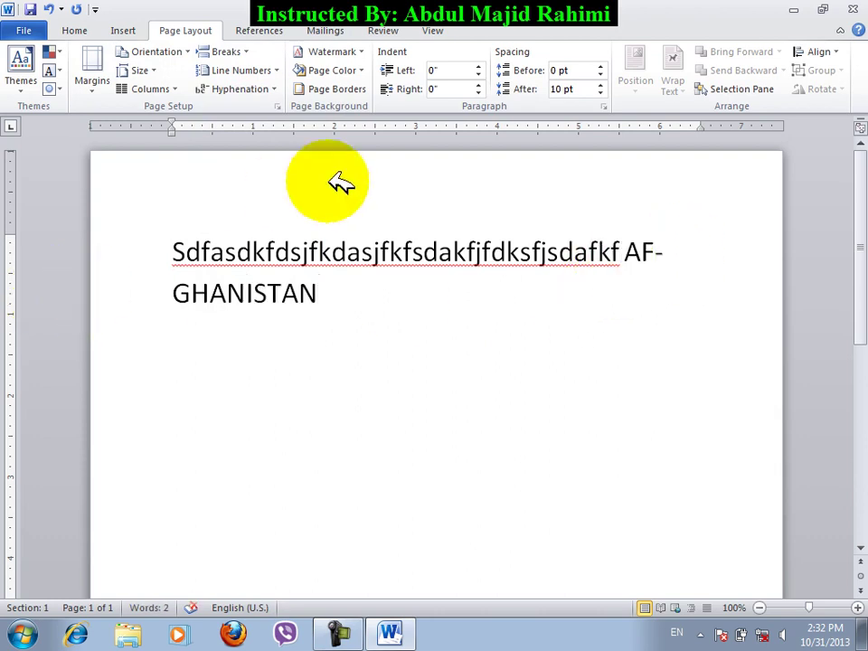
Turn off hyphenation of words in CAPS in the Hyphenation Options.
click(242, 90)
click(280, 168)
click(337, 279)
click(457, 356)
Delete the last word of the sample text and retype it in capitals as "AFGHANISTAN".
drag(364, 290, 172, 292)
key(BackSpace)
key(BackSpace)
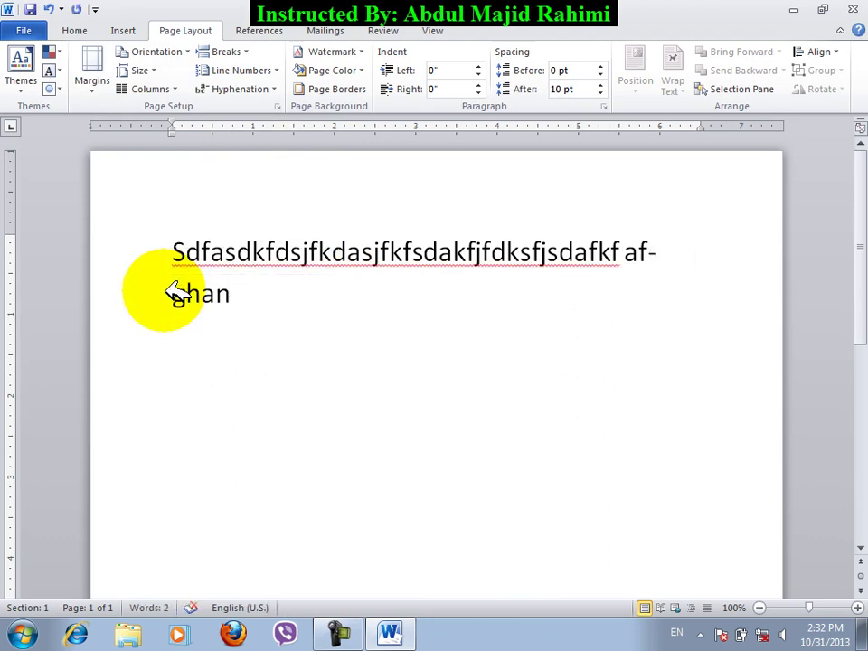
text(AF)
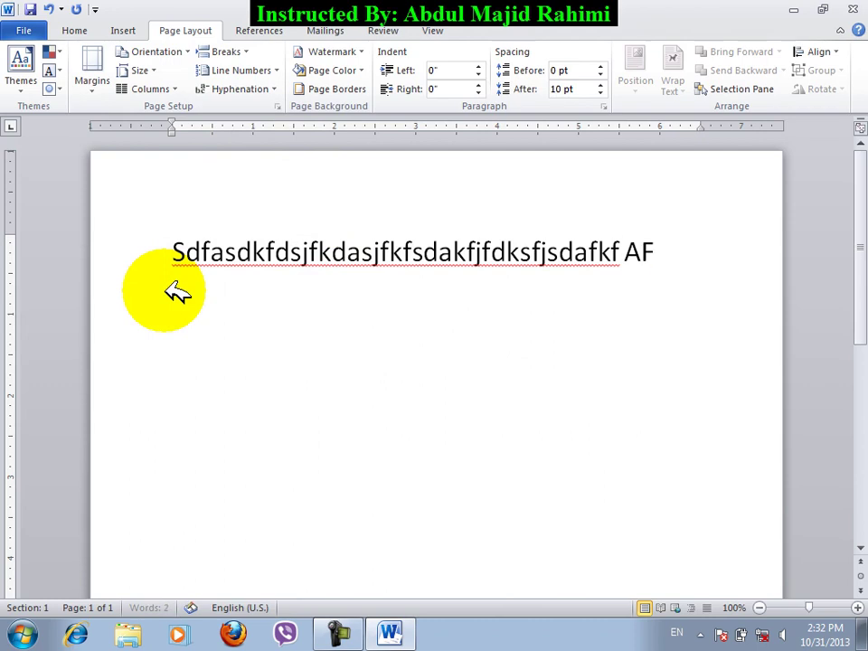
text(GHNA)
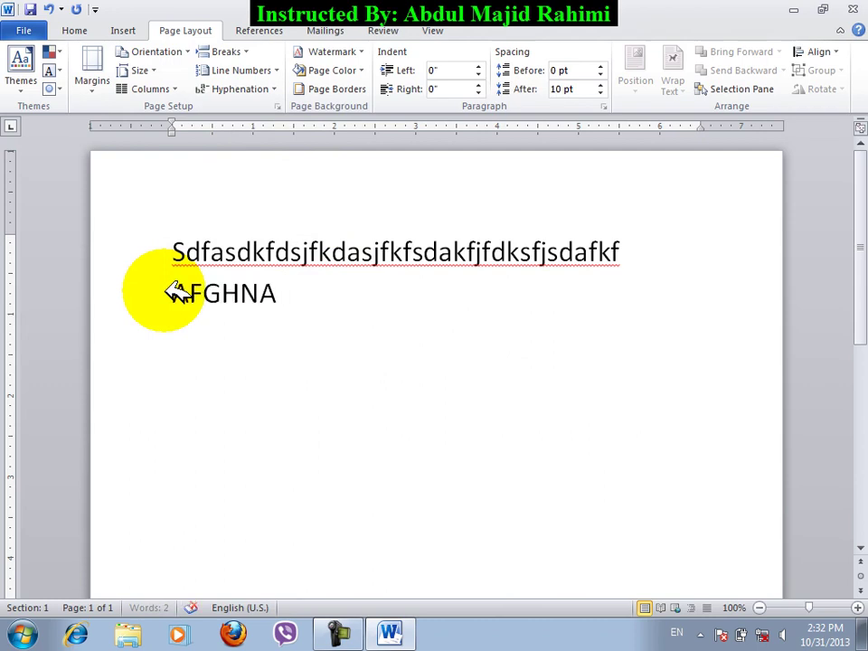
key(BackSpace)
key(BackSpace)
text(H)
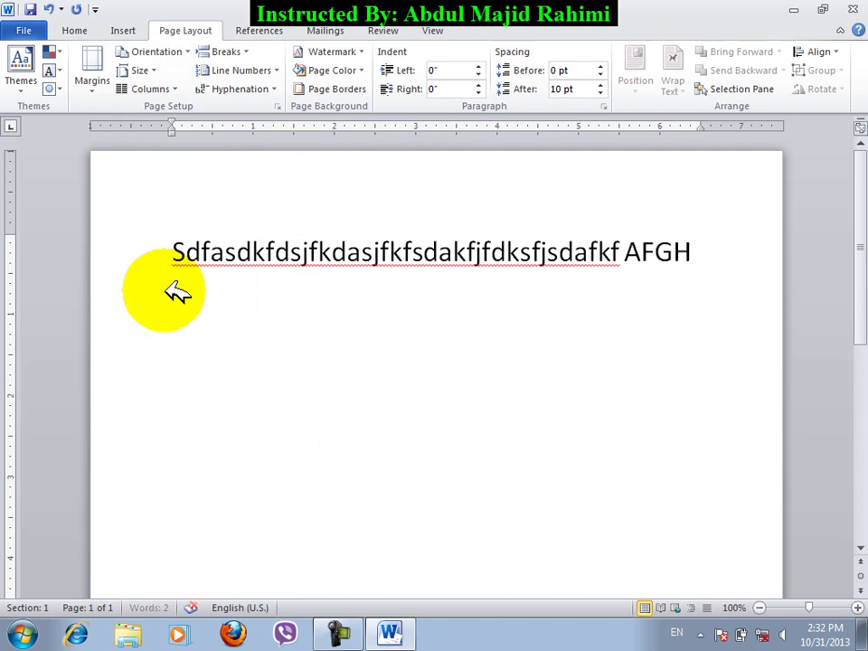
text(ANISTAN)
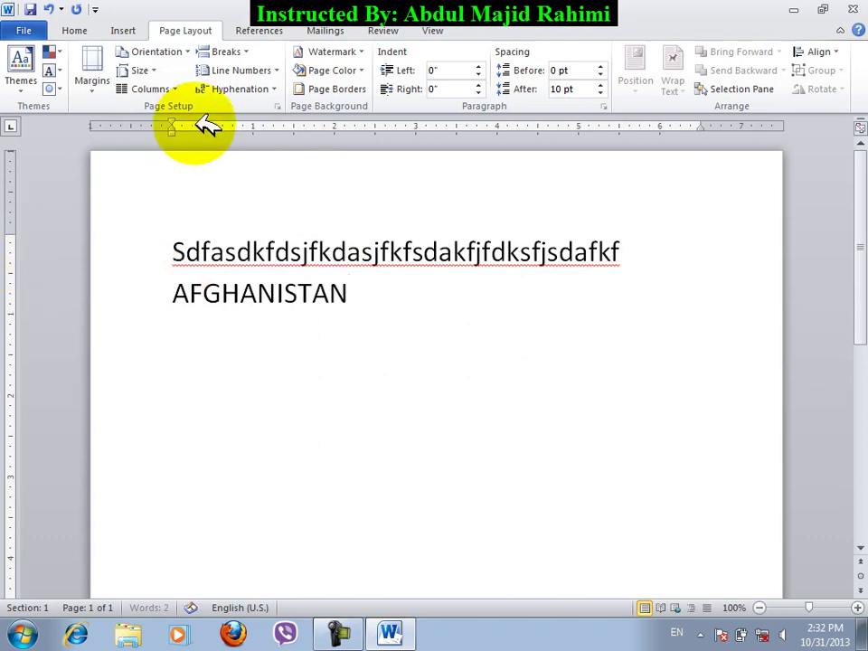
Turn hyphenation of words in CAPS back on in the Hyphenation Options and check the end of the first line.
click(237, 87)
click(255, 169)
click(394, 280)
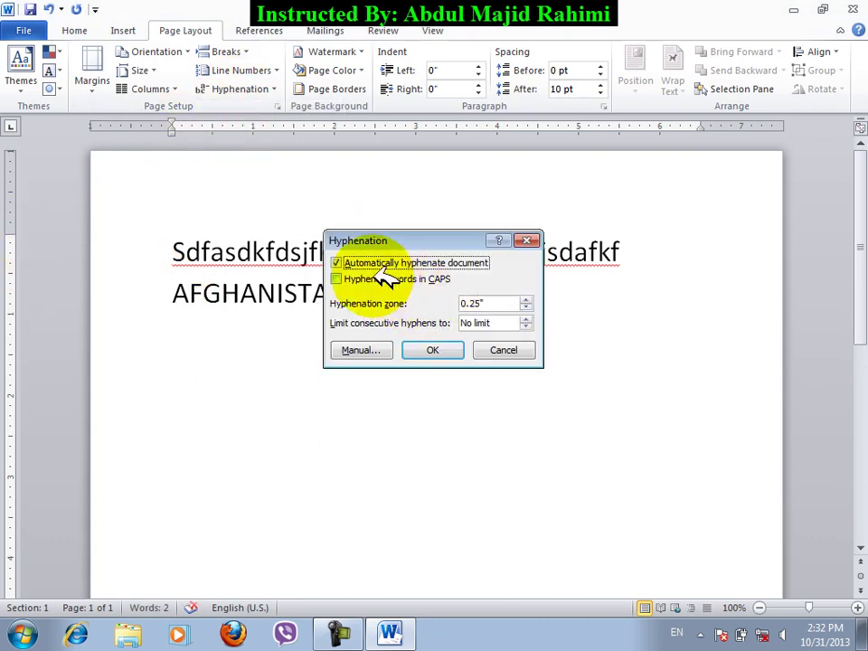
click(432, 350)
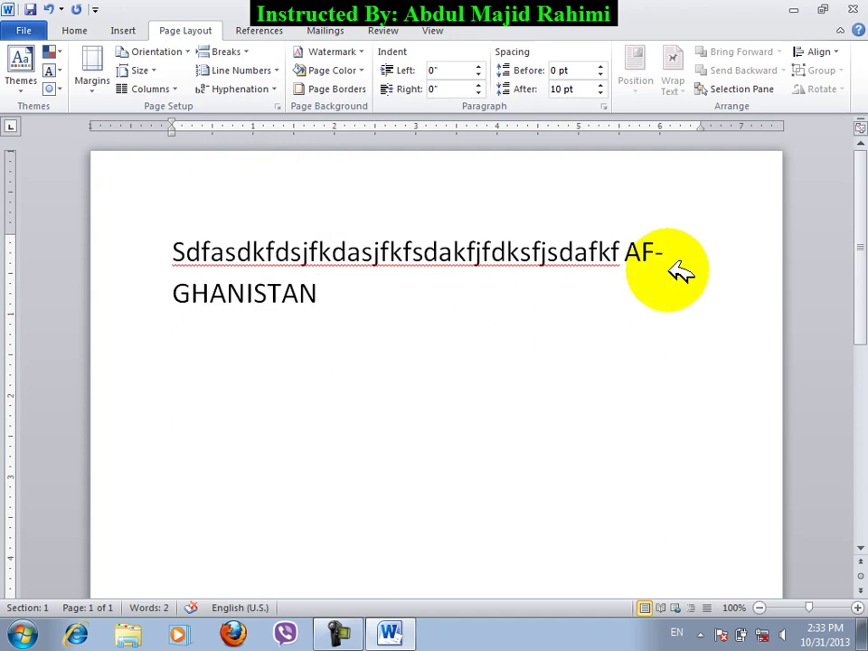
drag(659, 255, 677, 249)
click(680, 251)
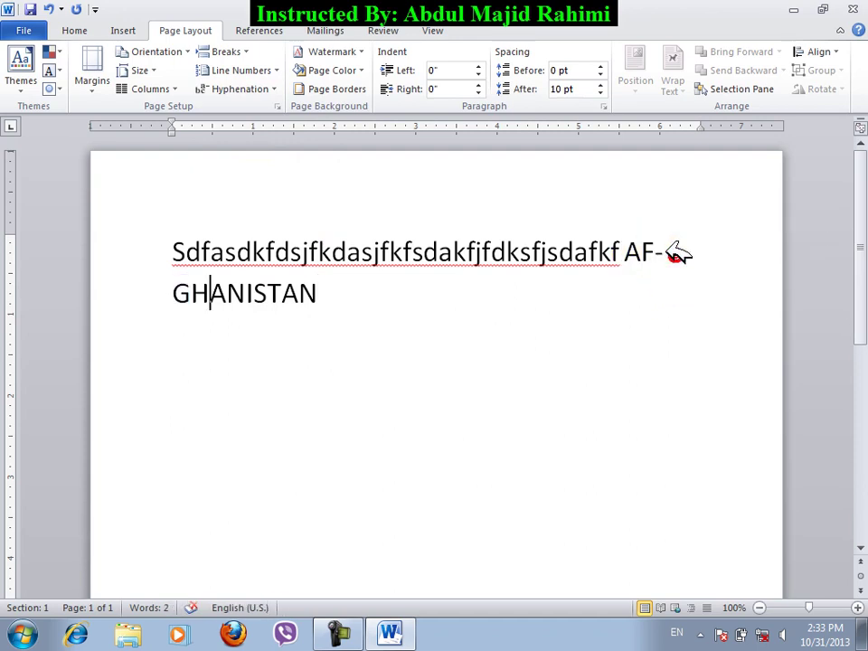
Set the hyphenation zone to 0.5" in the Hyphenation Options and check the break in "AFGHANISTAN".
click(217, 90)
click(274, 170)
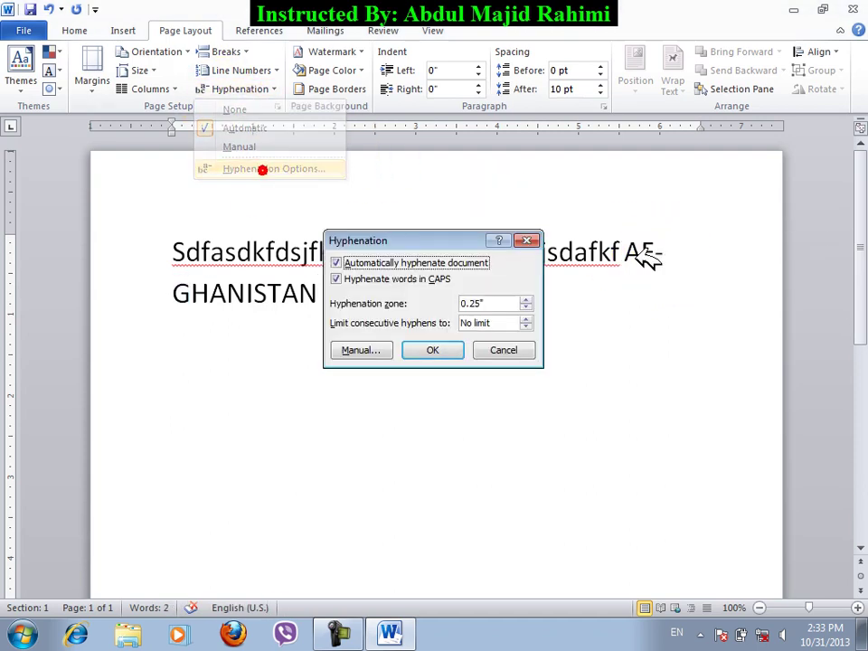
click(525, 299)
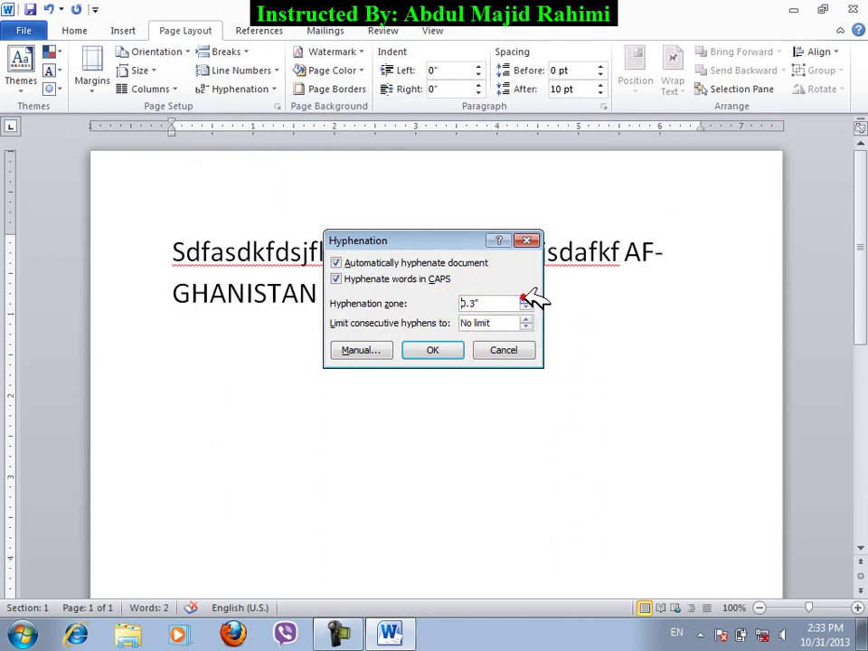
click(526, 300)
click(442, 344)
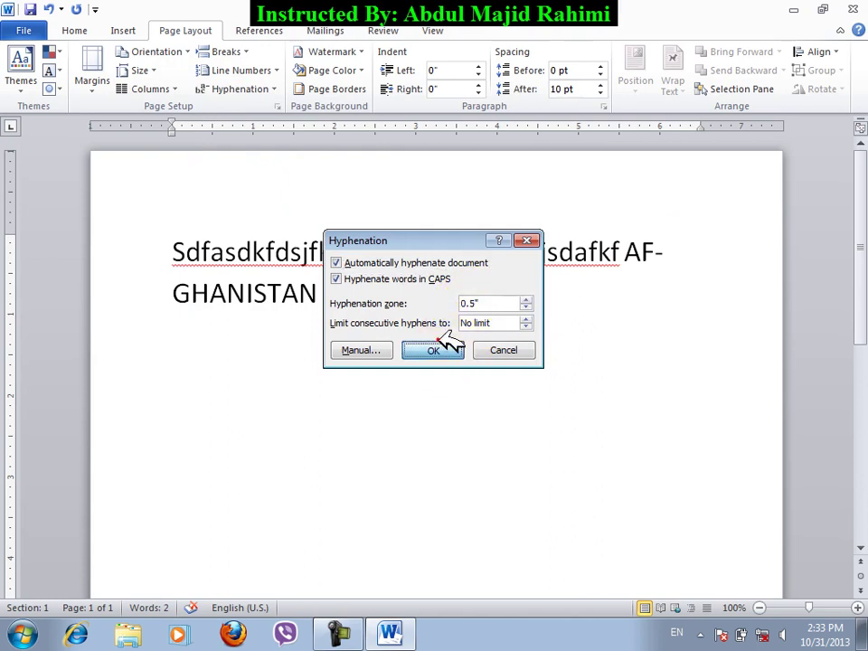
triple_click(624, 255)
click(669, 257)
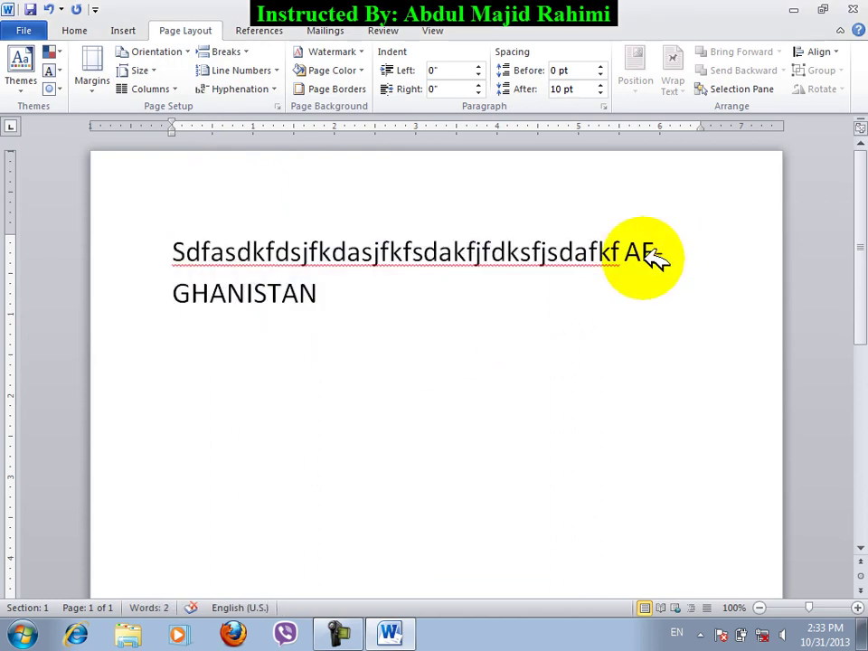
Replace "AFGHANISTAN" with lowercase "afghanistan" and add filler text with "afghanf" and "paktika" falling at the line ends.
drag(329, 305, 15, 307)
key(BackSpace)
key(BackSpace)
key(BackSpace)
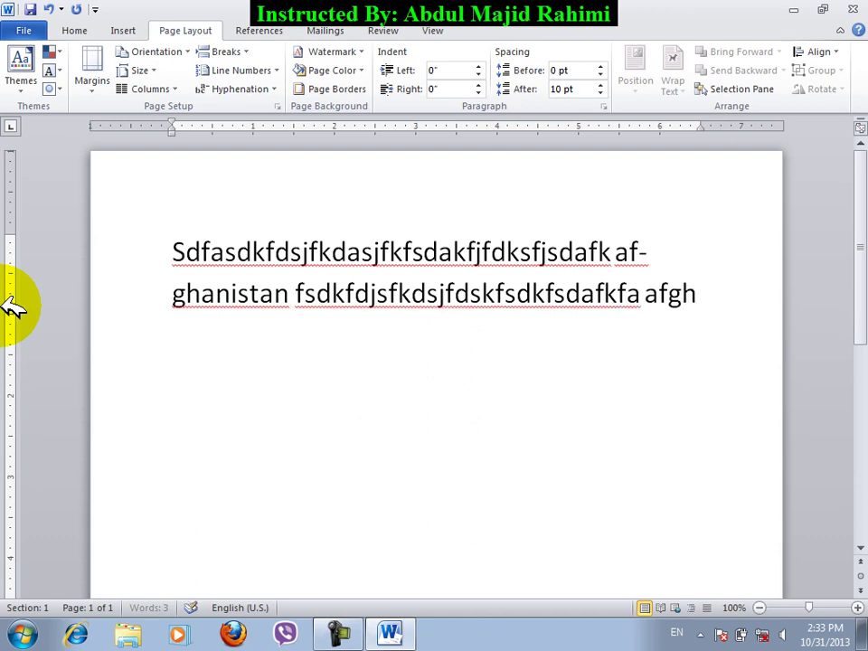
text(han)
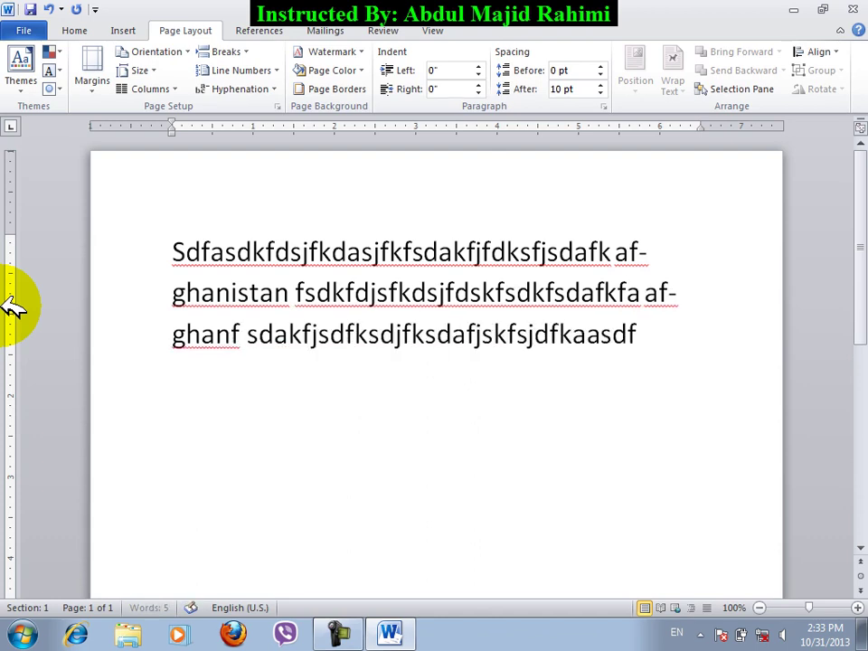
text(ktika)
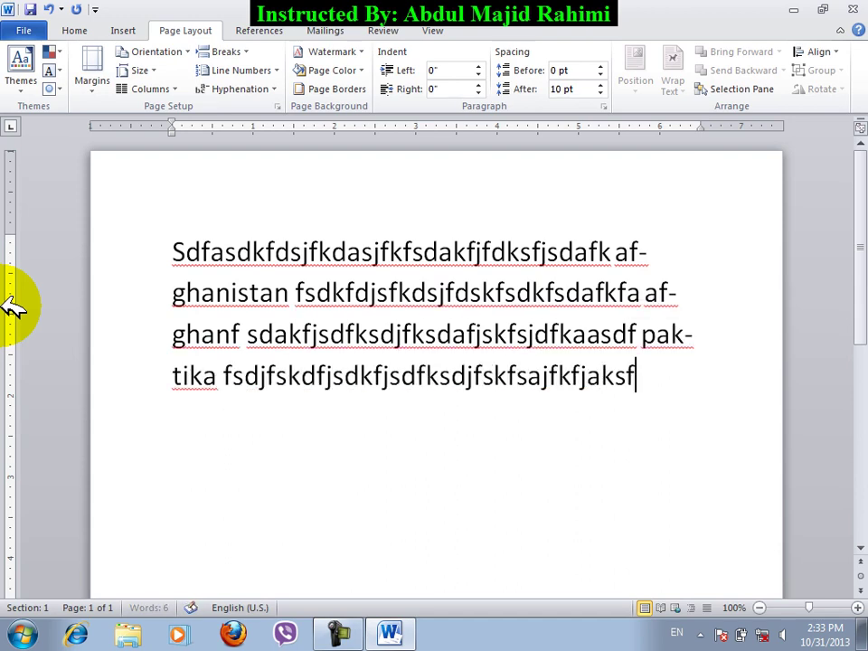
Extend the filler text with "paktikaf" and "afganfjsdakffsdfa" at the line ends, replacing the mistyped ending "asfsdf".
text(tikaf kfjsd afd)
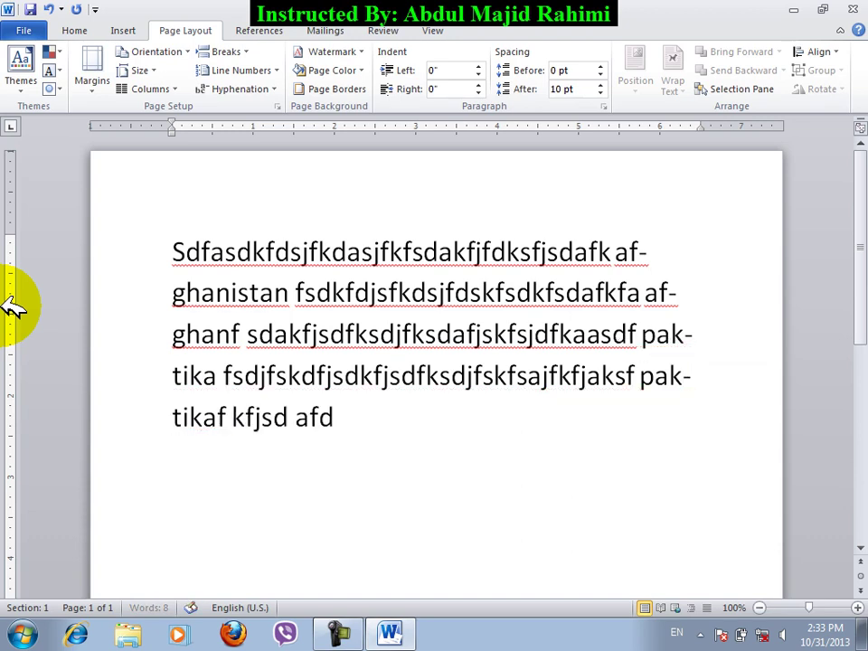
text( asfsdf)
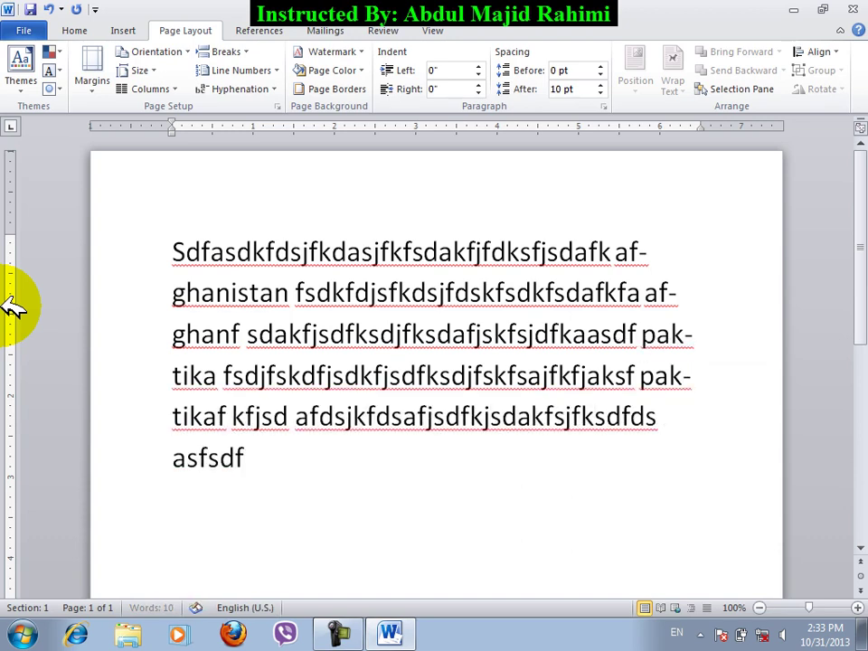
key(BackSpace)
key(BackSpace)
key(BackSpace)
text(ganfjsdakf)
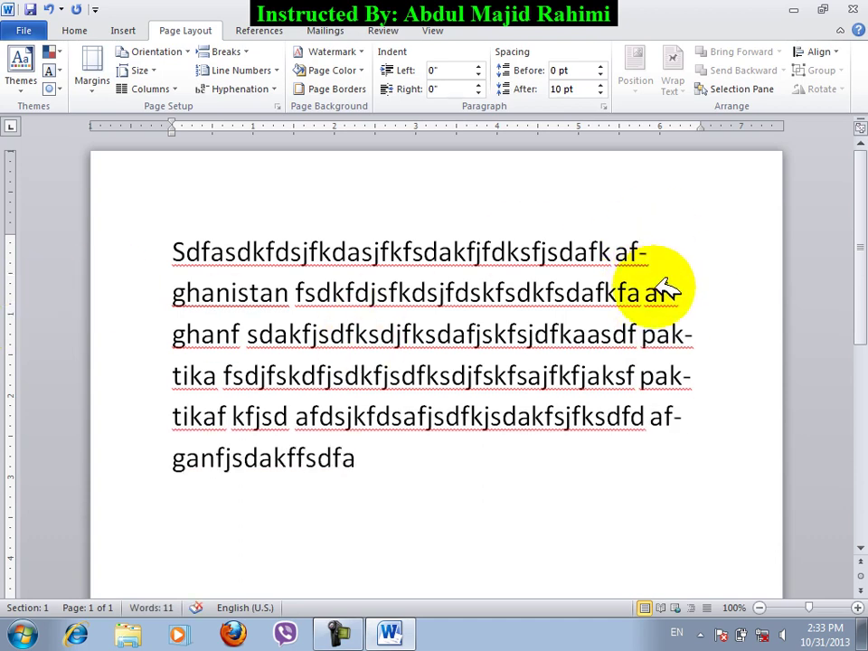
Limit consecutive hyphens to 2 in the Hyphenation Options.
click(231, 89)
click(251, 168)
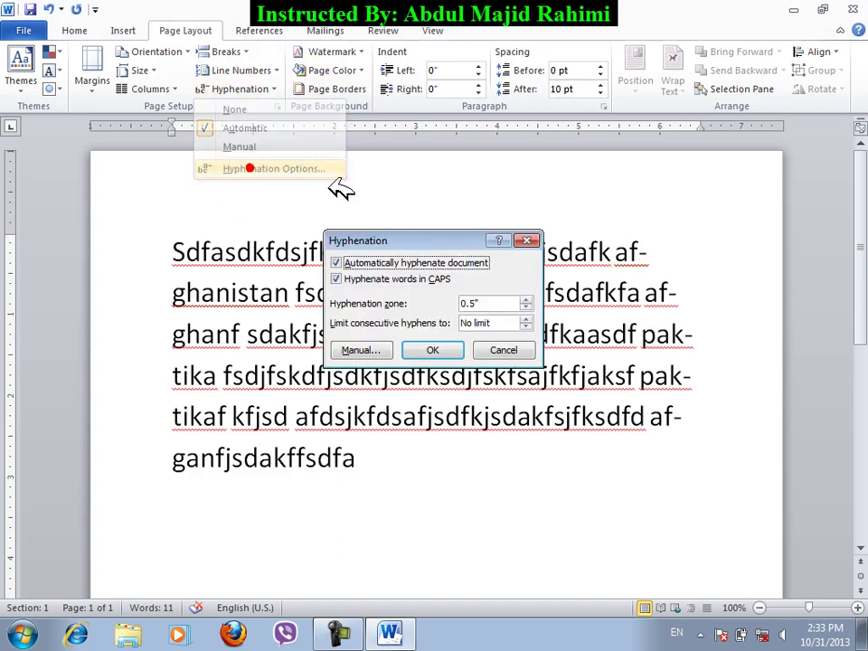
click(527, 319)
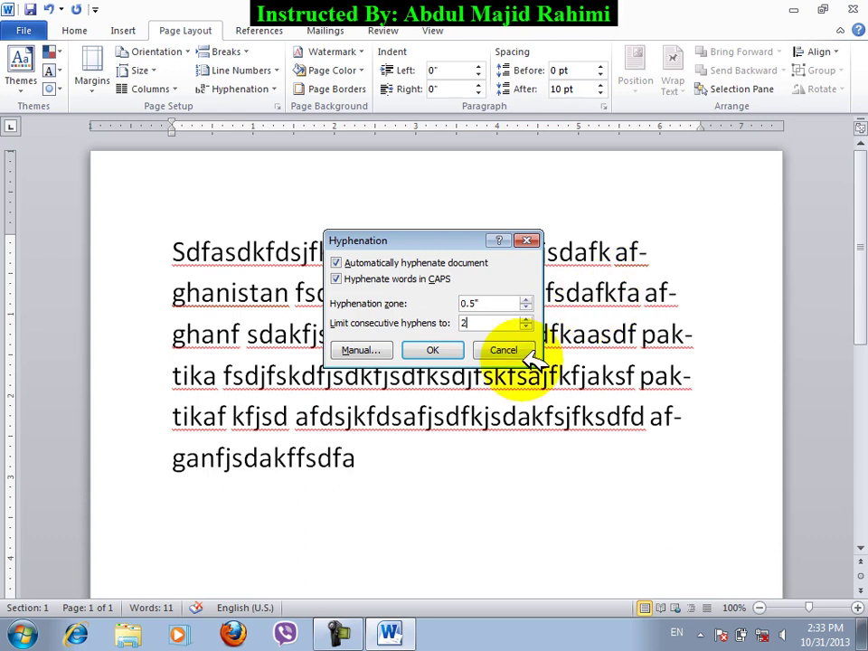
click(432, 351)
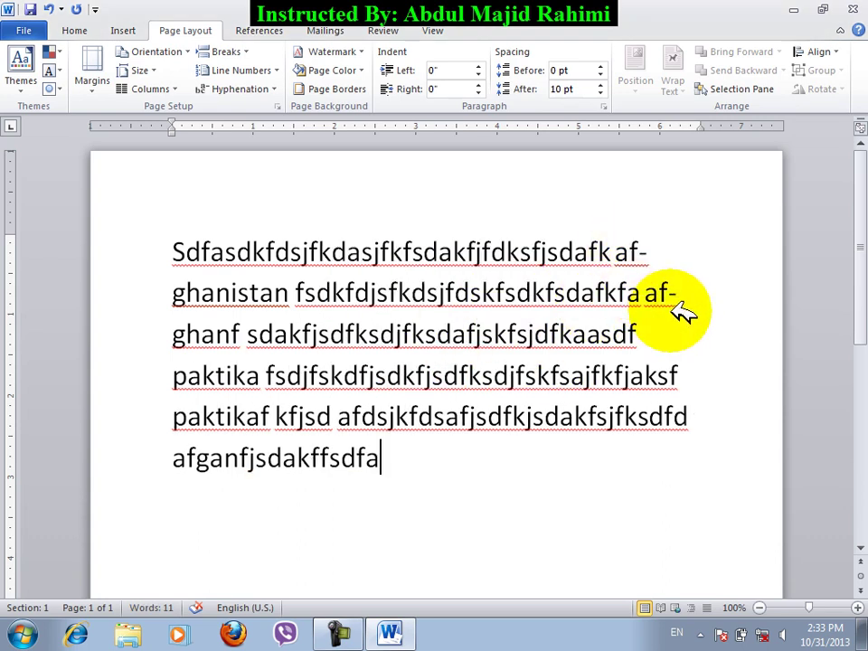
Limit consecutive hyphens to 3 in the Hyphenation Options.
click(258, 90)
click(287, 168)
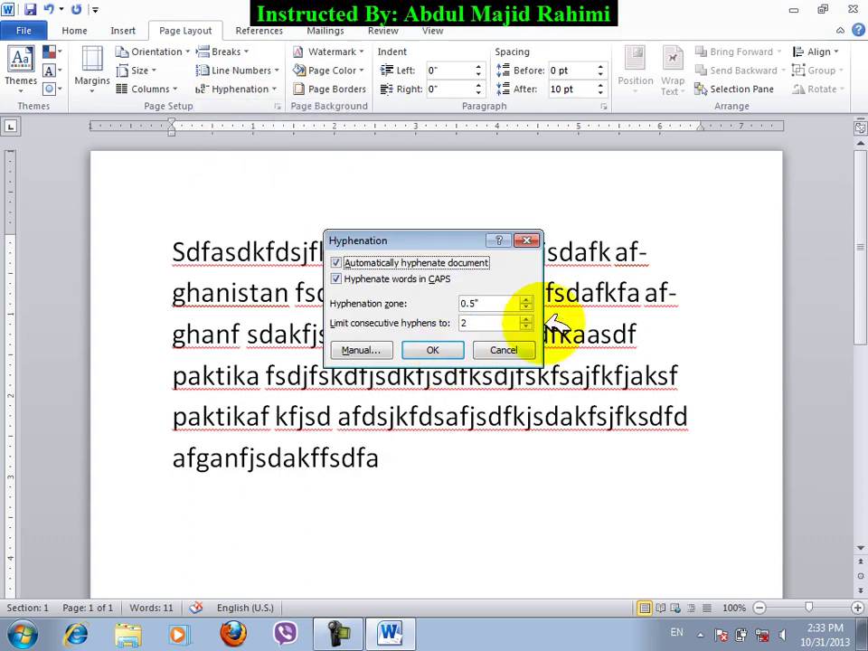
click(526, 327)
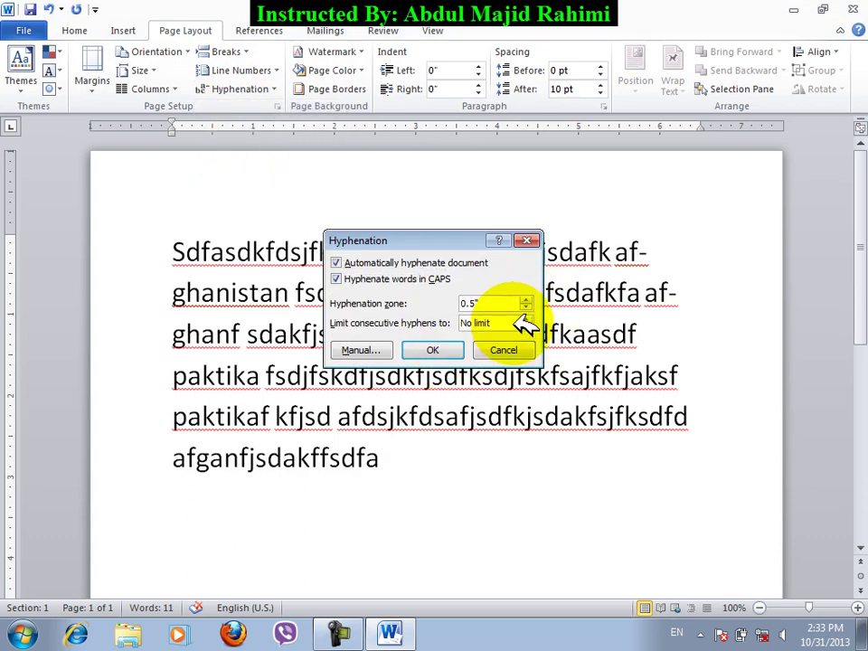
click(526, 319)
click(526, 320)
click(525, 319)
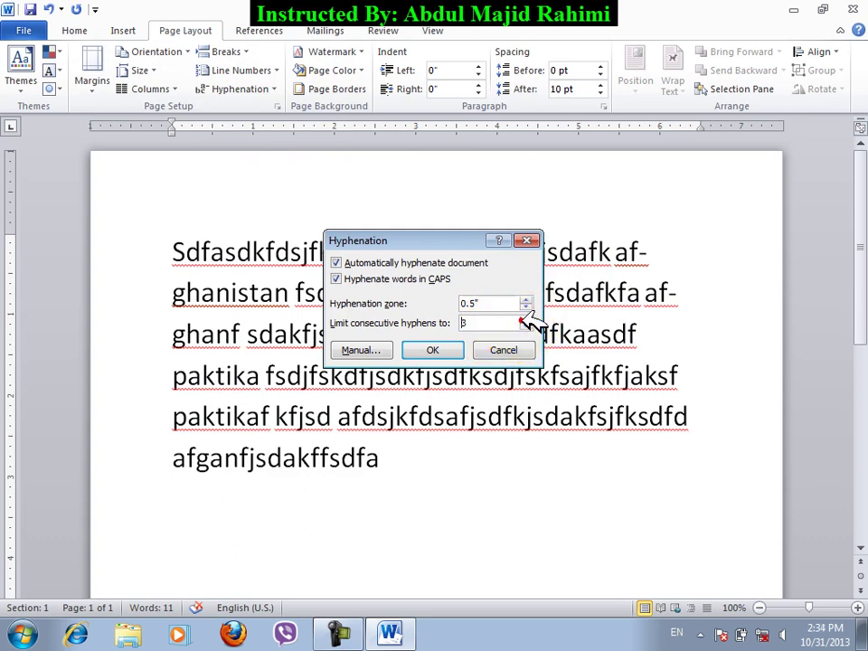
click(526, 325)
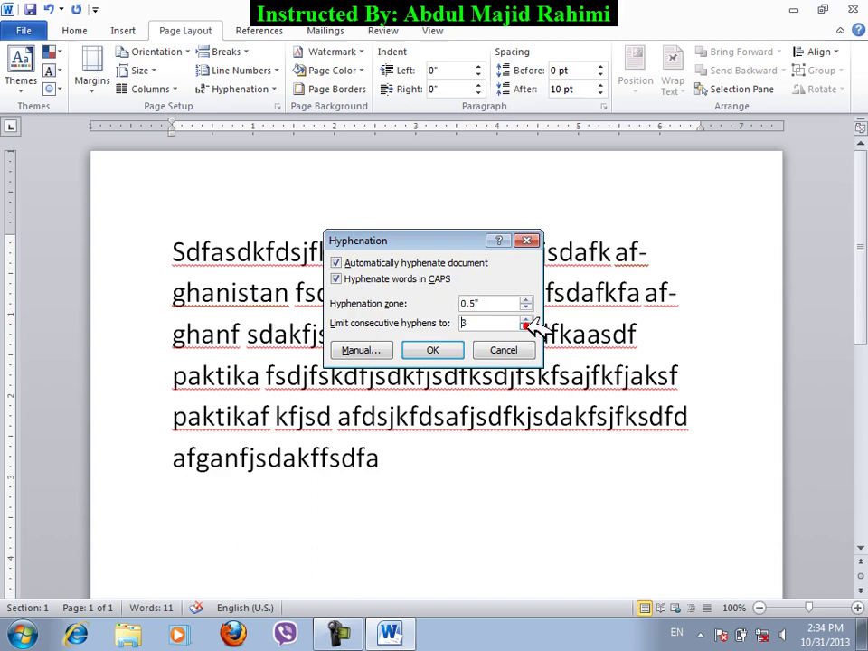
click(449, 347)
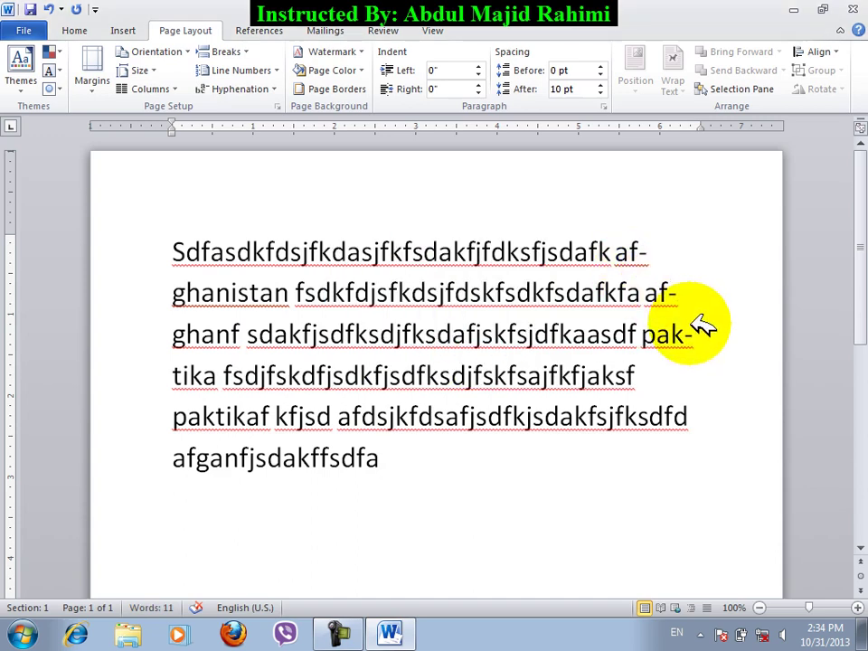
Set the consecutive hyphens limit to No limit in the Hyphenation Options.
click(261, 90)
click(307, 168)
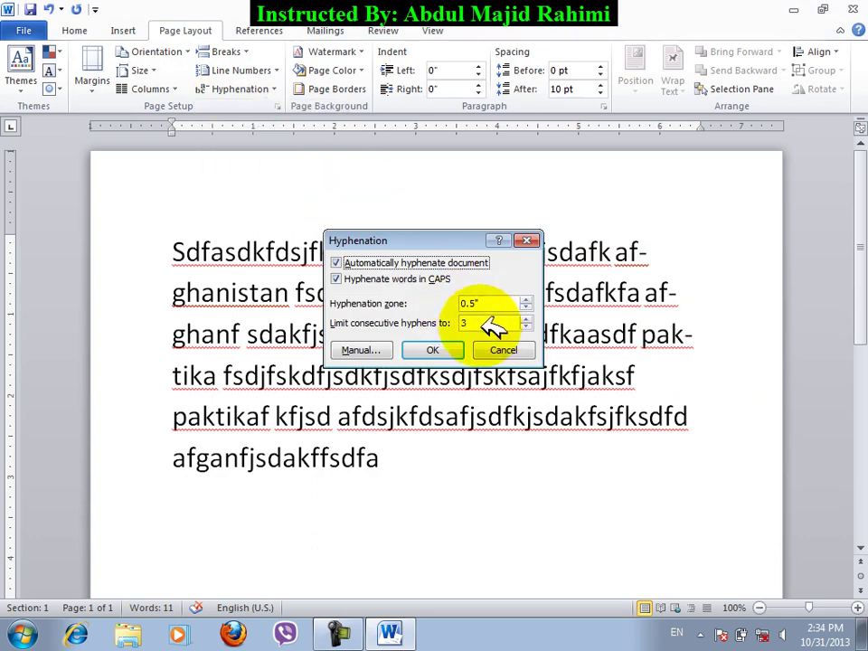
click(526, 326)
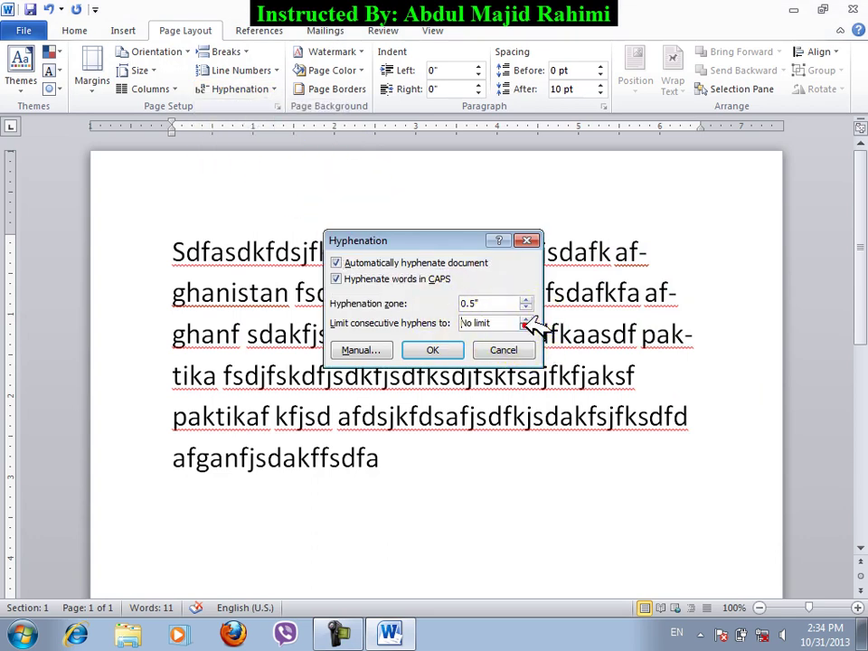
click(457, 346)
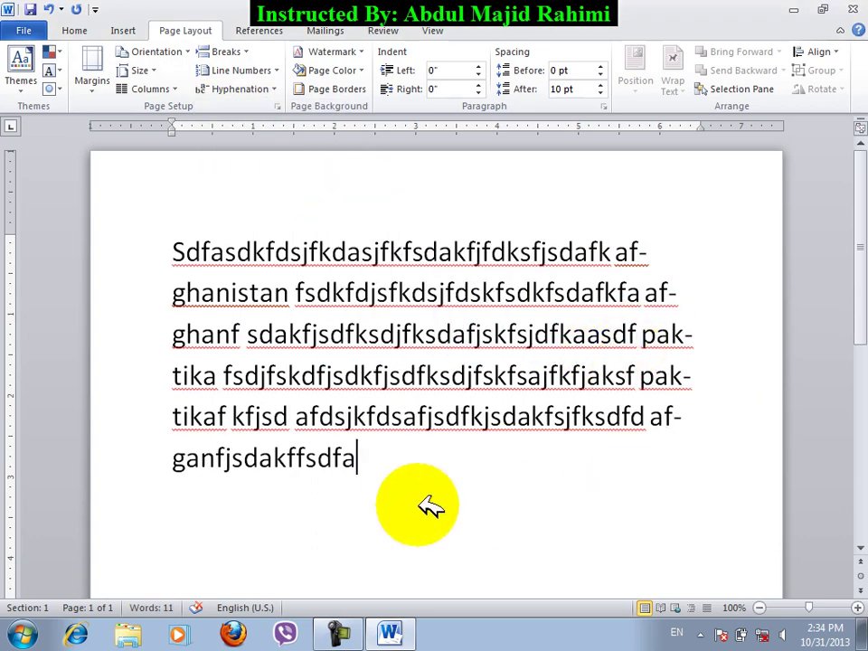
Delete all the sample text and generate random paragraphs with =rand(8), returning to the start of the document.
drag(378, 486, 9, 100)
key(Delete)
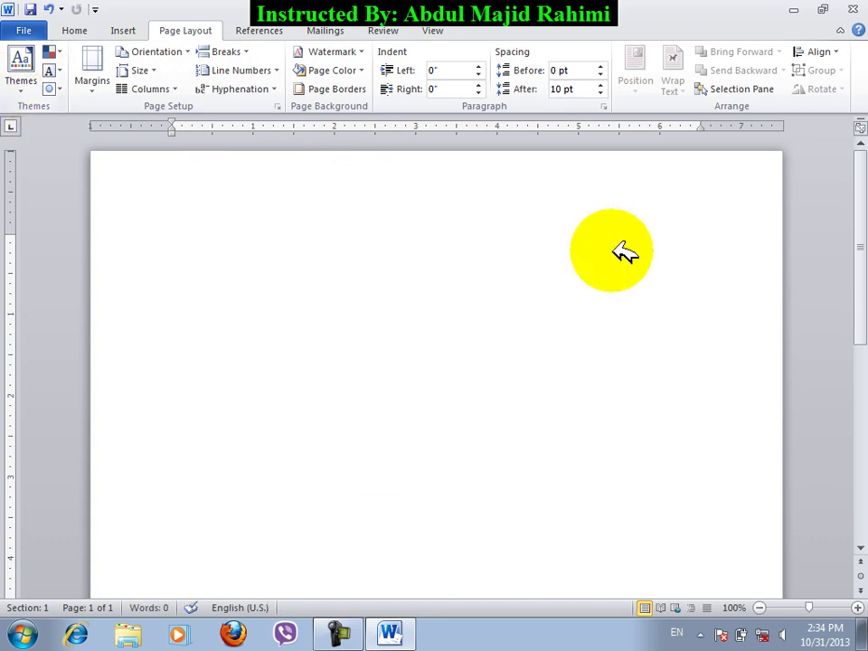
click(278, 106)
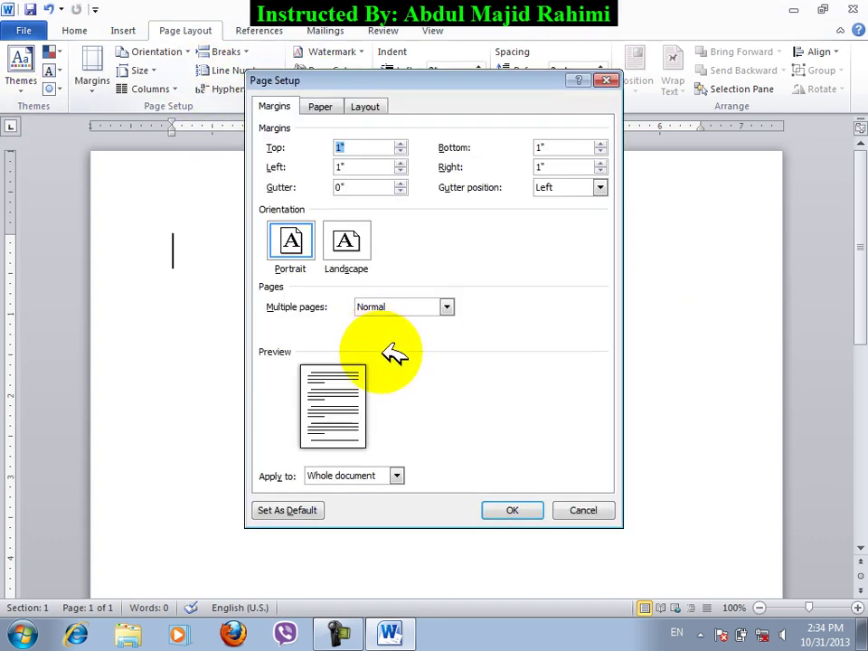
click(579, 508)
click(381, 335)
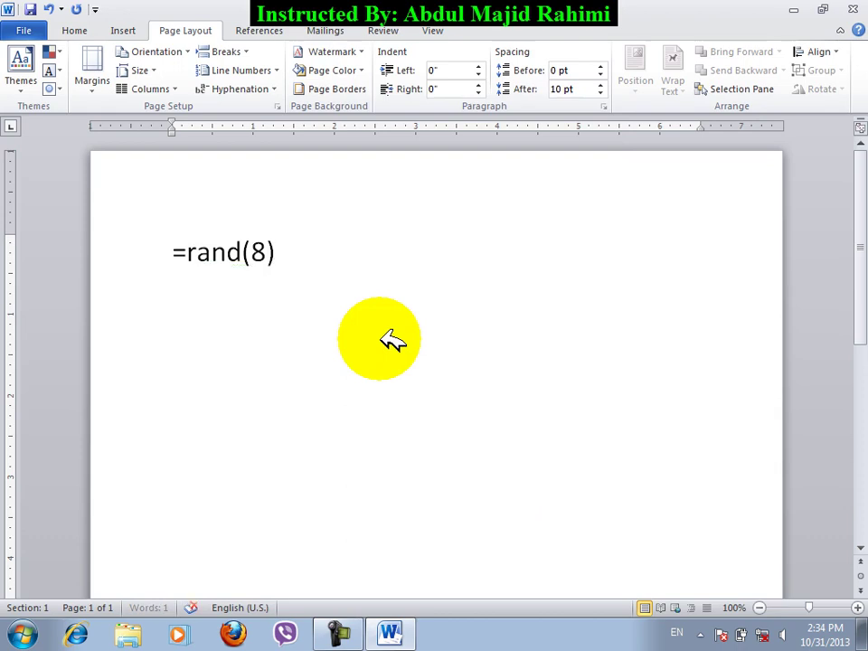
key(Return)
drag(852, 465, 850, 171)
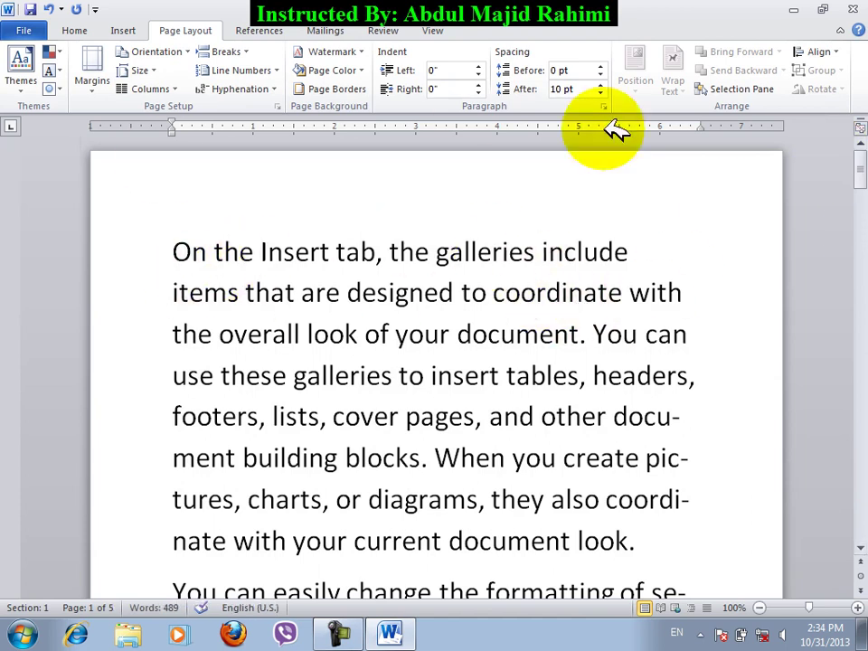
Set the whole document's margins to top 2.2", left 1.8", bottom 2.5" and right 2.8", and review the pages.
click(166, 87)
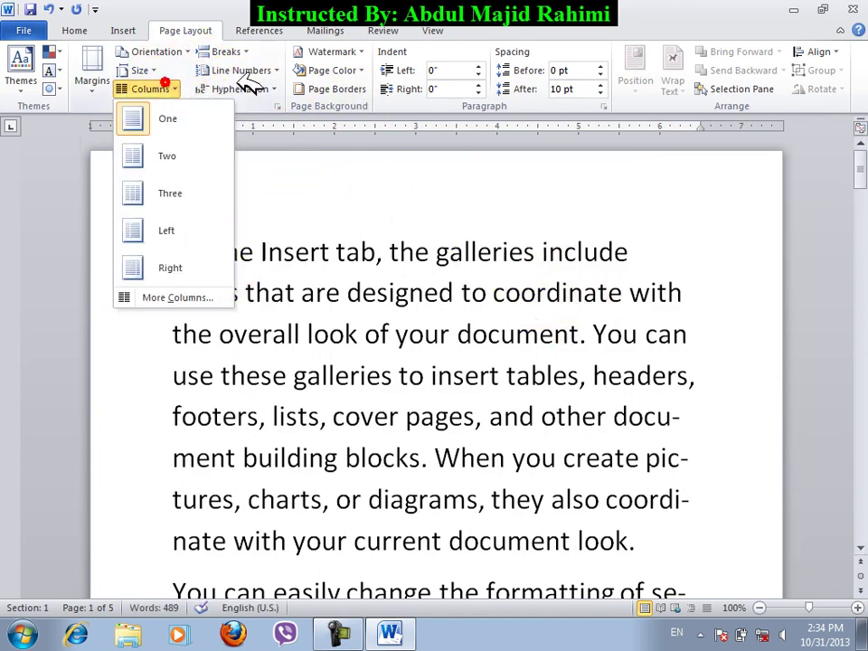
click(277, 107)
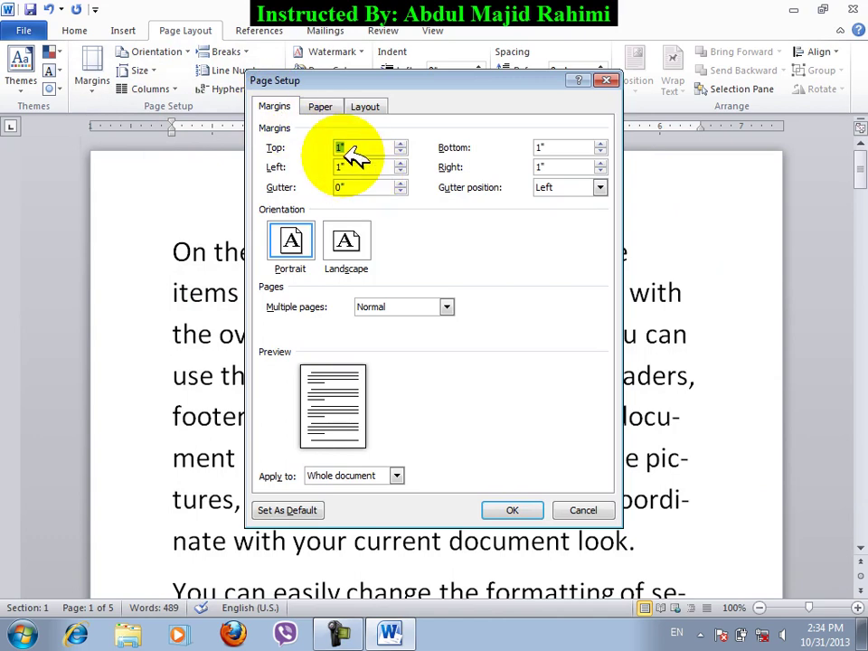
drag(391, 85, 543, 86)
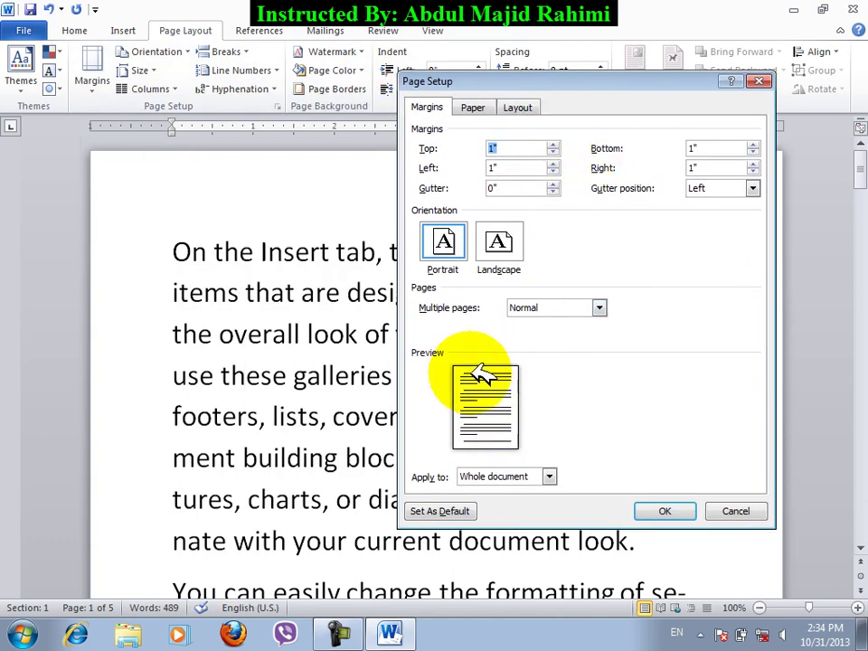
drag(553, 144, 553, 163)
click(752, 143)
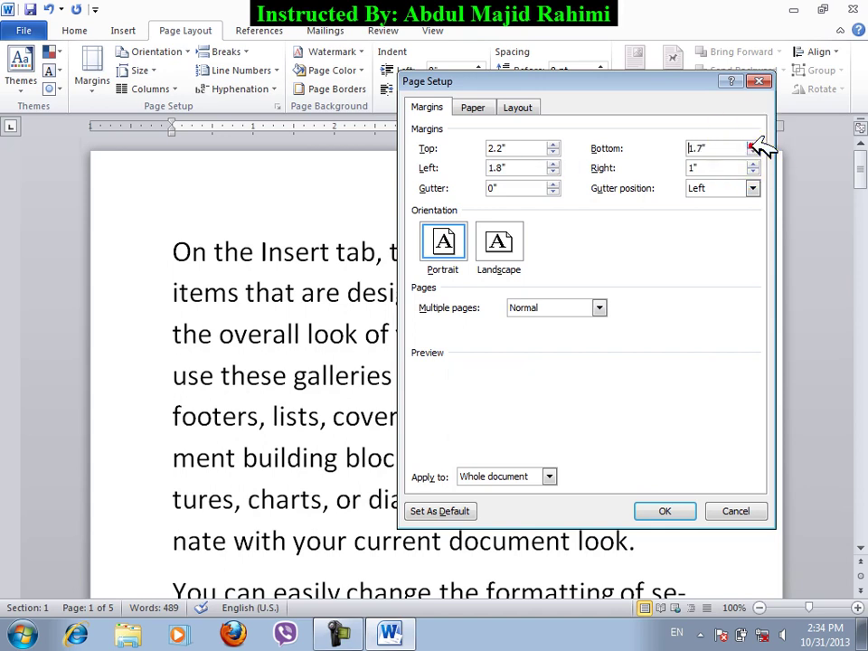
drag(753, 163, 752, 163)
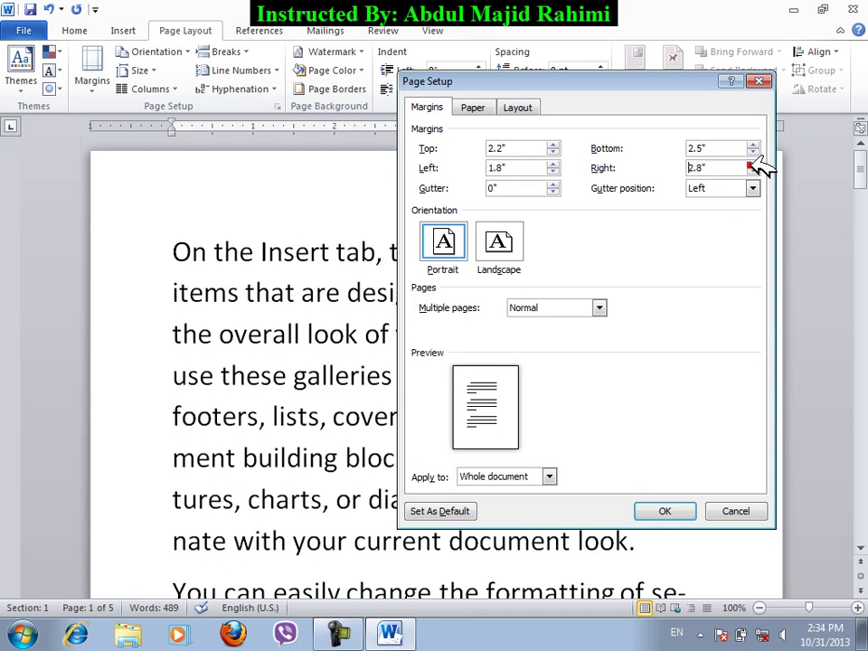
click(666, 510)
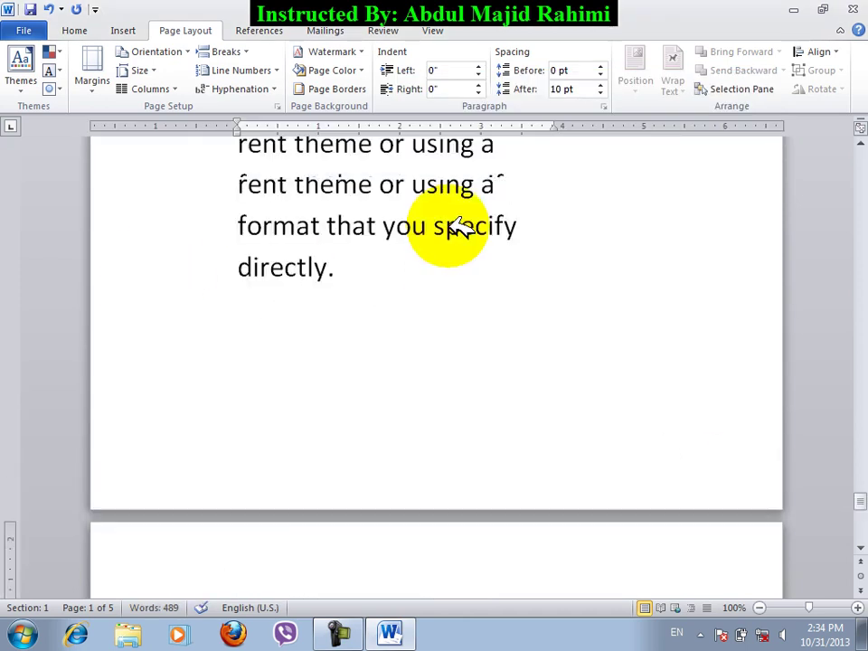
drag(860, 500, 859, 133)
scroll(728, 505, down, 3)
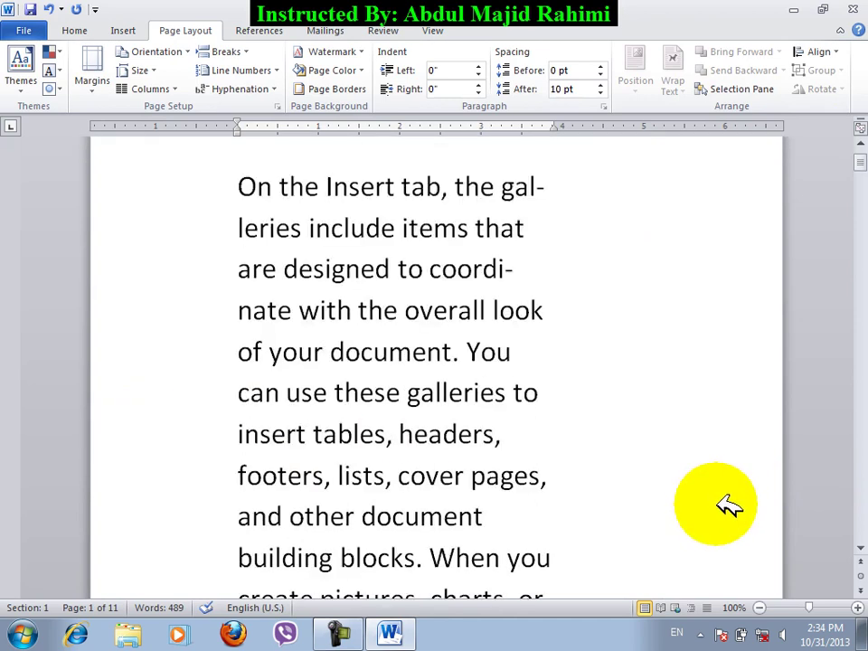
scroll(728, 505, down, 7)
click(452, 195)
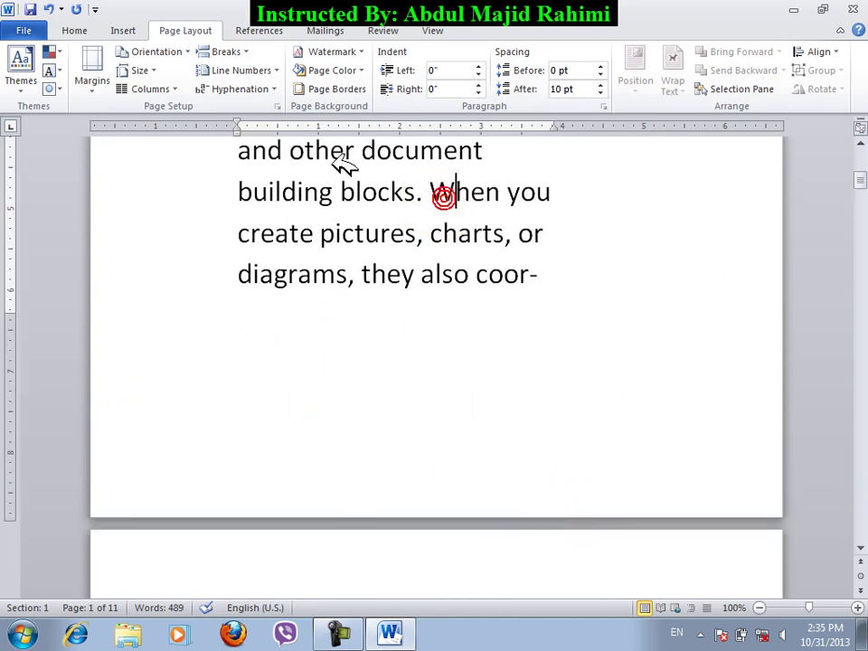
Set the top, left, bottom and right page margins to 0 for the whole document.
click(276, 106)
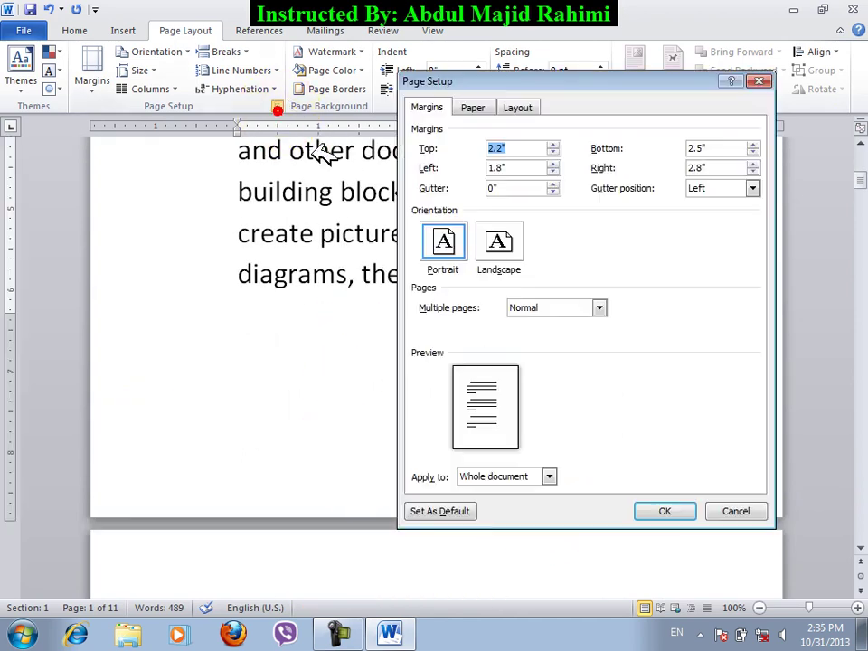
click(552, 152)
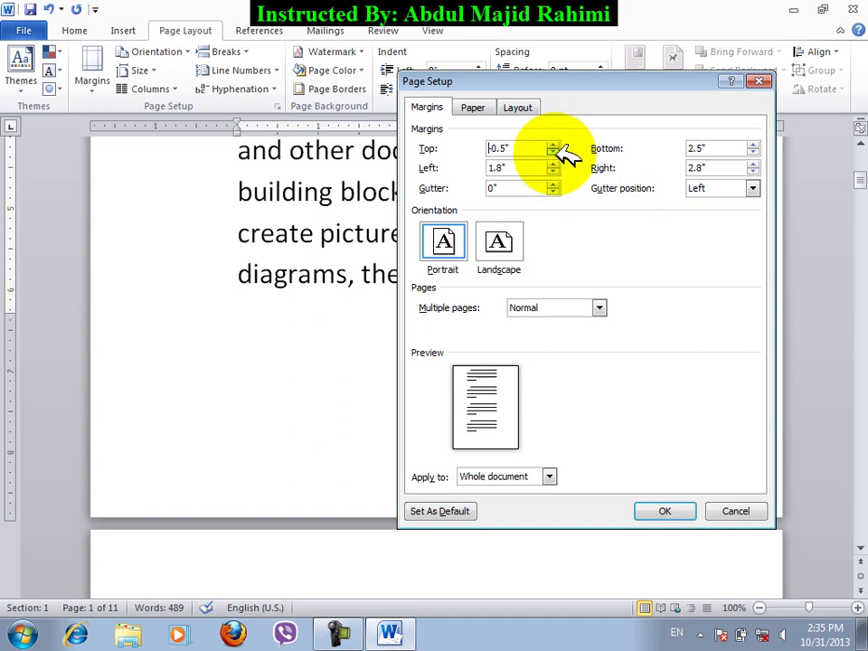
click(554, 143)
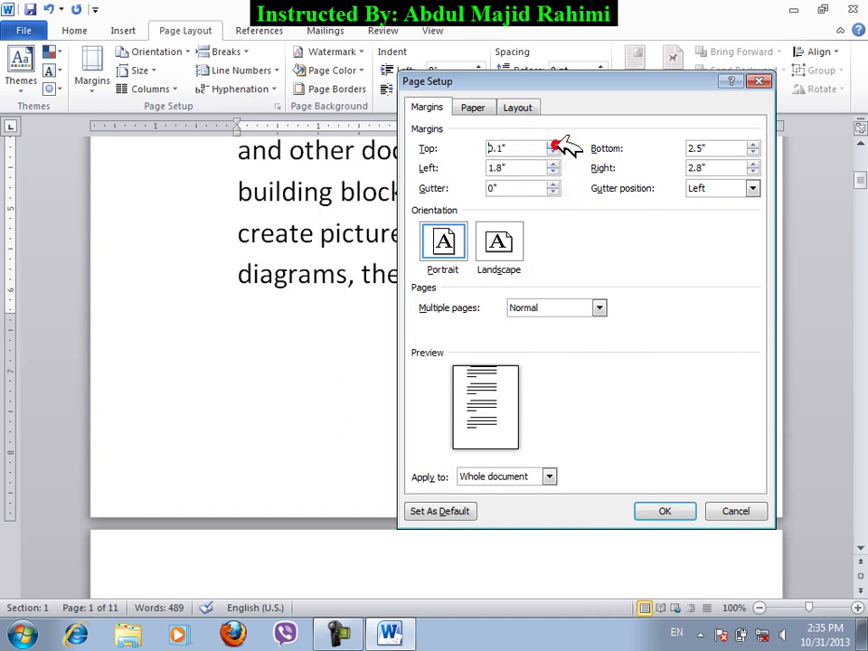
click(552, 151)
double_click(529, 168)
text(0)
double_click(714, 147)
text(0)
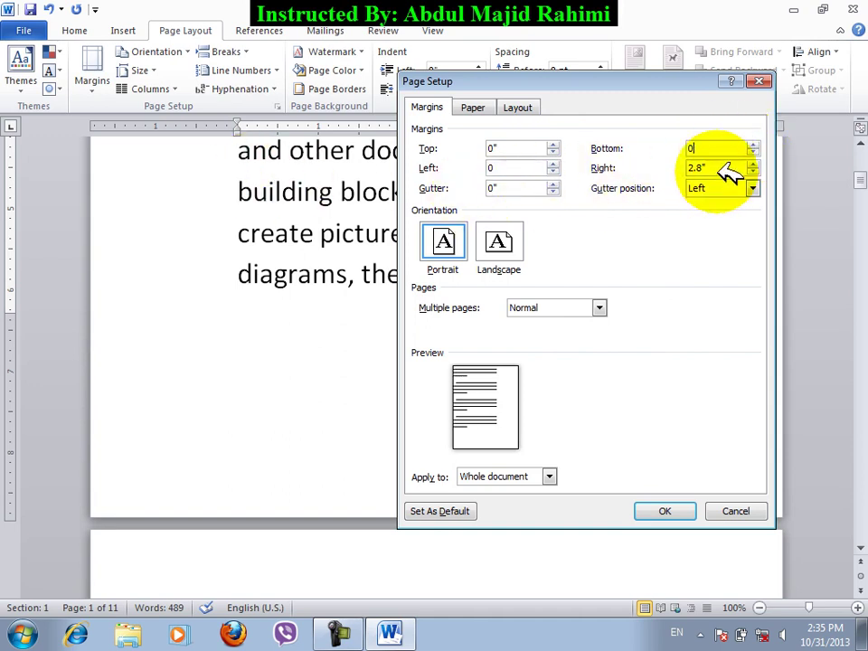
double_click(715, 168)
text(0)
click(692, 510)
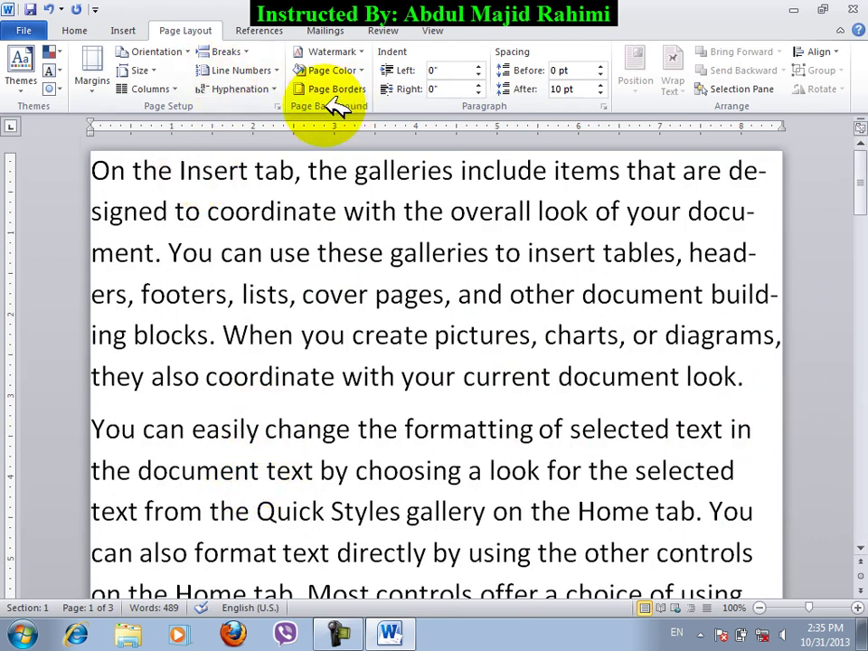
Set the top page margin to 1" in Page Setup.
click(277, 106)
click(552, 145)
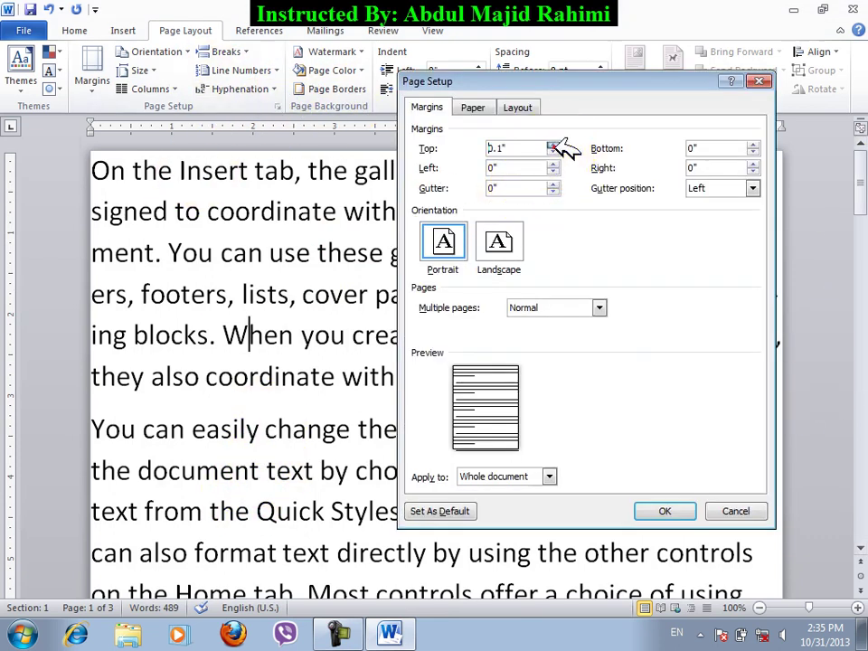
click(553, 145)
click(553, 145)
click(553, 145)
click(553, 145)
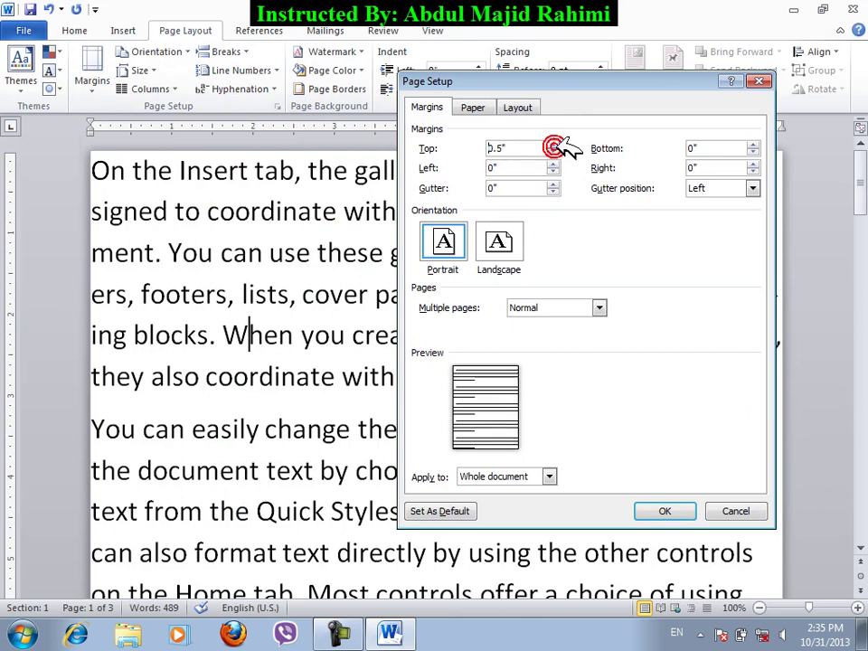
click(552, 145)
click(553, 144)
click(553, 145)
click(553, 144)
click(553, 145)
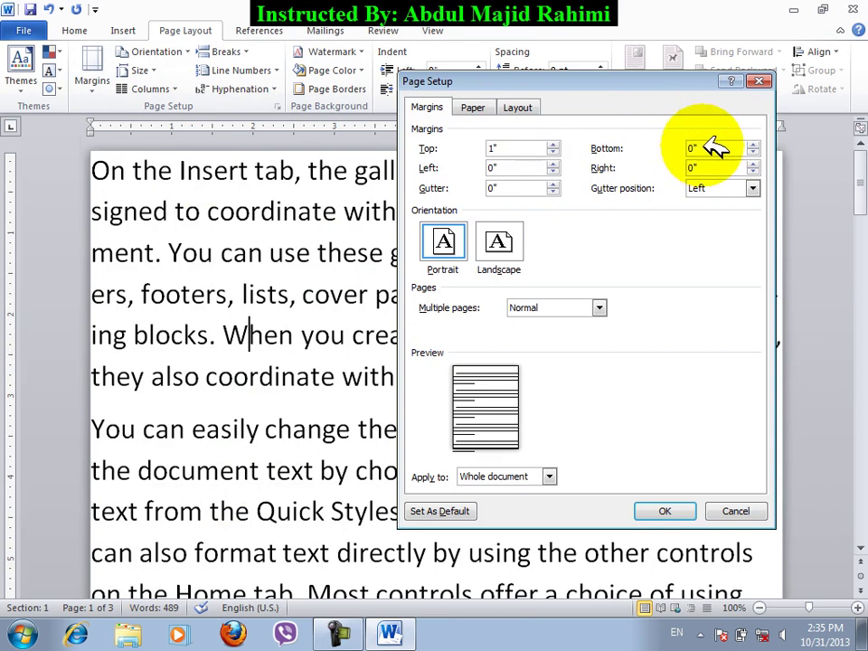
Set the bottom margin to 1" and the left and right margins to 0.5", and apply the page setup.
double_click(736, 147)
text(1)
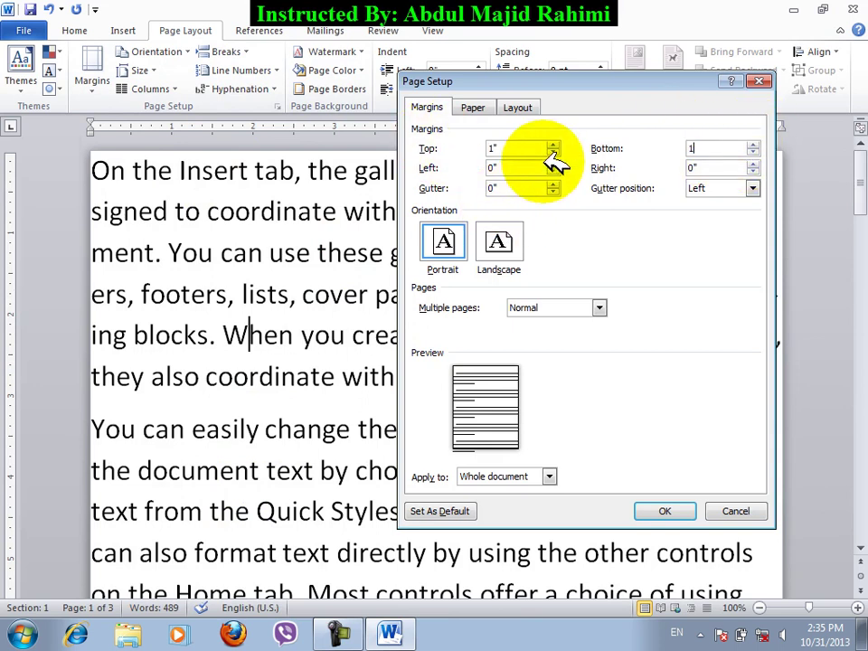
key(Tab)
text(0.5)
double_click(523, 164)
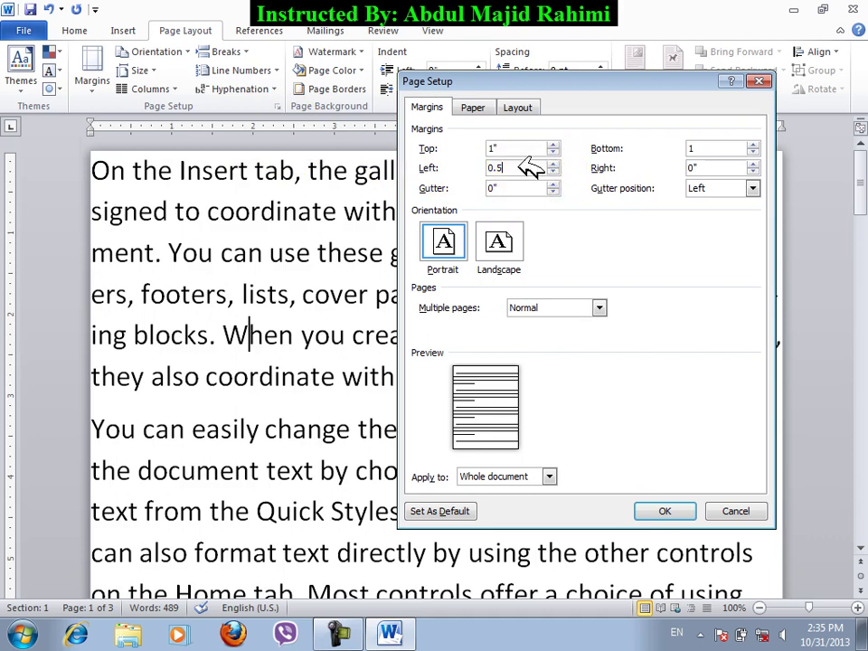
click(751, 164)
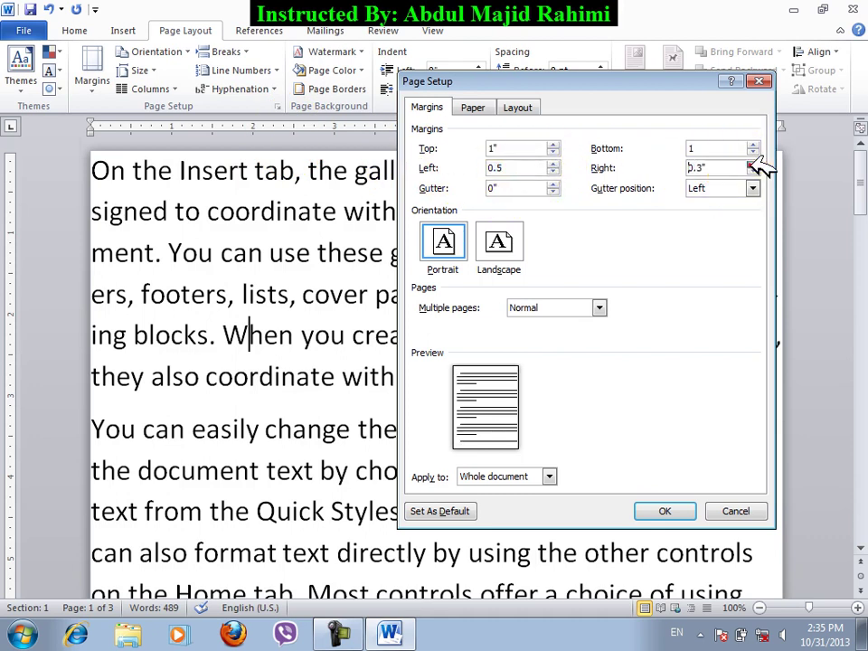
click(752, 163)
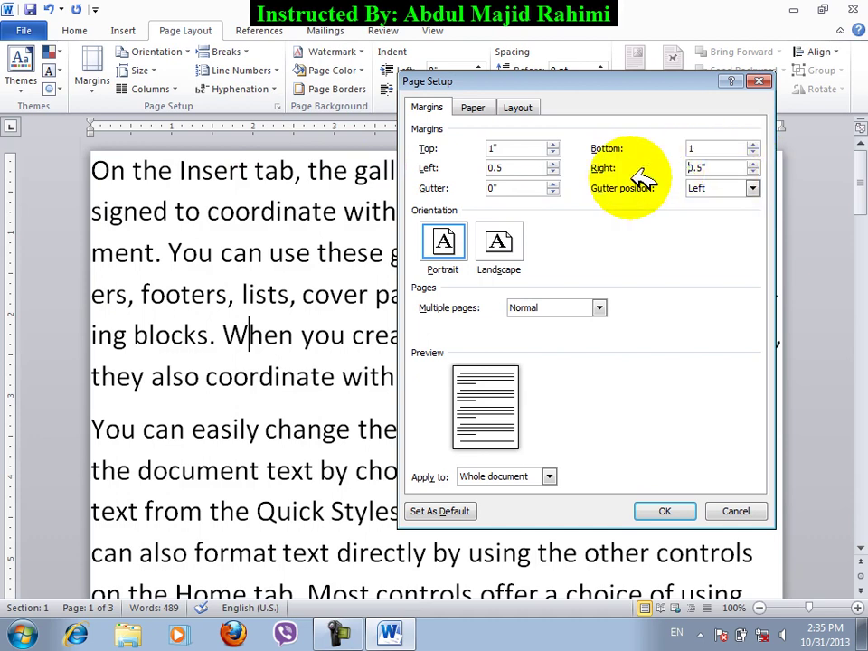
click(660, 509)
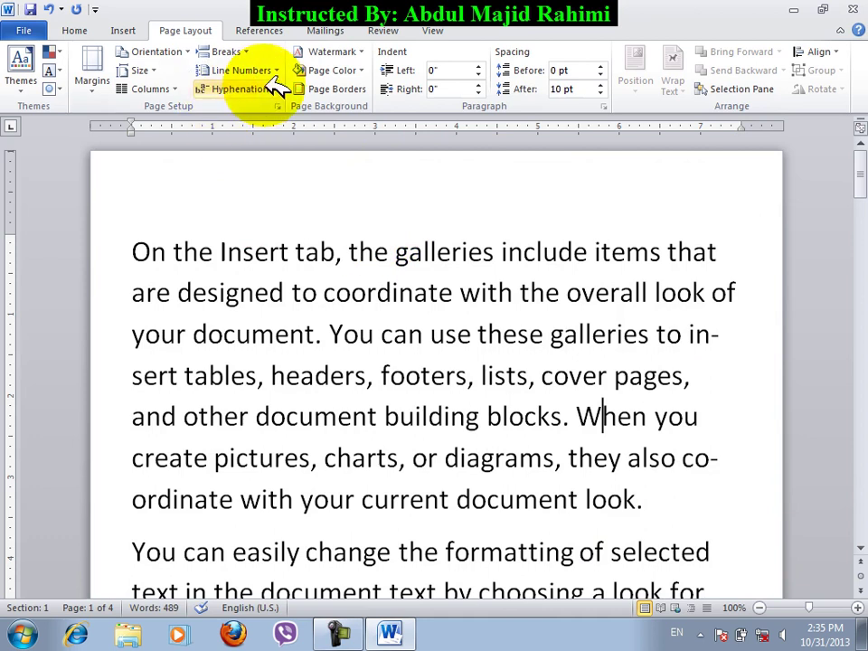
Set a 0.7" gutter in Page Setup for the whole document.
click(278, 105)
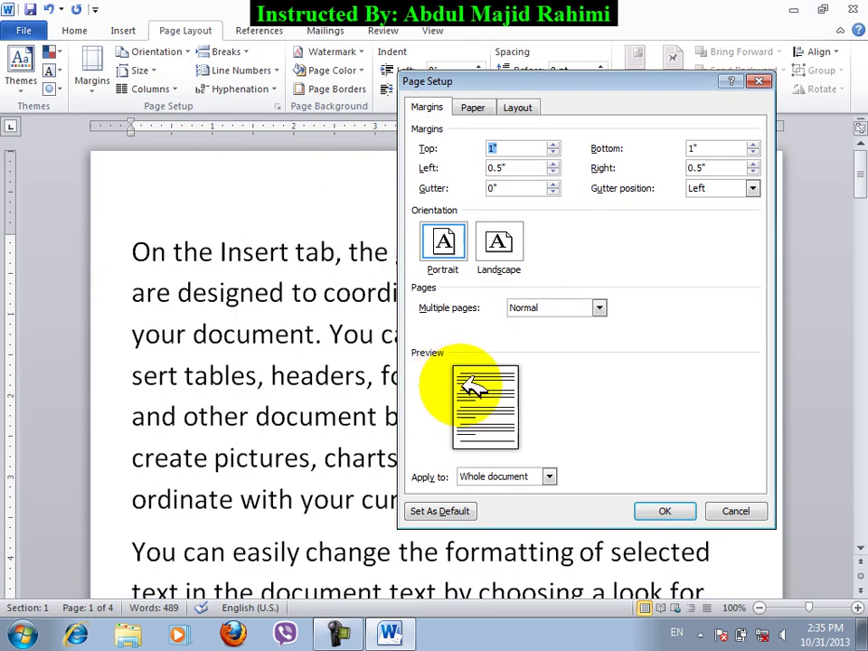
click(552, 185)
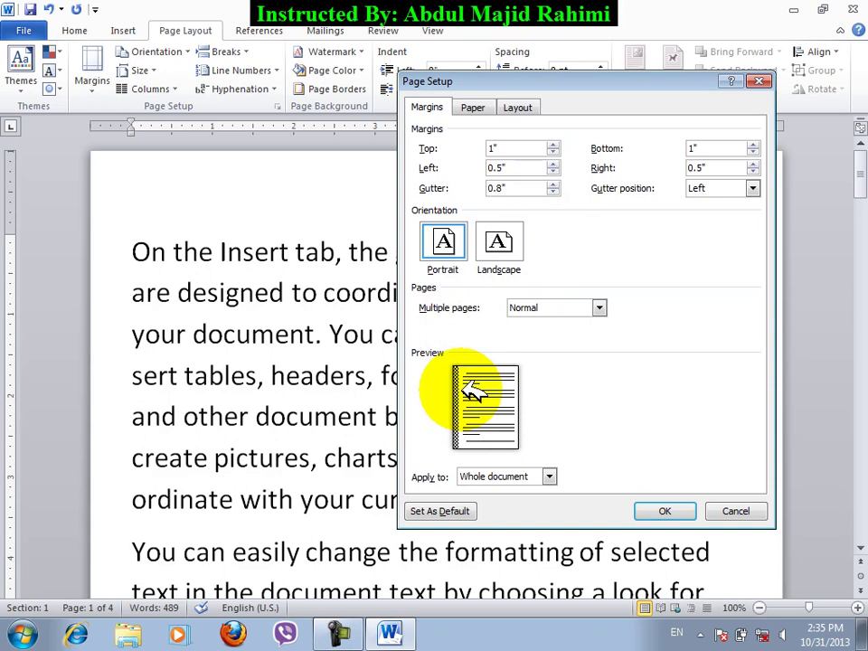
click(554, 184)
click(553, 184)
click(553, 183)
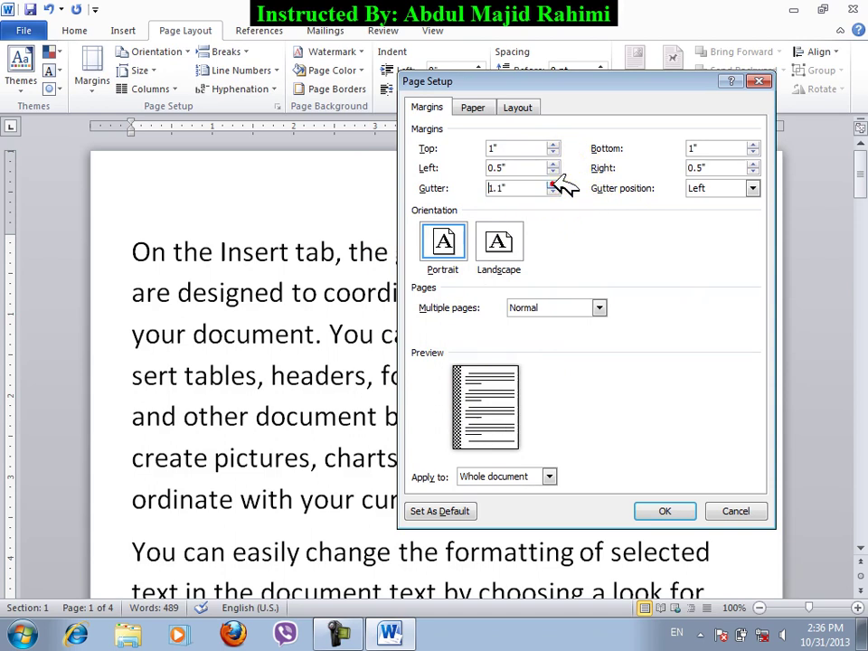
click(554, 191)
click(553, 191)
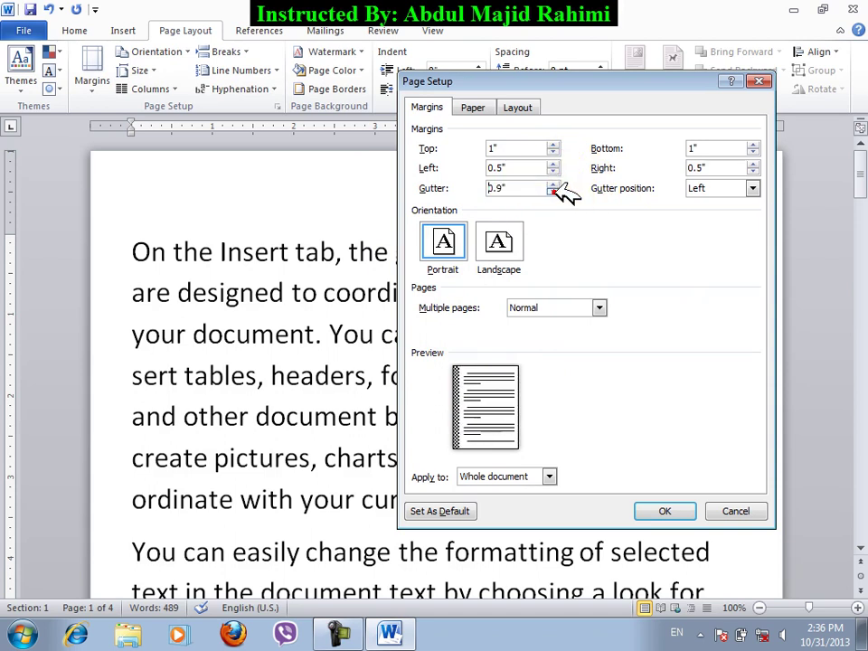
click(553, 192)
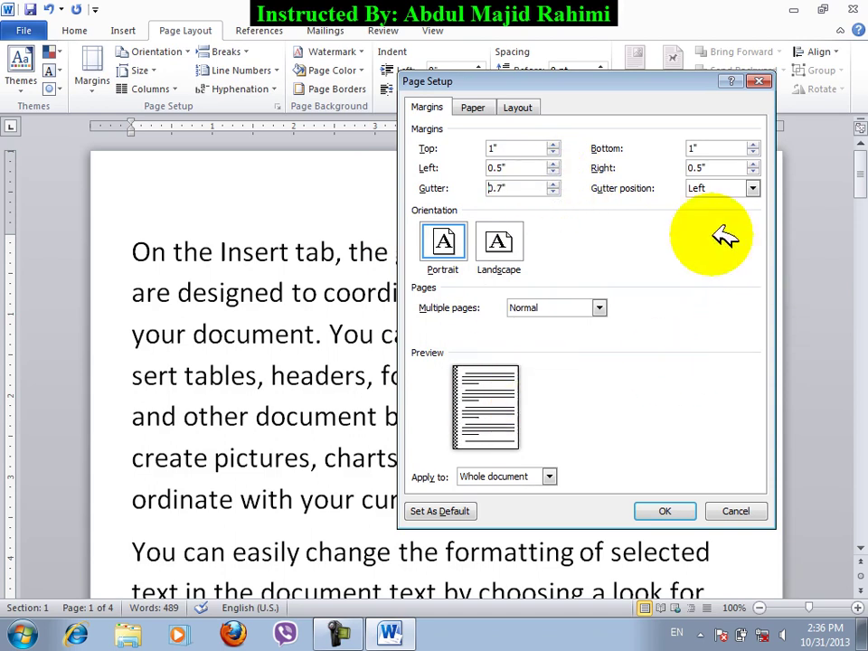
Try the Right, Left and Top gutter positions in the page preview and set the gutter position back to Left.
click(753, 189)
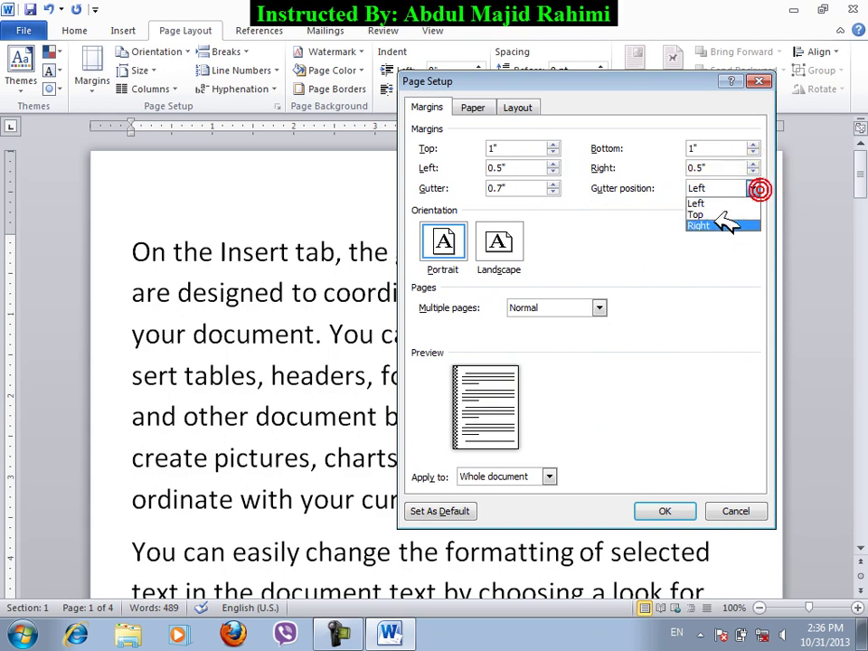
click(722, 223)
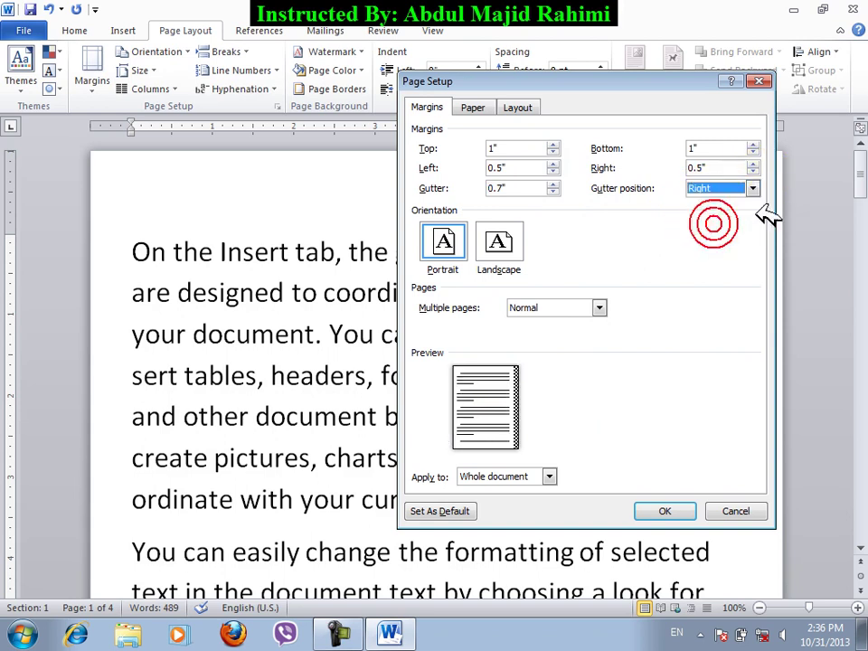
click(751, 187)
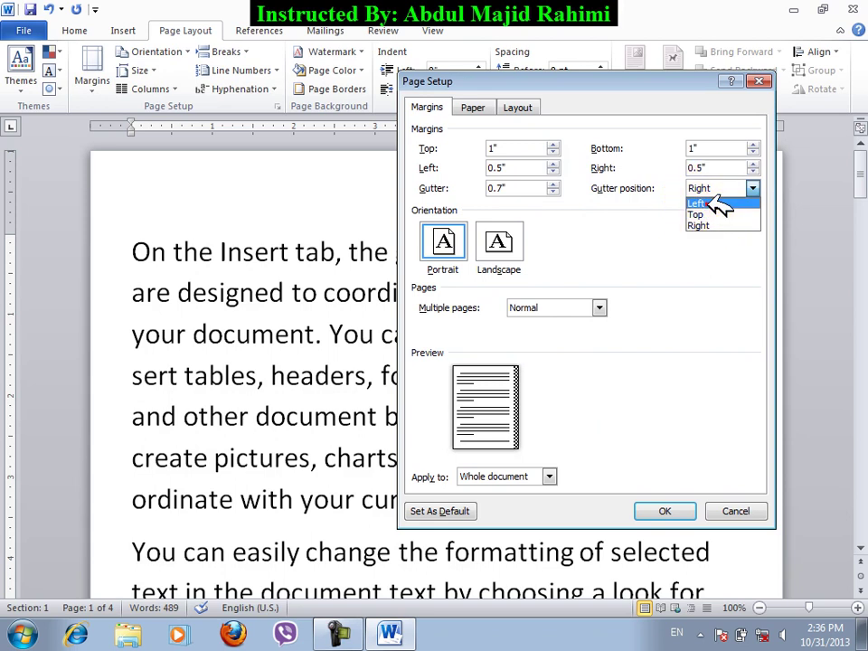
click(700, 204)
click(752, 188)
click(725, 215)
click(750, 188)
click(716, 225)
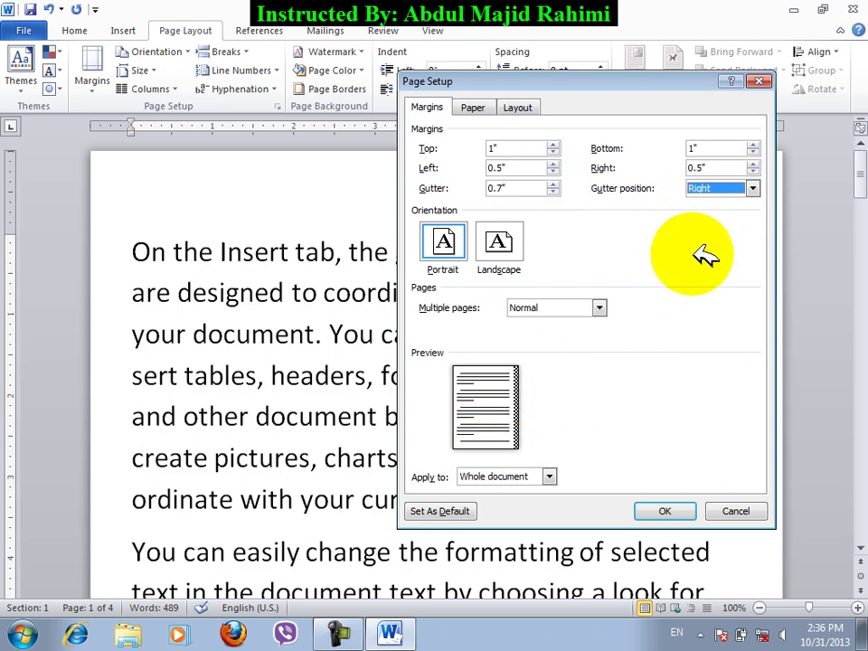
click(716, 190)
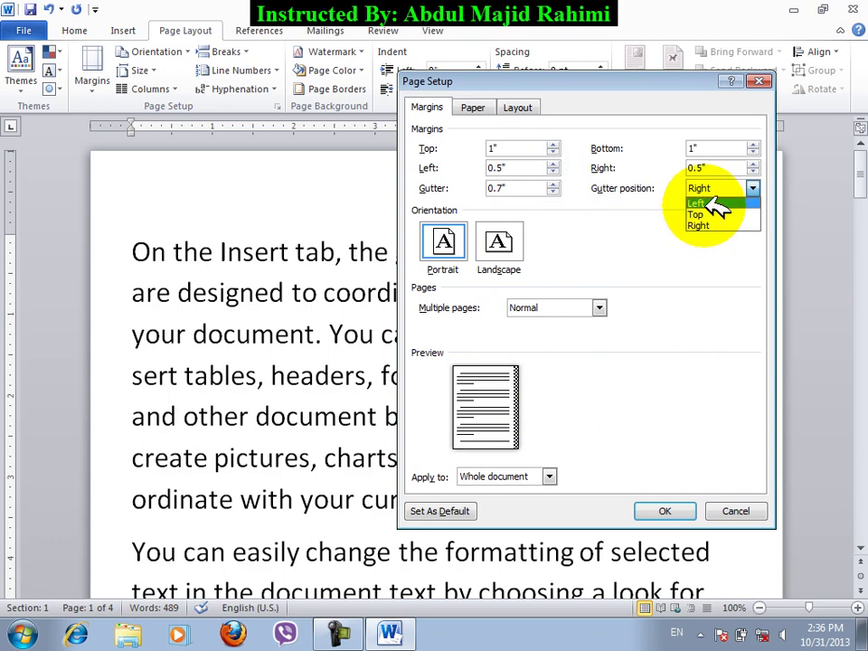
click(719, 203)
Reset the gutter to 0", then apply a 0.7" left gutter to the whole document and undo the change.
click(552, 192)
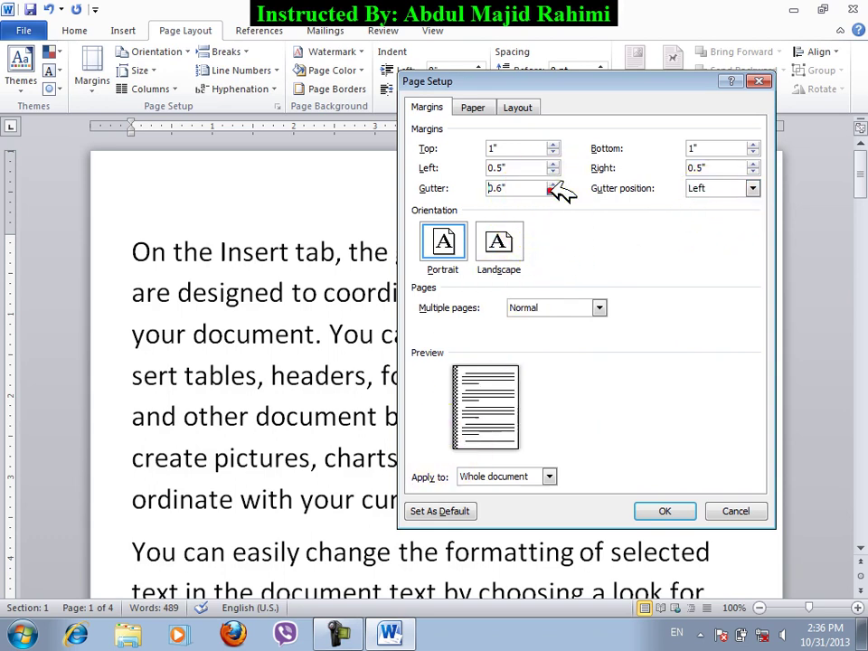
click(552, 192)
click(552, 192)
click(553, 192)
click(552, 192)
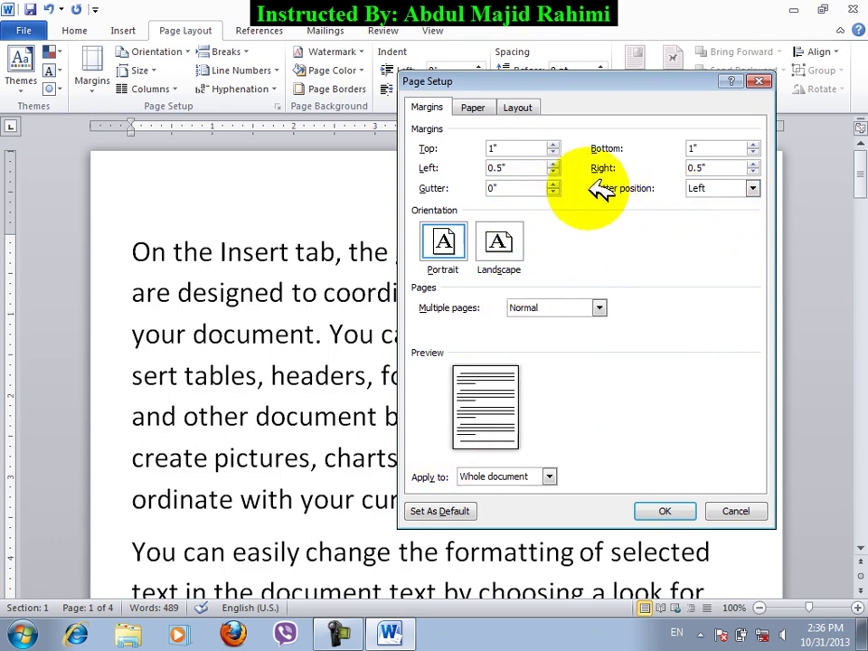
click(553, 185)
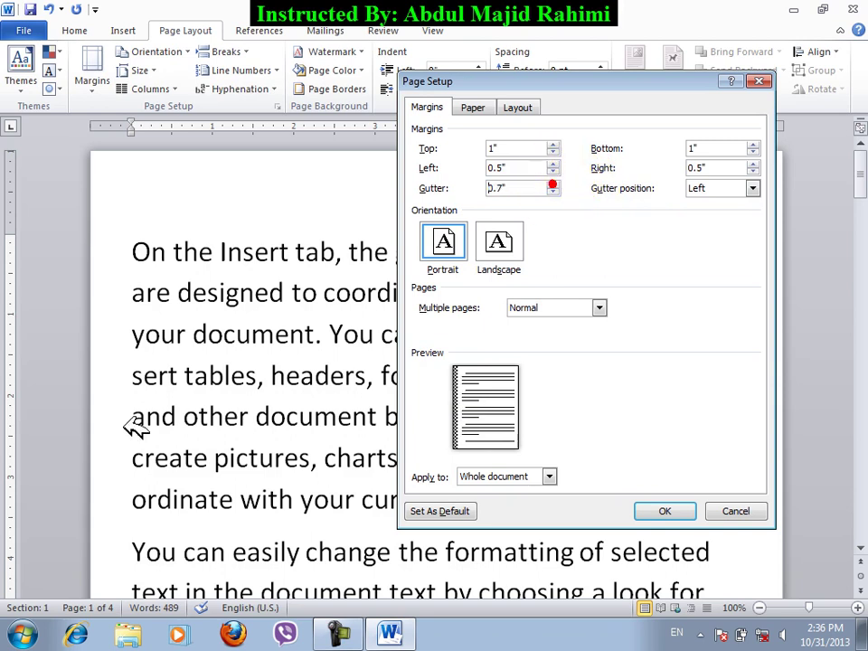
click(673, 511)
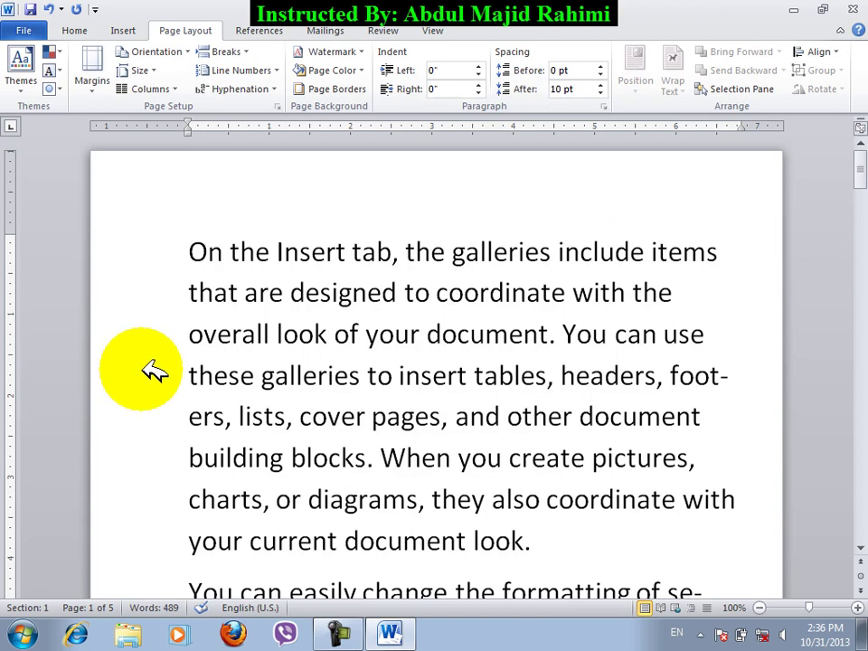
key(ctrl+z)
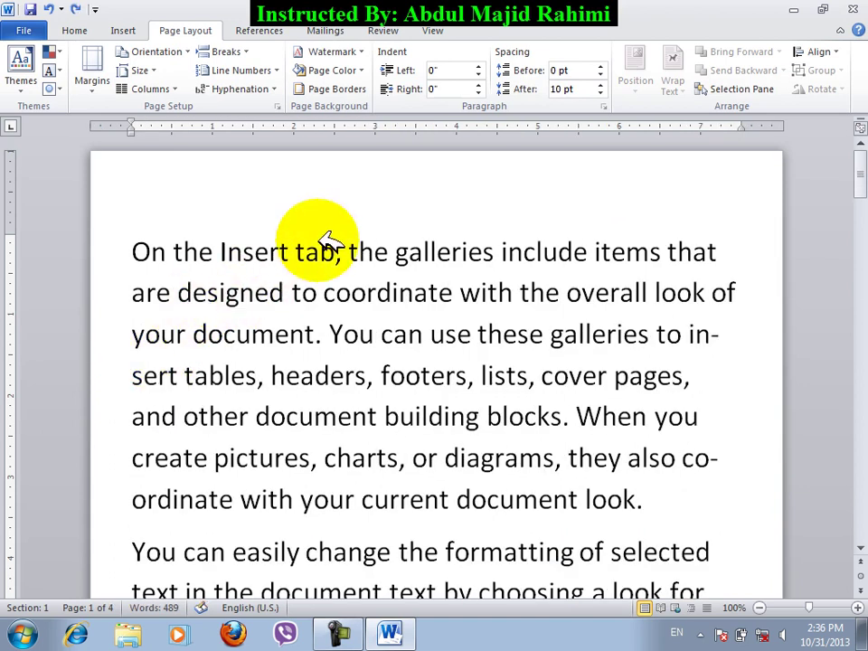
Change the whole document's orientation to Landscape and review all pages at 30% zoom.
click(278, 105)
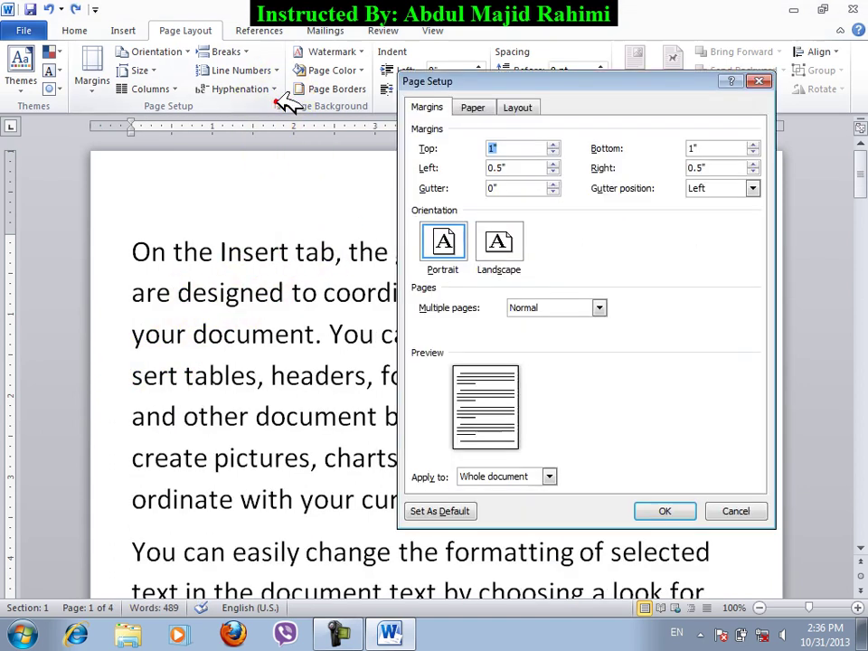
click(498, 245)
click(442, 243)
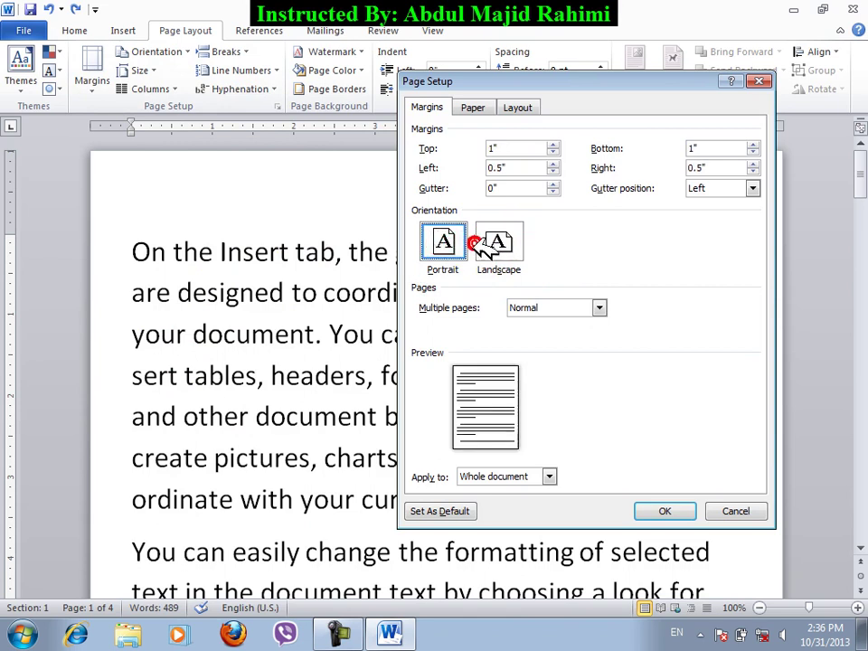
click(506, 246)
click(661, 511)
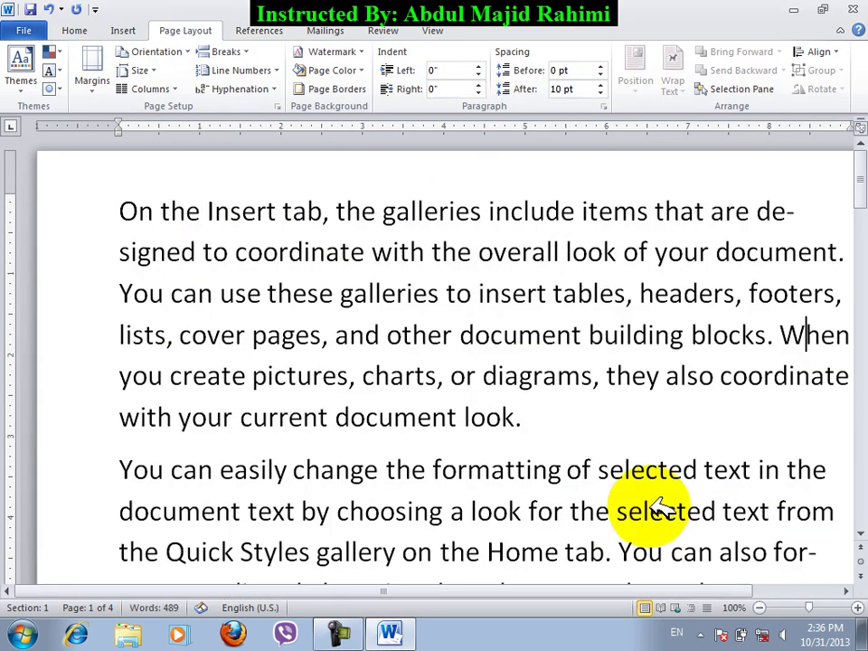
scroll(644, 511, down, 7)
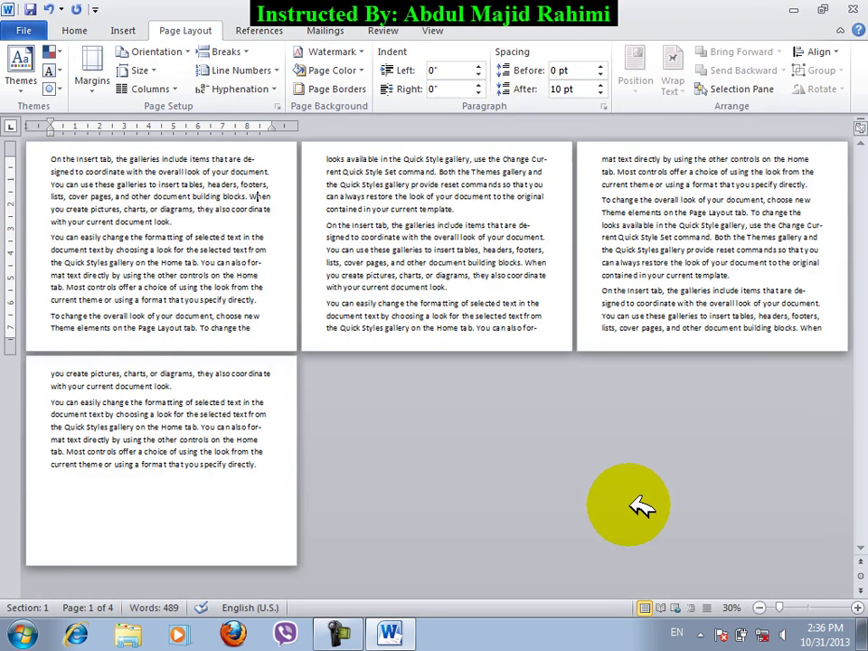
Set the whole document's orientation back to Portrait through Page Setup.
click(278, 106)
click(444, 242)
click(661, 511)
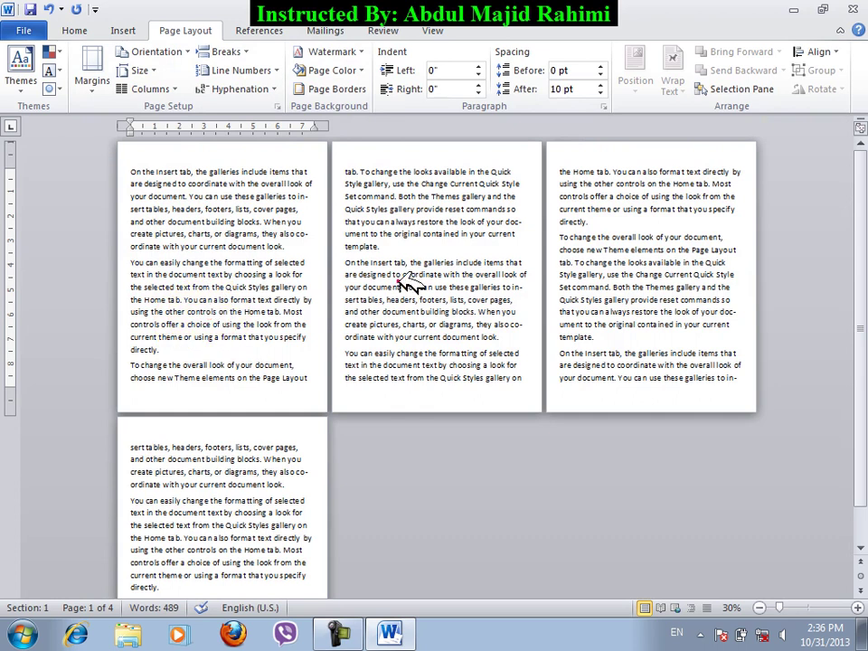
Set multiple pages to Mirror margins in Page Setup, with a 1.1" inside margin and a 1.7" outside margin.
click(275, 107)
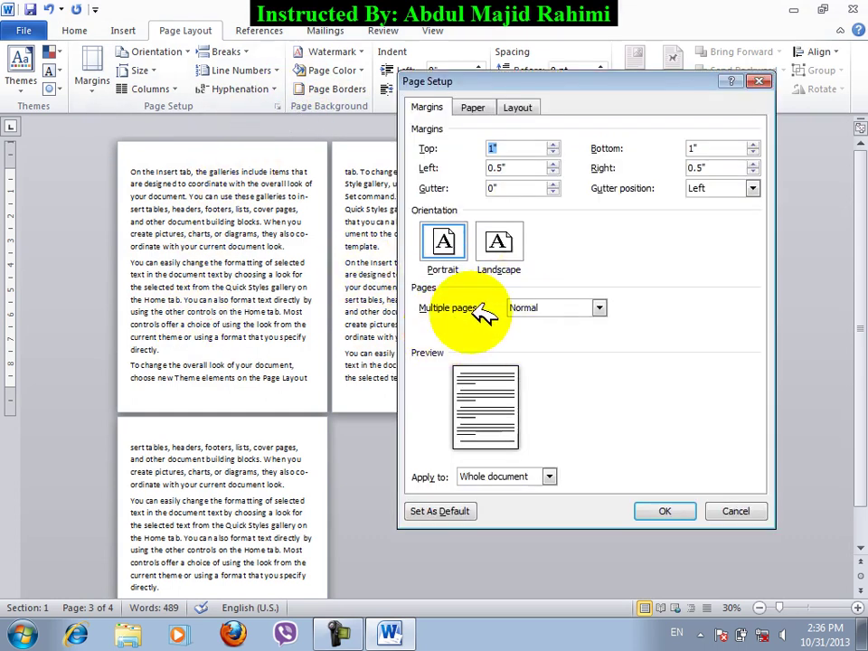
click(545, 308)
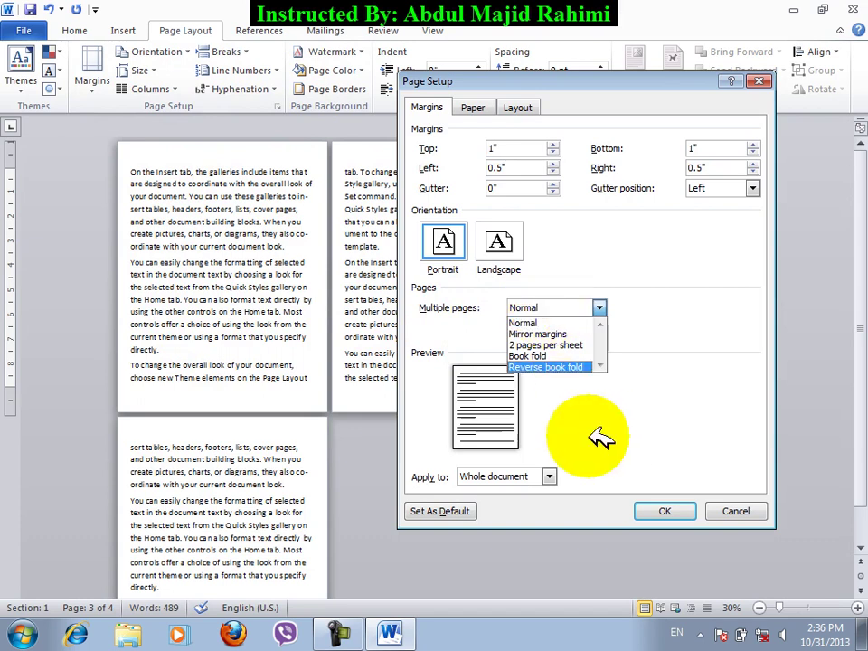
click(554, 333)
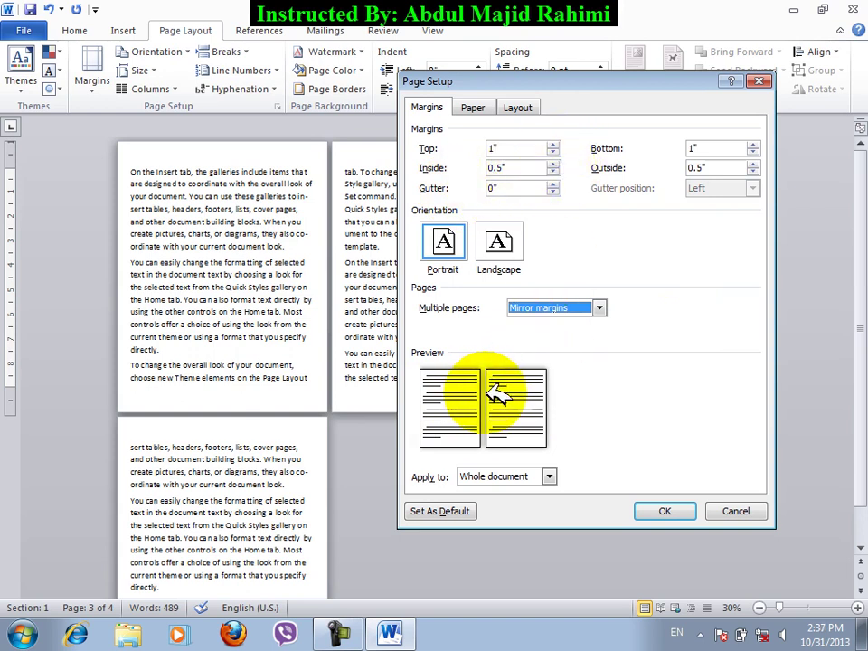
click(552, 163)
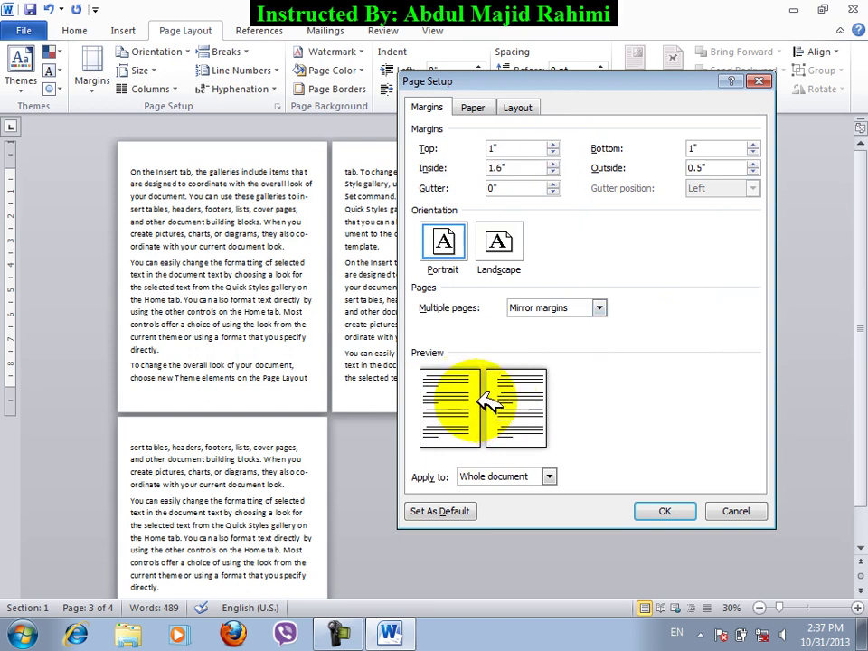
click(553, 172)
click(553, 172)
click(552, 172)
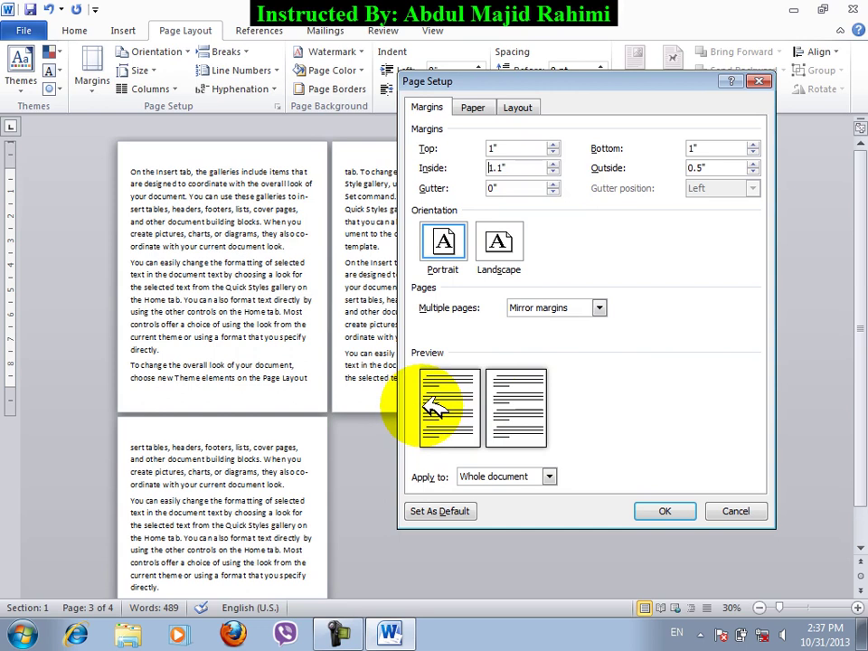
click(754, 172)
click(753, 171)
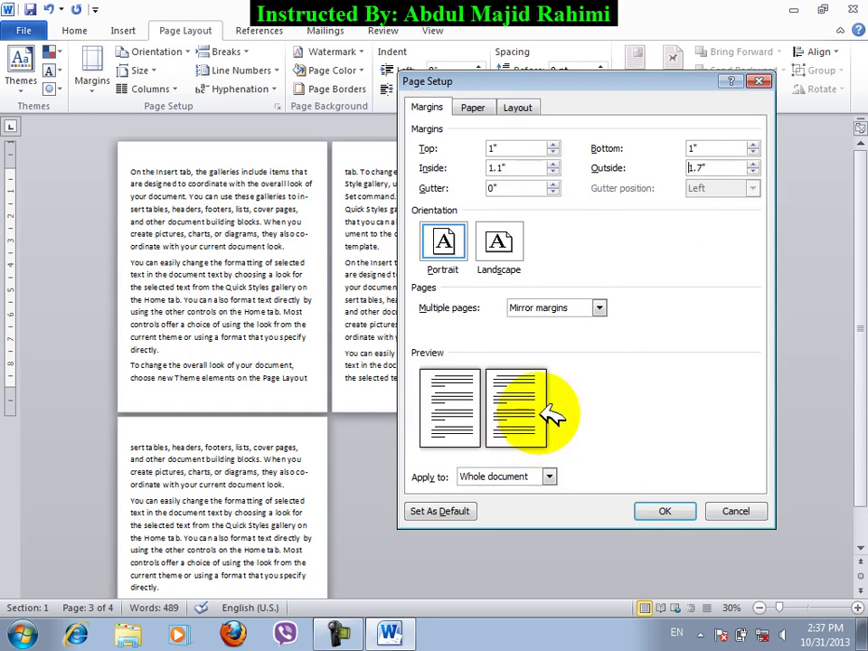
Set both the inside and outside mirror margins to 0.5".
click(552, 172)
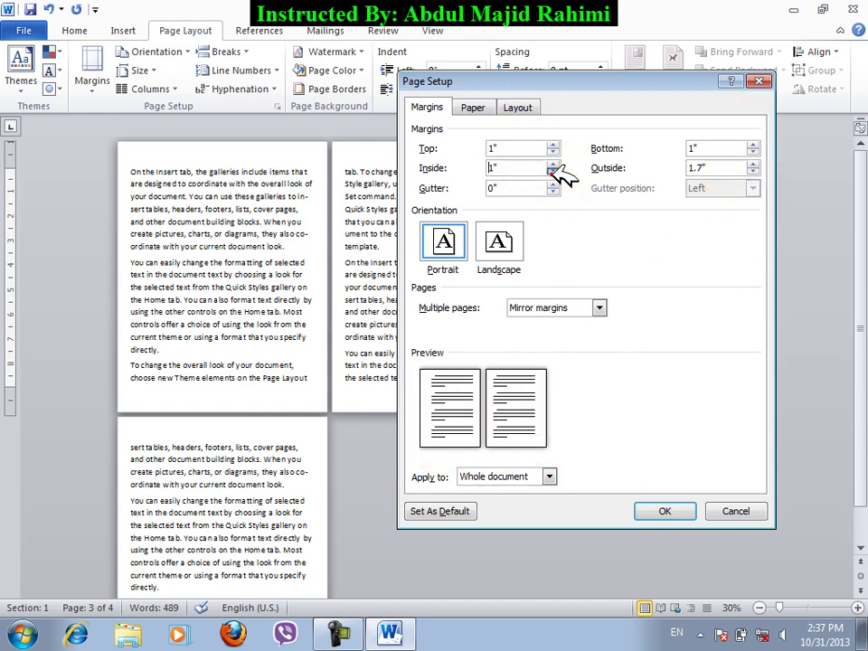
click(553, 172)
click(553, 172)
click(552, 172)
click(553, 172)
click(553, 172)
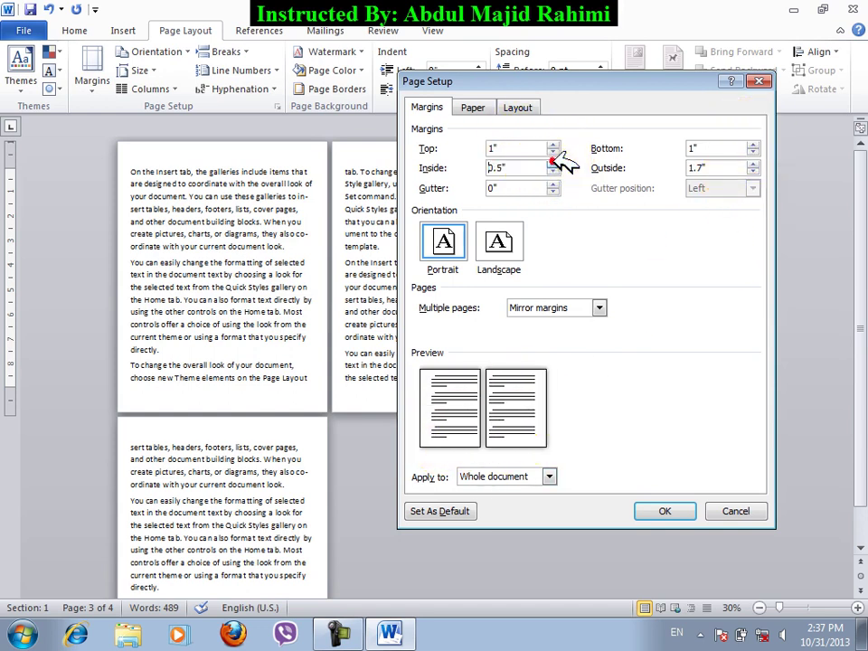
click(754, 172)
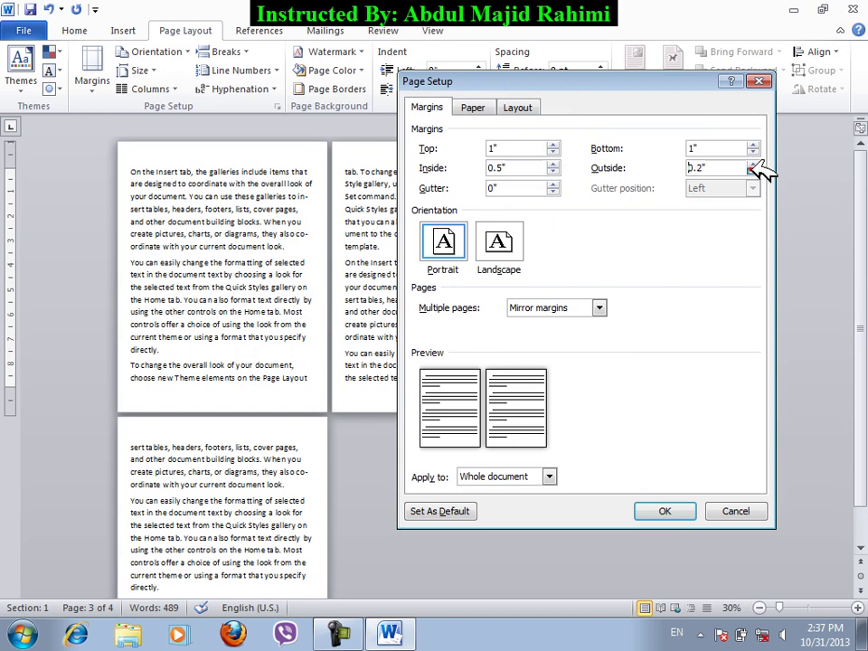
click(754, 171)
click(754, 171)
click(755, 171)
Try 2 pages per sheet for the multiple pages setting, then switch it to Book fold.
click(598, 308)
drag(598, 311, 578, 345)
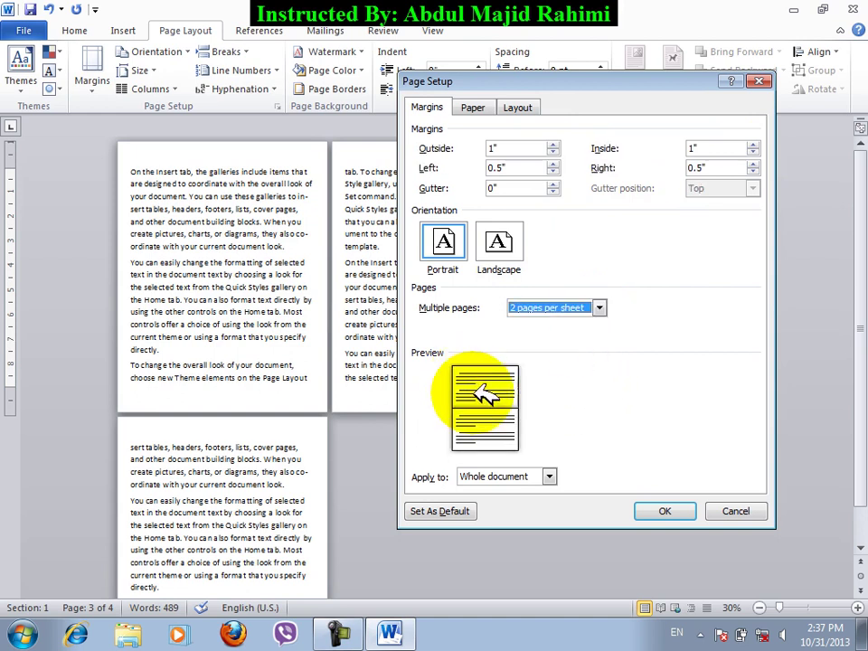
click(579, 306)
click(532, 356)
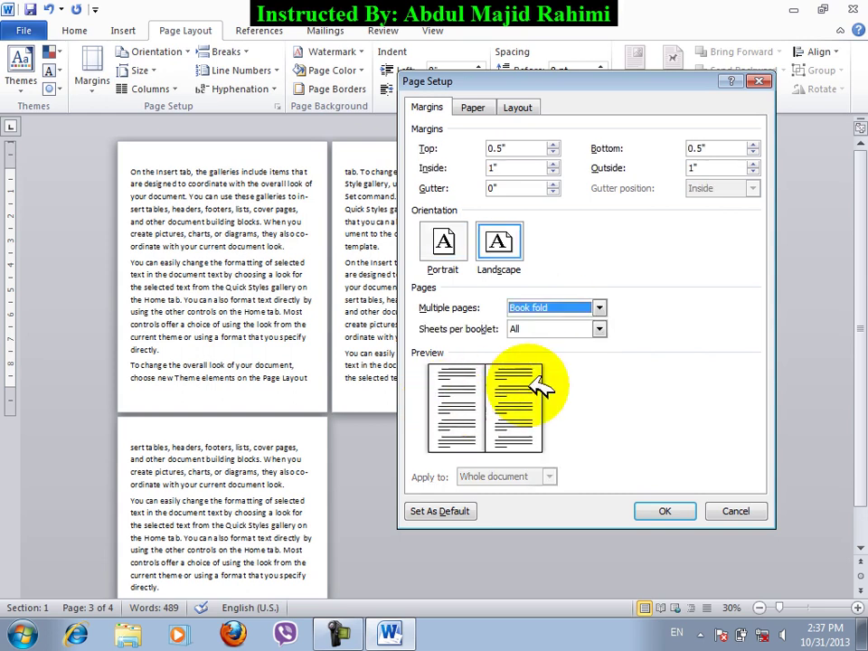
Set the sheets per booklet to 16 and change the multiple pages setting to Reverse book fold.
click(599, 328)
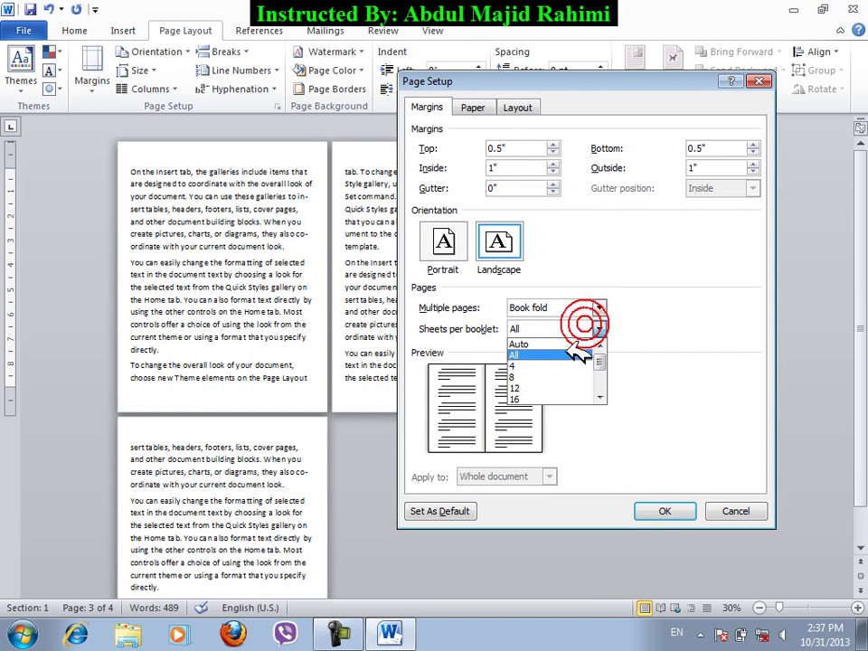
click(534, 399)
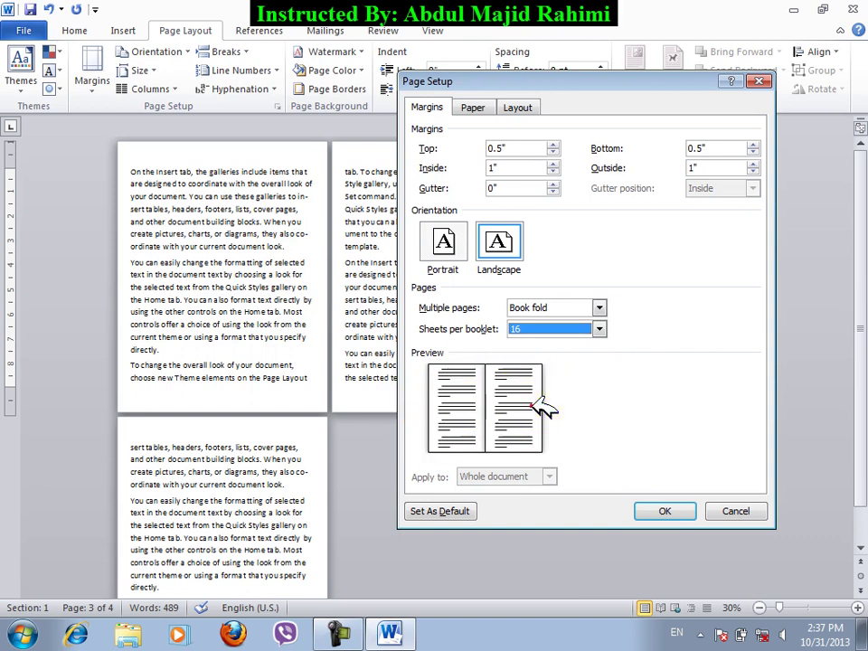
click(599, 328)
click(598, 308)
click(599, 307)
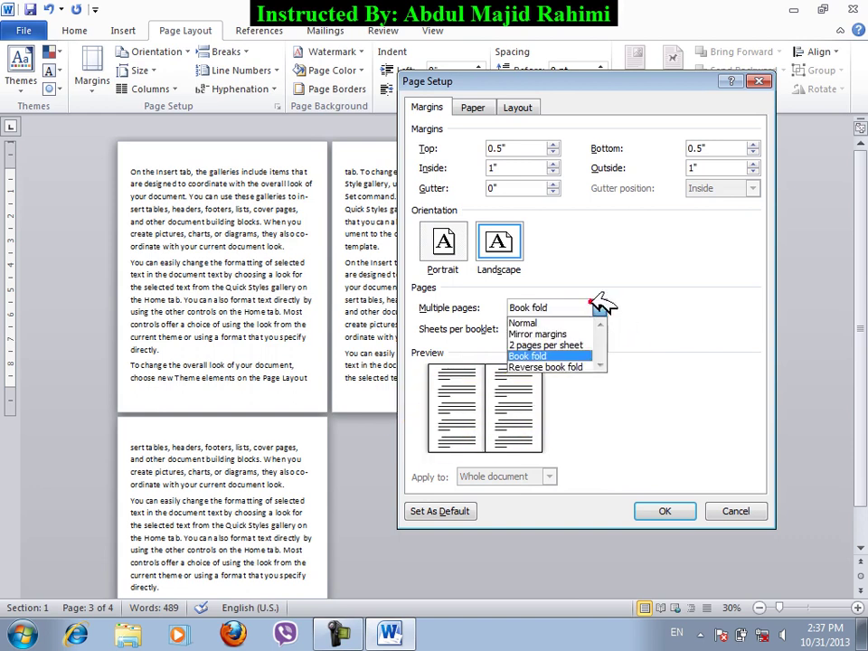
click(567, 366)
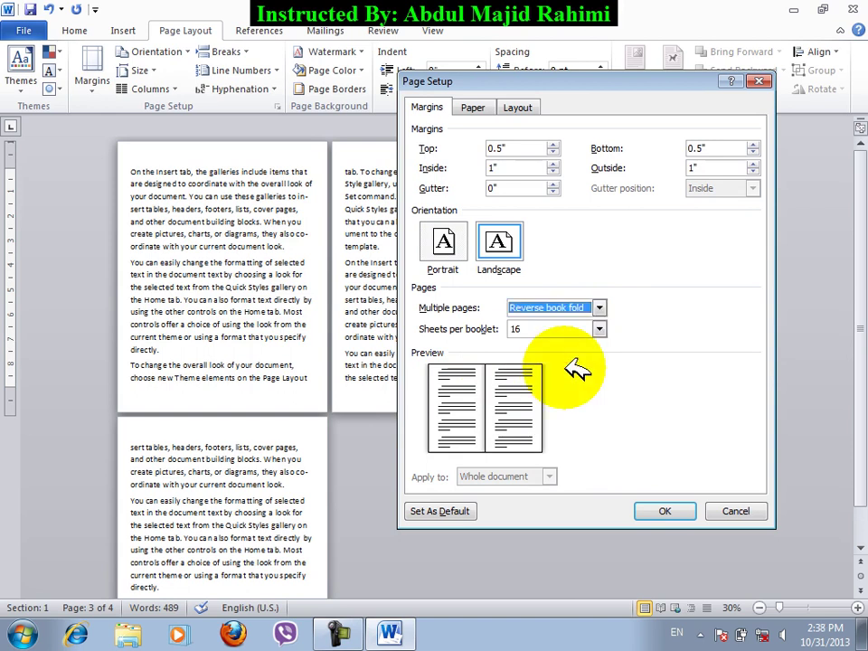
Set the sheets per booklet to 40 for the Reverse book fold layout.
click(522, 330)
click(600, 397)
click(599, 397)
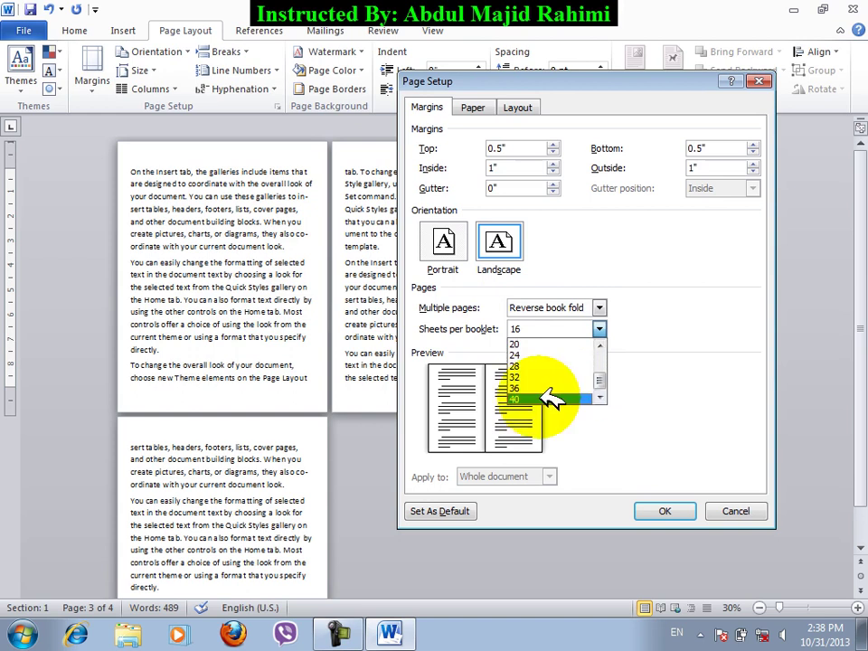
click(514, 399)
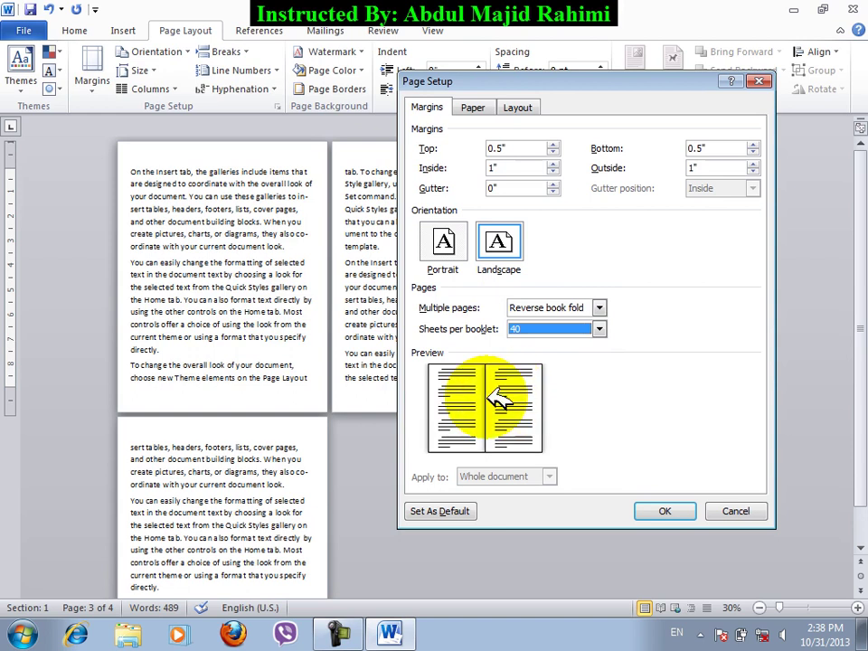
Set multiple pages to Normal and the orientation to Portrait, check the Apply to options, and discard the Page Setup changes.
click(564, 312)
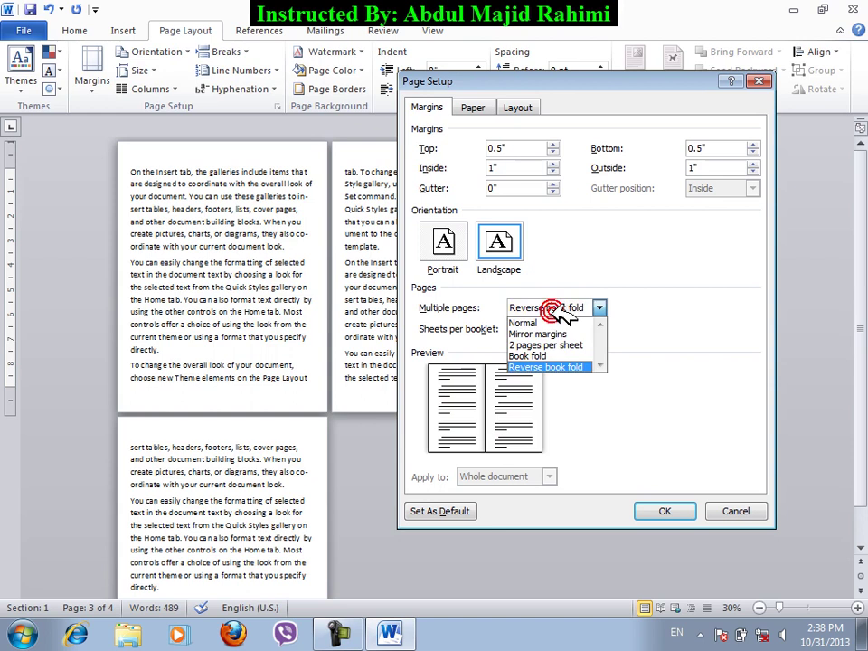
click(554, 326)
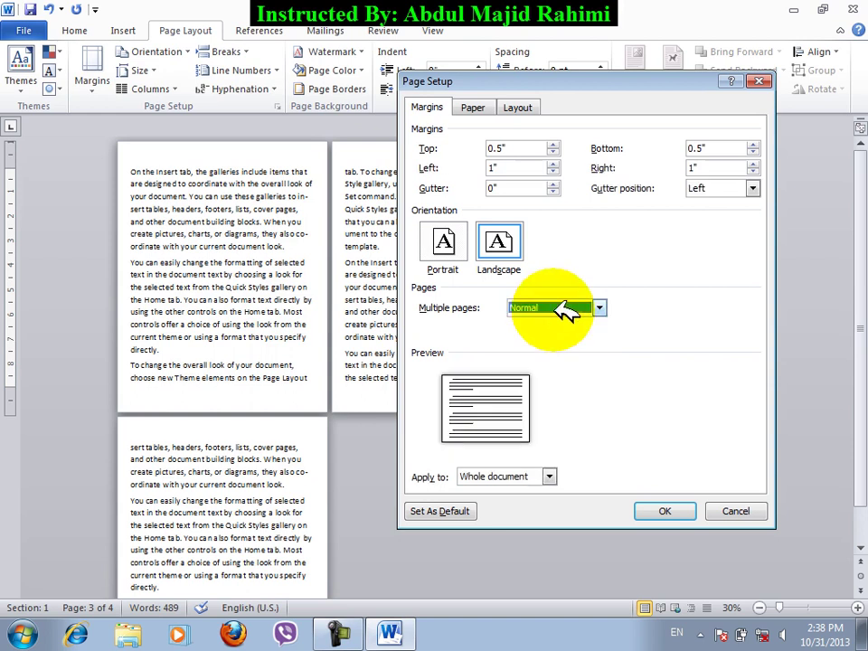
click(443, 242)
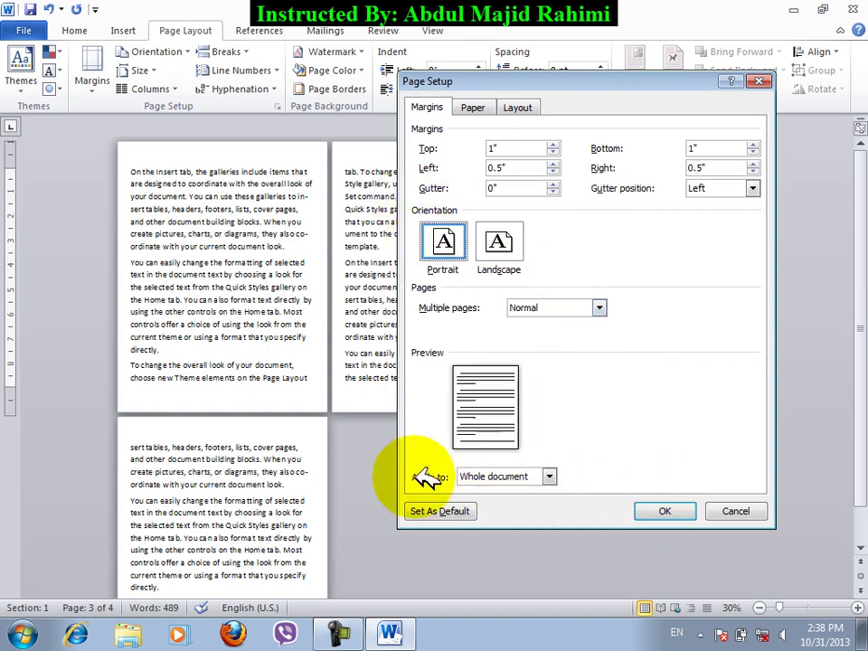
click(545, 476)
drag(520, 490, 738, 494)
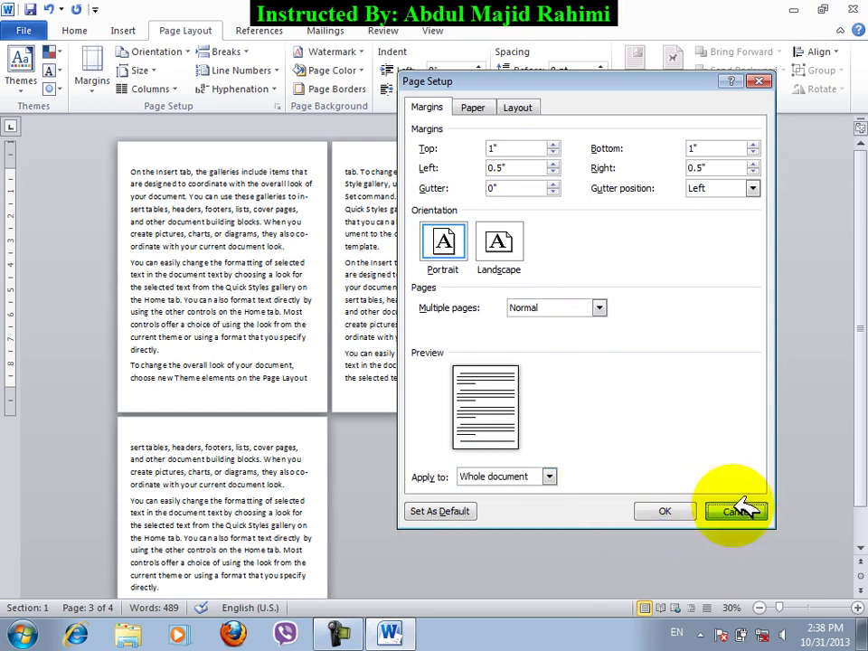
click(738, 509)
Set the left margin to 1.7" and the right margin to 2.2" for the whole document at 100% zoom.
scroll(475, 435, up, 3)
scroll(474, 409, up, 4)
drag(862, 398, 859, 158)
click(367, 292)
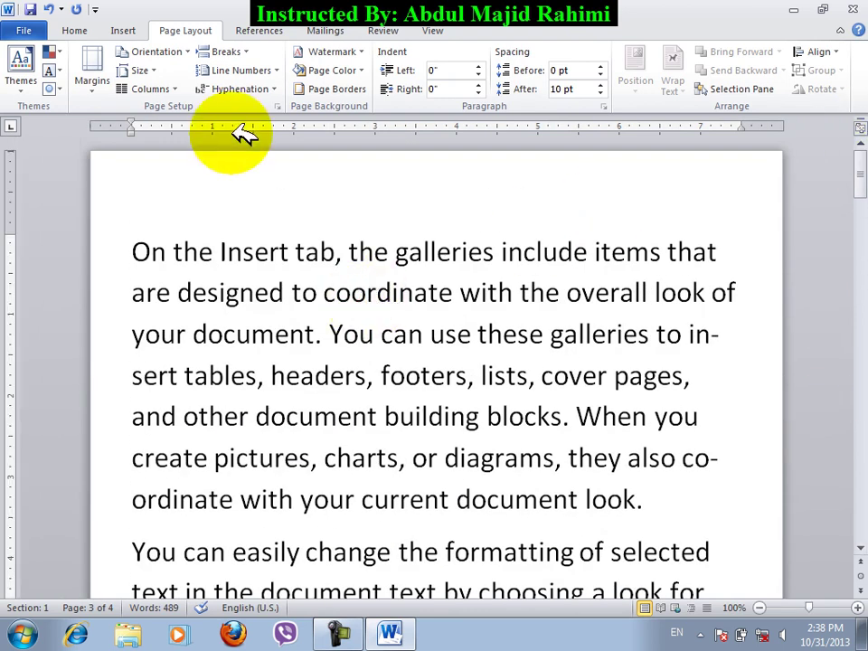
click(278, 107)
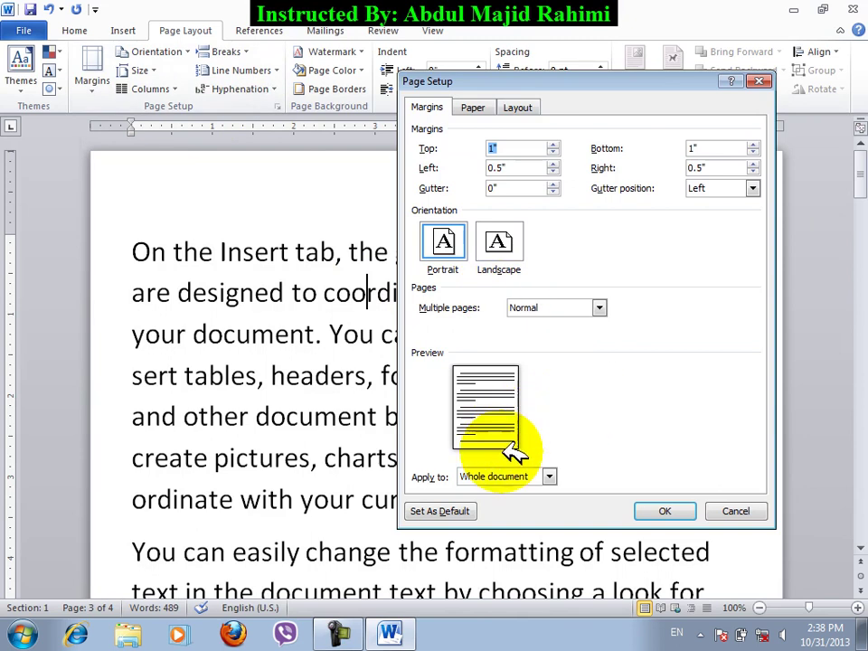
click(553, 163)
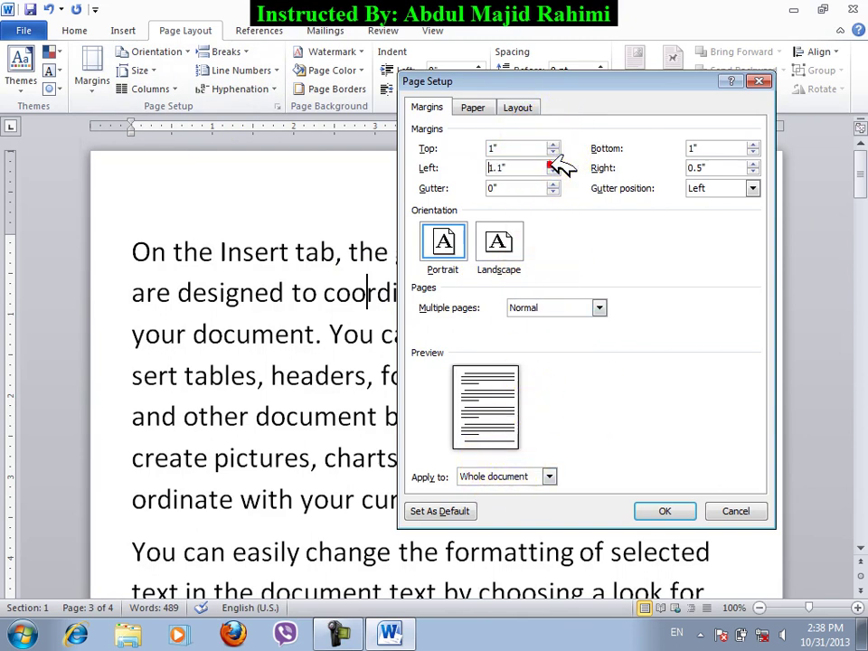
click(753, 163)
click(754, 164)
click(754, 164)
click(754, 163)
click(754, 163)
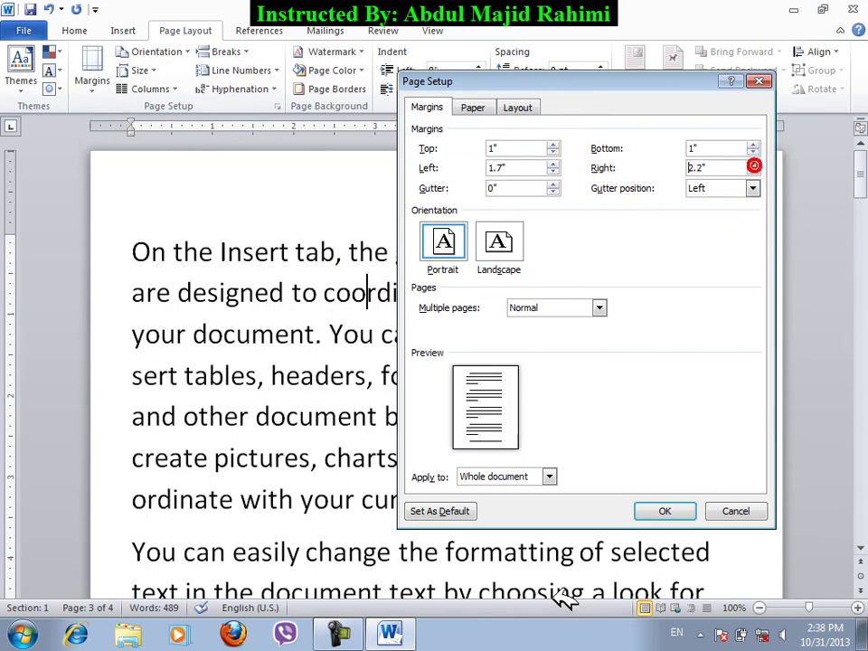
click(664, 512)
Review the wider margins across the pages and undo the whole-document margin change.
scroll(539, 449, down, 2)
scroll(539, 450, down, 5)
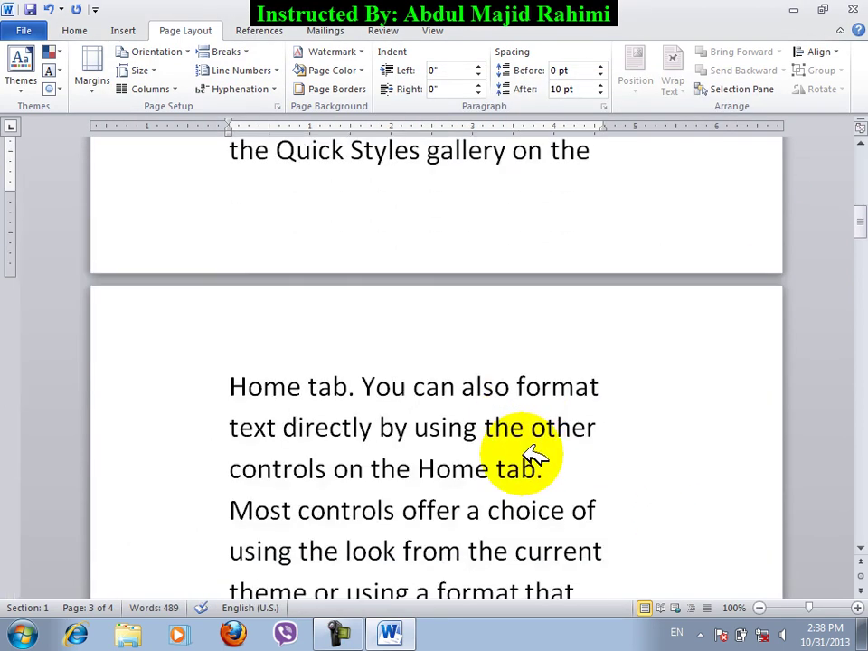
scroll(514, 461, up, 2)
scroll(534, 460, down, 4)
scroll(531, 457, up, 4)
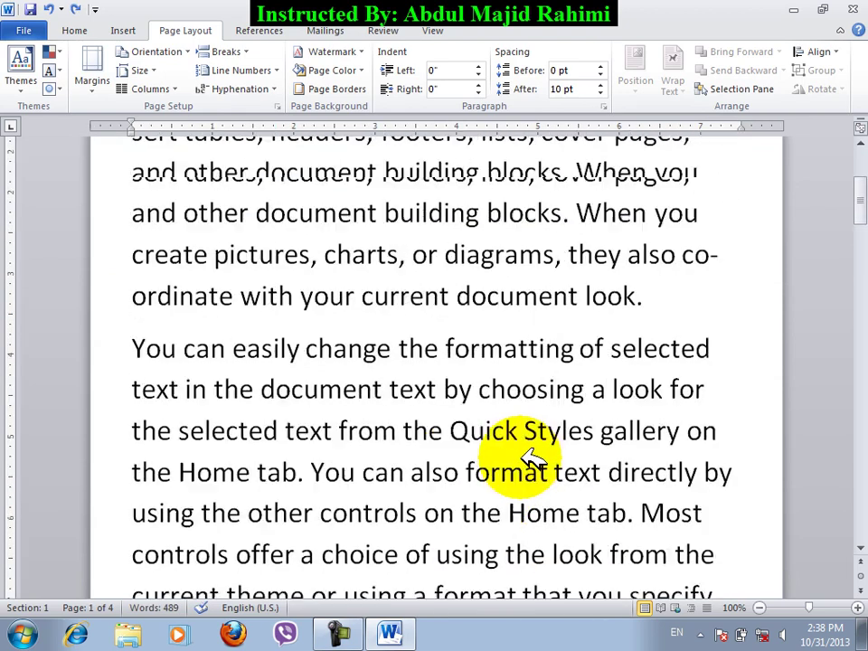
From the end of the paragraph ending in "directly.", apply a 1.7" left and about 2" right margin to this point forward.
click(647, 342)
scroll(633, 380, down, 6)
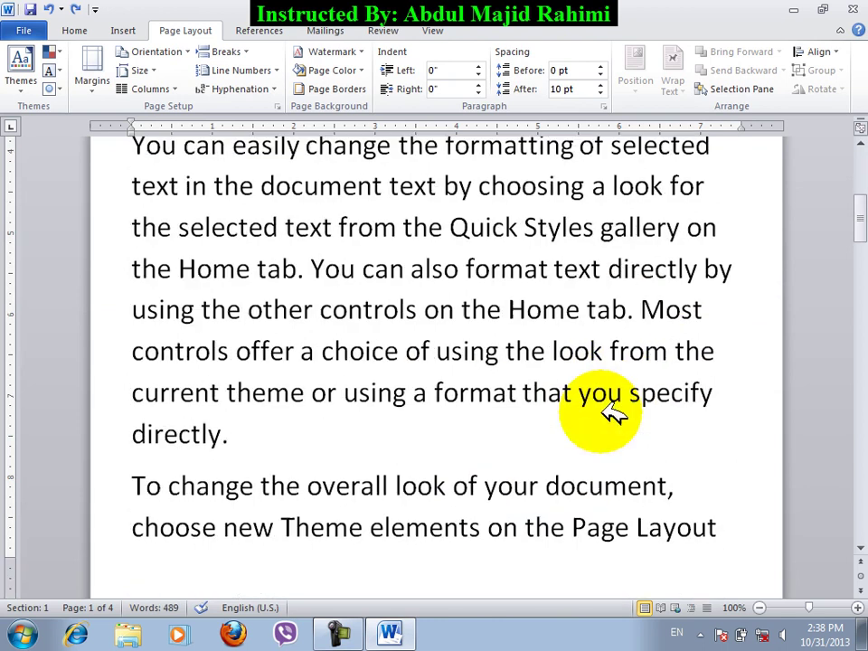
click(311, 443)
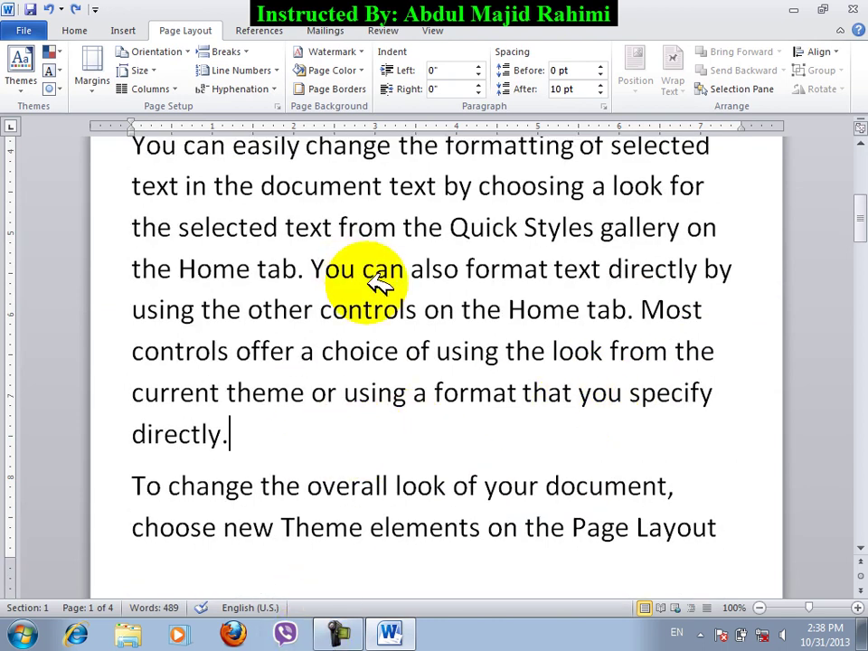
click(277, 106)
click(514, 475)
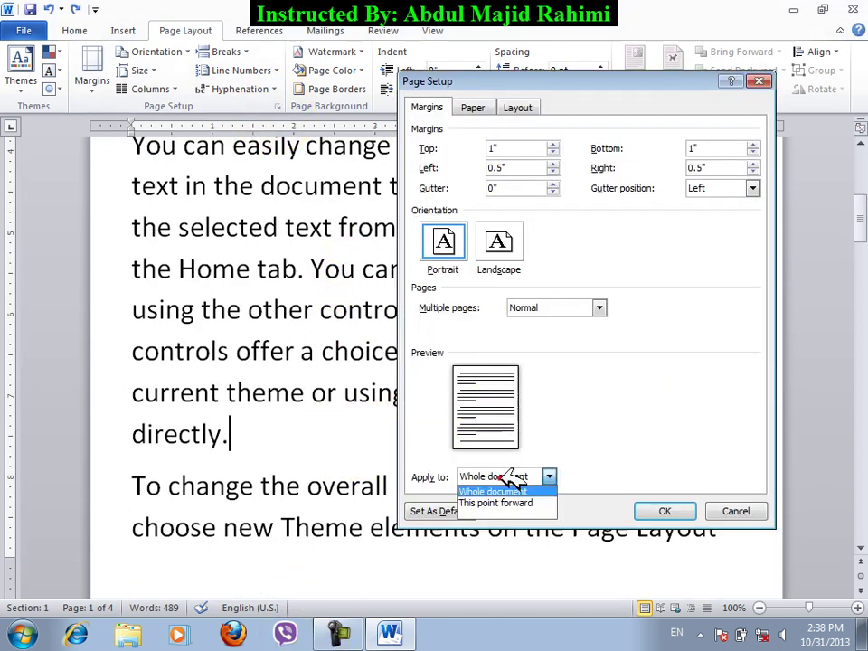
click(488, 503)
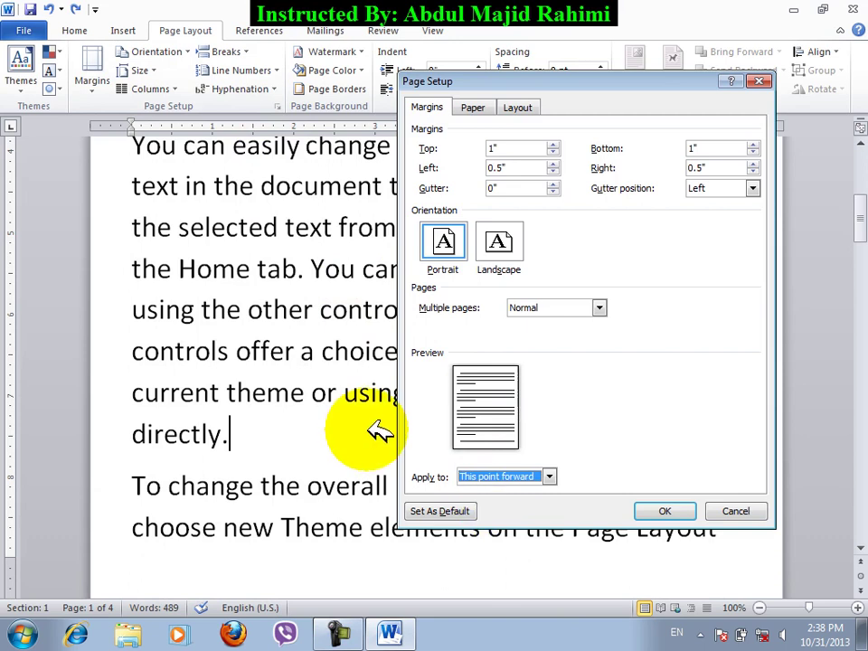
click(552, 164)
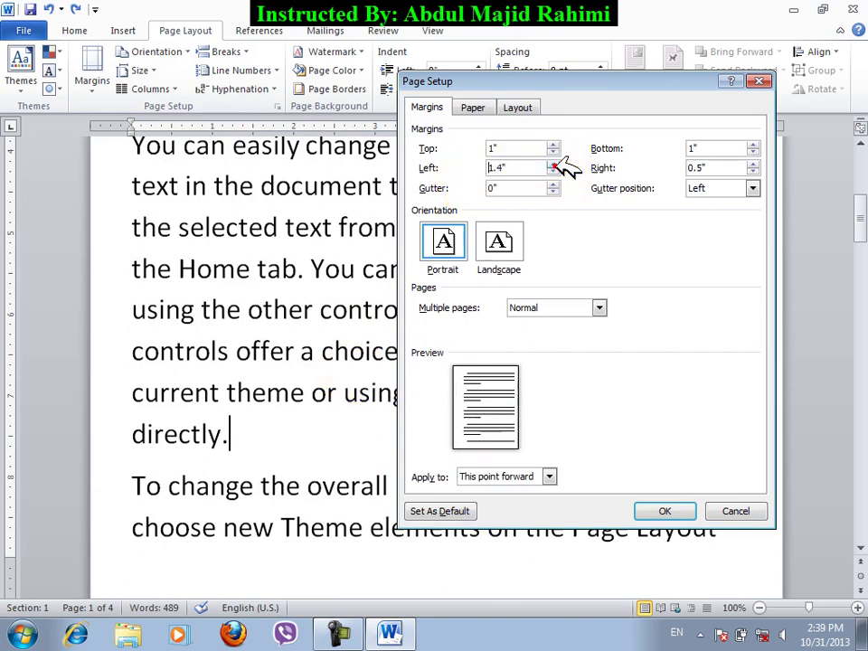
click(753, 164)
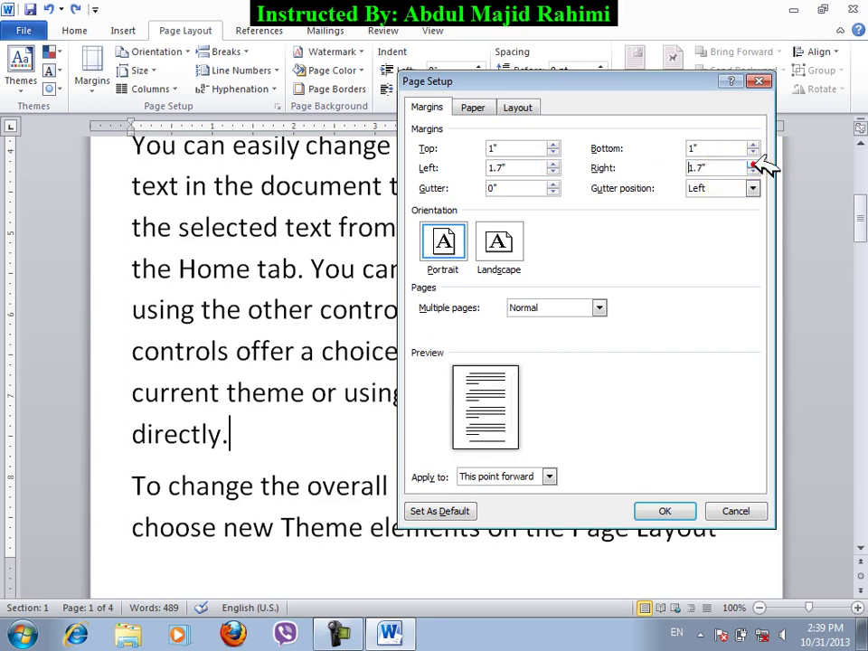
click(665, 511)
Compare the margins before and after the cursor's paragraph, then undo the point-forward margin change.
scroll(412, 436, down, 2)
scroll(430, 427, up, 3)
scroll(354, 300, up, 2)
scroll(362, 300, down, 5)
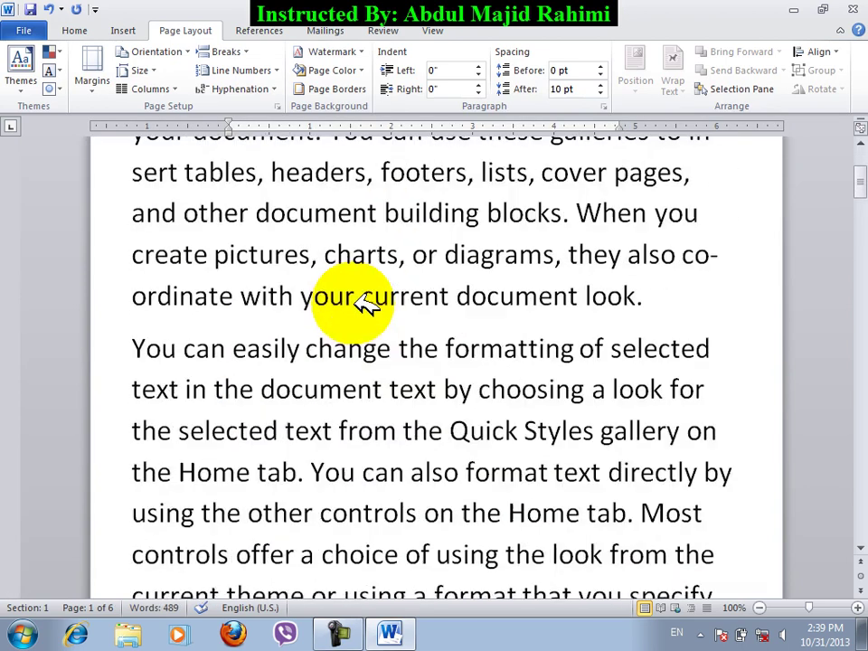
scroll(352, 390, down, 3)
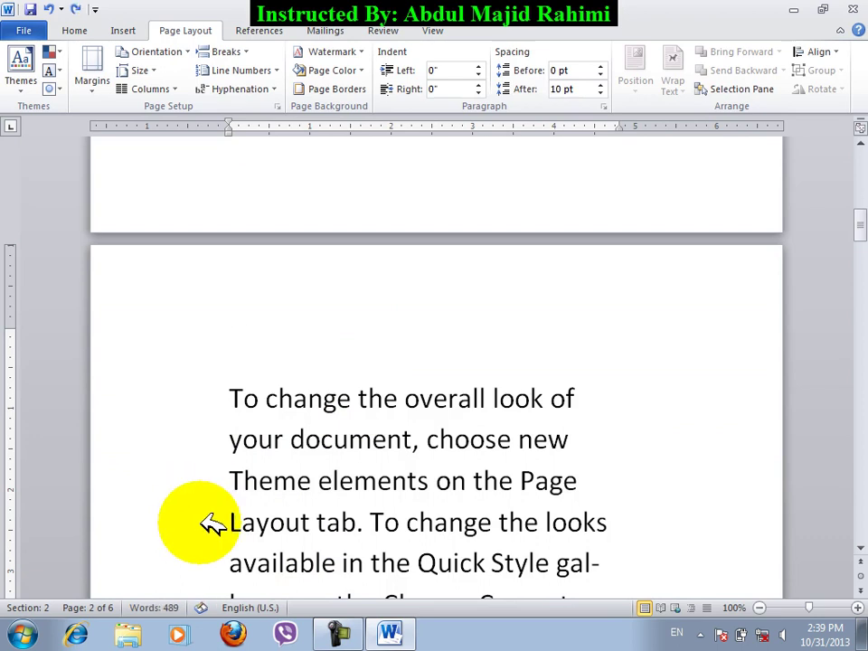
key(BackSpace)
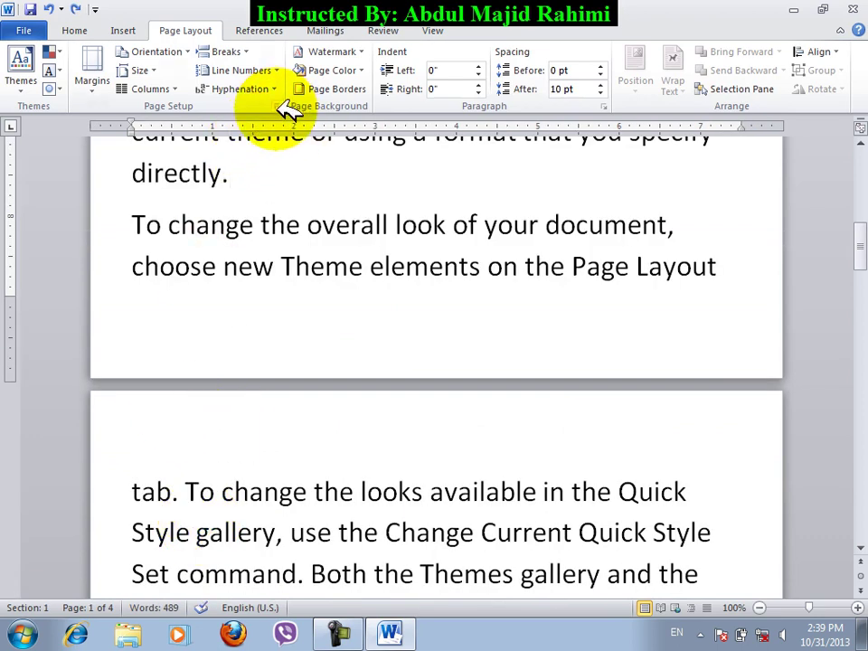
Open the Page Setup paper settings with changes applying to the whole document.
click(276, 105)
click(539, 481)
click(549, 472)
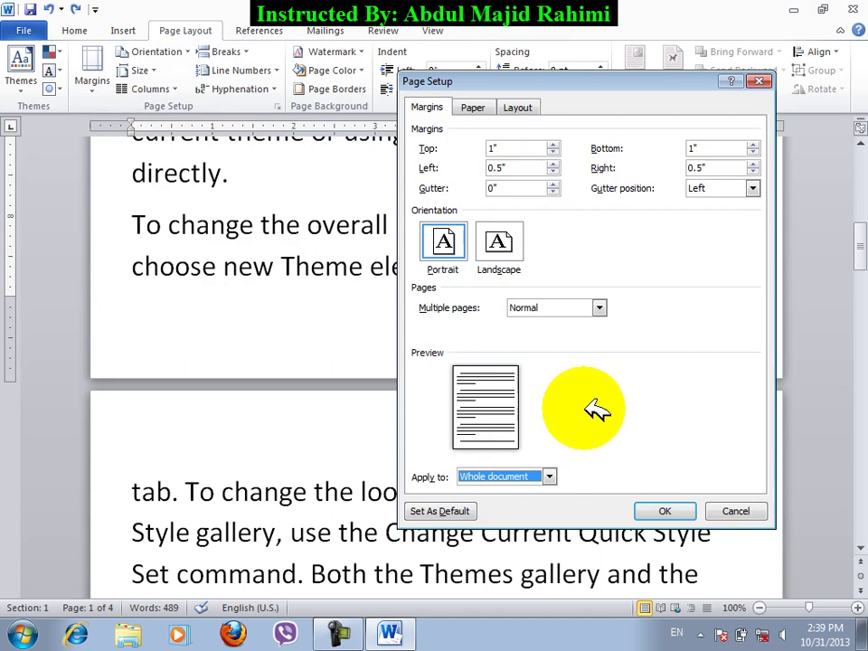
click(486, 107)
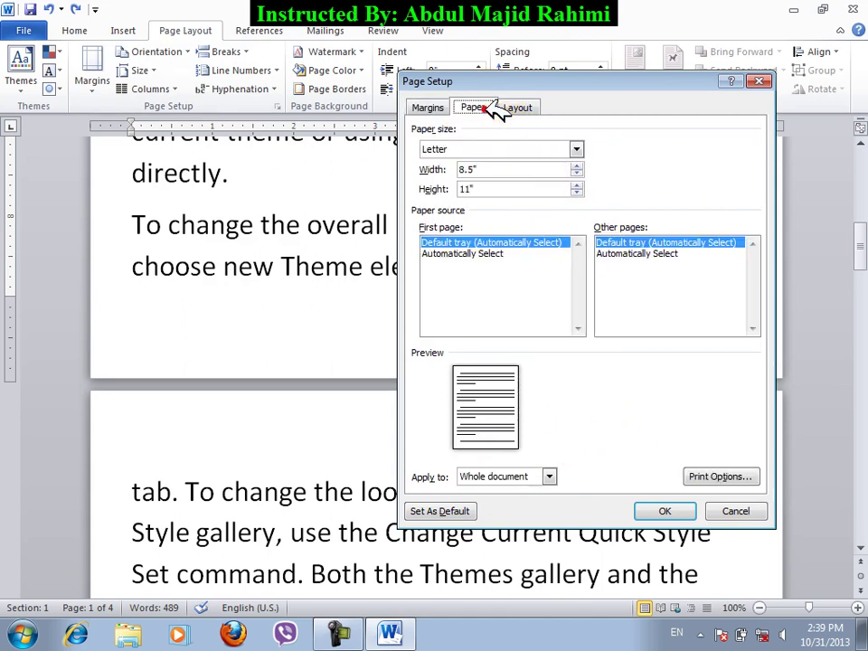
Try the A4 paper size, then a custom size with a width of 8.9" and a height of 12.5".
click(532, 149)
scroll(497, 199, down, 2)
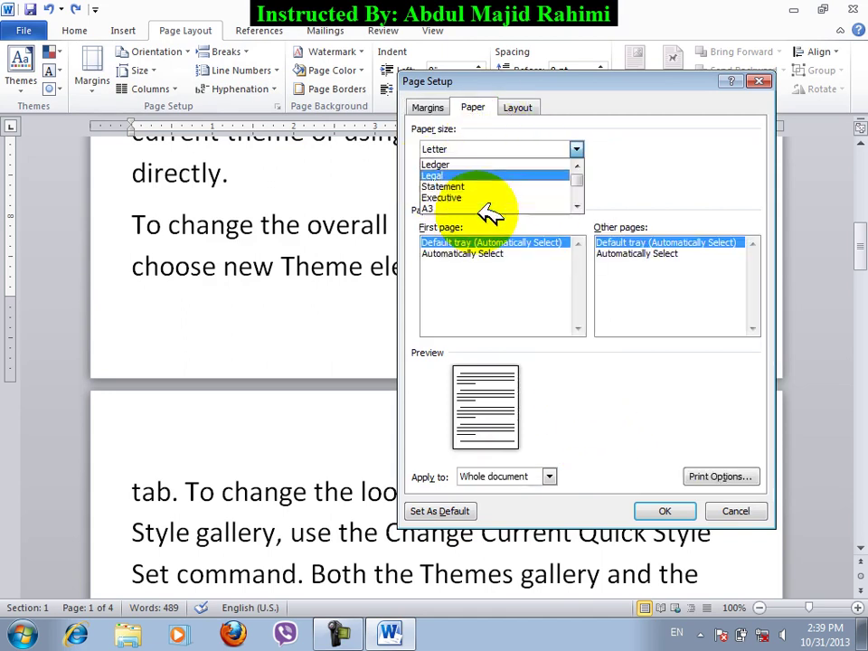
click(445, 207)
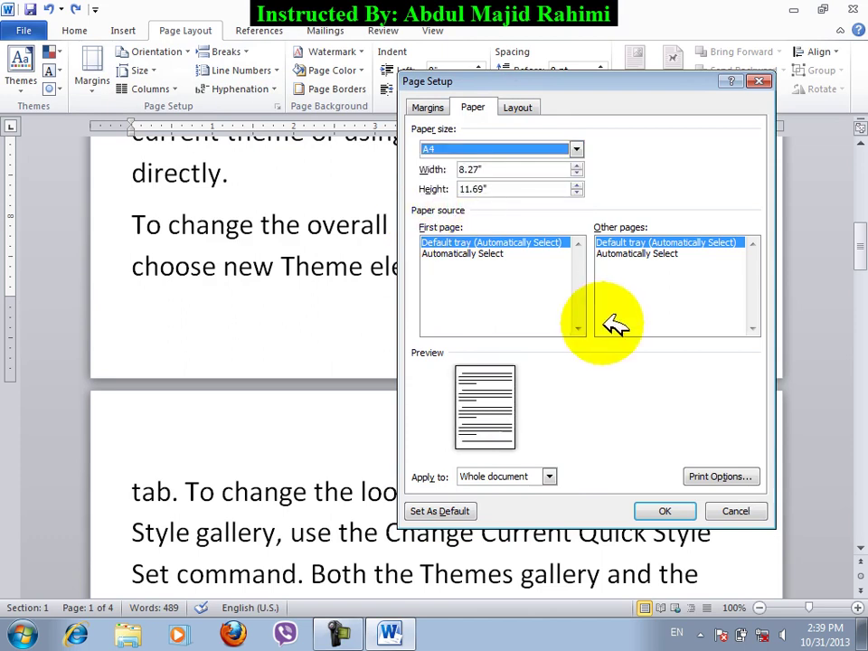
click(577, 167)
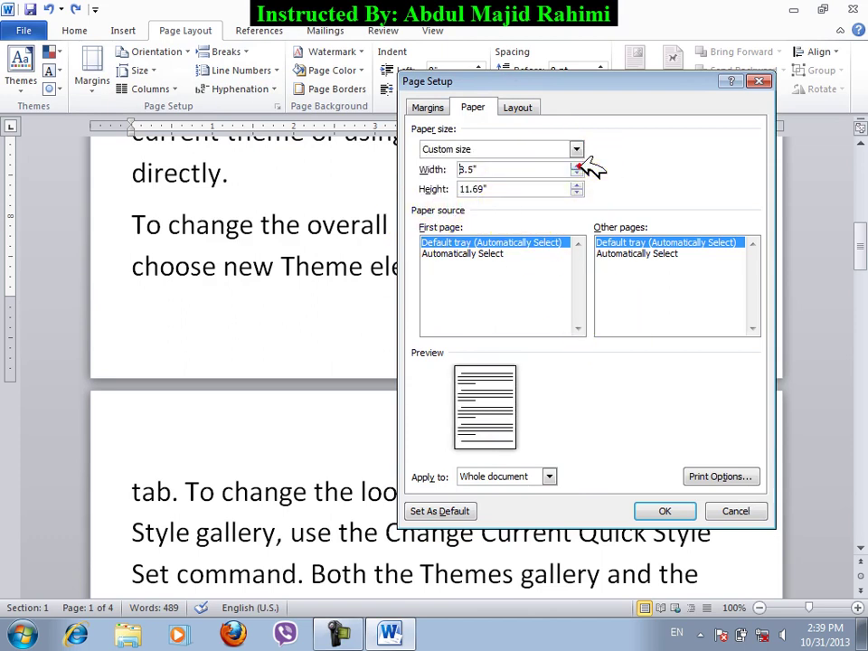
click(576, 184)
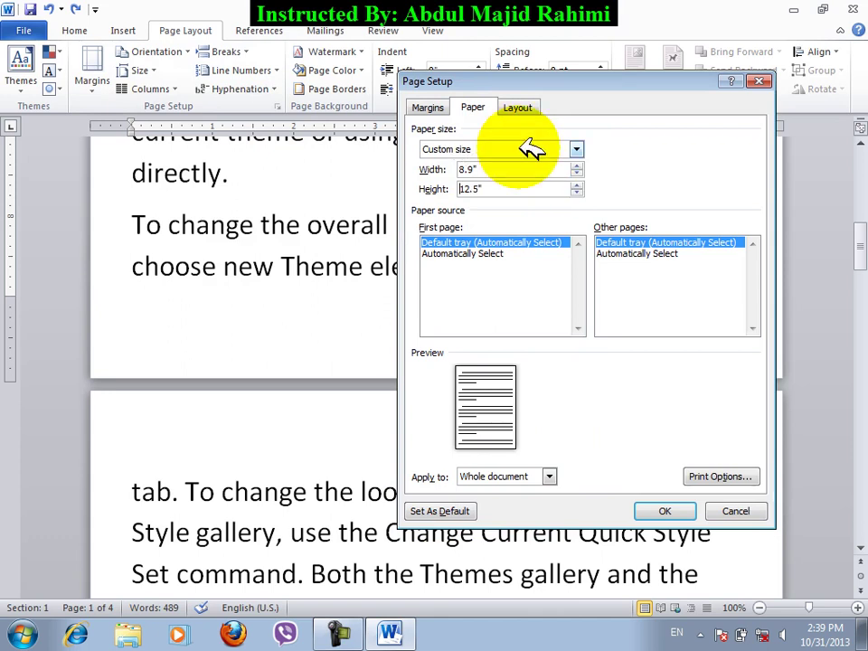
Browse the available paper sizes and choose A4 Rotated.
click(532, 149)
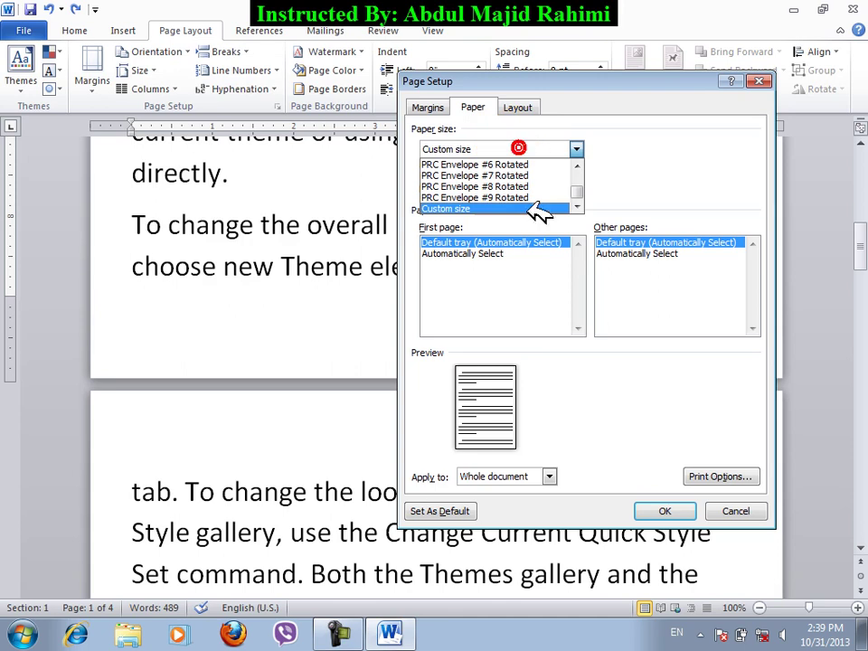
scroll(485, 211, up, 1)
scroll(485, 211, up, 8)
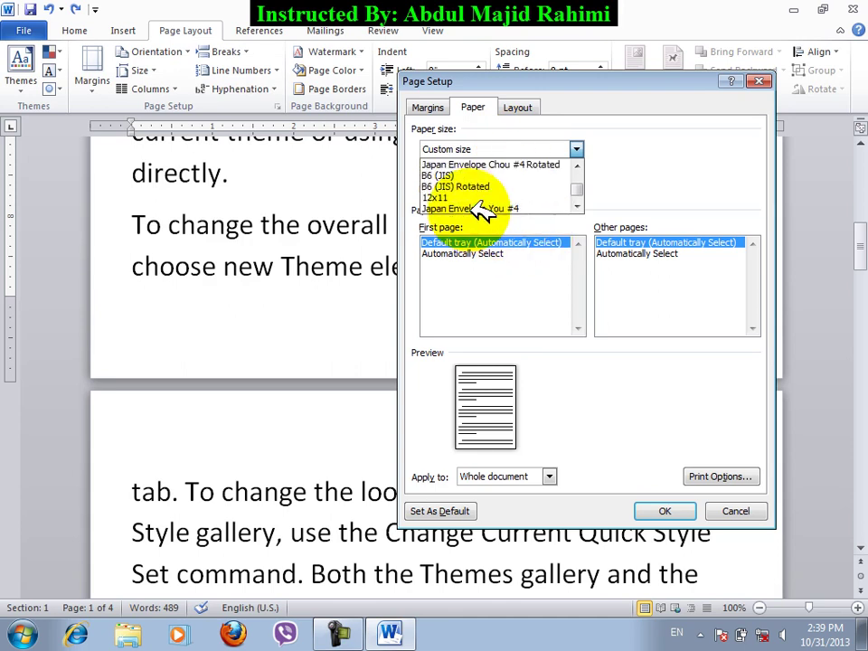
scroll(482, 199, up, 10)
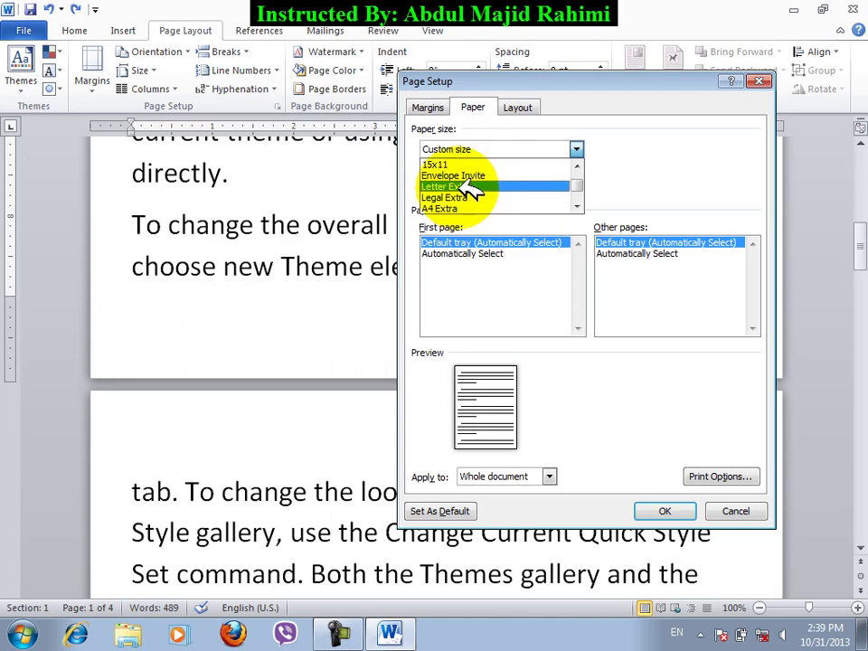
scroll(470, 190, down, 2)
key(Down)
key(Down)
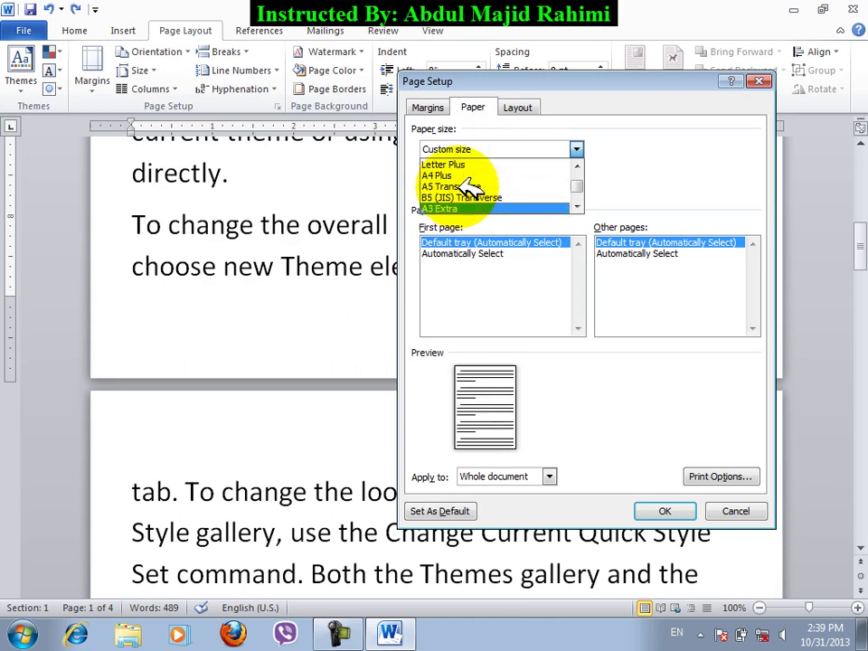
key(Down)
key(Down)
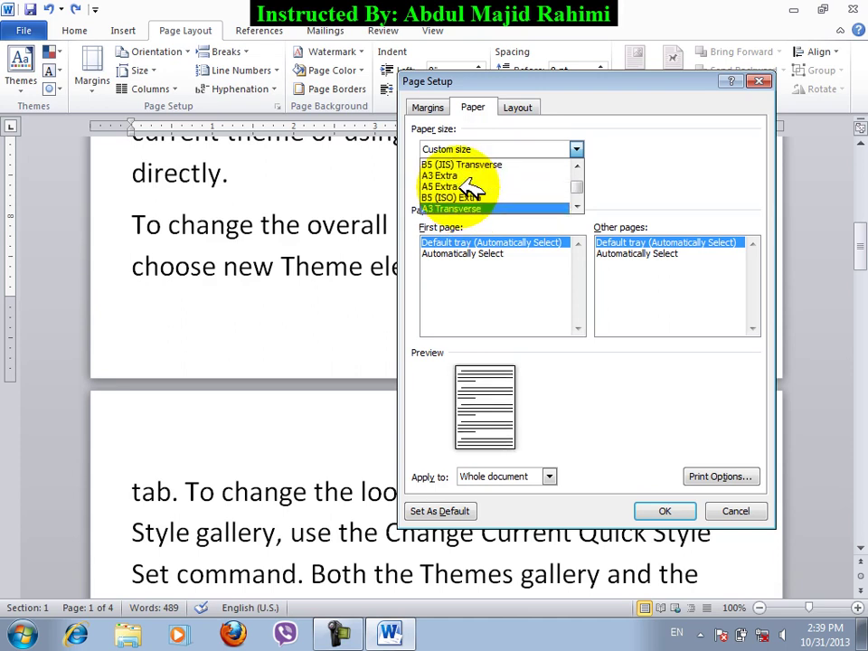
key(Down)
key(Down)
scroll(470, 187, down, 2)
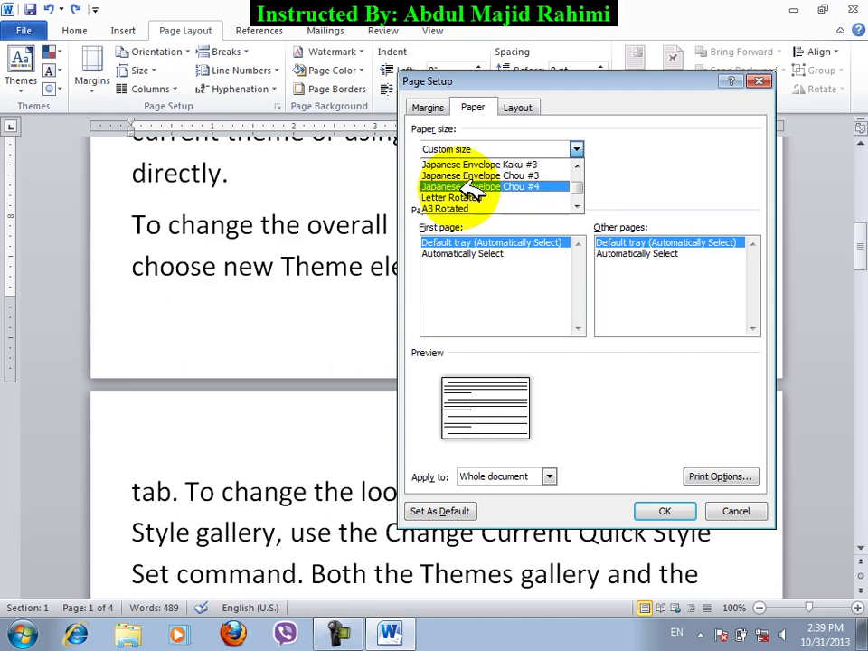
key(Down)
key(Down)
key(Down)
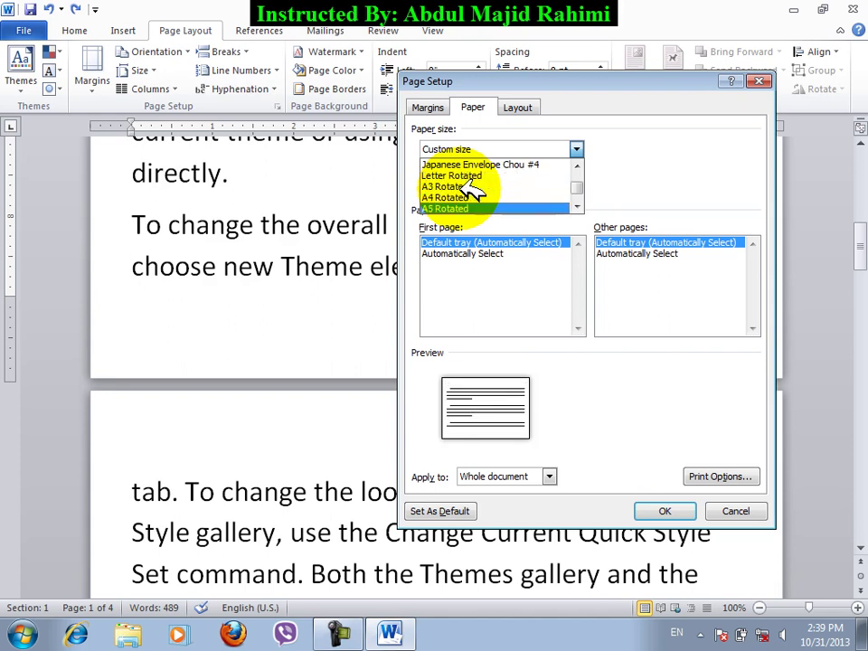
click(469, 196)
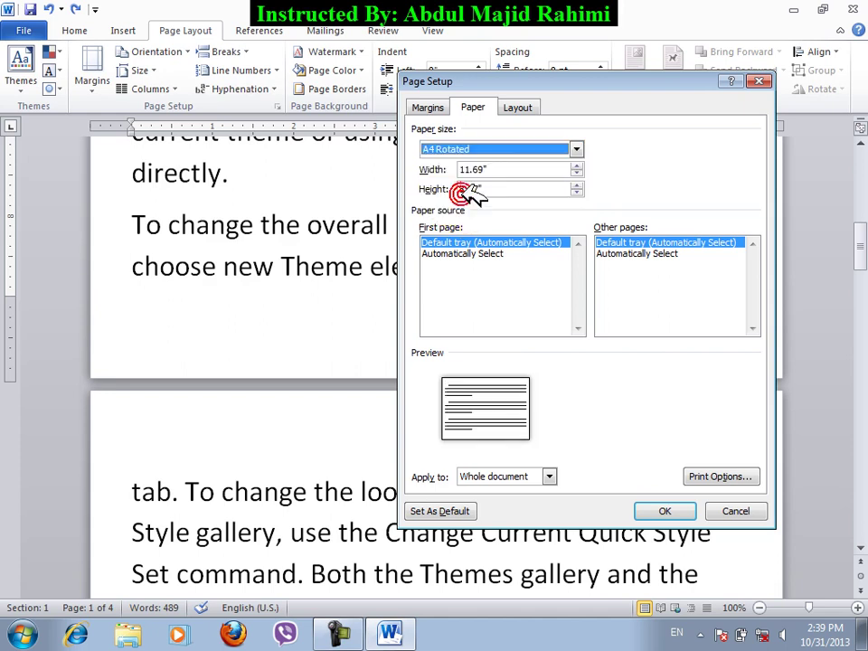
Try portrait orientation in the margin settings and return to the paper settings.
click(430, 108)
click(444, 242)
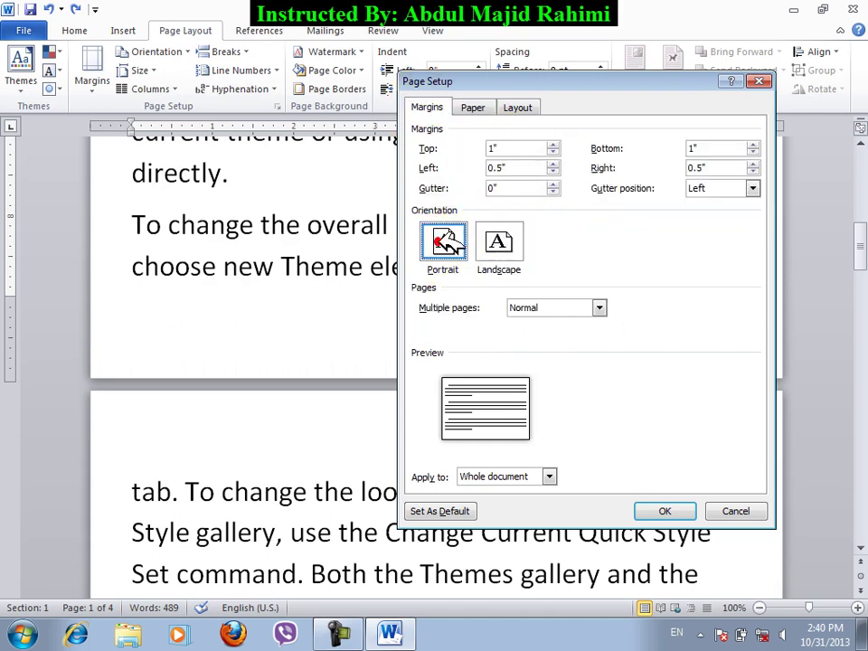
click(488, 106)
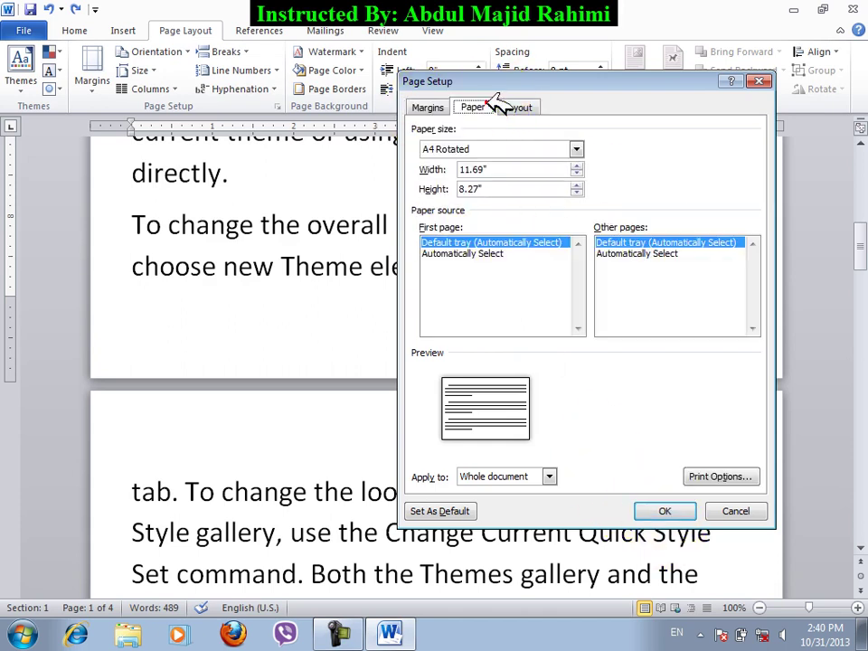
Choose the A4 Plus paper size and try Automatically Select, then Default tray, as the first page's paper source.
click(541, 148)
scroll(518, 194, down, 2)
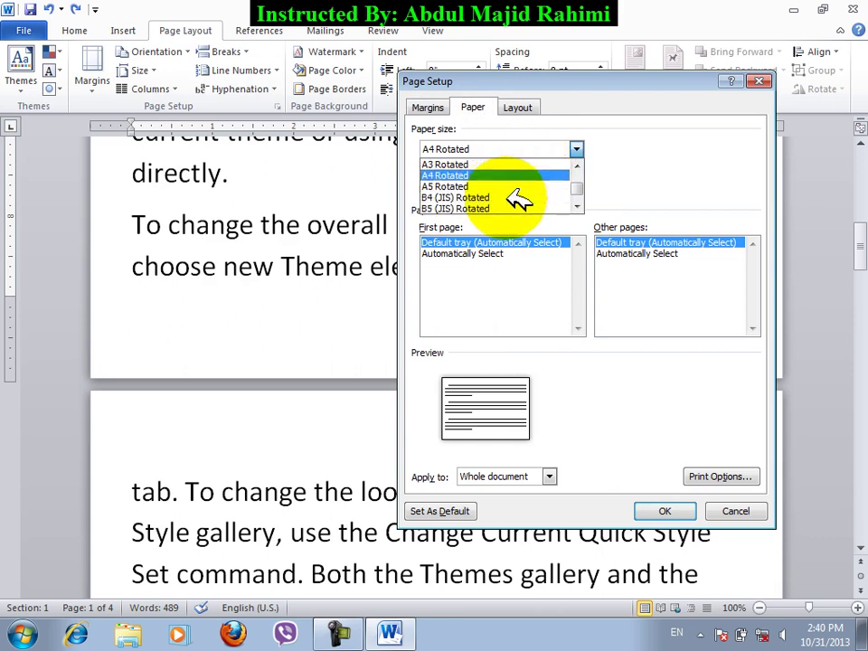
scroll(520, 197, up, 1)
scroll(520, 199, down, 2)
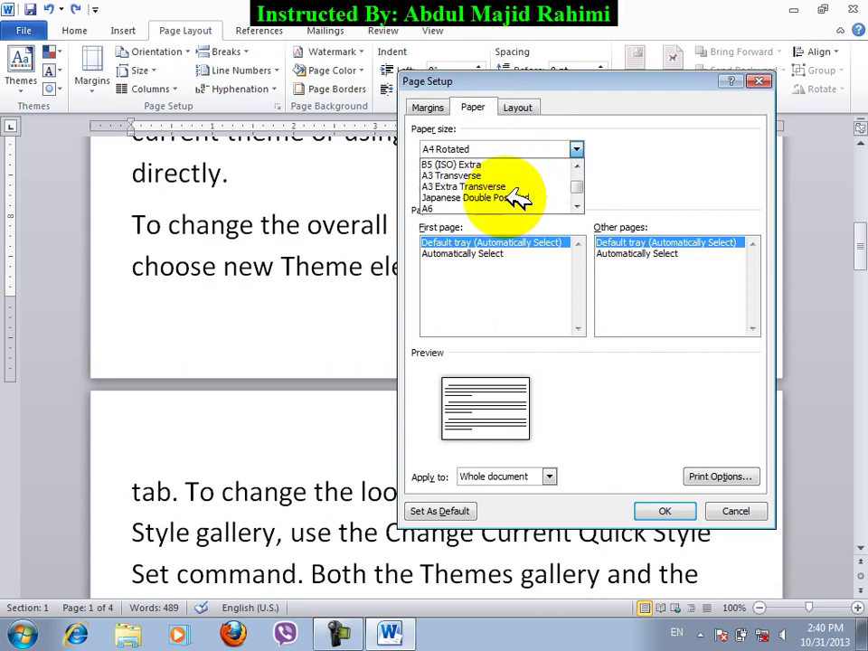
scroll(516, 199, up, 3)
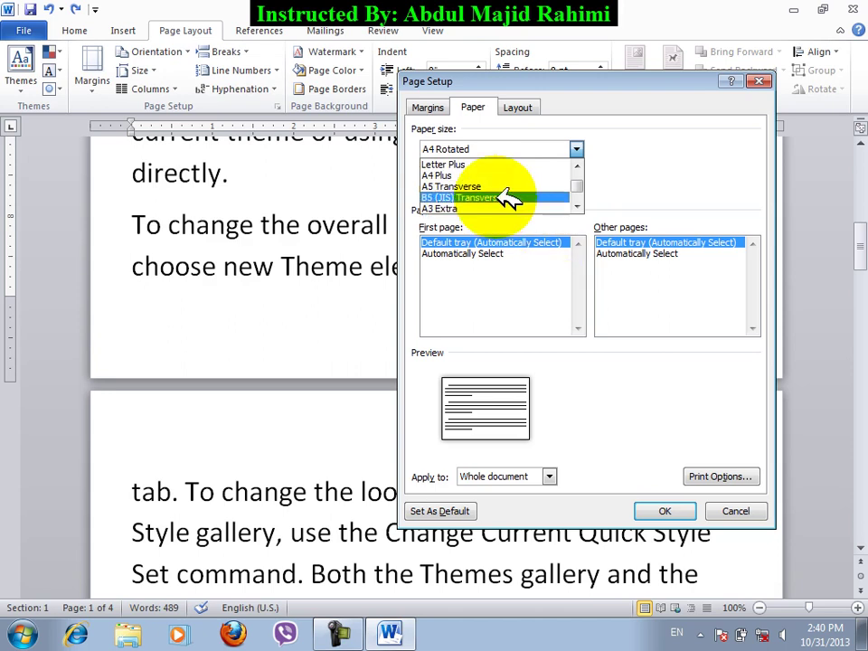
click(457, 175)
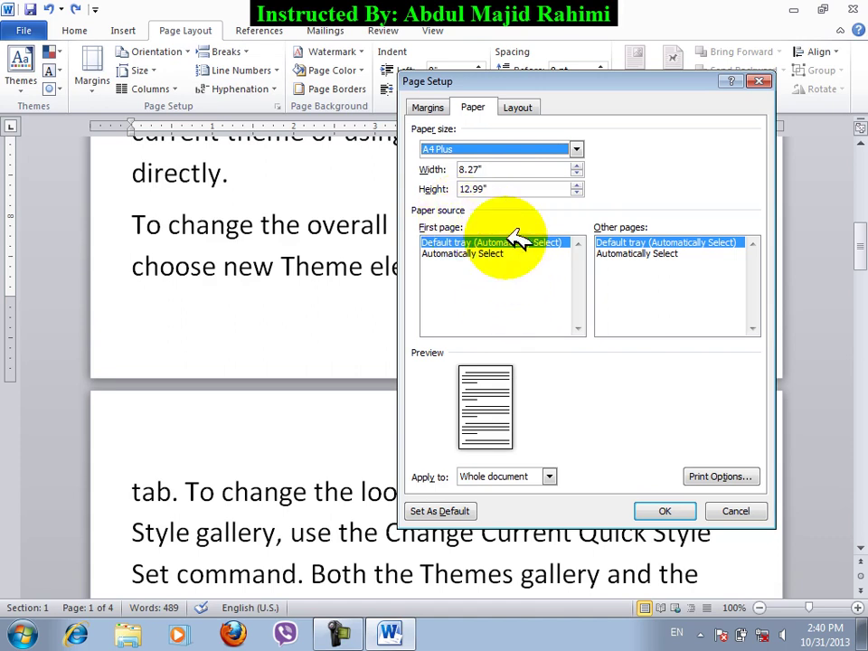
click(457, 253)
click(476, 243)
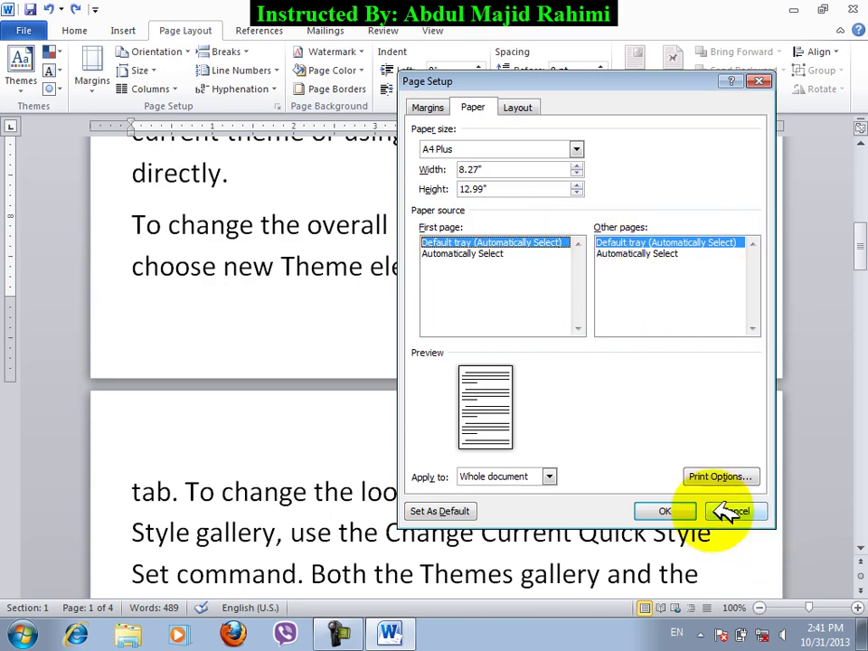
Choose New page as the section start in the layout settings, then cancel Page Setup.
click(517, 108)
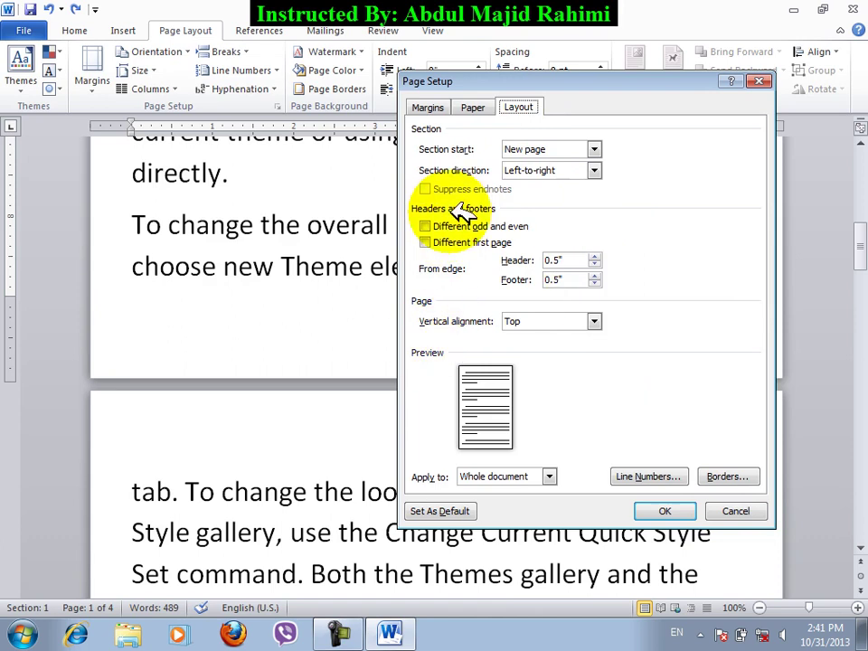
click(531, 147)
click(543, 184)
click(735, 511)
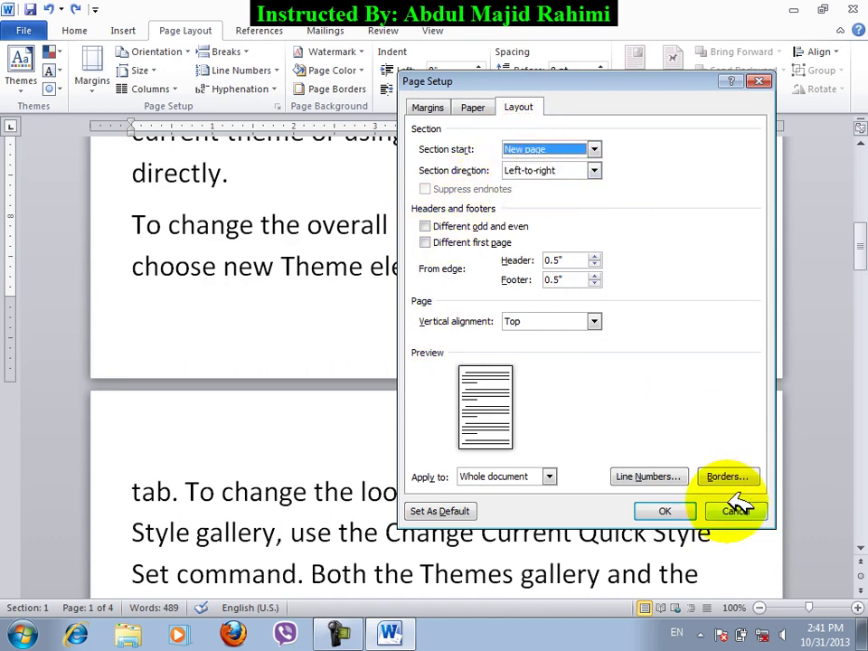
Try a column break after "directly.", check the layout settings in Page Setup, and undo the break.
scroll(317, 208, up, 1)
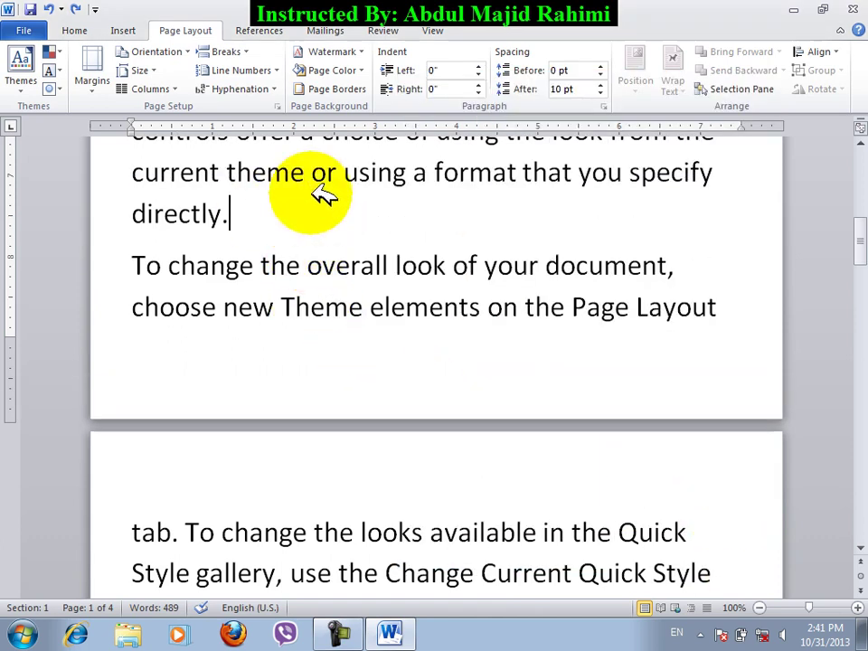
click(242, 51)
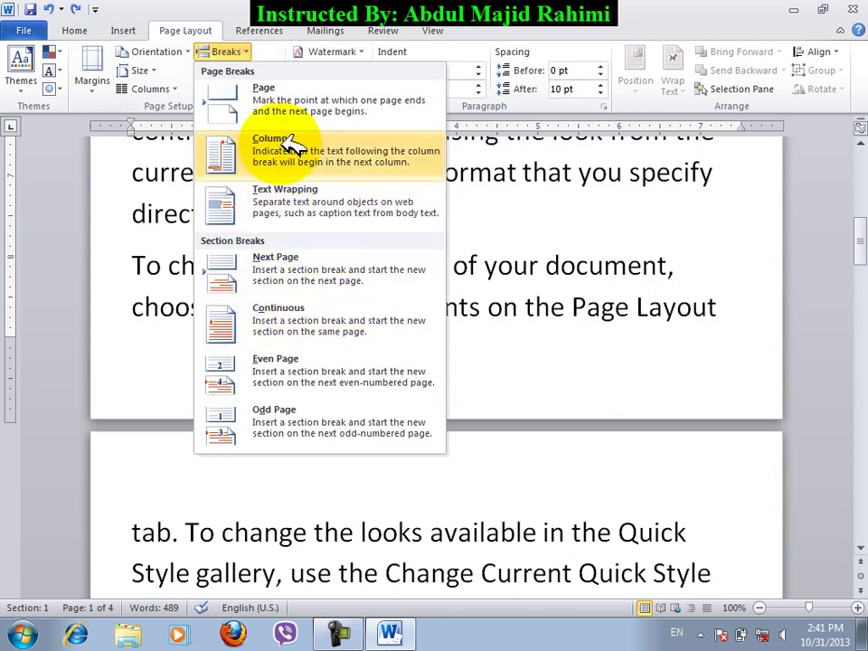
click(273, 145)
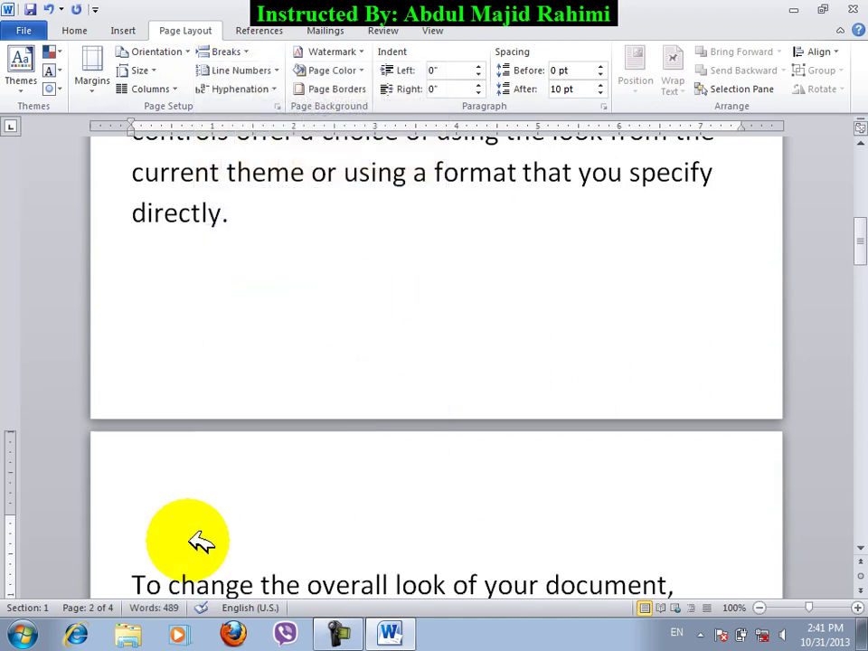
click(276, 105)
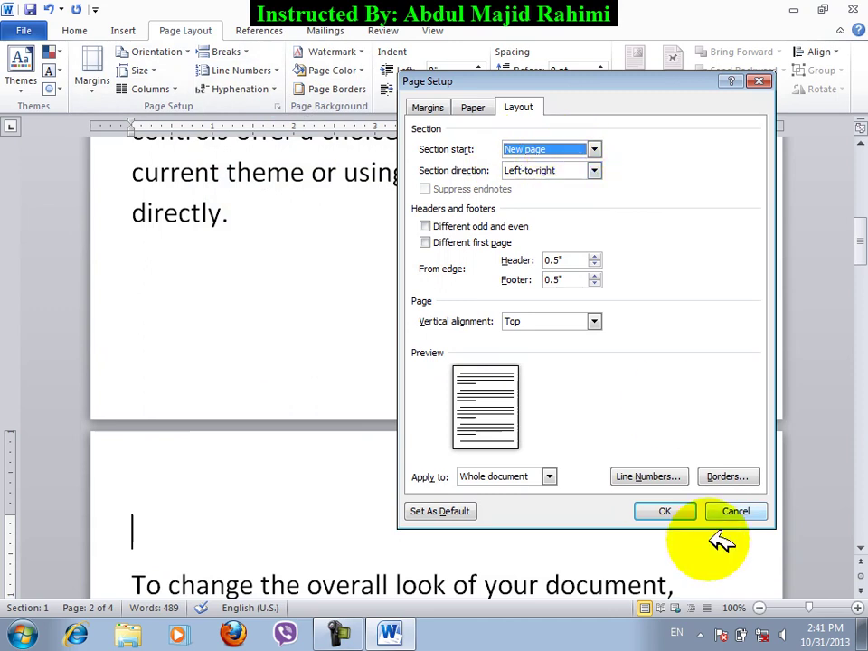
click(727, 511)
key(ctrl+z)
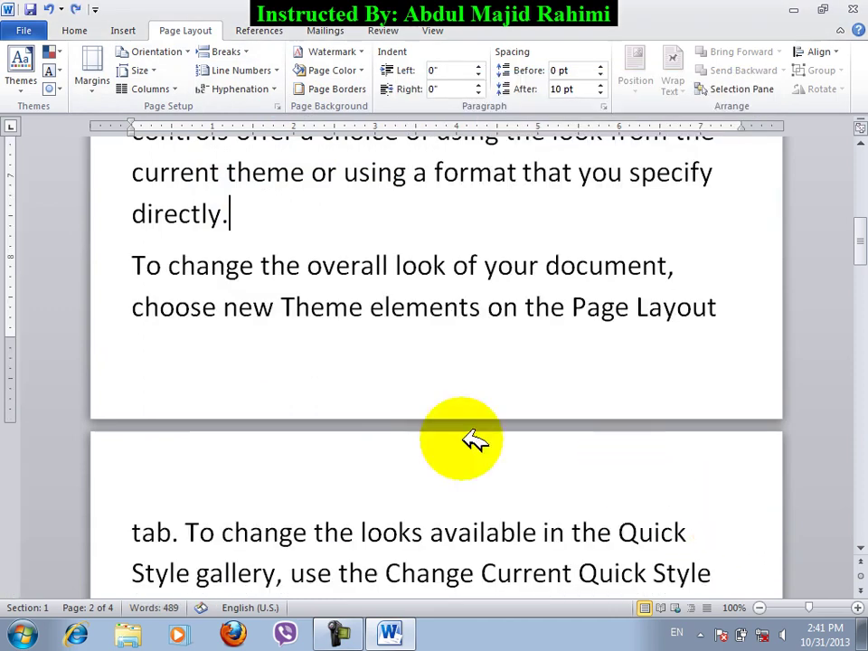
Insert a Next Page section break after "directly." and view the section start options in Page Setup.
click(233, 51)
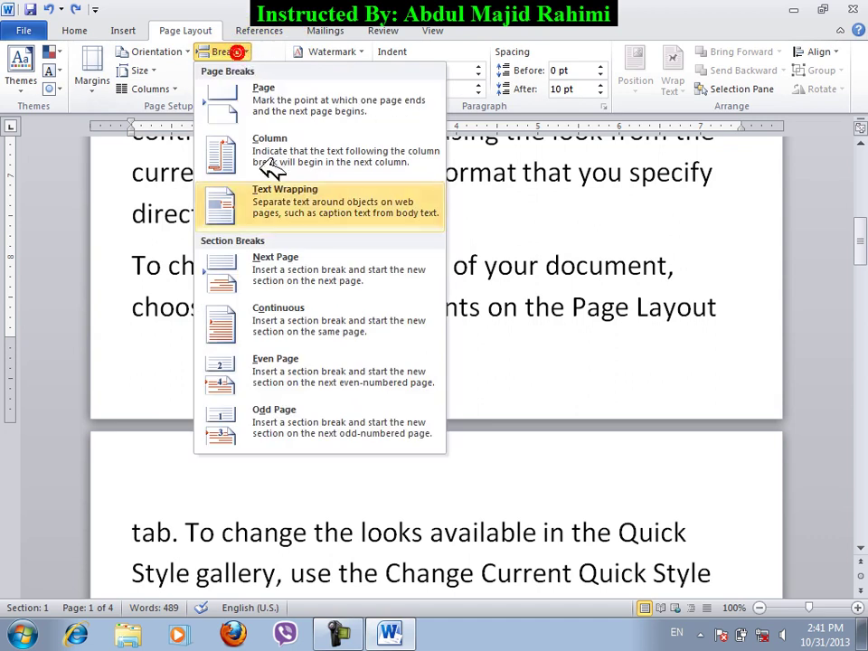
click(321, 279)
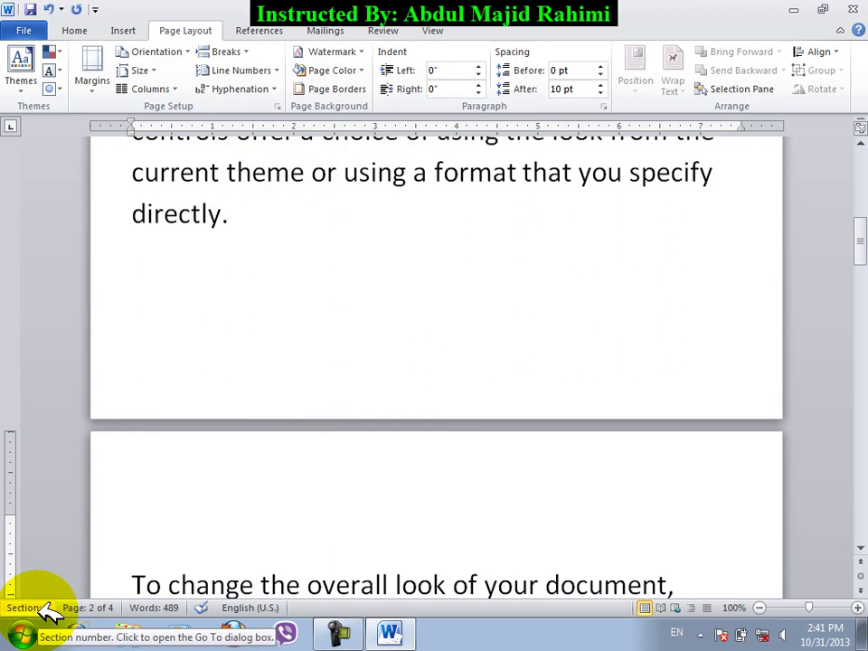
click(276, 105)
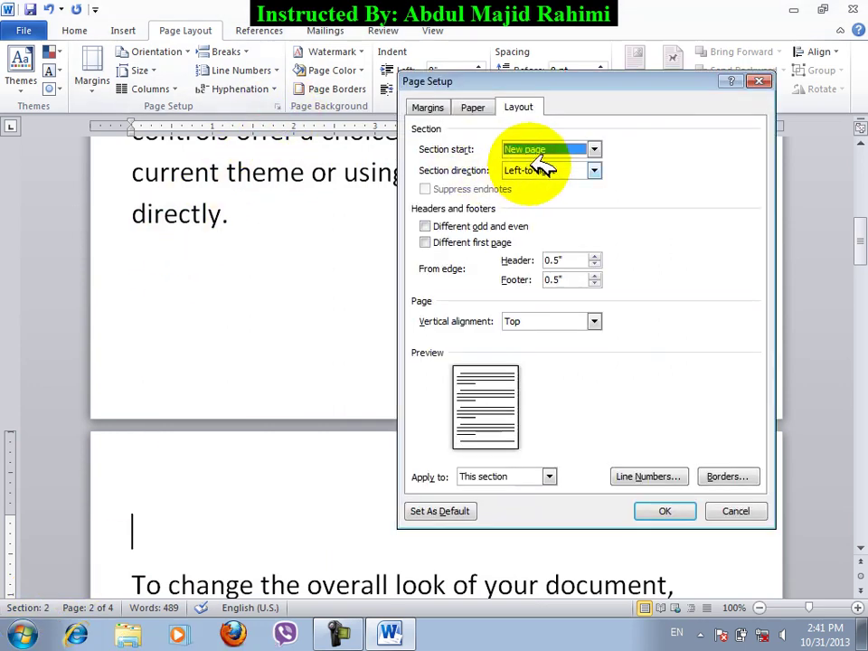
click(590, 150)
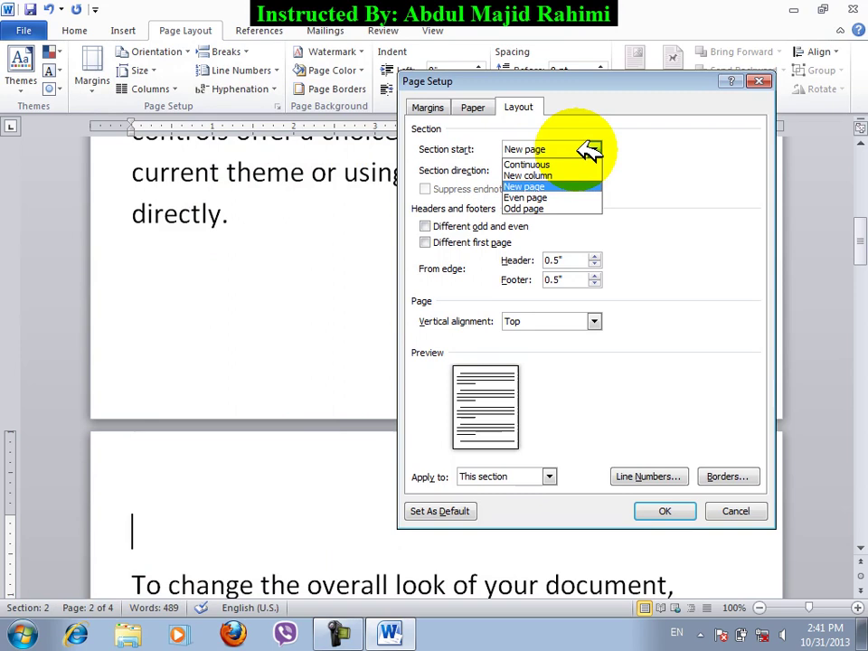
click(589, 151)
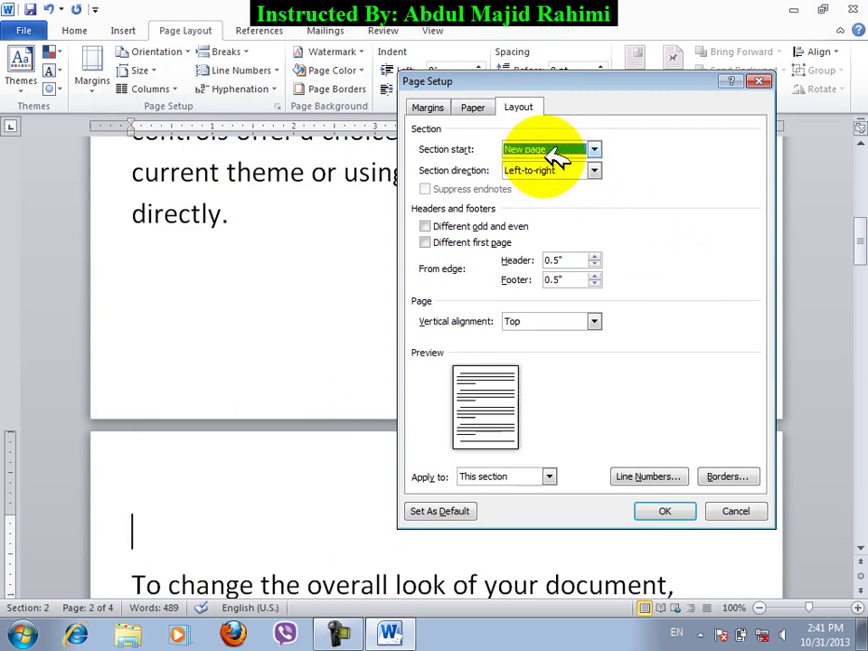
Set the current section's start to Continuous.
click(545, 149)
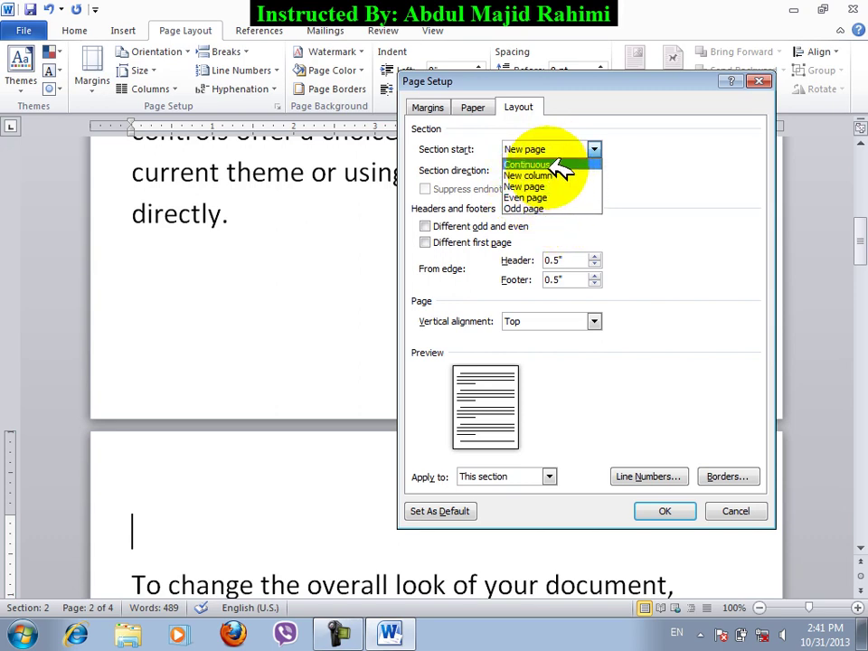
click(552, 165)
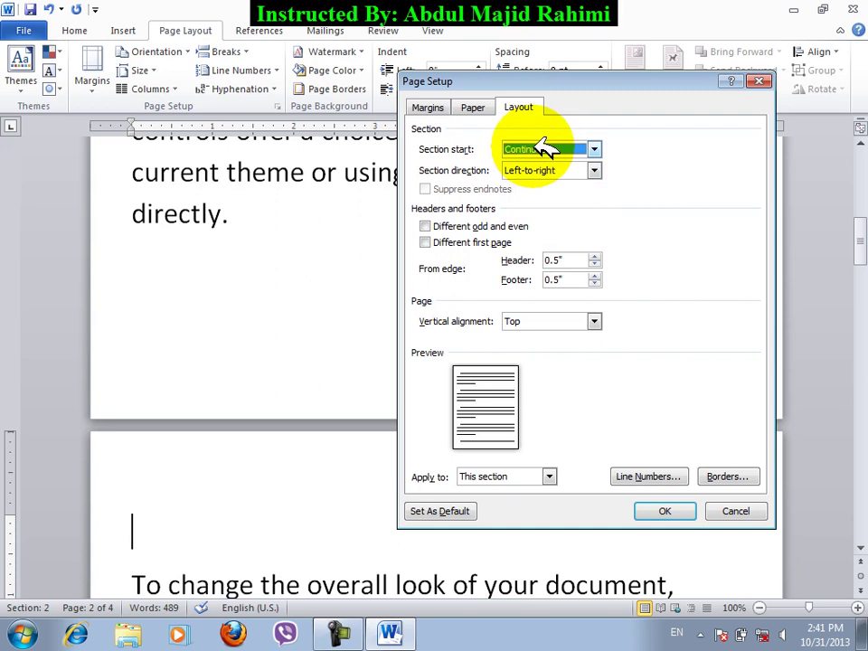
click(666, 512)
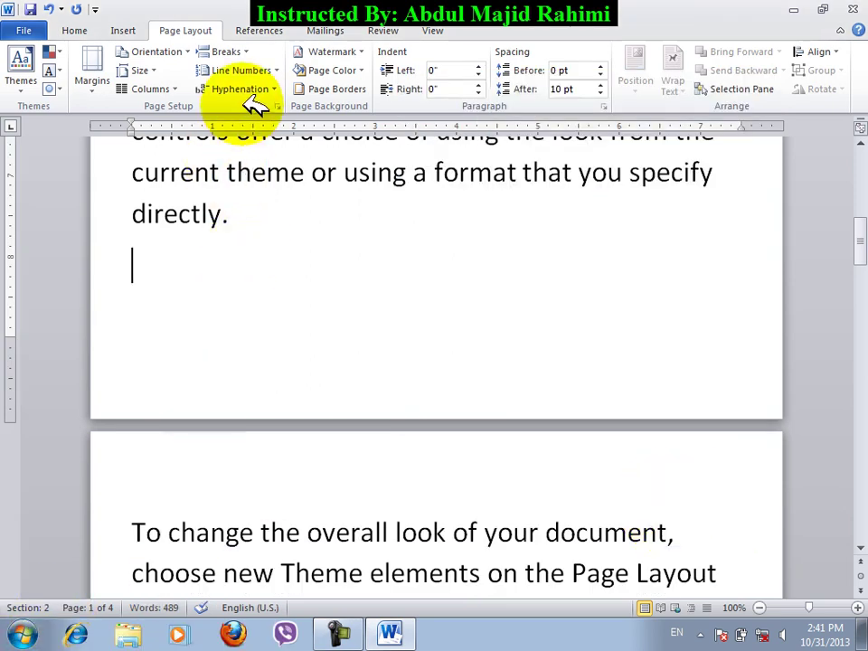
Insert a Continuous section break at the cursor, then set the new section's start to New page.
click(237, 53)
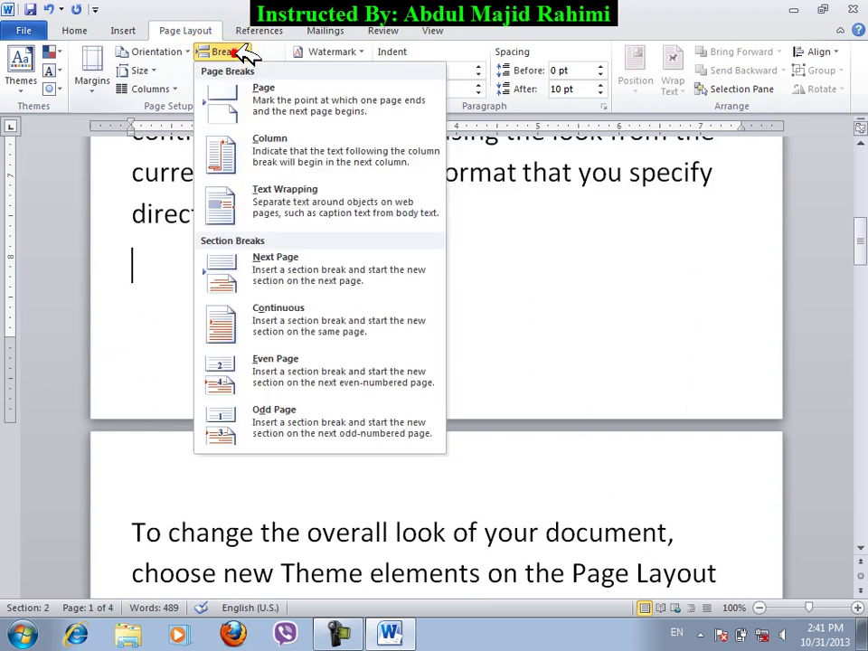
click(303, 321)
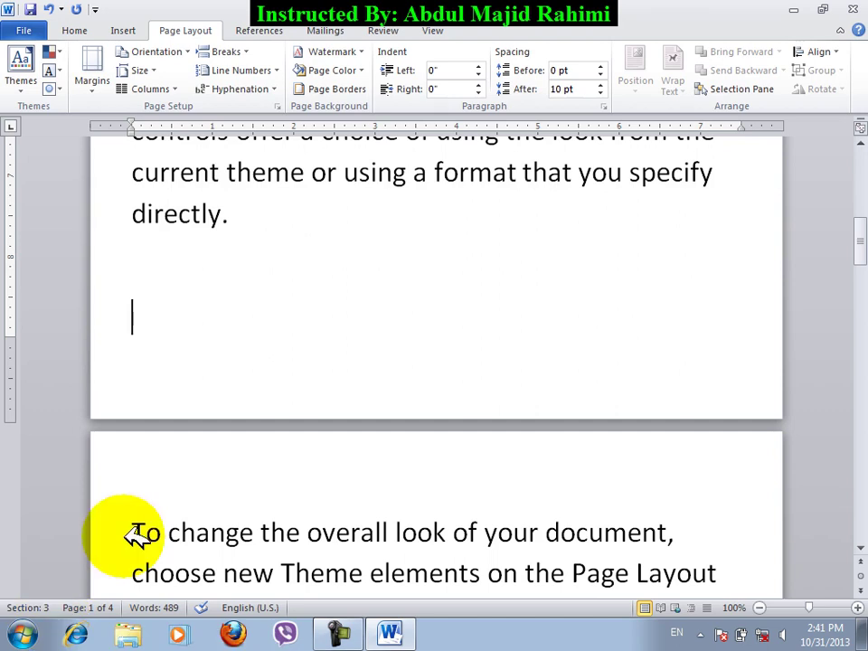
click(276, 106)
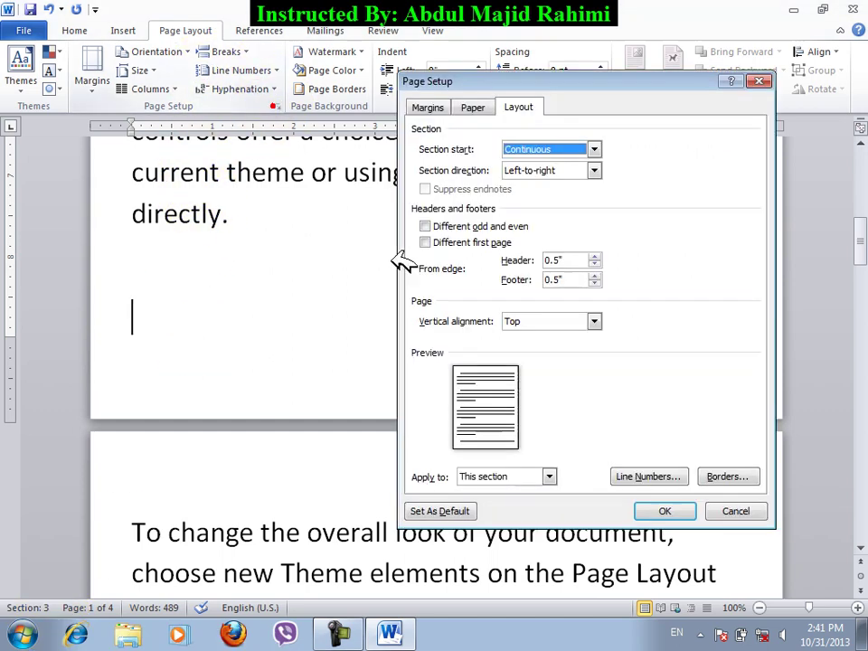
click(554, 152)
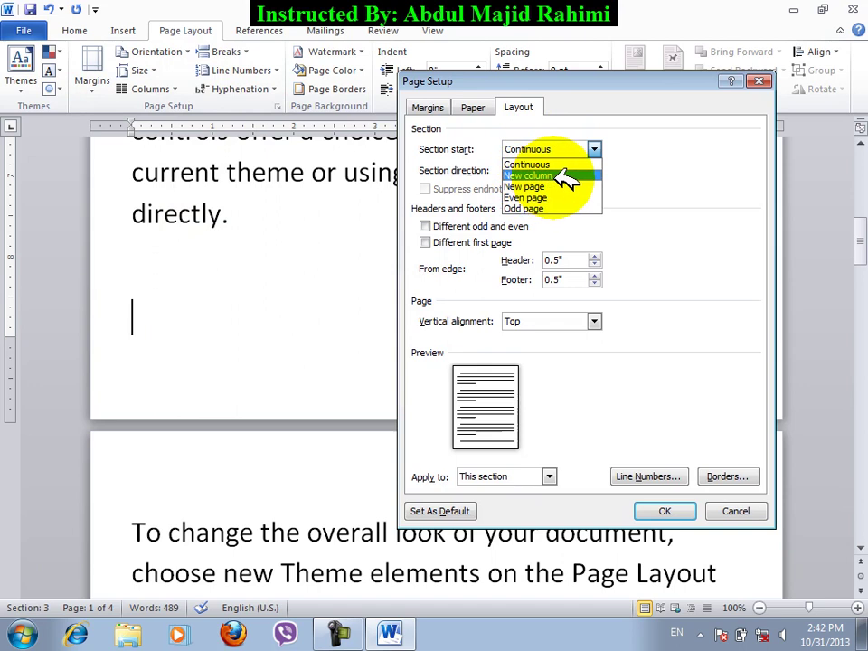
click(556, 186)
click(661, 511)
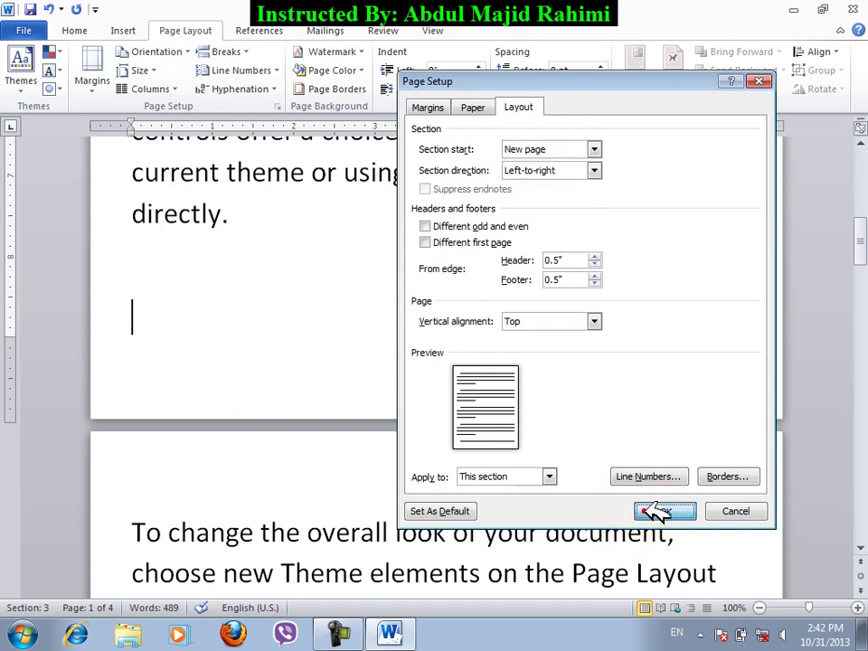
Insert another Next Page section break, view the section start and direction options, and cancel Page Setup.
click(228, 52)
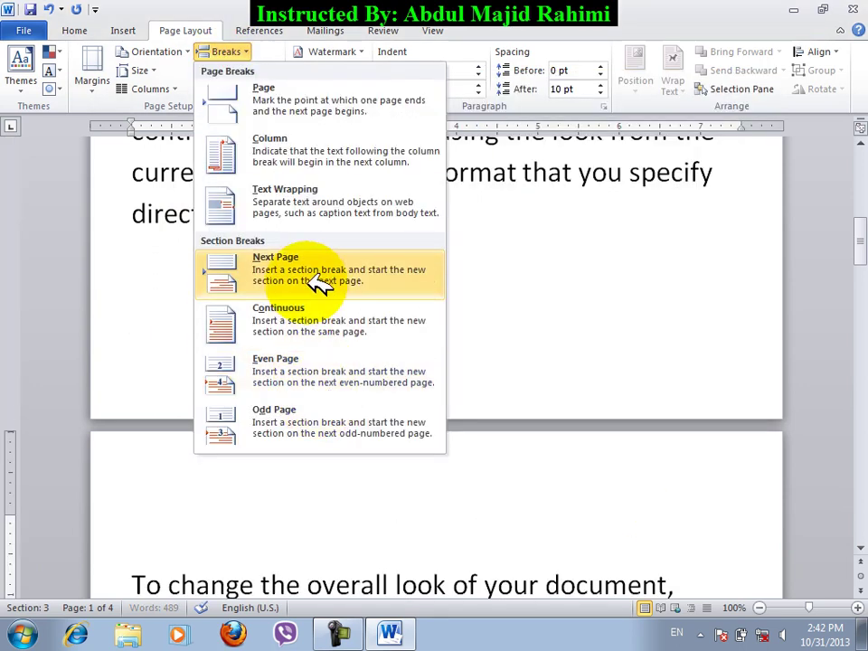
click(307, 280)
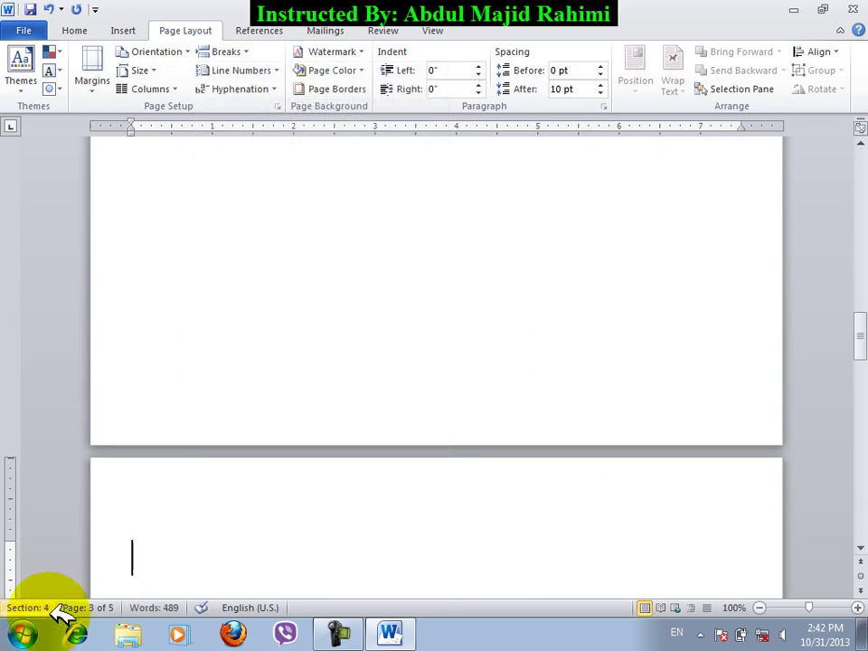
click(279, 103)
click(526, 149)
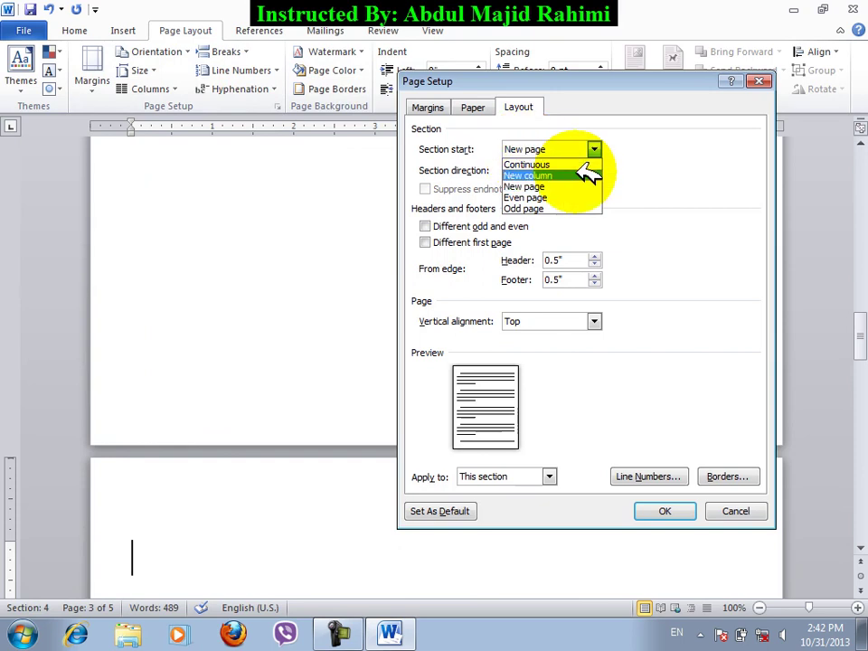
click(711, 185)
click(526, 172)
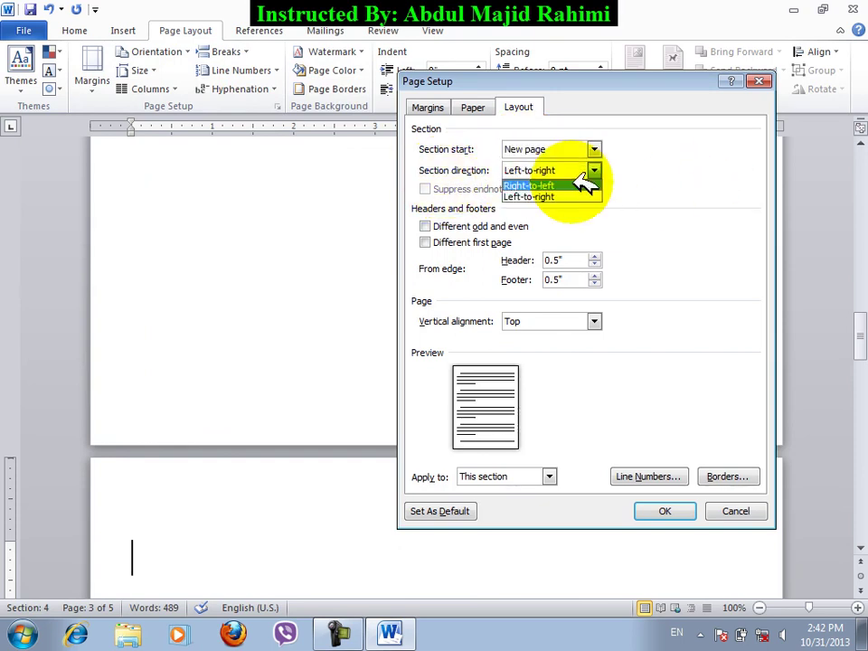
click(734, 510)
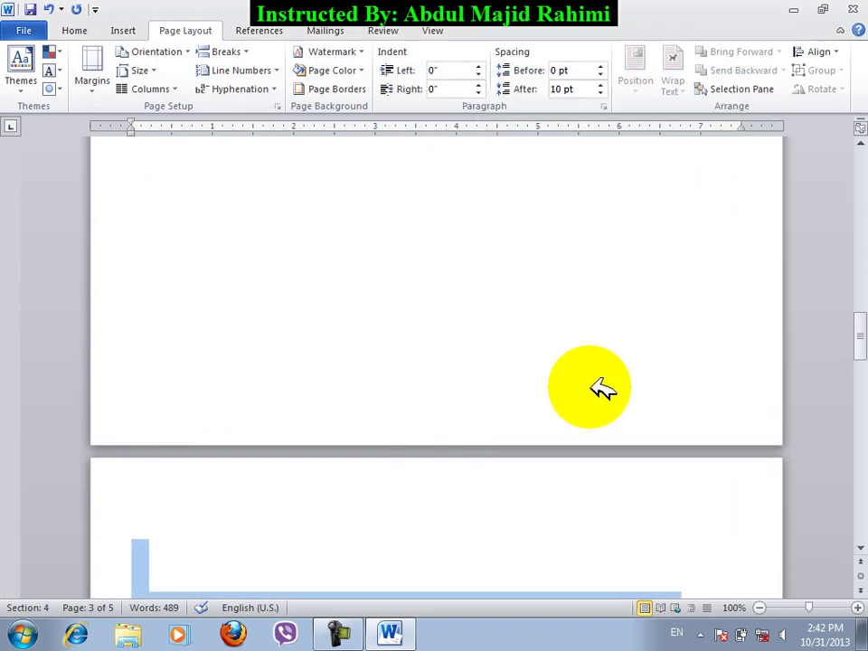
Dismiss the save prompt and replace the entire document with sample text generated by =rand(9).
key(ctrl+s)
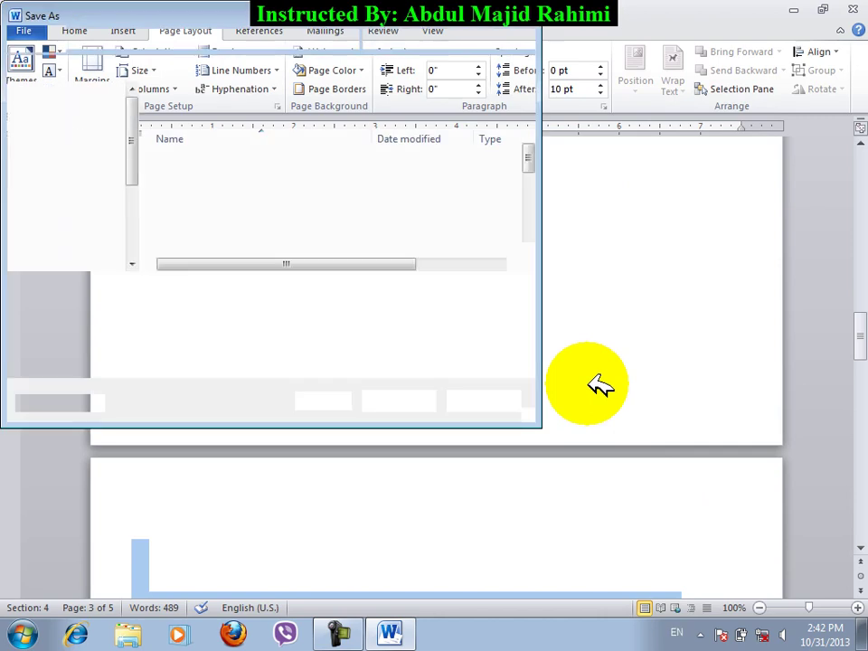
key(Escape)
key(ctrl+a)
text(=)
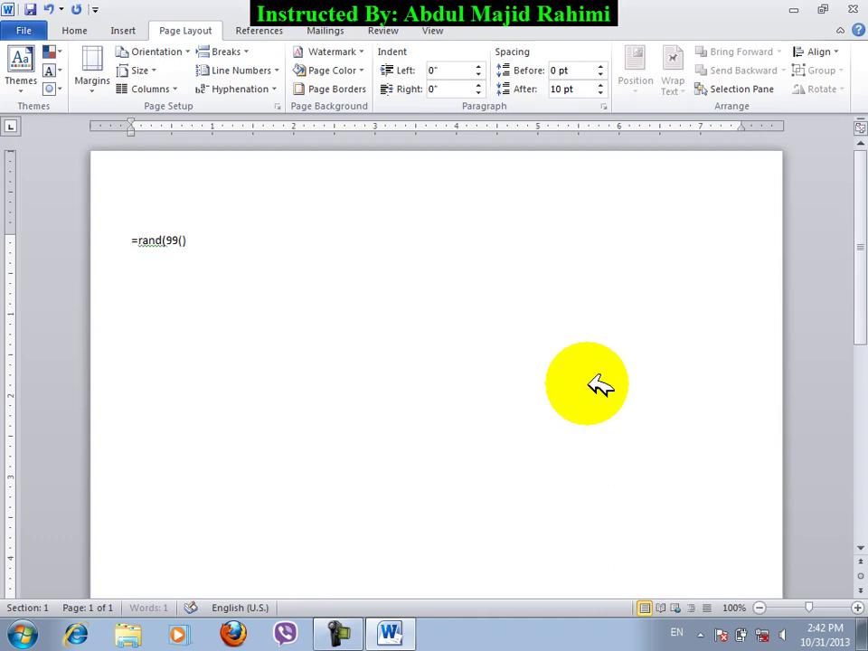
text(rand(9))
key(Return)
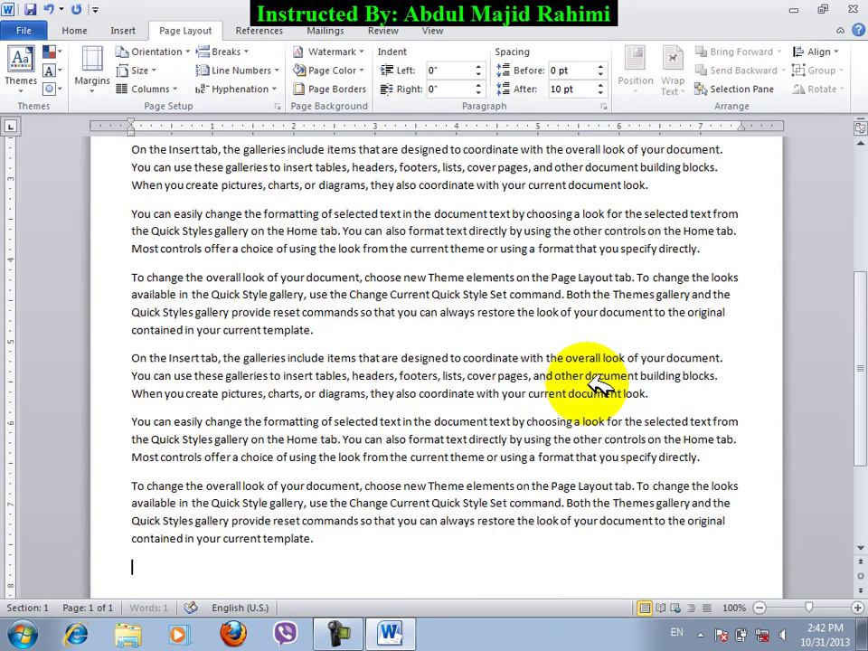
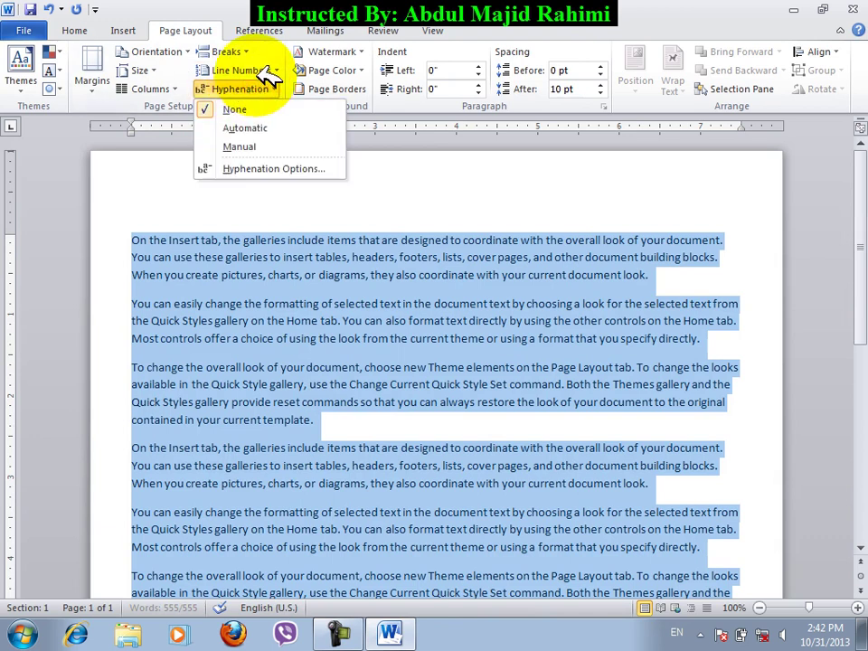
Turn on continuous line numbering for the selected document text and clear the selection.
click(257, 71)
click(265, 110)
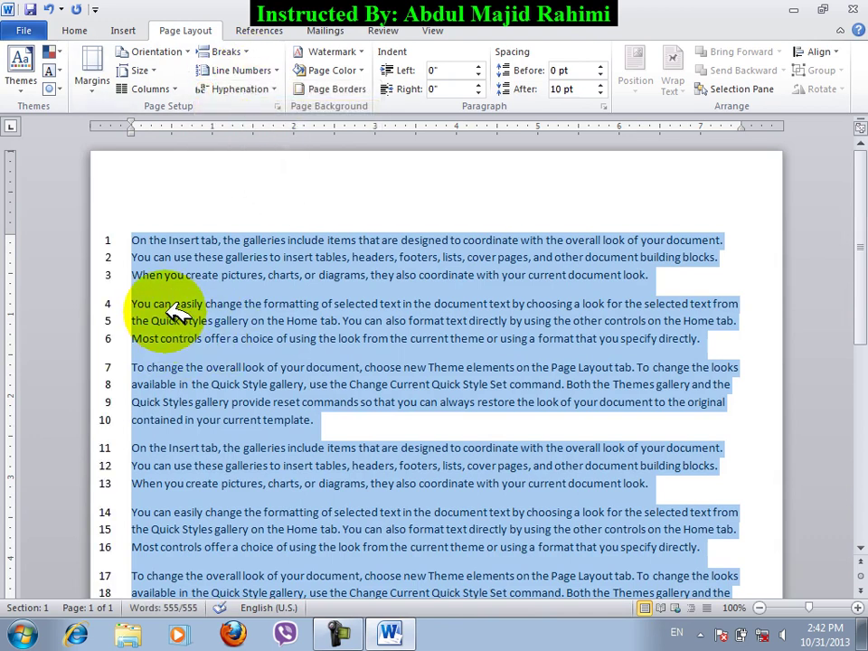
click(154, 252)
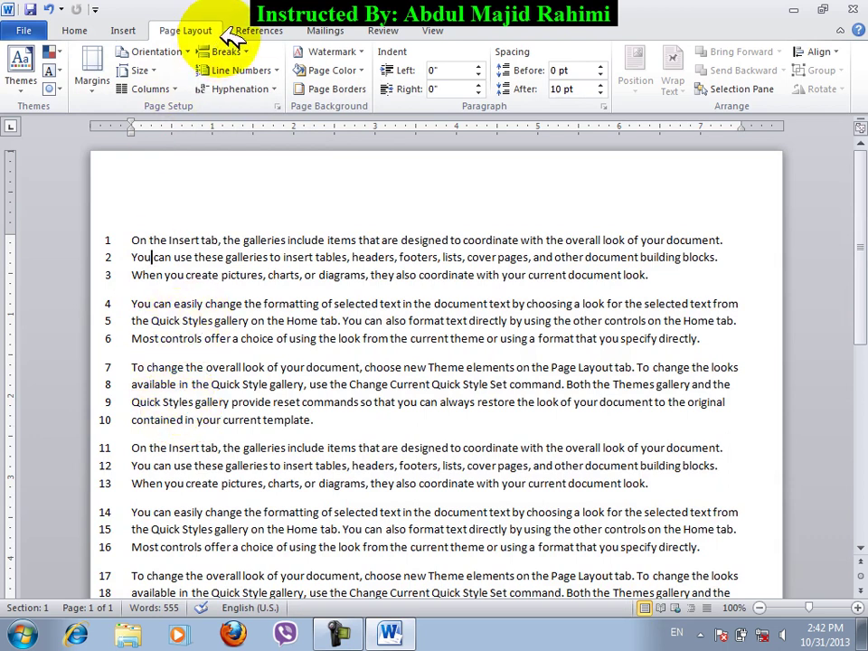
Try setting the section direction to Right-to-left in Page Setup and undo the change.
click(279, 106)
click(593, 171)
click(542, 186)
click(688, 512)
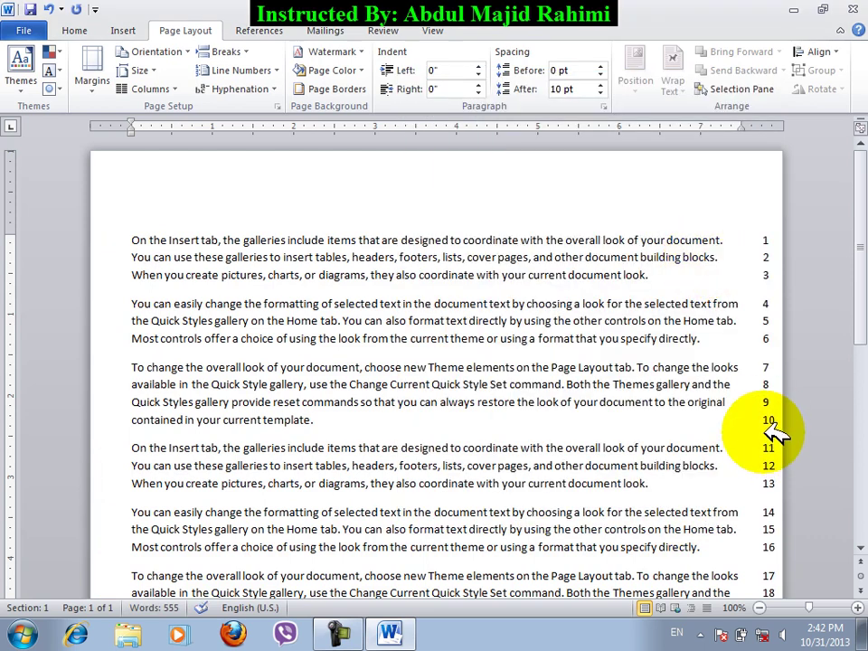
key(ctrl+z)
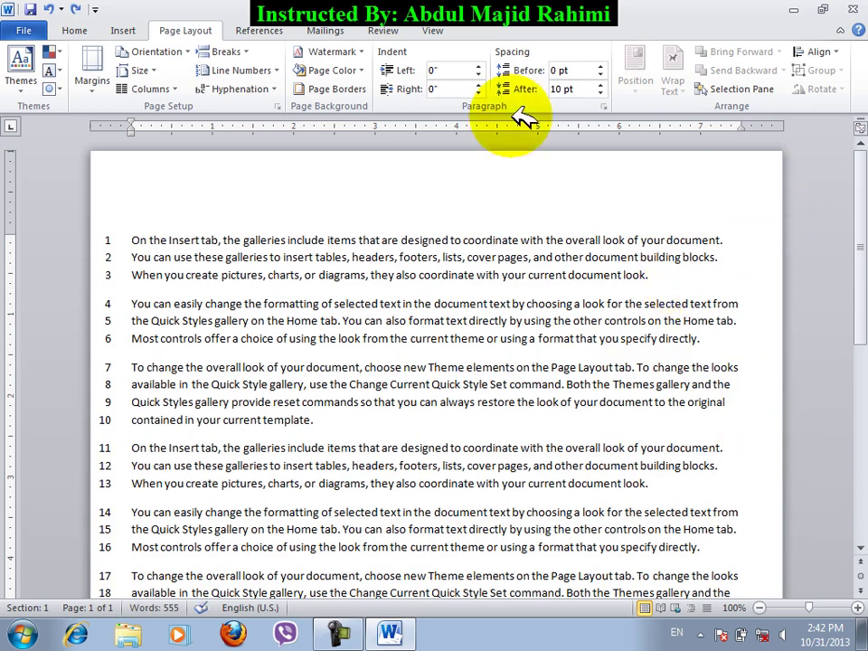
Remove the line numbers from the document.
click(274, 74)
click(272, 90)
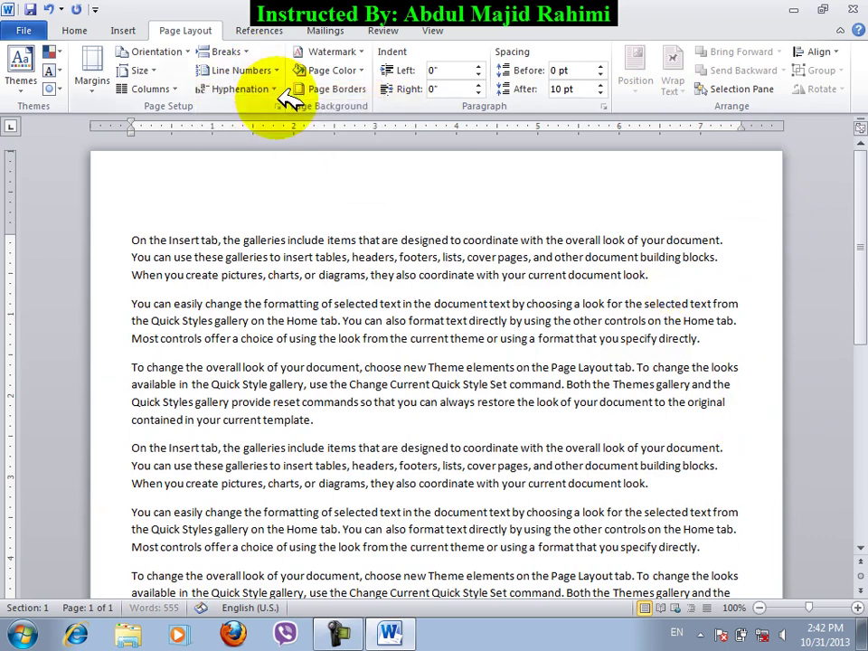
click(280, 107)
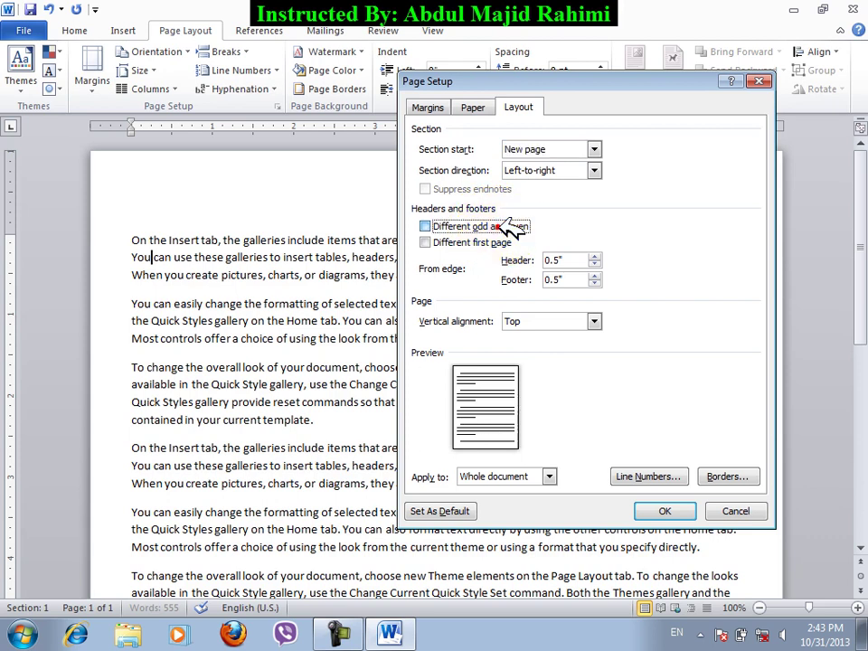
click(502, 226)
click(728, 512)
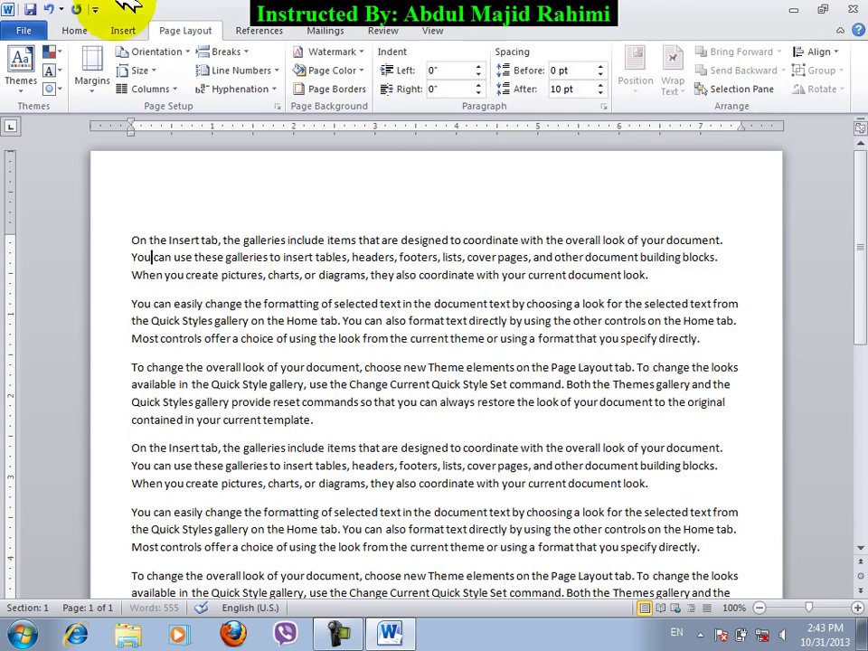
Open the page header for editing and enable Different Odd & Even Pages.
click(122, 27)
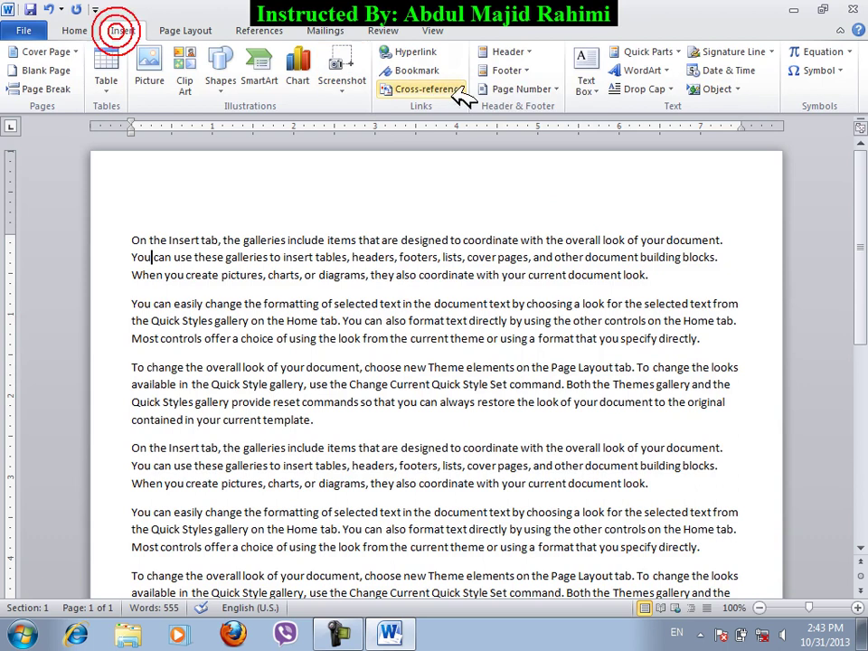
click(509, 52)
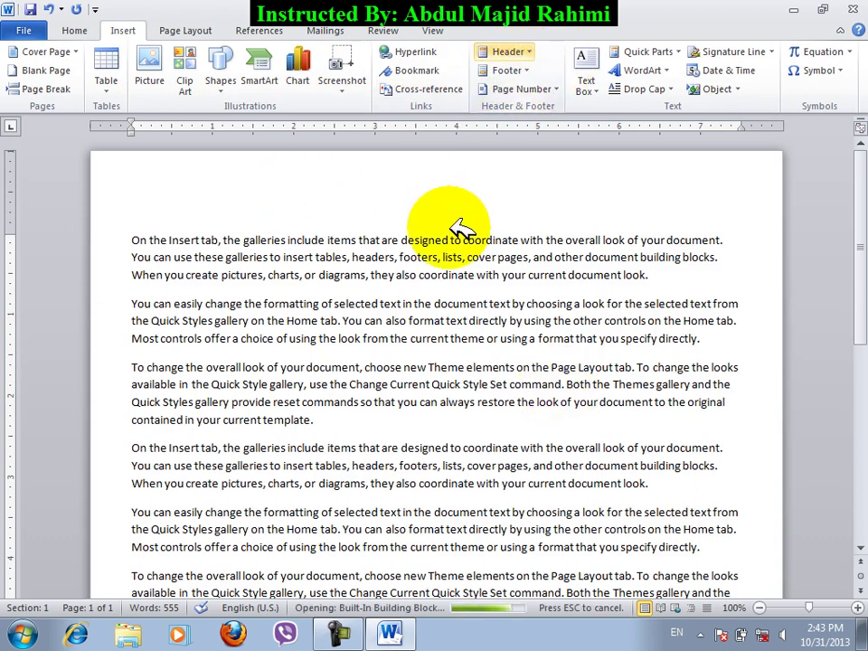
double_click(385, 173)
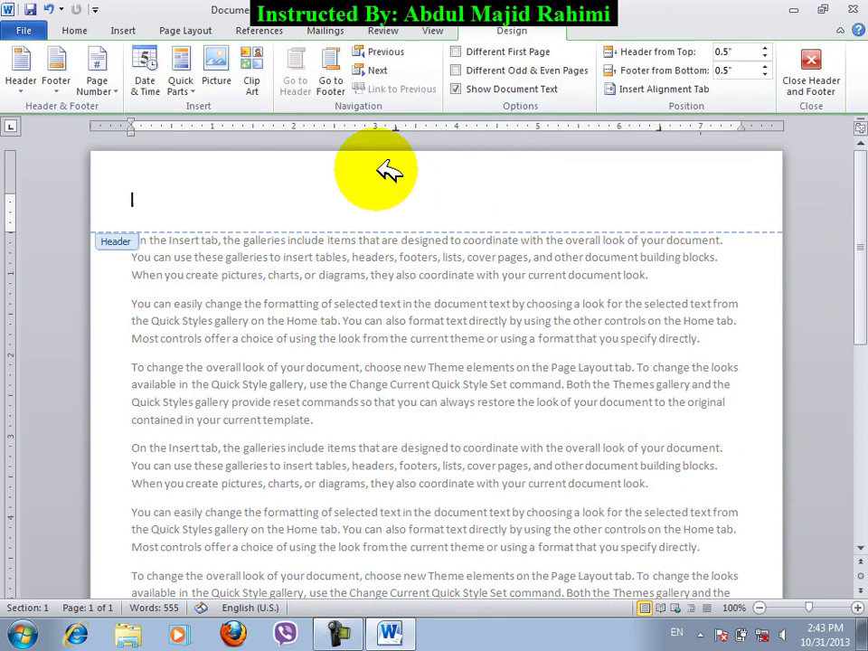
click(538, 70)
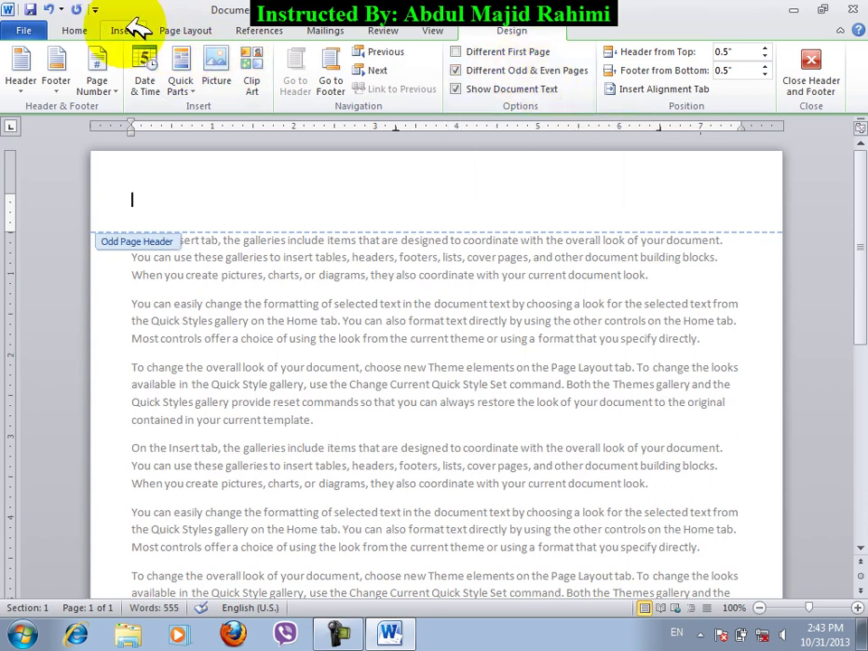
Disable Different odd and even in Page Setup for the whole document and bring up the header design options.
click(193, 28)
click(277, 106)
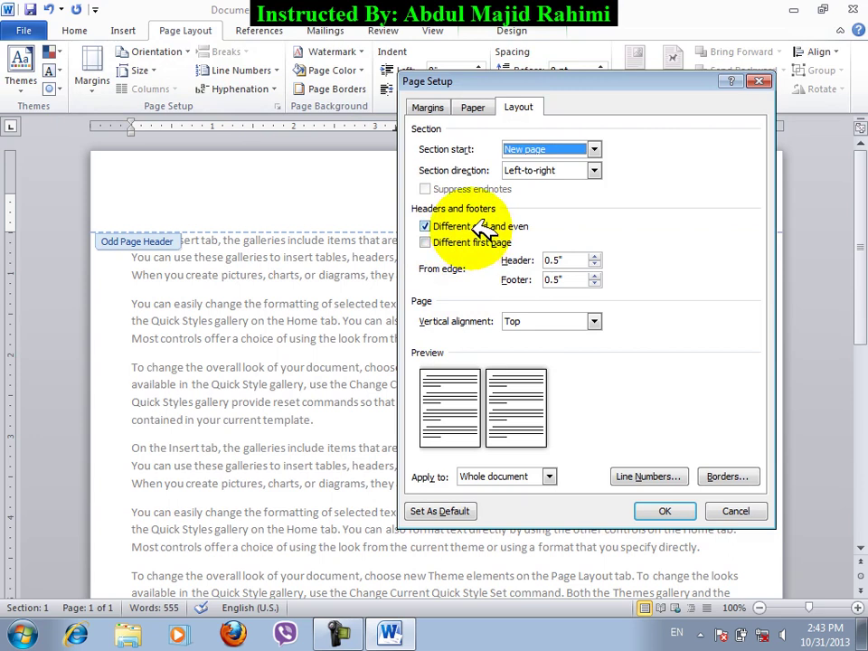
drag(519, 81, 418, 124)
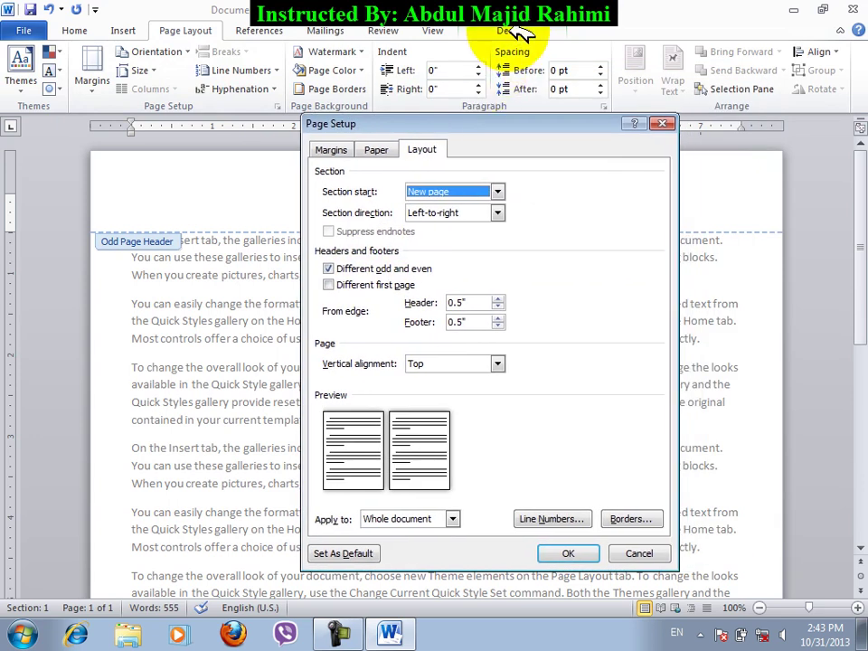
click(340, 269)
click(593, 552)
click(509, 32)
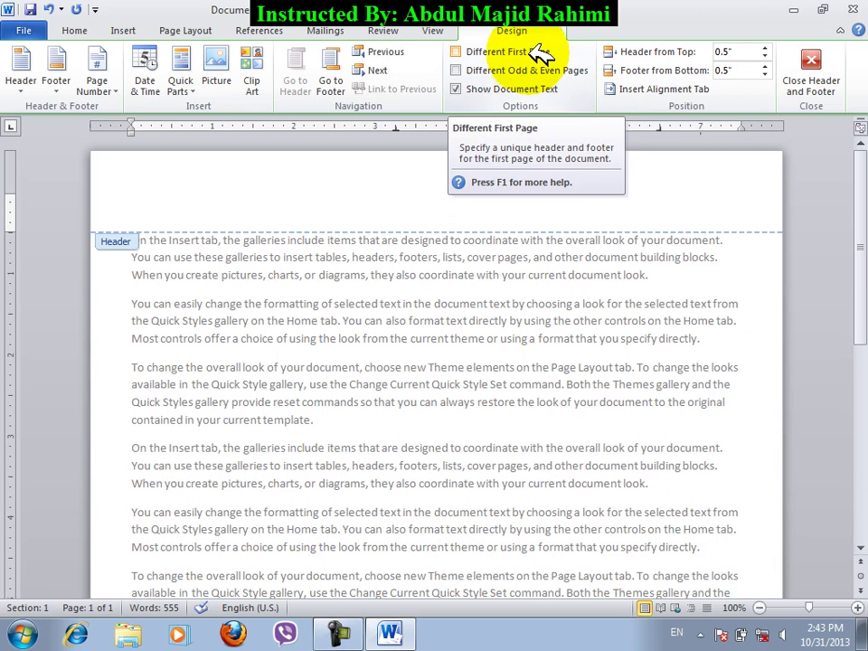
Enable Different first page through Page Setup, then disable it again in the header design options.
click(178, 31)
click(276, 105)
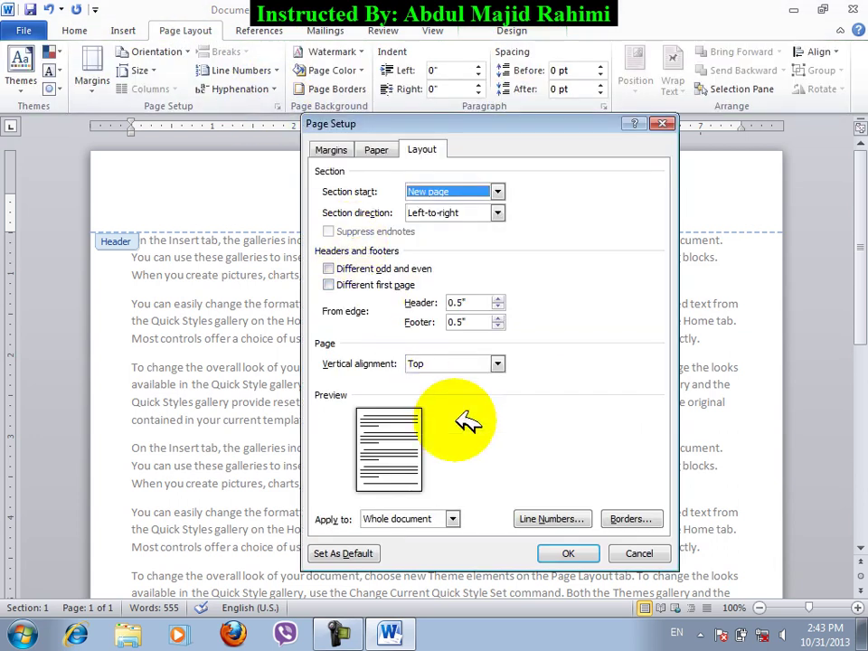
click(403, 285)
click(569, 554)
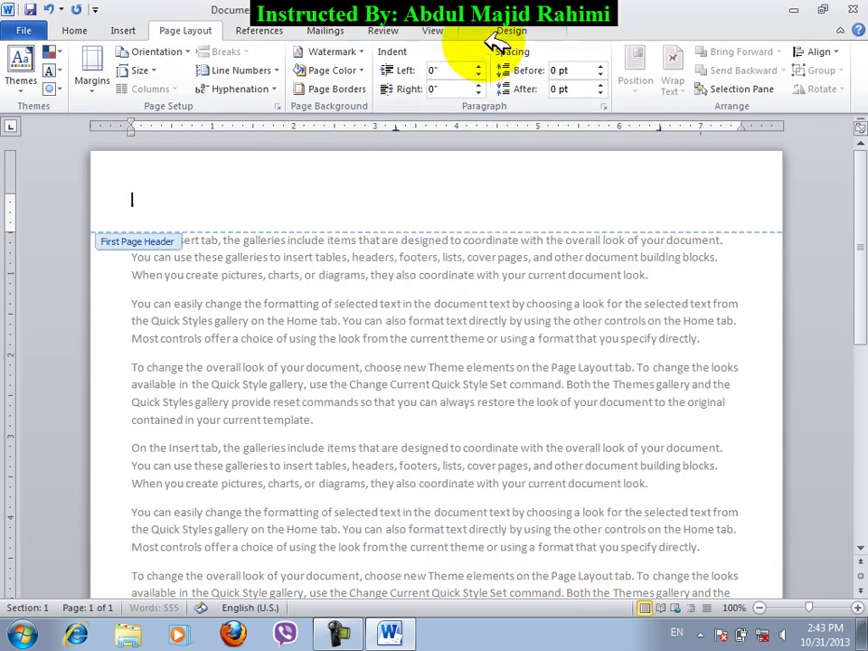
click(508, 30)
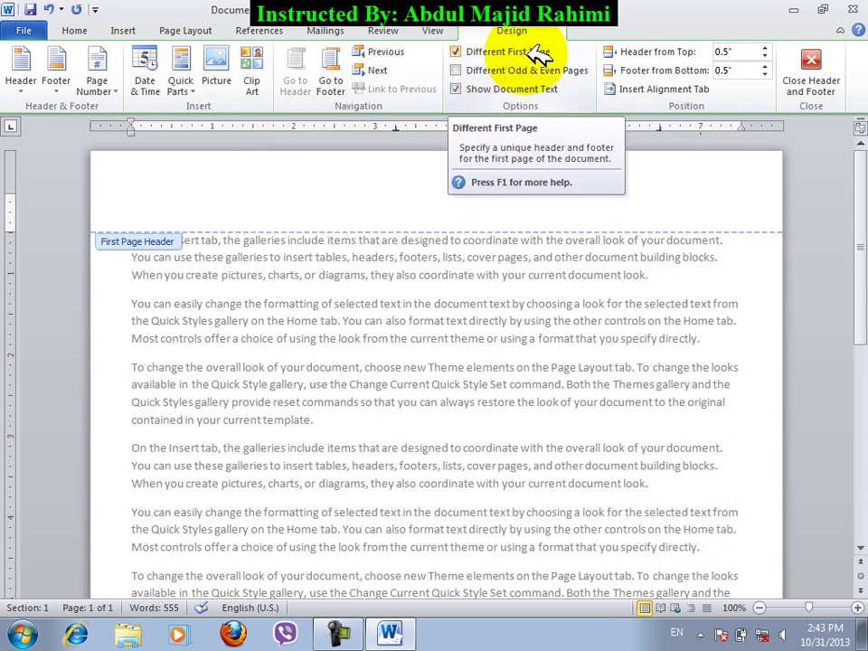
click(463, 52)
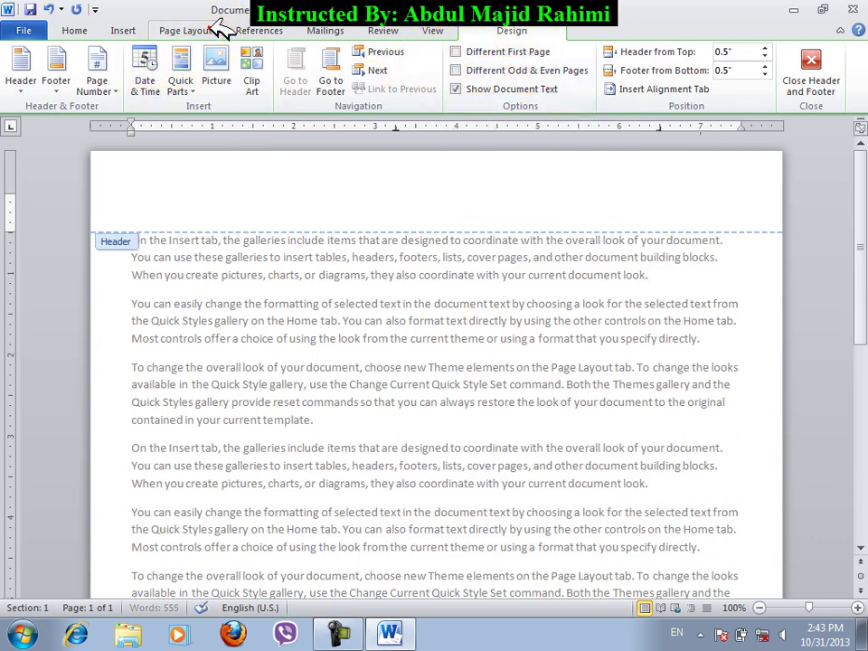
Set the distance from edge to 1.1" for the header and 0.9" for the footer in Page Setup, then show the header design options.
click(194, 31)
click(277, 107)
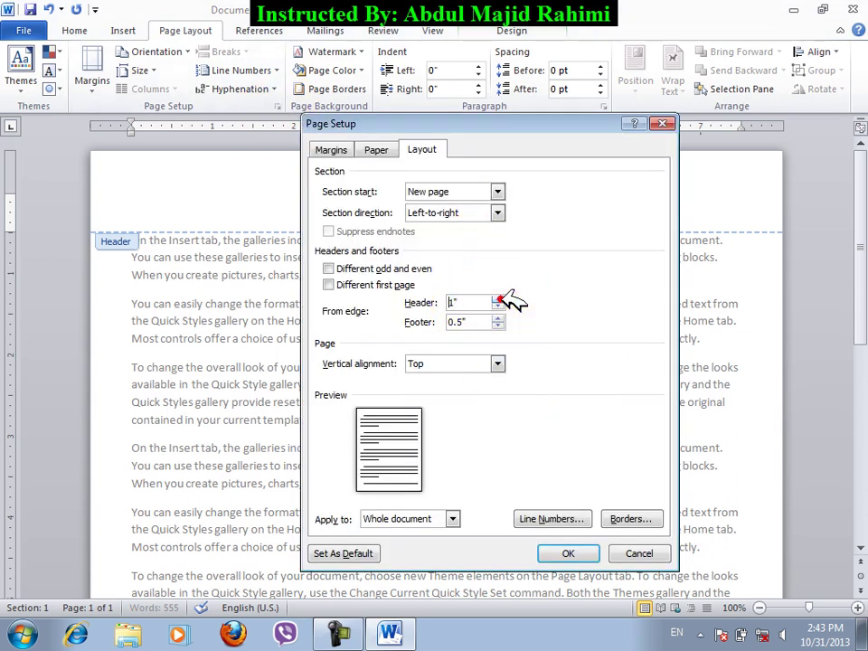
click(497, 318)
click(498, 317)
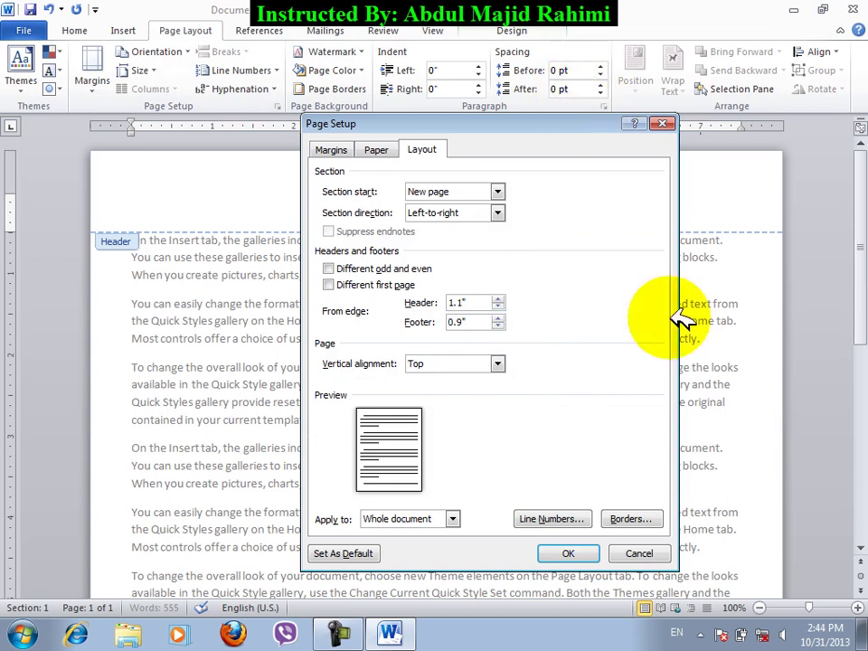
click(588, 549)
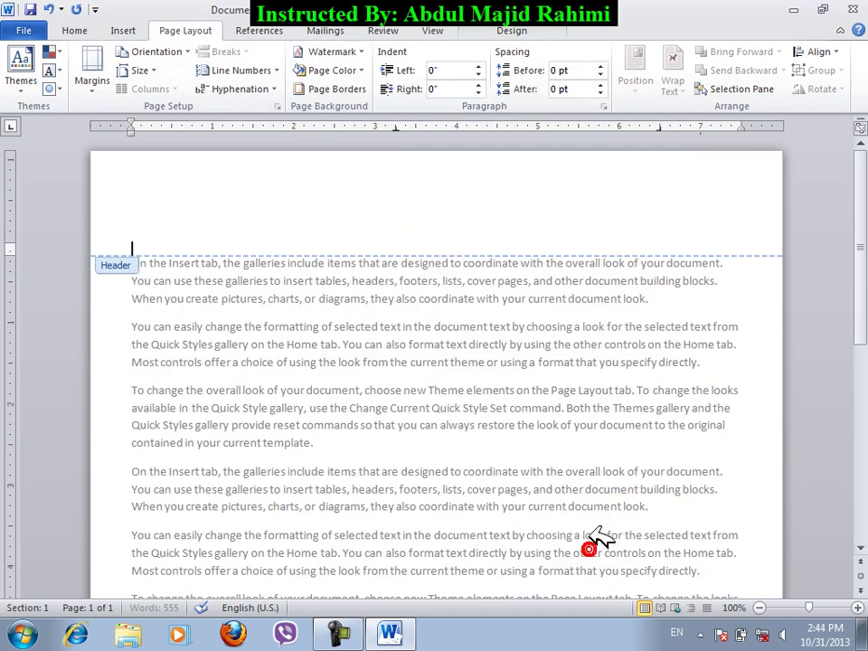
click(523, 33)
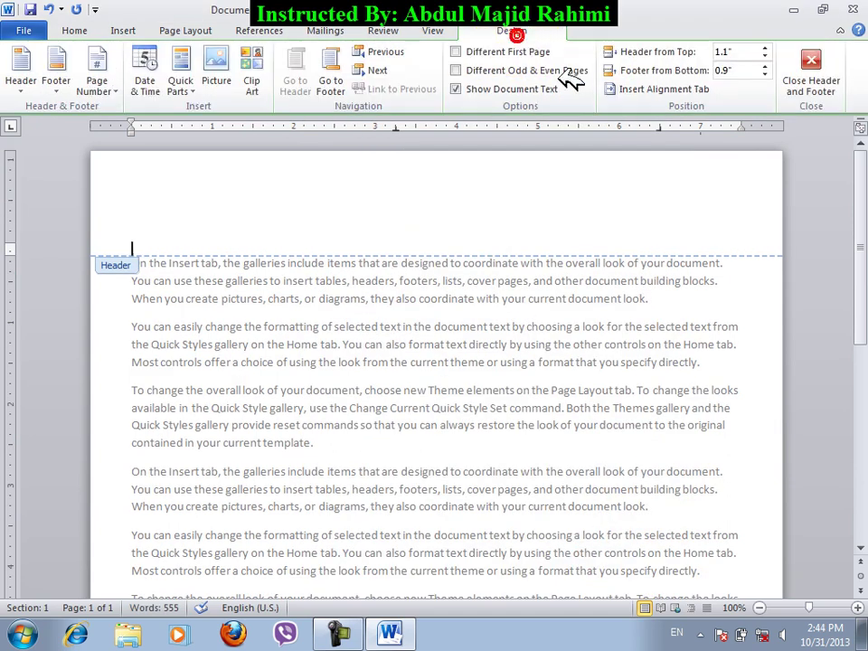
Set Header from Top and Footer from Bottom both to 0.5", then reopen Page Setup to check the values.
click(765, 52)
drag(765, 56, 768, 56)
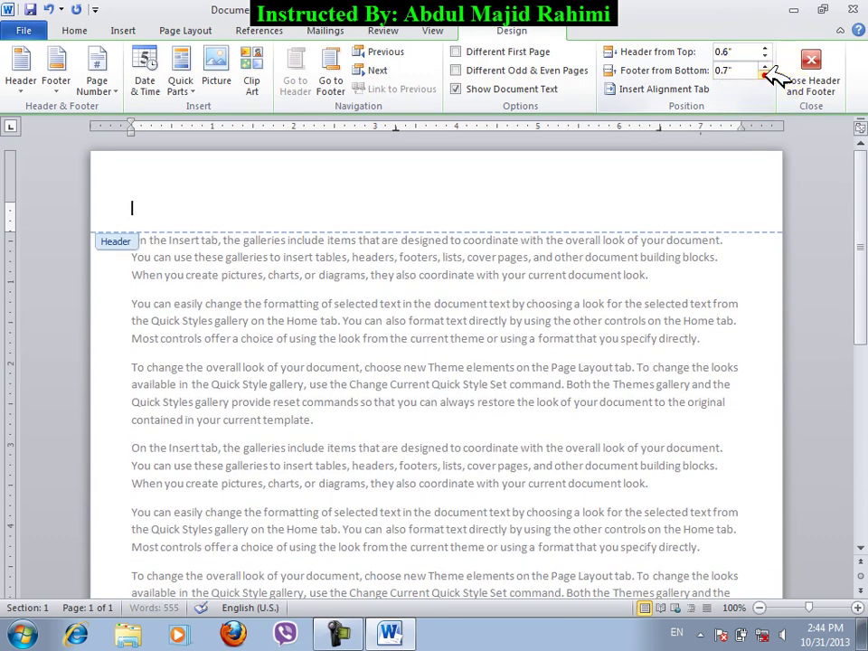
click(765, 66)
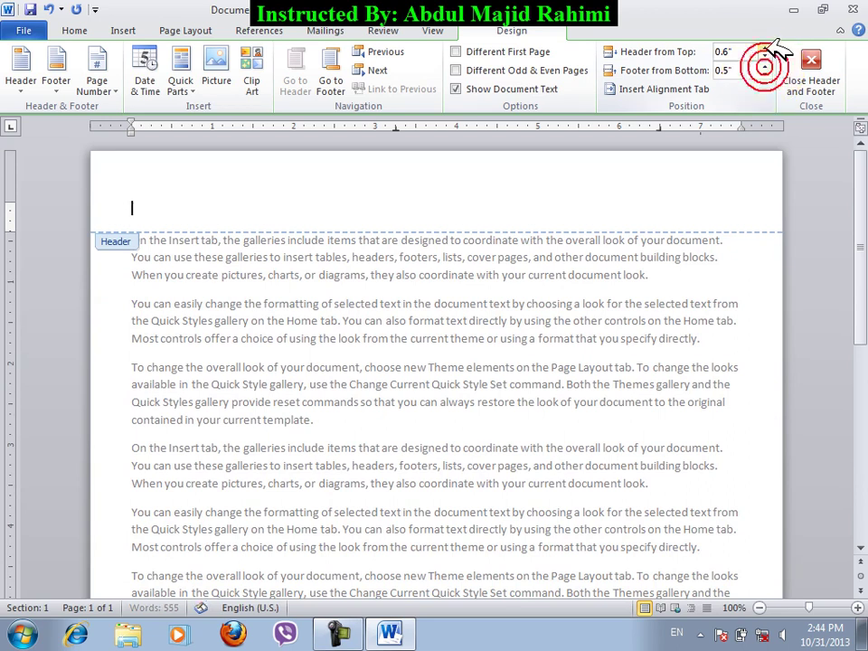
click(766, 57)
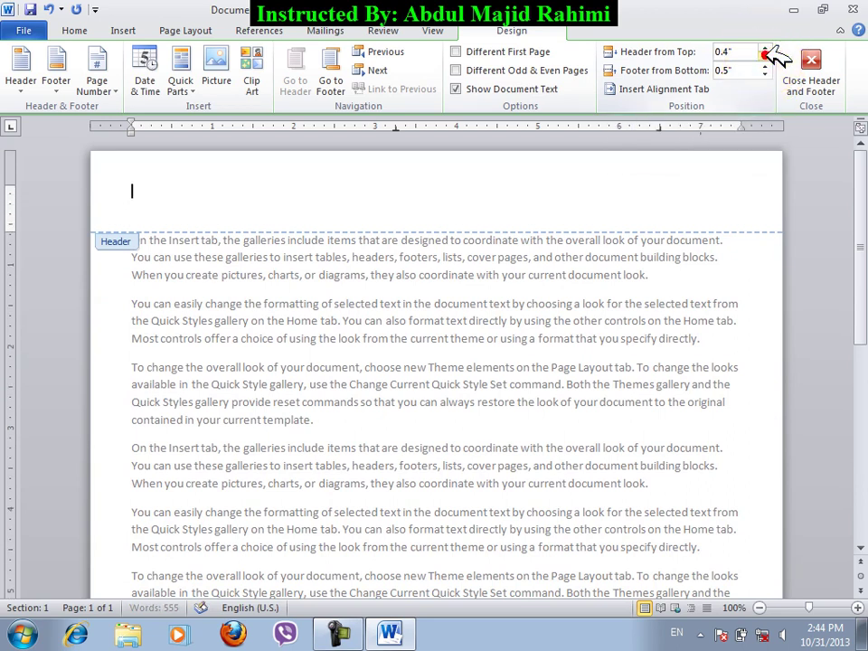
click(765, 48)
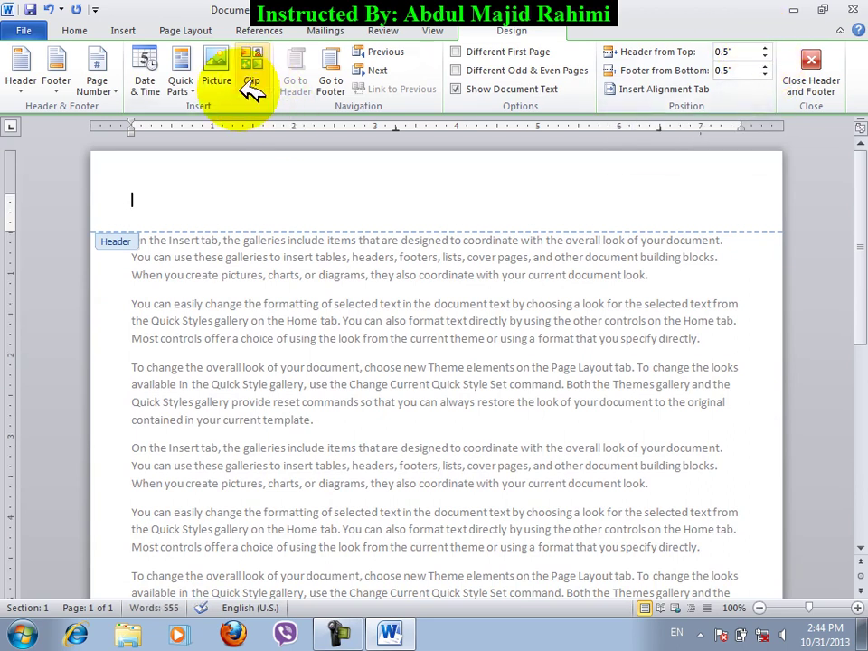
click(185, 29)
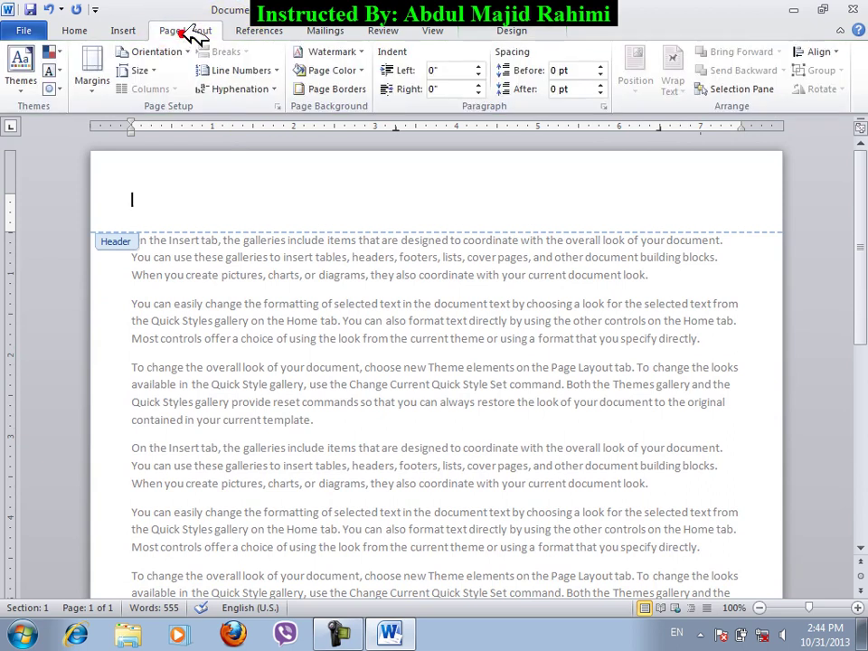
click(276, 104)
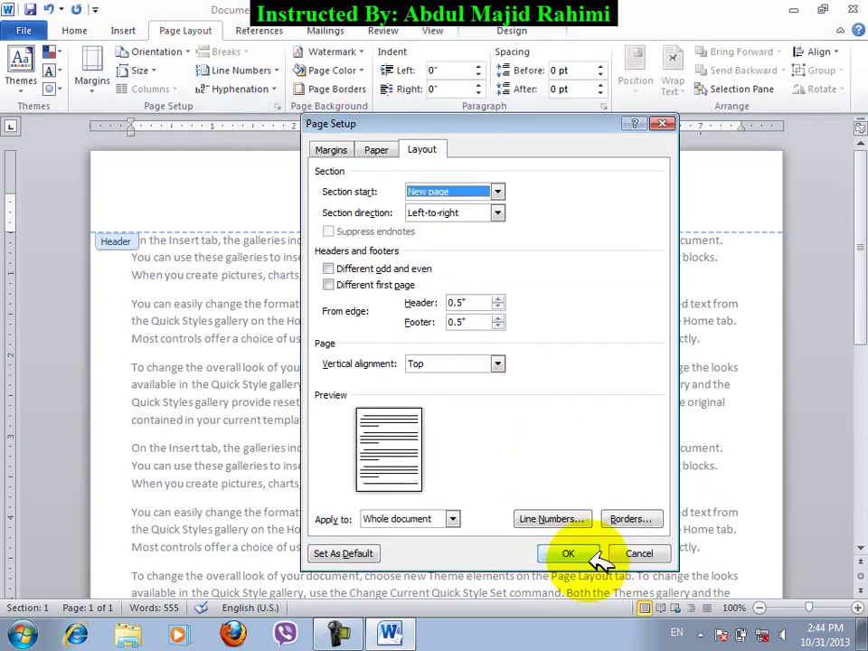
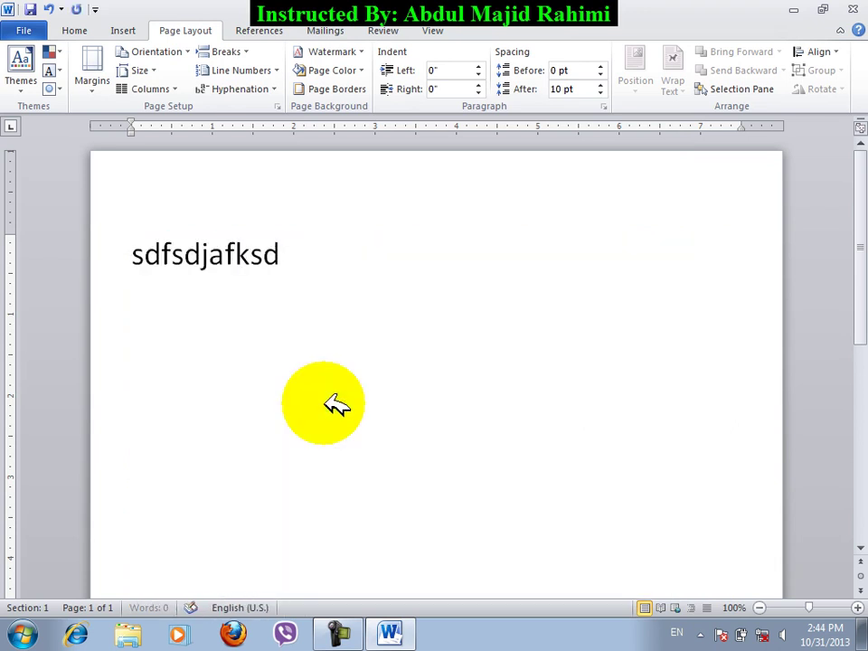
Fill the page with several lines of random filler text in separate paragraphs and place the cursor within the third line.
text(f)
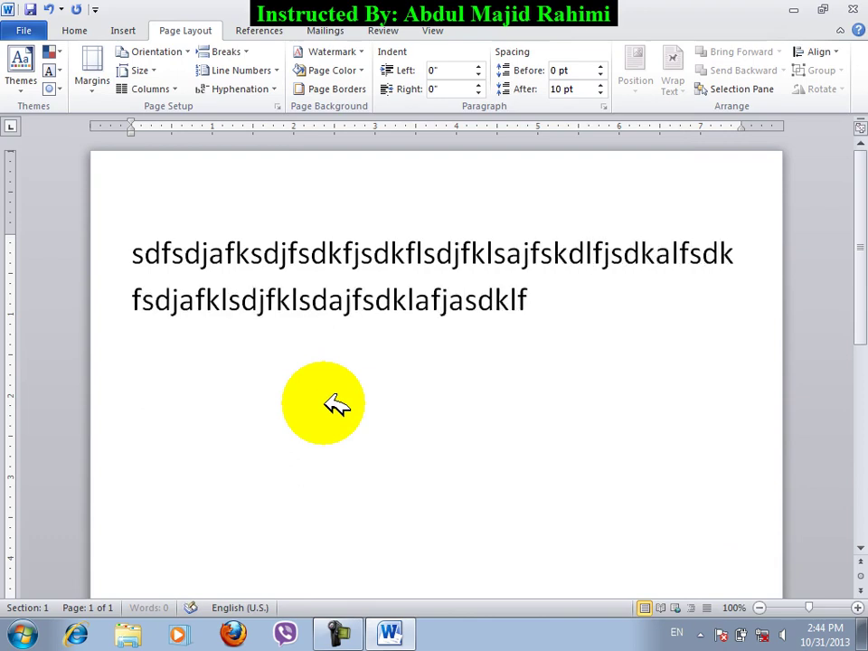
text(jasdkflsdjfklsdjafklsdjfklsdafjsdklfjsdfklsd fklsdjfks ldafjsdklf a)
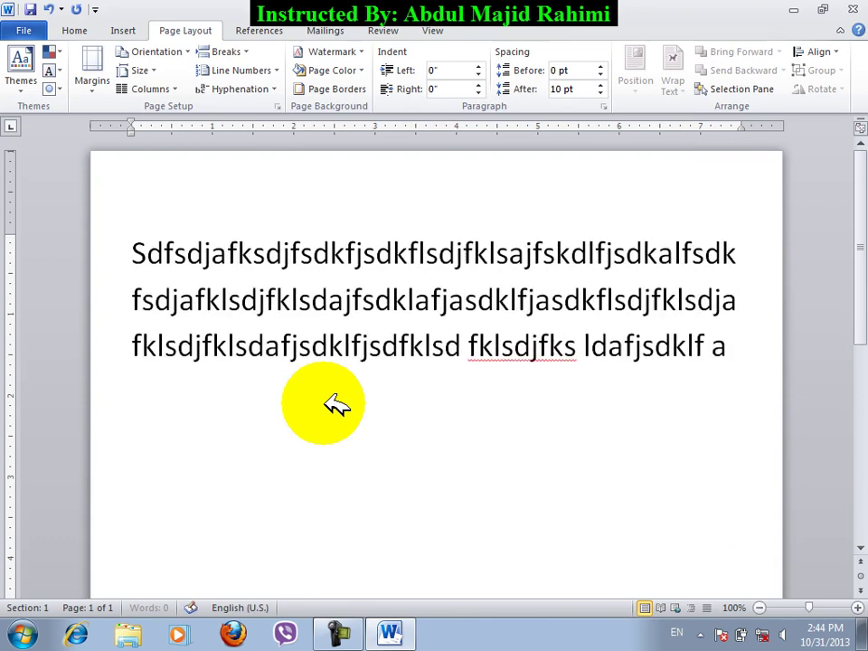
text(sdkflsd fsdfsdfsdafsd fsda fsdafsfsdafsdfsdfsd)
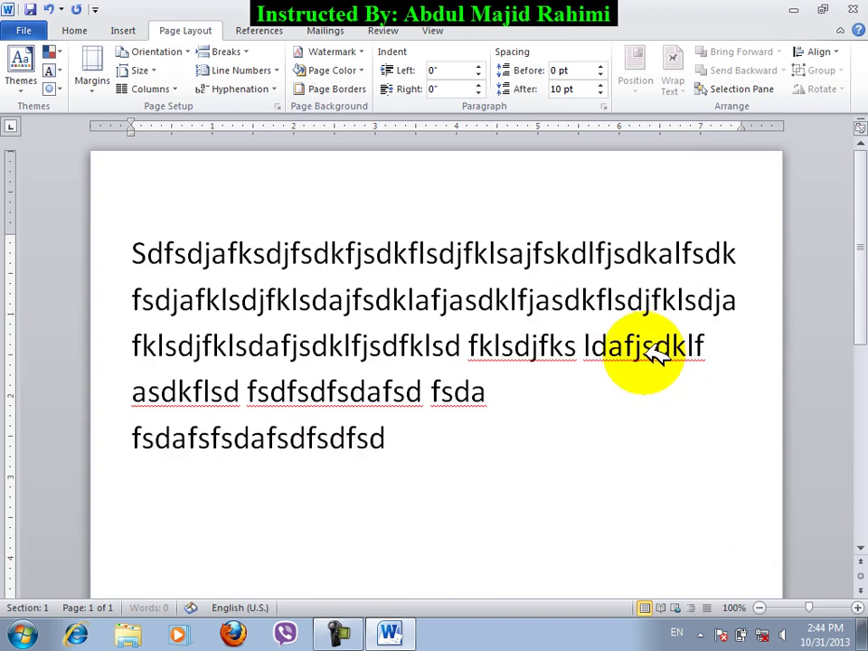
text(fsdfsdf)
key(Return)
text(sdafsdfsdafsdfsda)
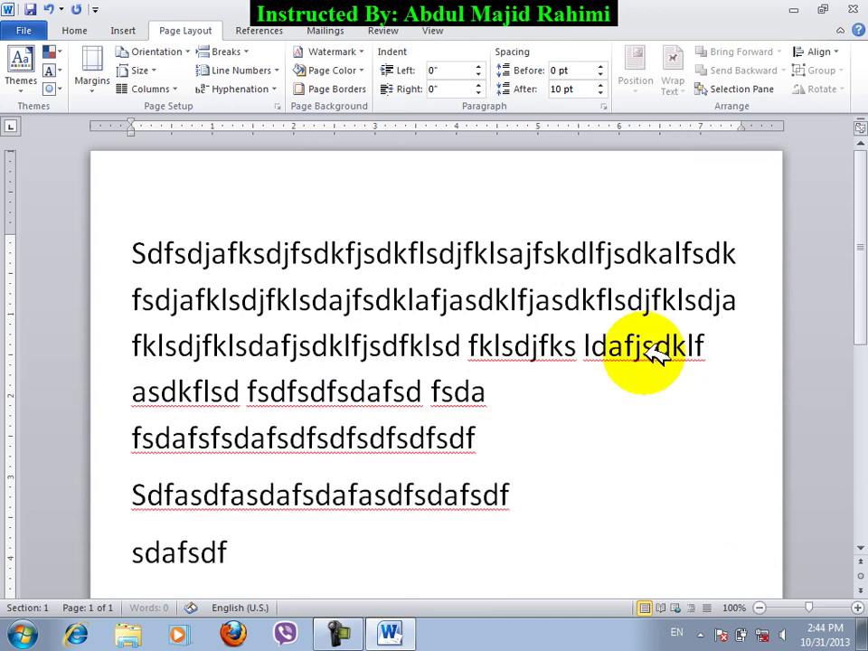
click(357, 346)
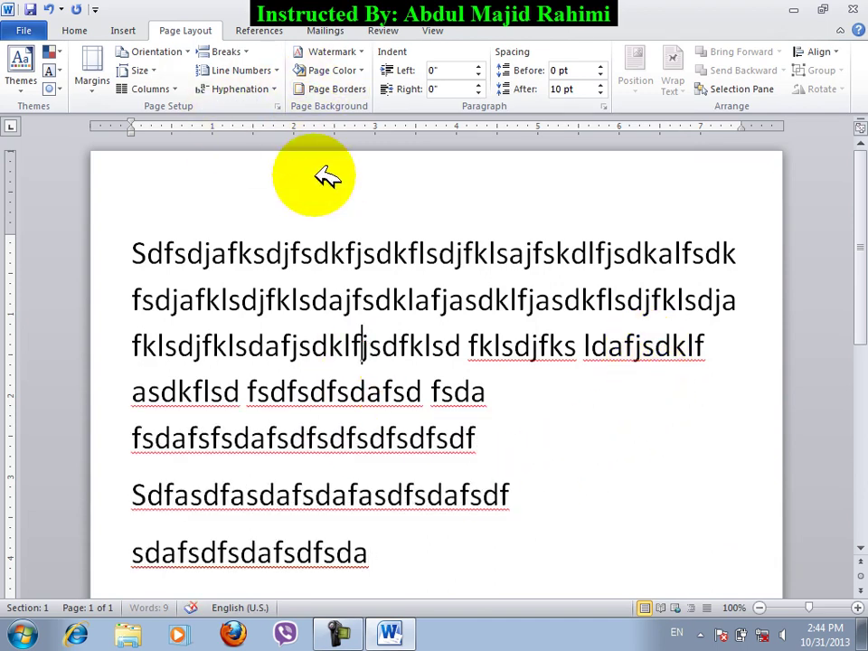
Set the page's vertical alignment to Bottom for the whole document in Page Setup.
click(279, 105)
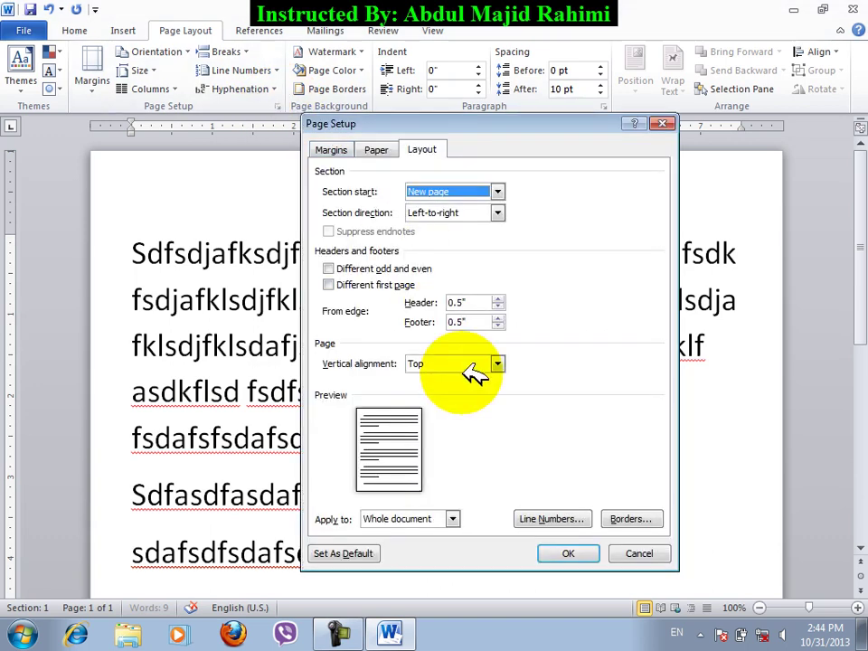
click(454, 412)
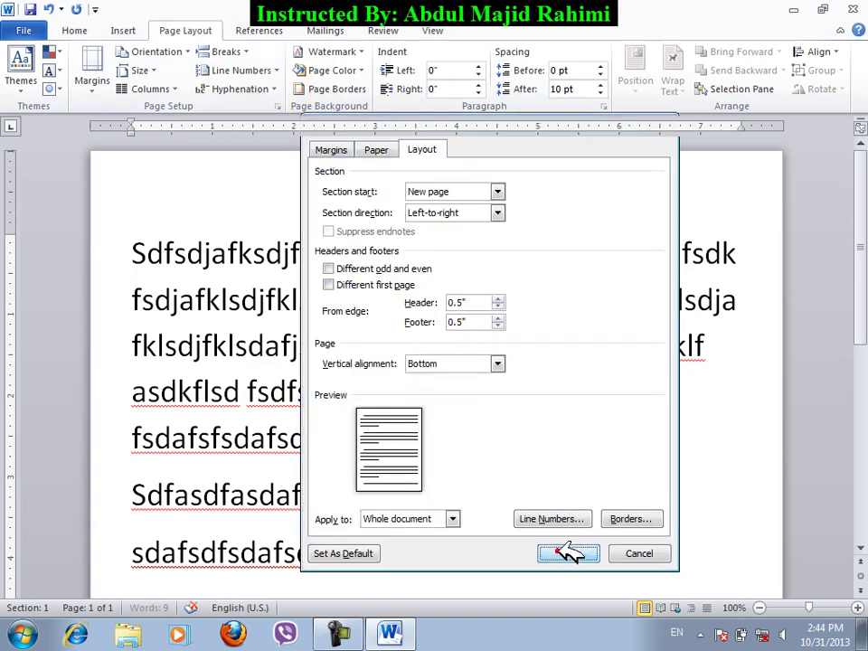
click(567, 553)
Delete a run of characters from the second line to shorten the text, then show the whole page at 50% zoom.
drag(607, 226, 229, 224)
key(Delete)
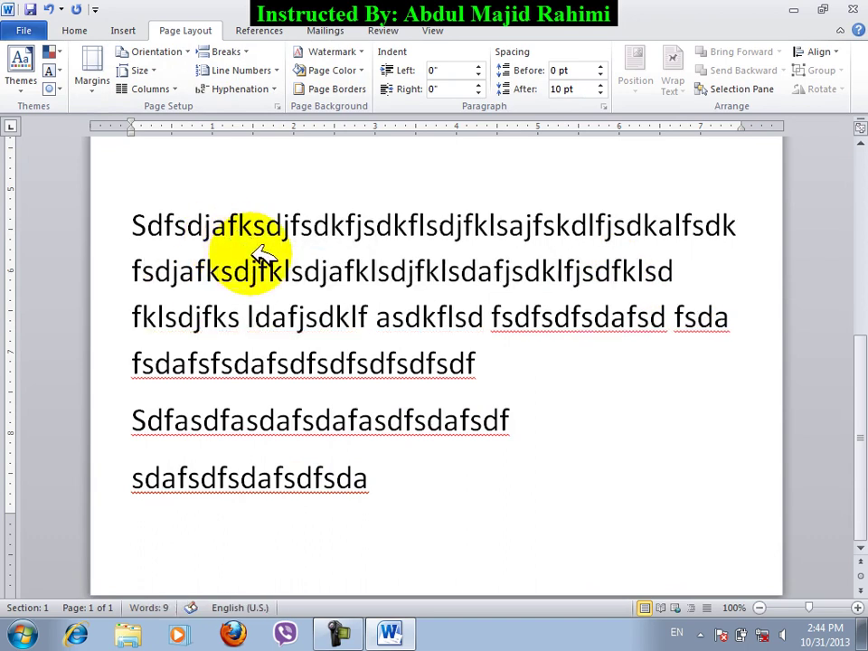
key(Delete)
key(Delete)
key(Delete)
key(Delete)
key(Delete)
key(Delete)
key(Delete)
key(Delete)
key(Delete)
key(Delete)
key(Delete)
key(Delete)
key(Delete)
key(Delete)
key(Delete)
key(Delete)
key(Delete)
key(Delete)
key(Delete)
key(Delete)
scroll(383, 394, up, 8)
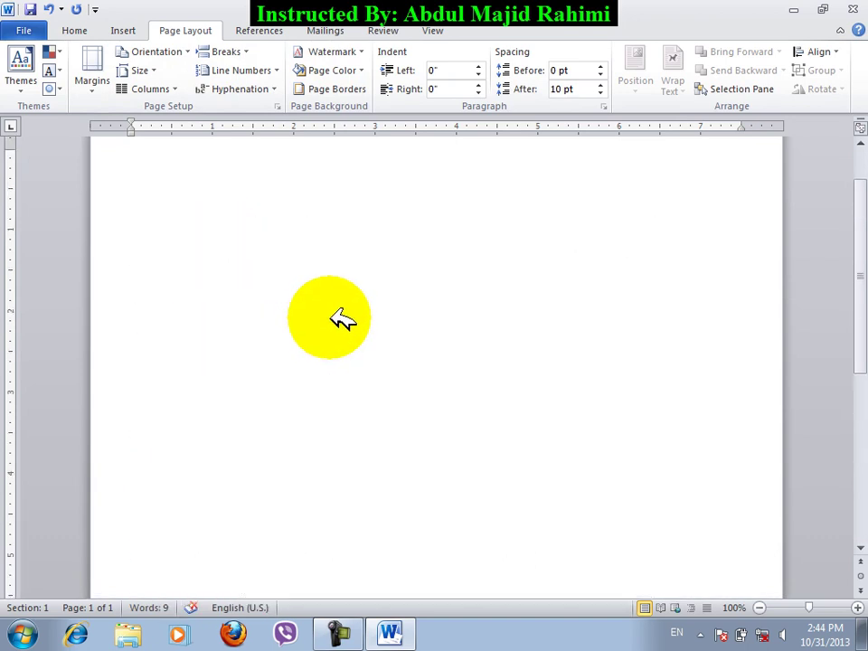
ctrl+scroll(341, 318, down, 5)
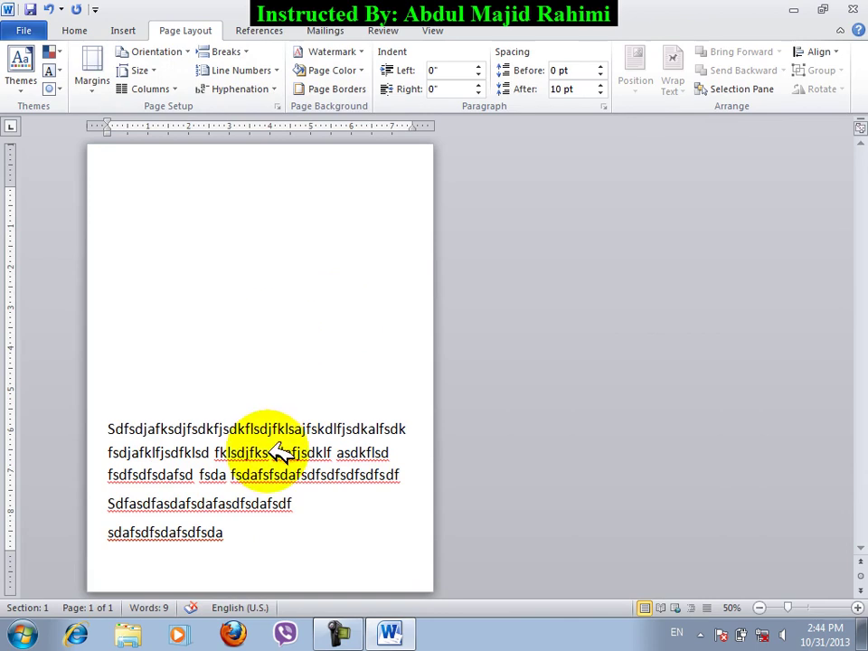
Set the page's vertical alignment to Top in Page Setup.
click(276, 105)
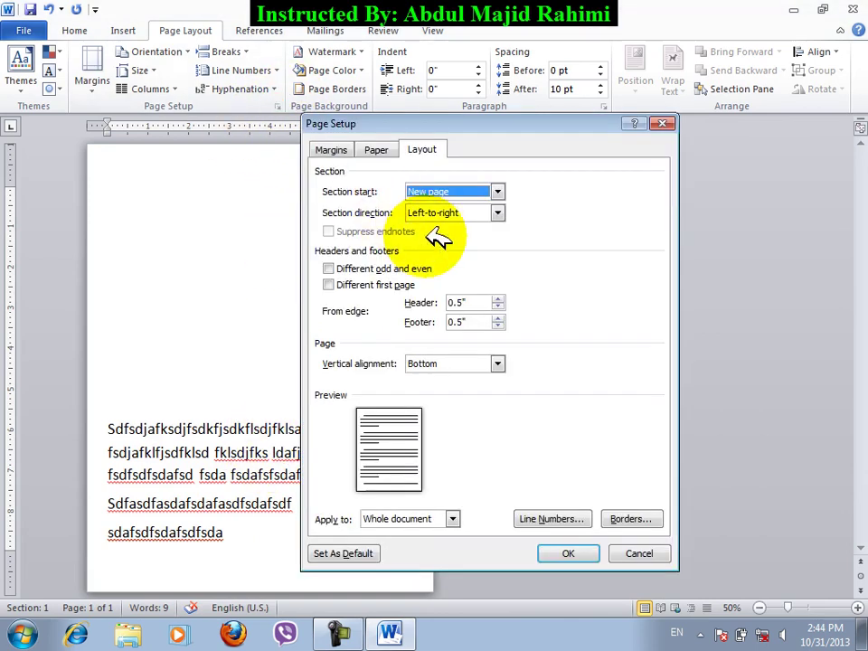
click(464, 363)
click(448, 379)
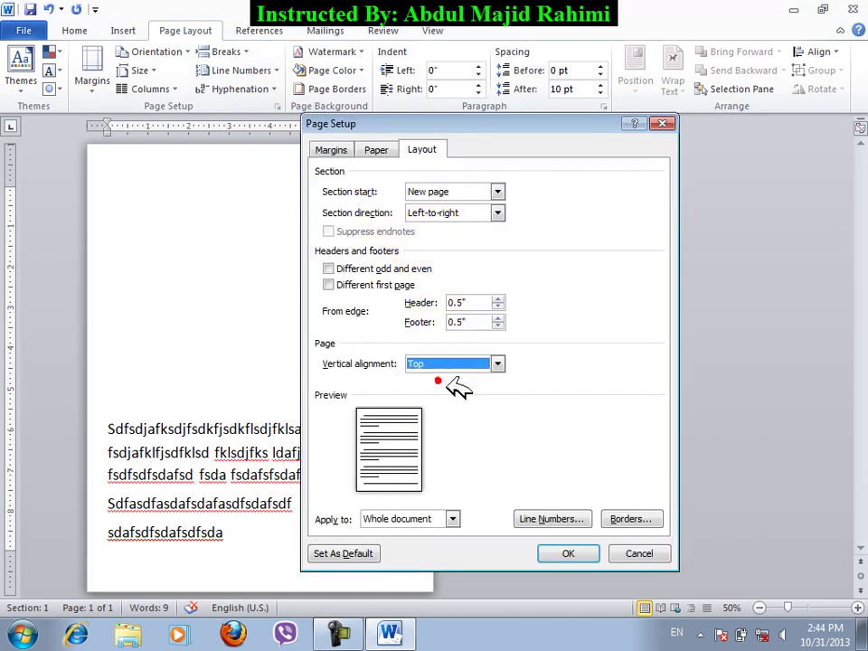
click(569, 553)
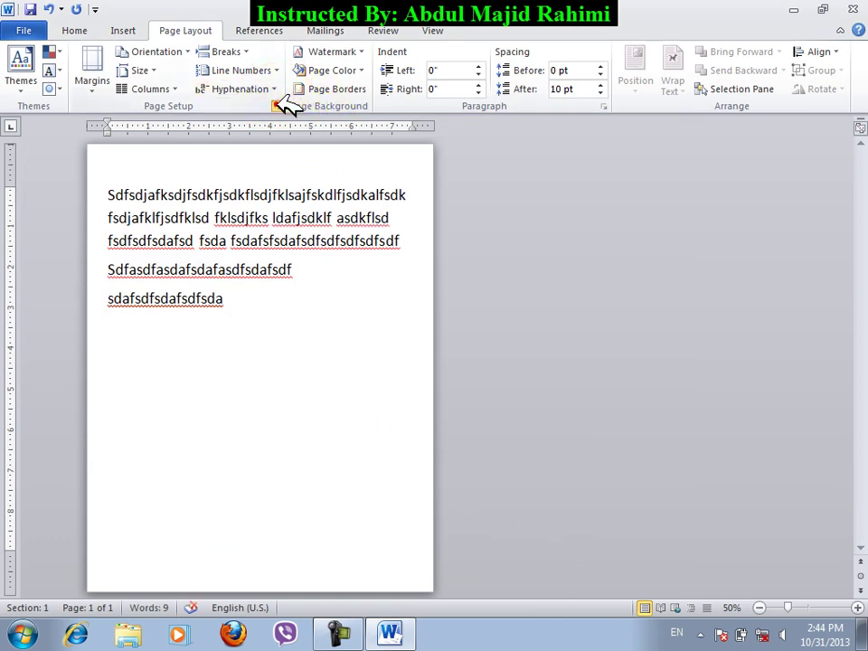
Change the page's vertical alignment to Center in Page Setup.
click(276, 106)
click(456, 366)
click(461, 389)
click(557, 550)
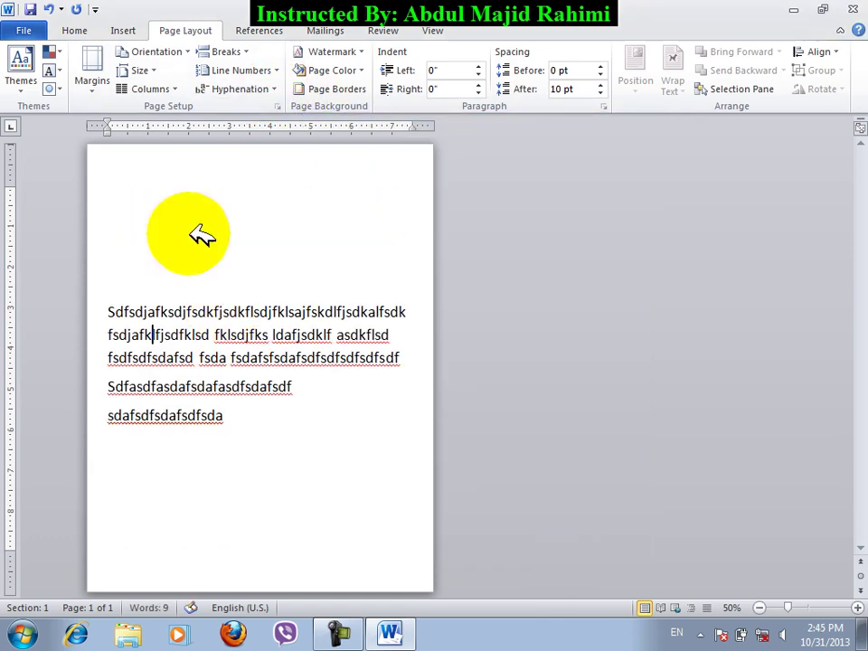
Switch the page's vertical alignment to Justified so the paragraphs spread over the page height.
click(277, 105)
click(452, 363)
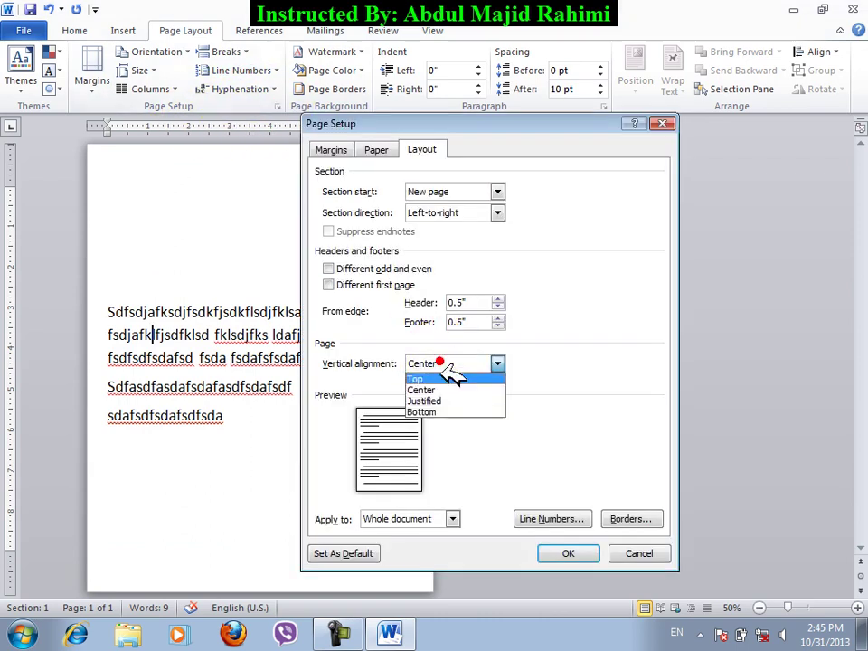
click(442, 401)
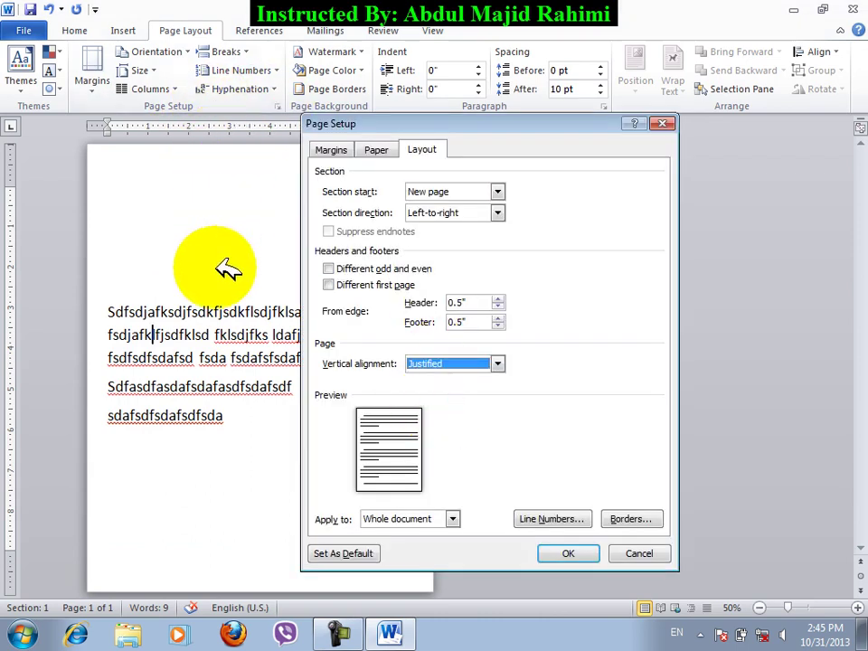
click(586, 553)
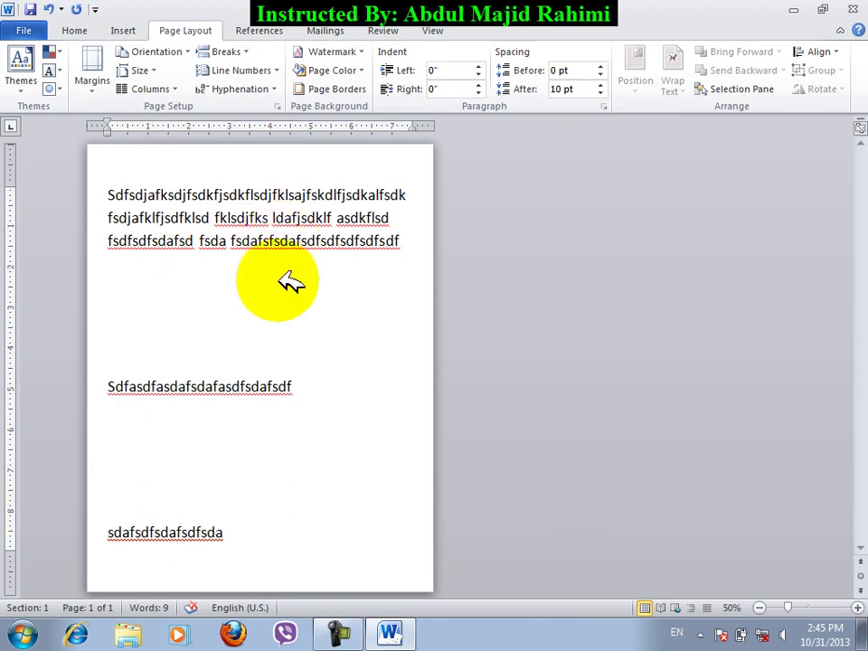
Select all the text and examine the vertical alignment and Apply to choices in Page Setup.
click(251, 386)
key(ctrl+a)
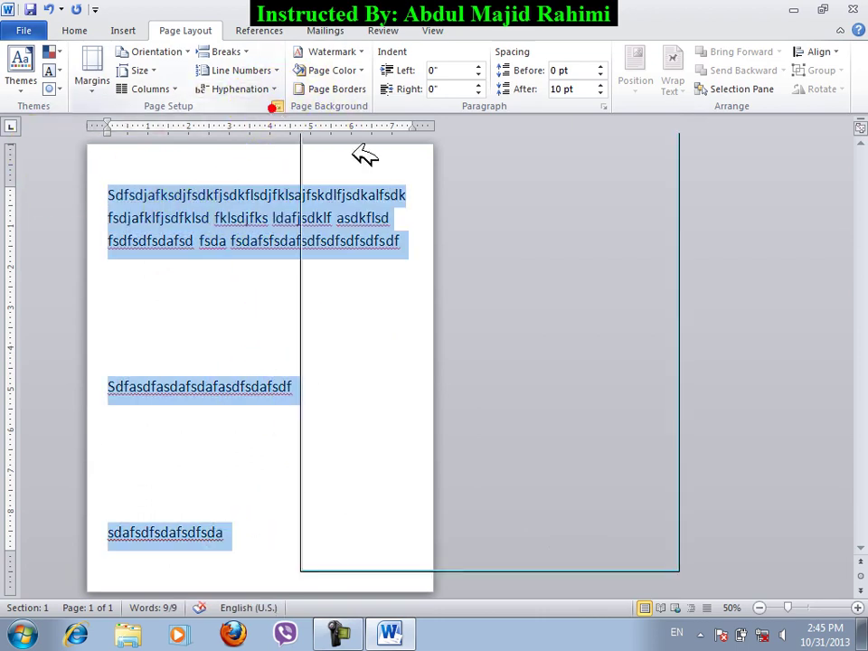
click(277, 106)
click(444, 364)
click(405, 518)
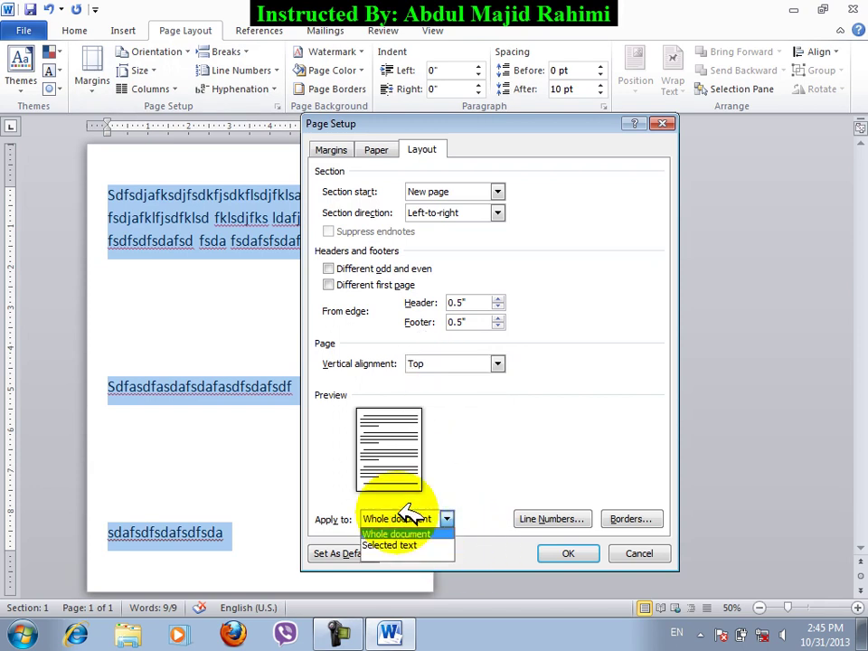
click(409, 517)
Examine the line numbering options from Page Setup, then cancel both dialogs.
click(569, 517)
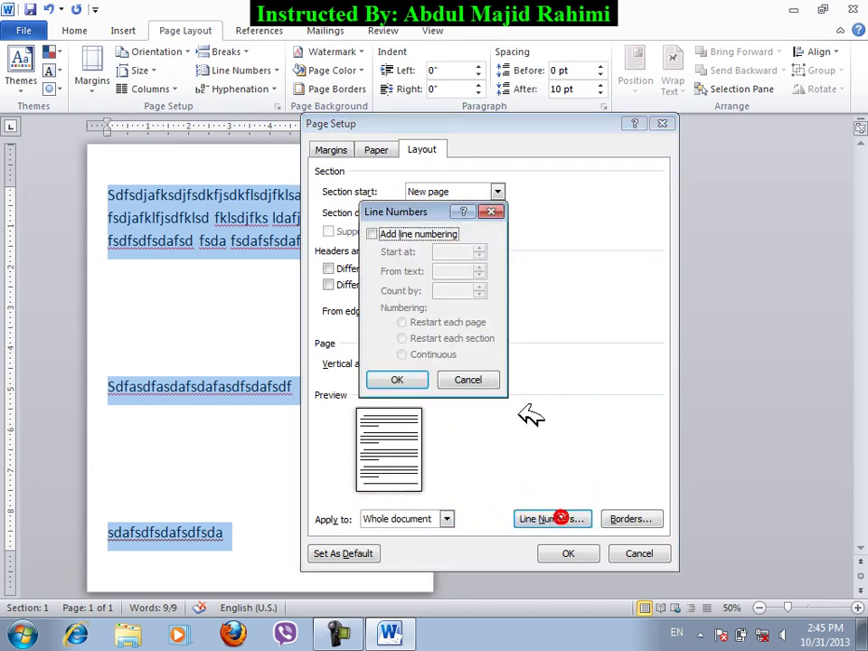
click(372, 234)
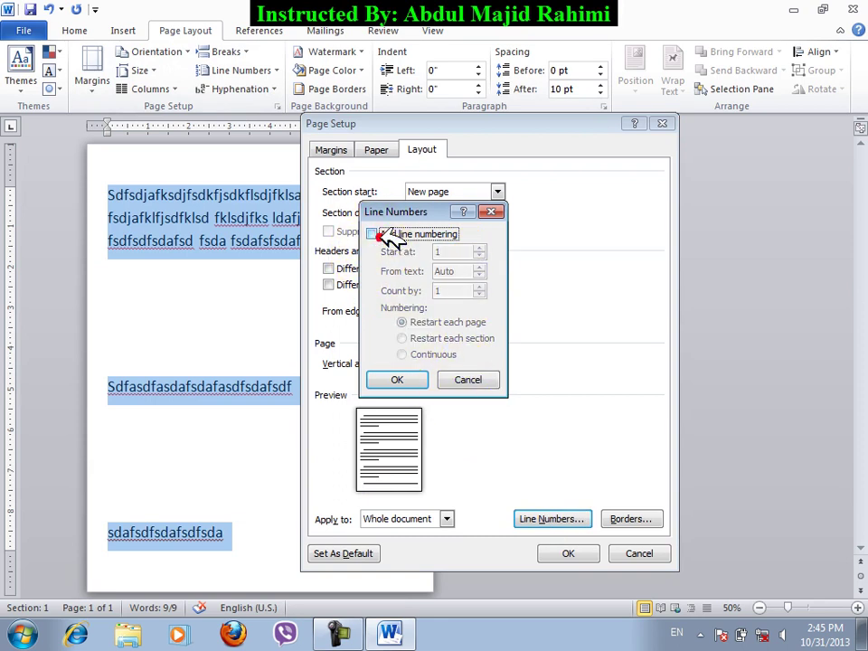
click(473, 380)
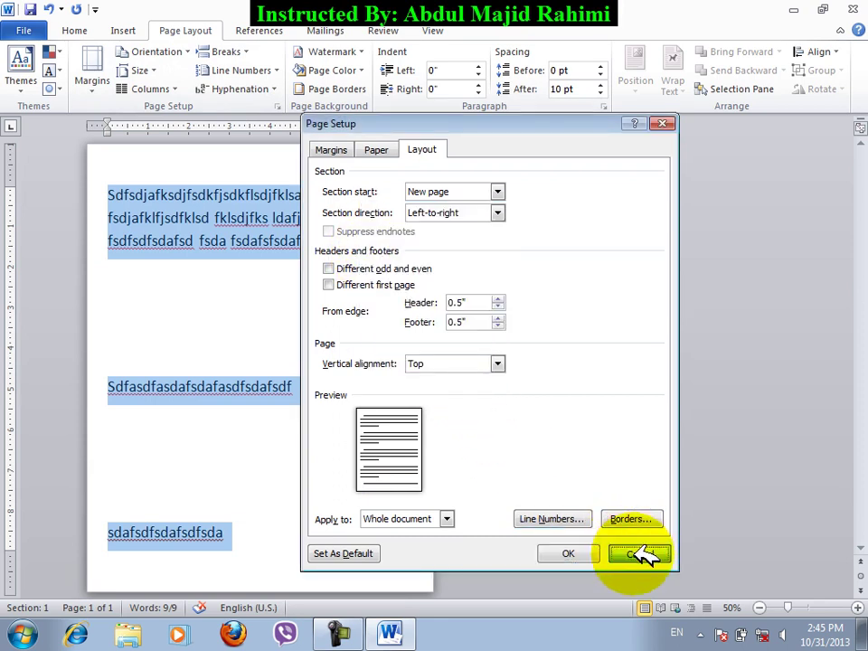
click(636, 553)
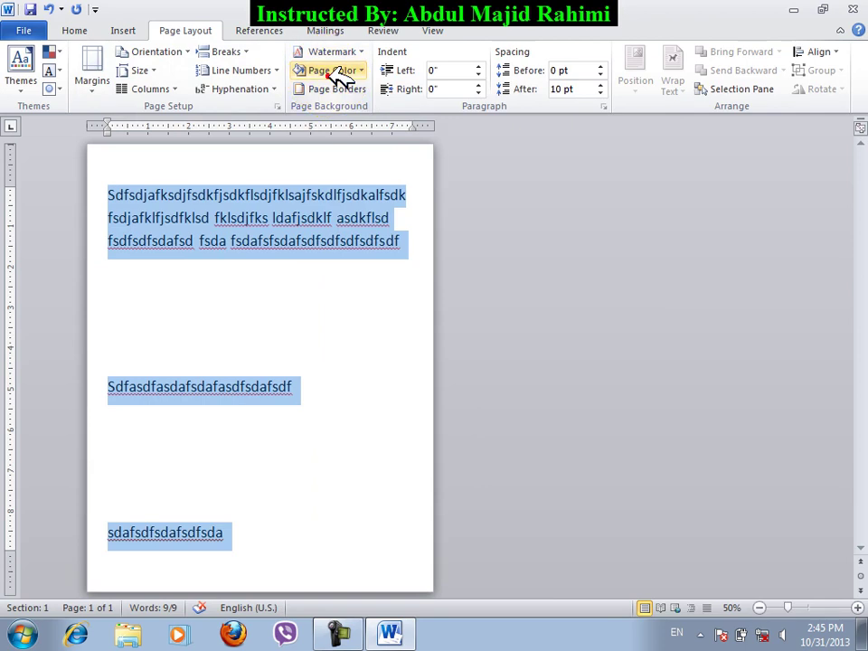
Examine the Page Color choices, the Page Borders dialog and the Borders option in Page Setup without applying anything.
click(334, 71)
key(Escape)
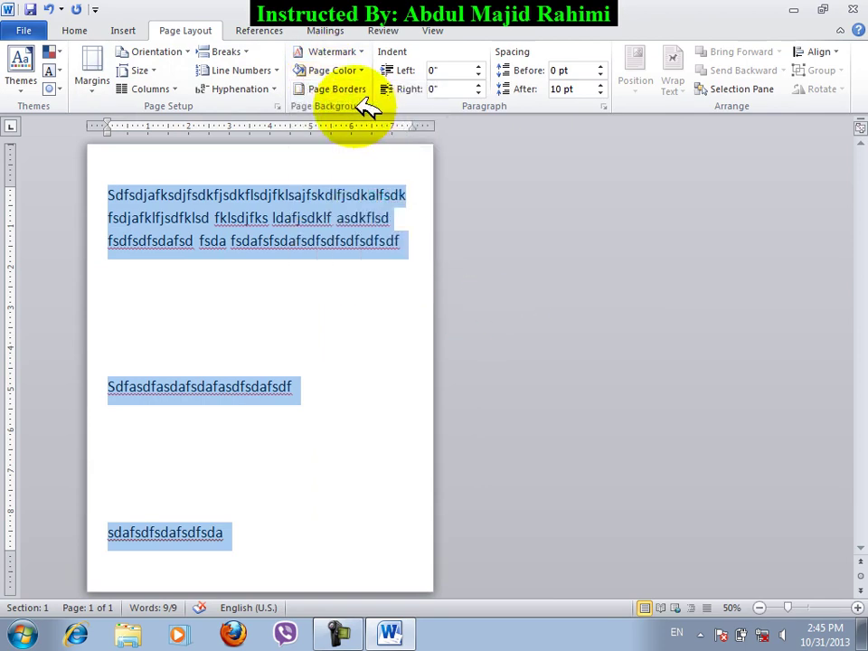
click(351, 90)
click(621, 454)
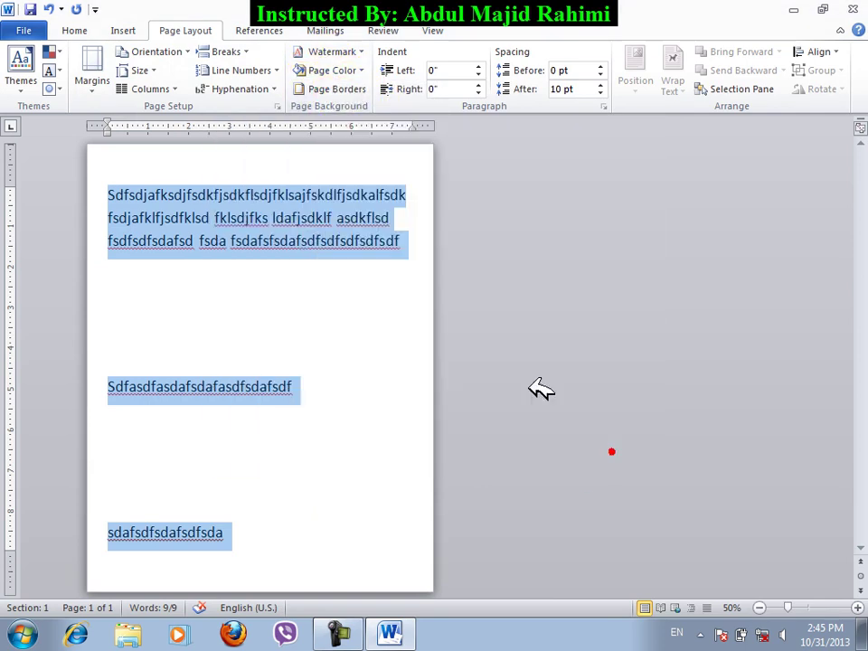
click(277, 106)
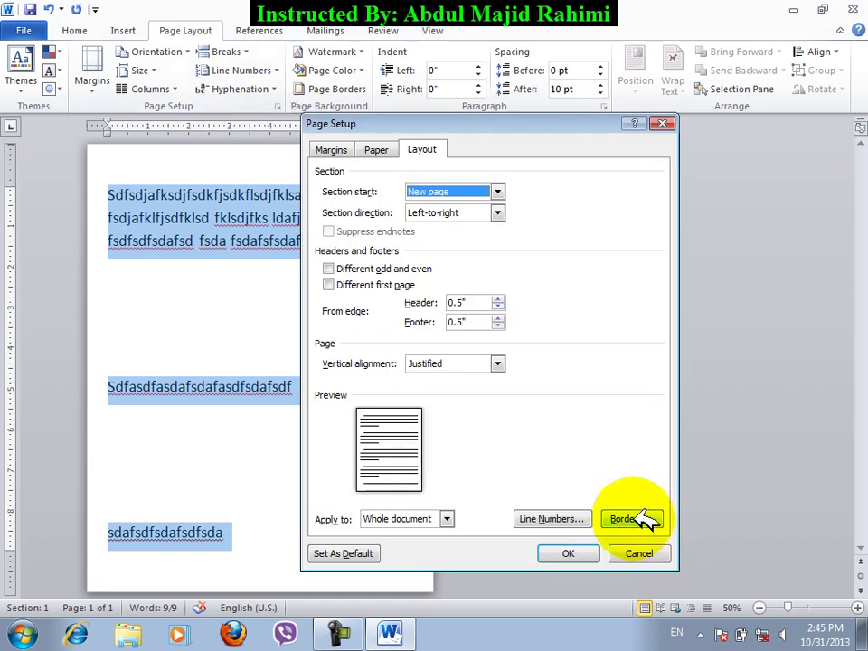
click(639, 552)
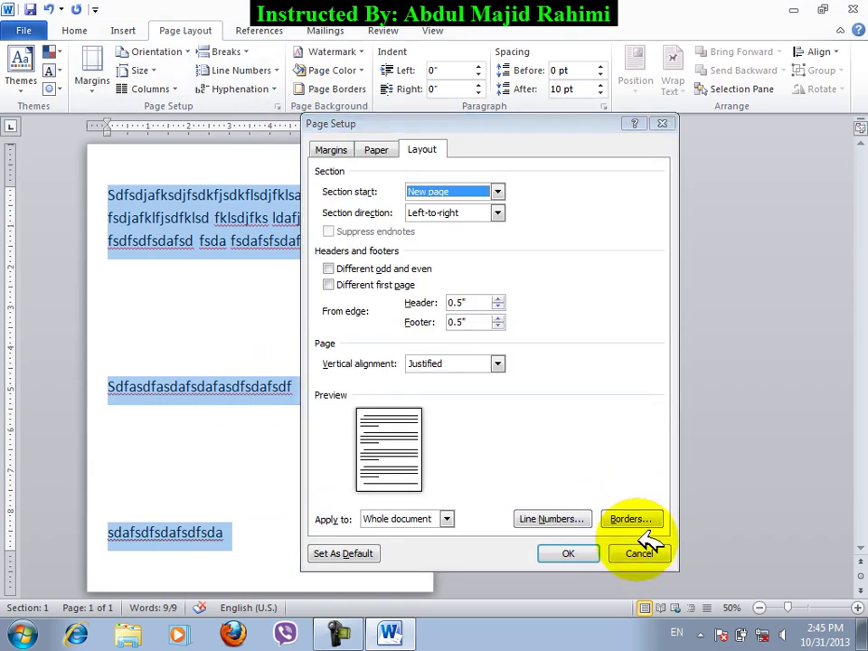
Replace all the document text with sample paragraphs generated by =rand(99), then return to the first page.
click(326, 413)
scroll(329, 413, up, 4)
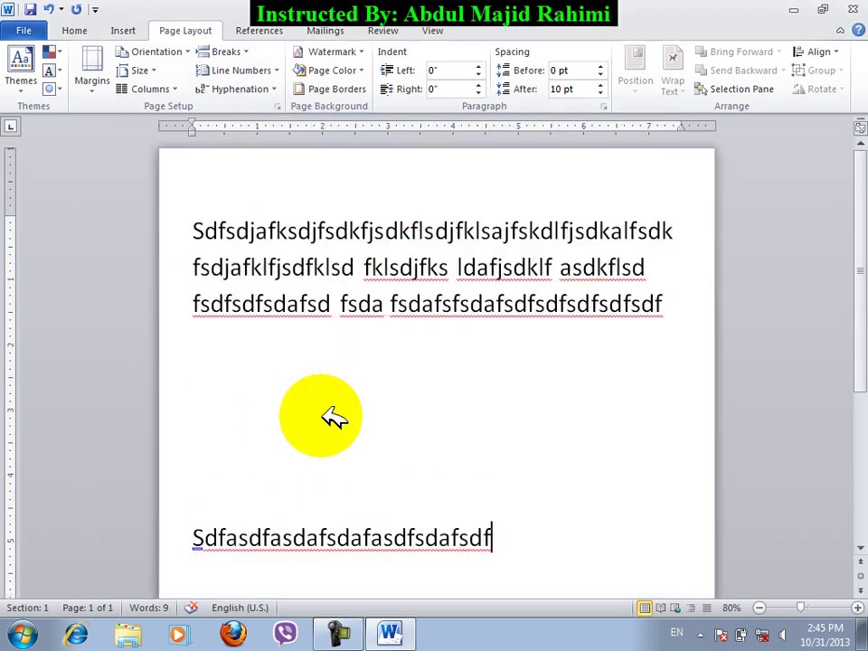
key(ctrl+a)
key(Delete)
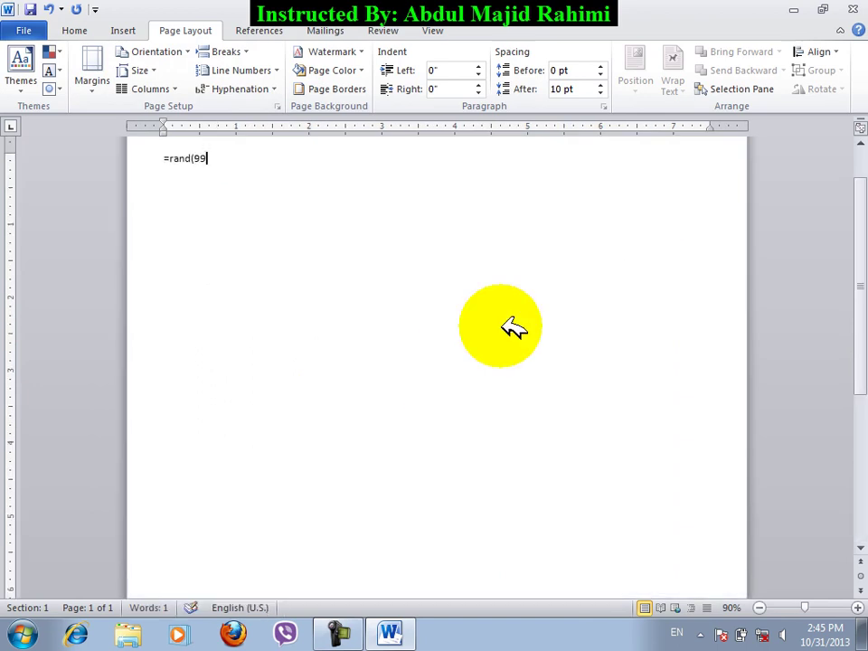
text(=rand(99))
key(Return)
scroll(520, 276, down, 5)
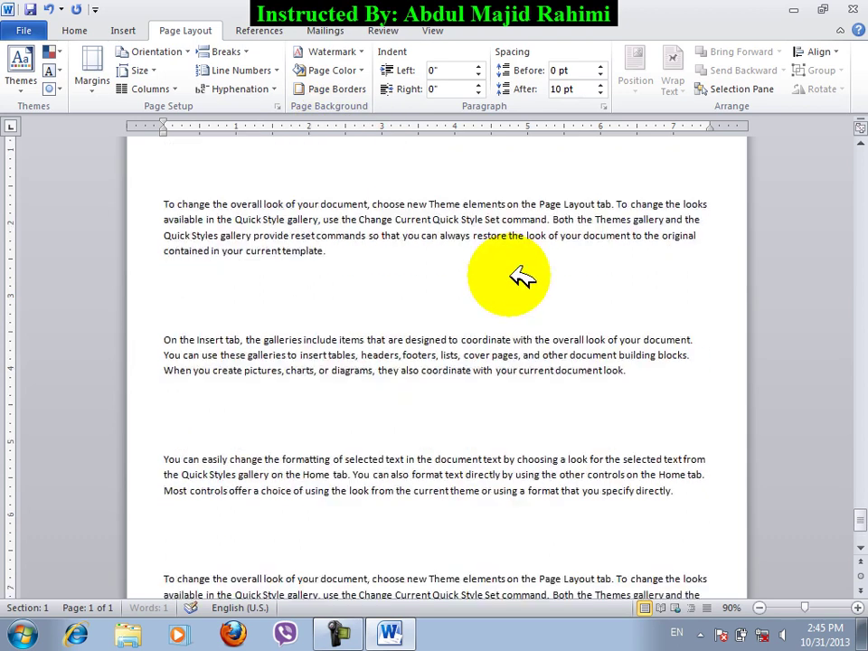
scroll(516, 272, up, 10)
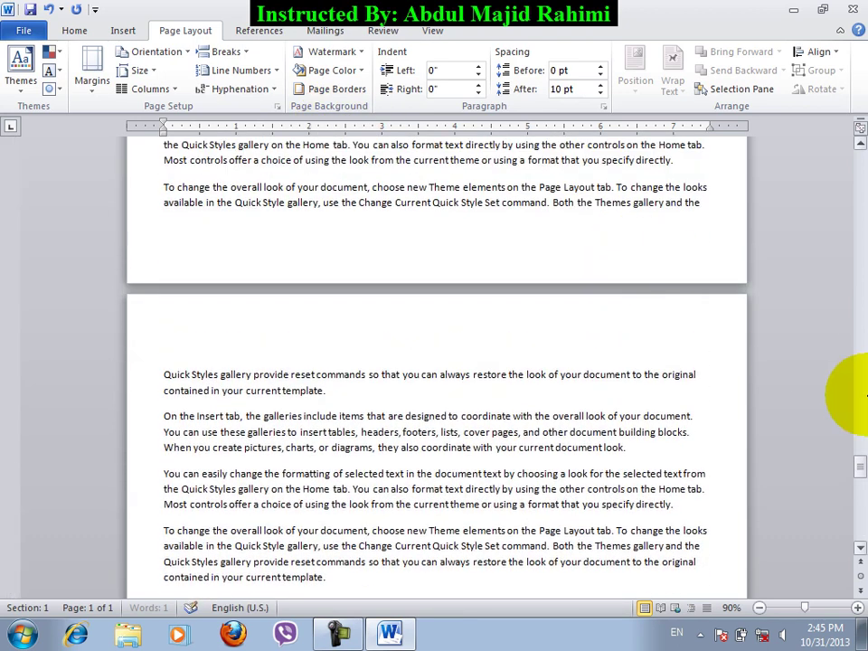
drag(861, 477, 860, 526)
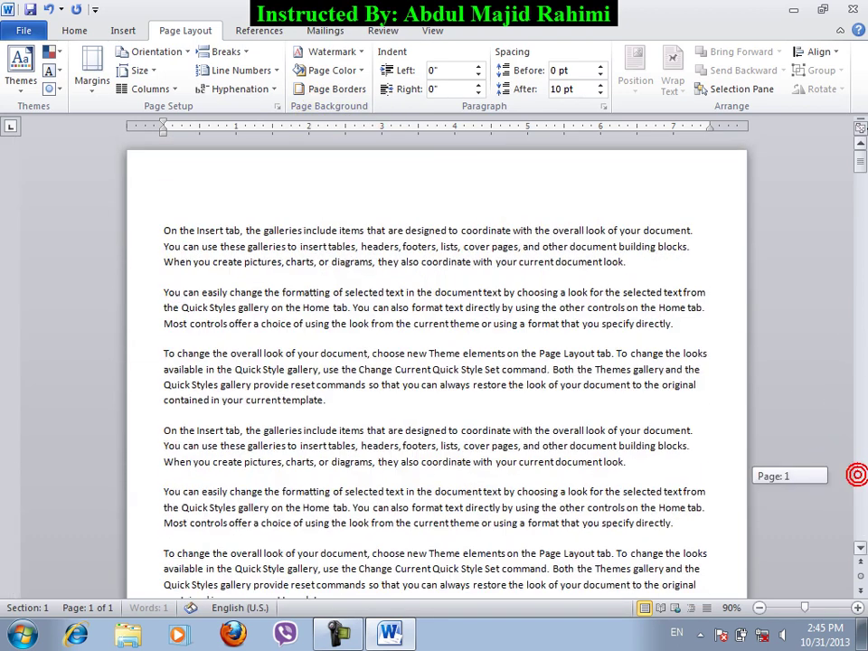
Place the cursor in the third paragraph and review the border and shading options reached from Page Setup, then cancel.
click(334, 352)
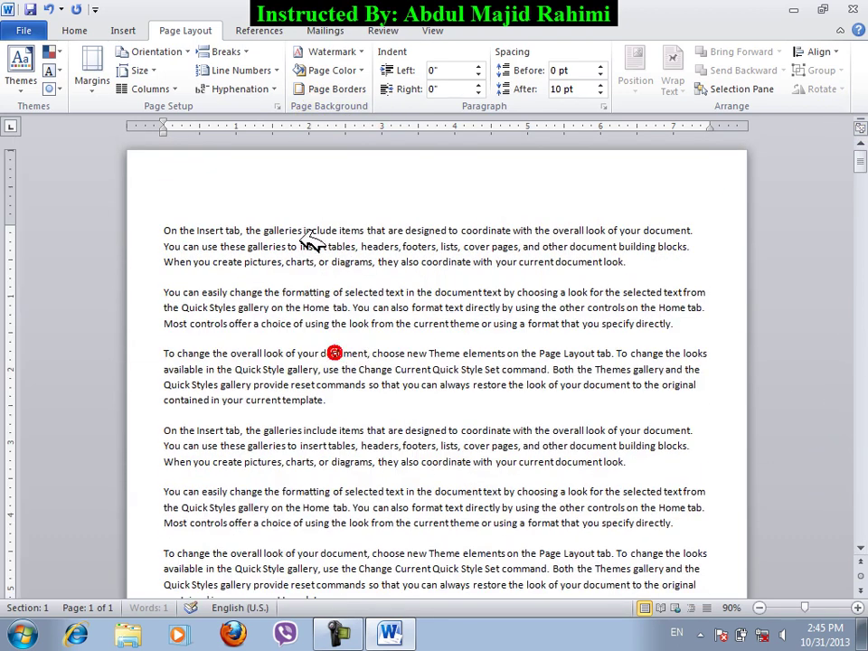
click(277, 105)
click(627, 520)
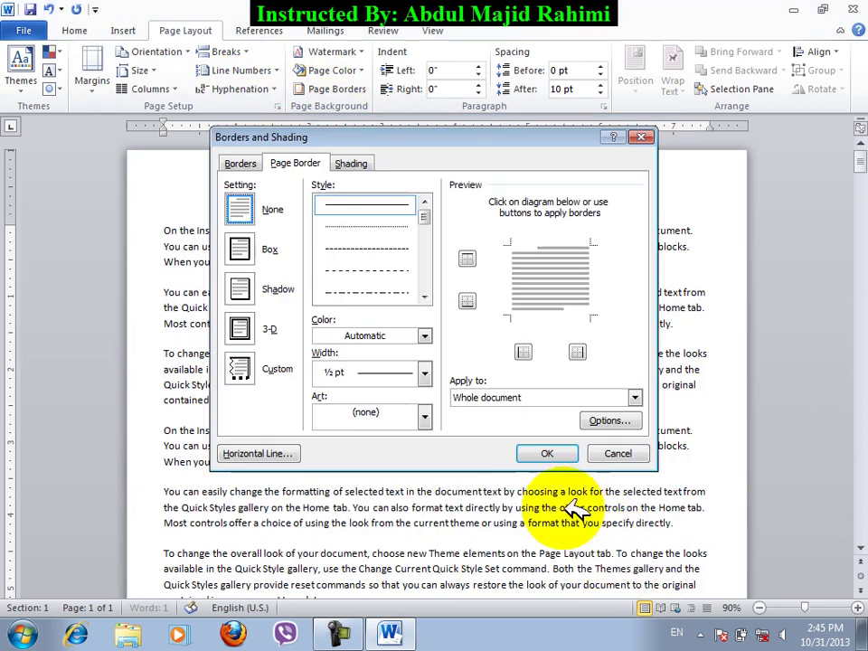
click(242, 162)
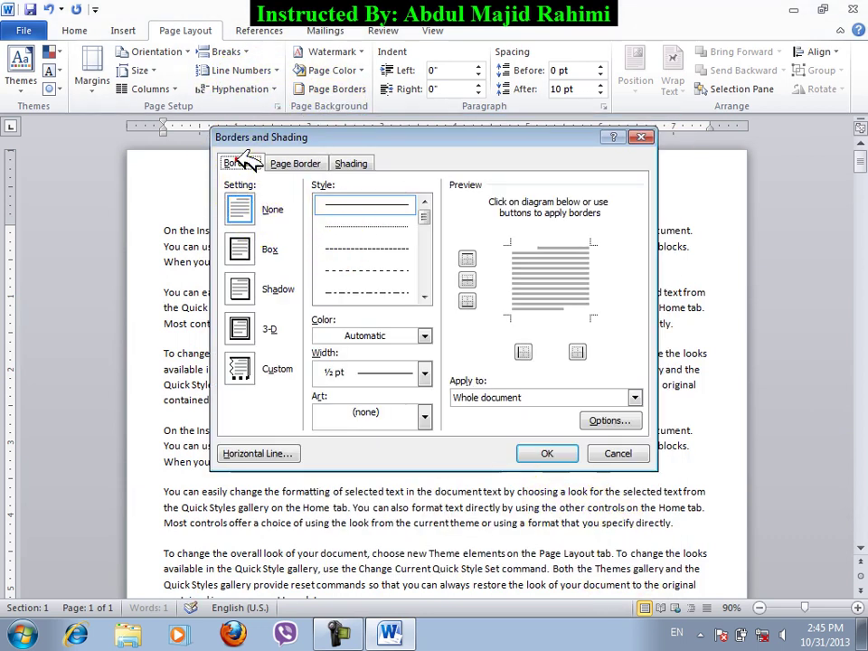
click(344, 164)
click(240, 165)
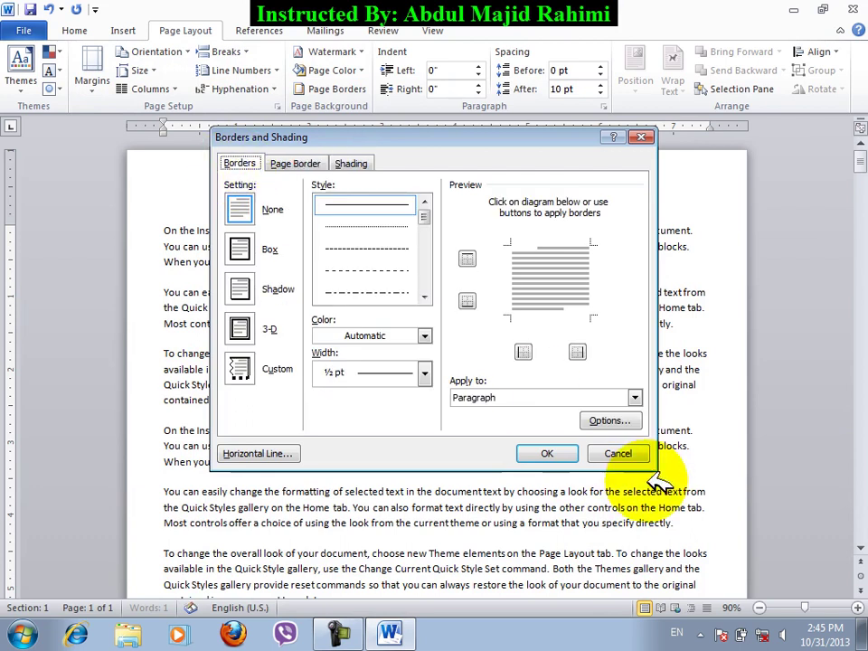
click(621, 453)
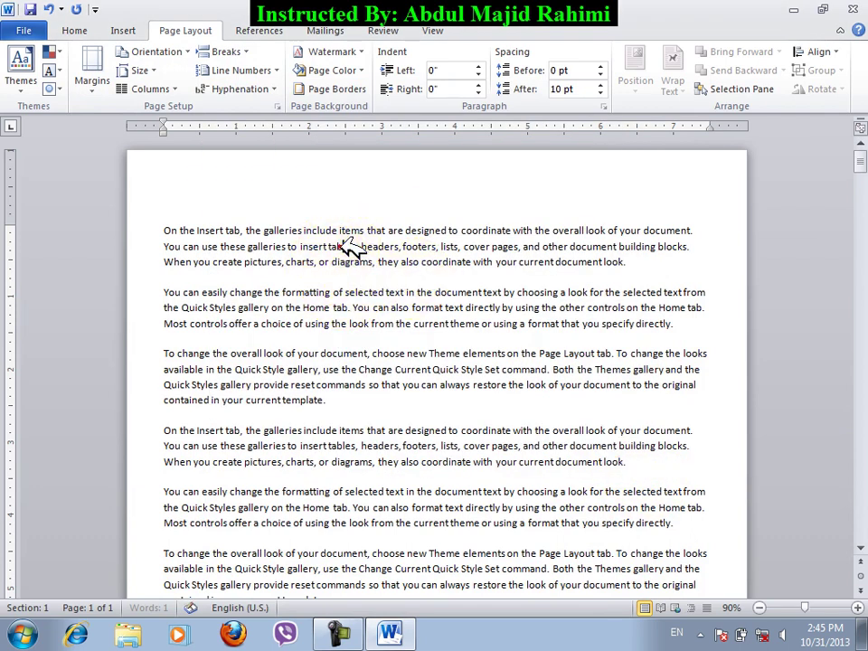
Set up a border for the third paragraph through Page Setup, comparing the Box, Shadow and 3-D settings and choosing Shadow.
click(277, 106)
click(630, 519)
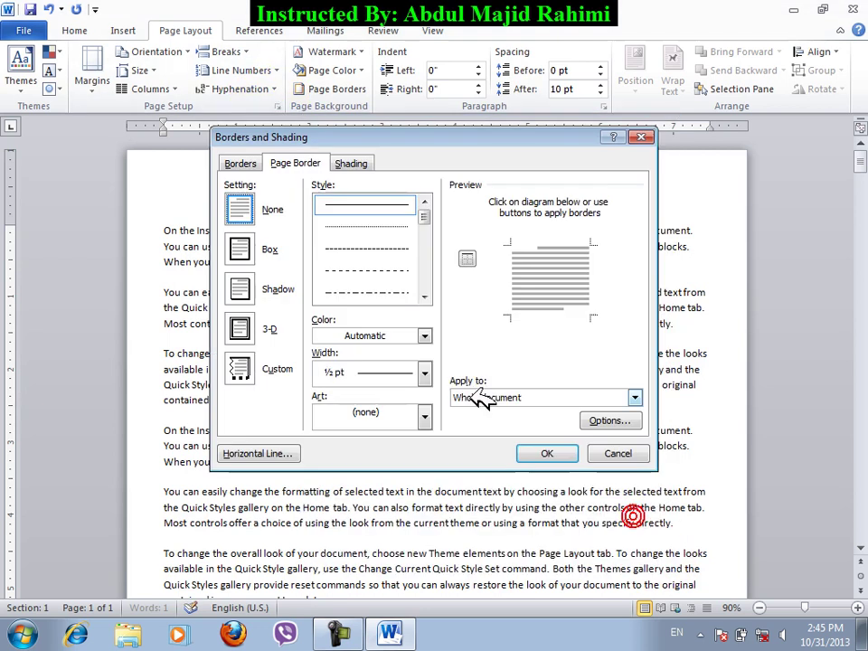
click(240, 164)
click(430, 275)
click(240, 249)
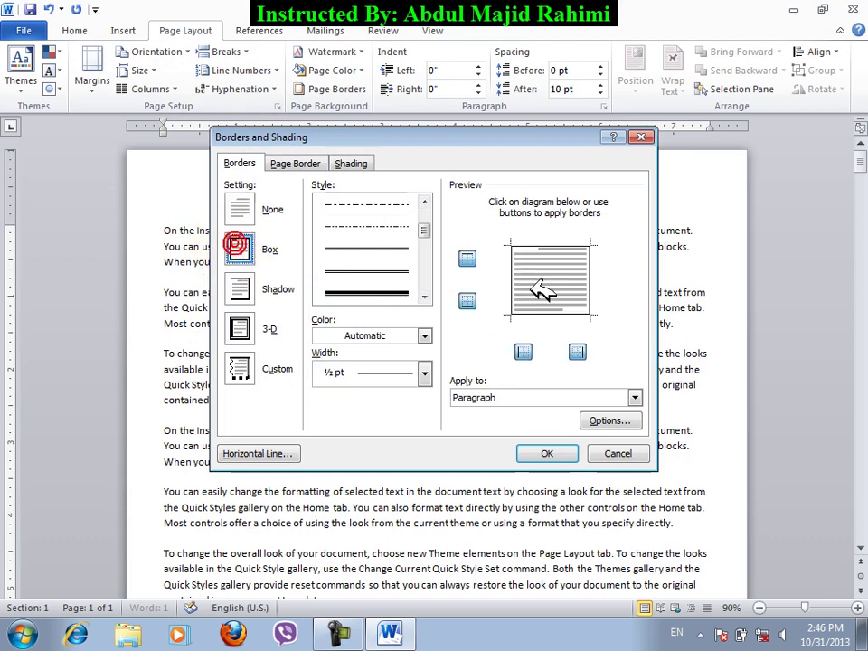
click(243, 287)
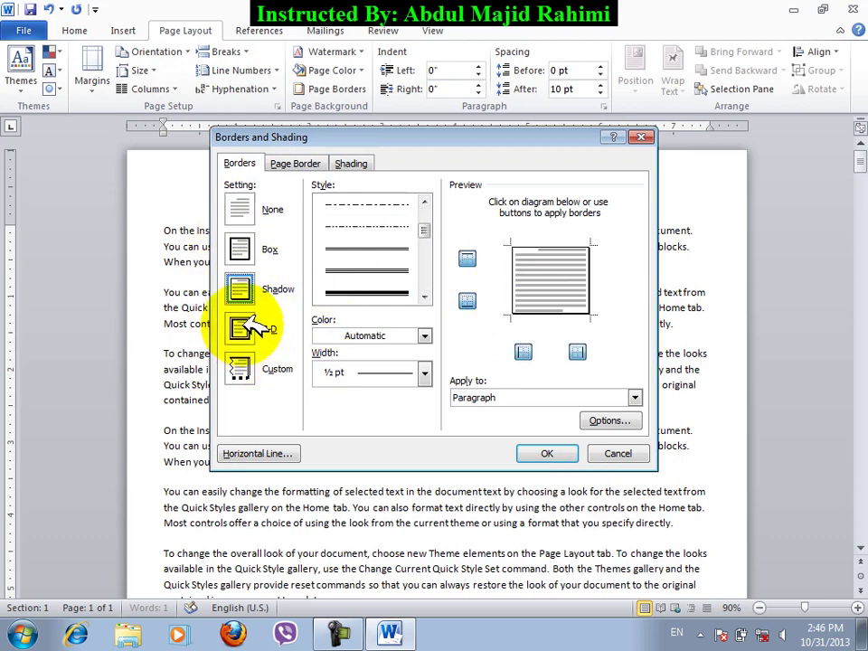
click(243, 328)
click(240, 289)
Give the paragraph border a thick-and-thin double line style, a green color and a 2 ¼ pt width.
click(426, 295)
click(395, 272)
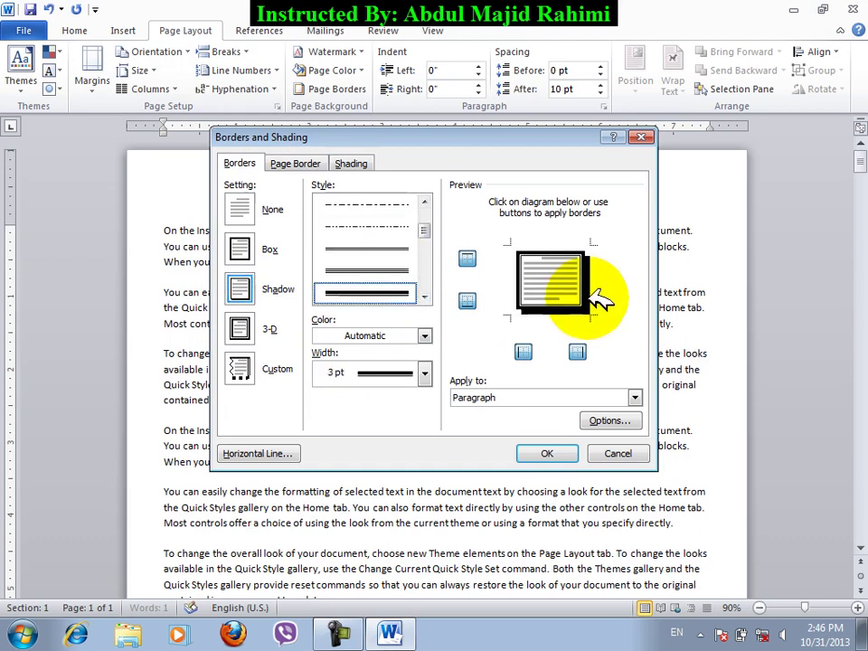
click(424, 336)
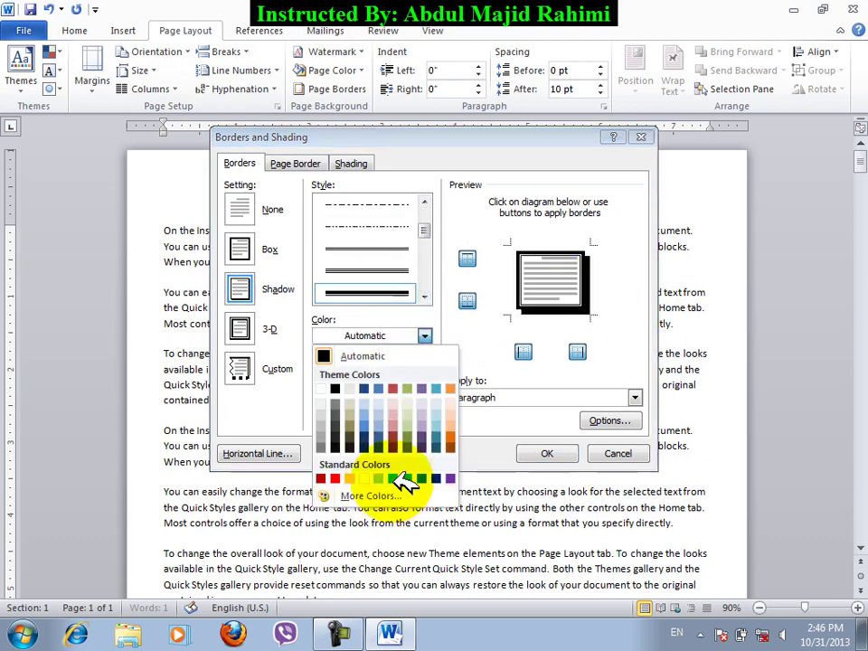
click(392, 478)
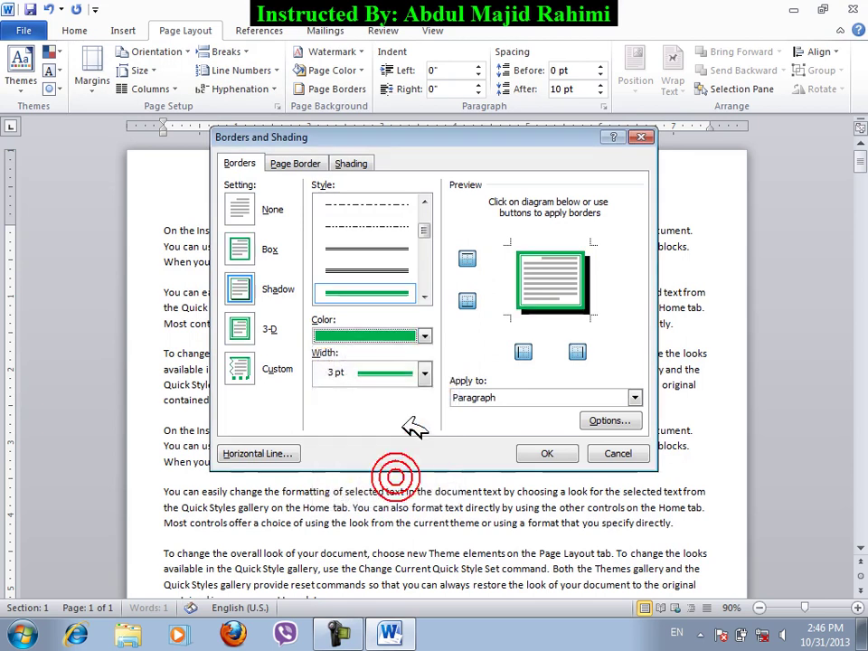
click(422, 372)
click(402, 418)
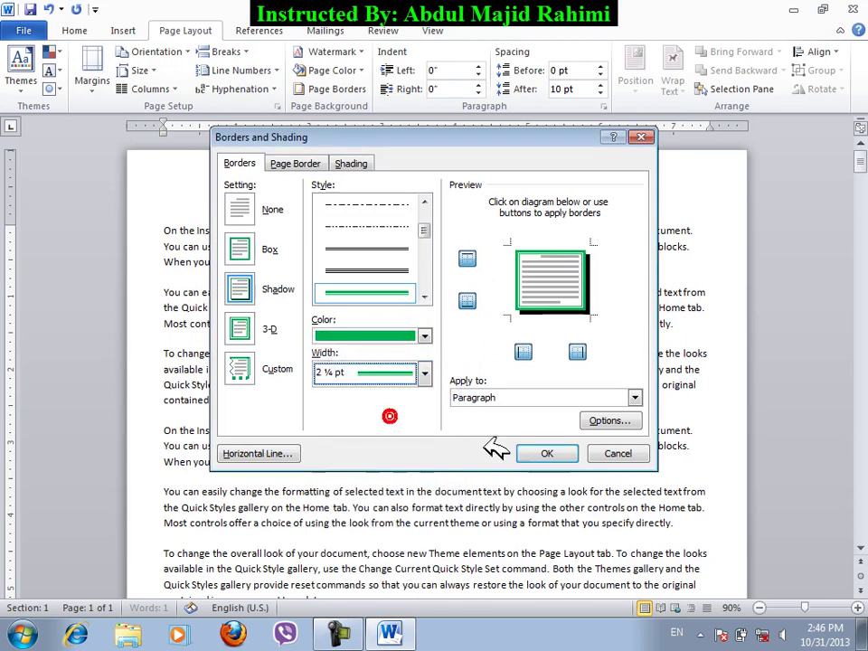
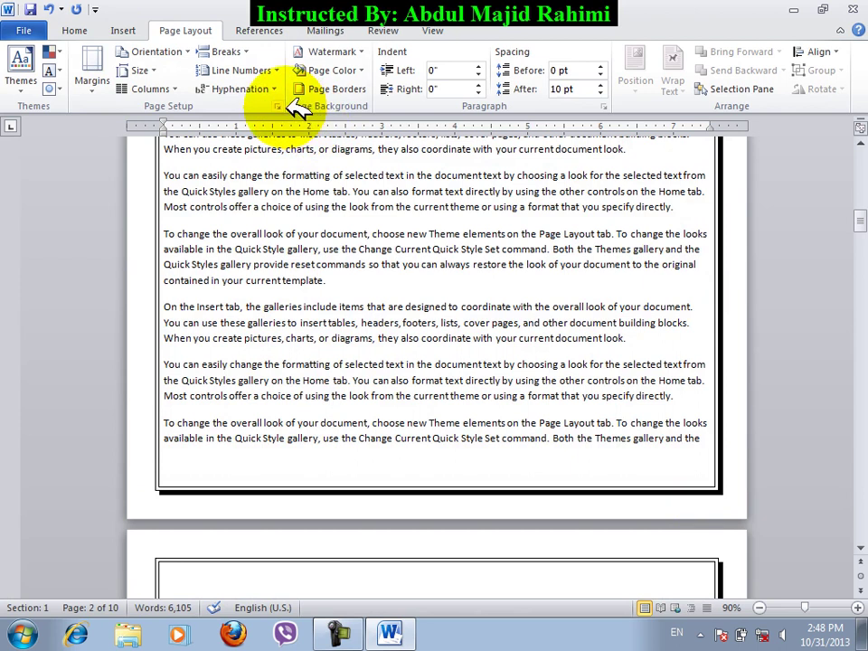
Apply a red flower art page border to the whole document, keeping the 12 pt width.
click(633, 518)
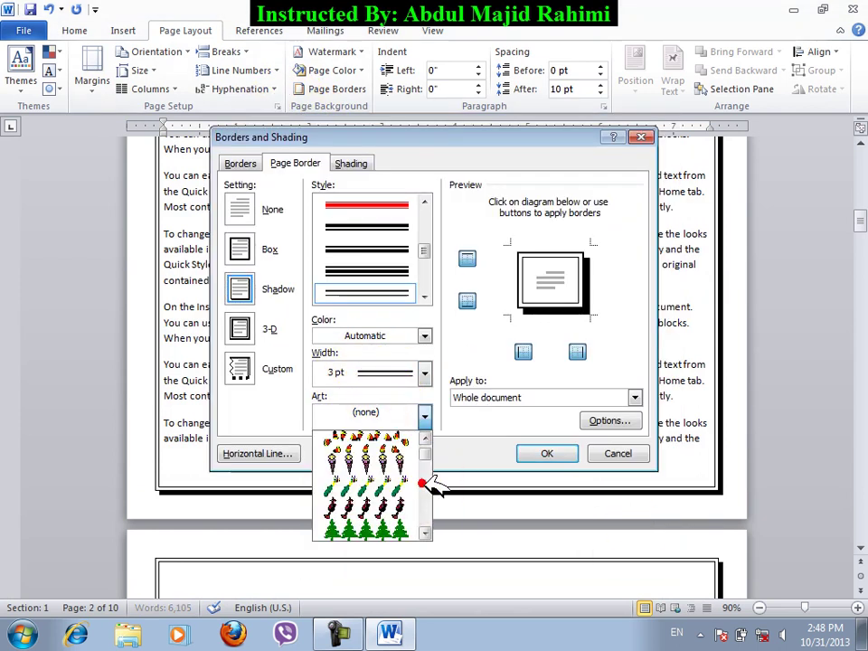
mouse_move(429, 461)
mouse_down()
mouse_move(430, 503)
mouse_move(430, 459)
mouse_up()
click(389, 485)
click(414, 415)
click(376, 502)
click(550, 454)
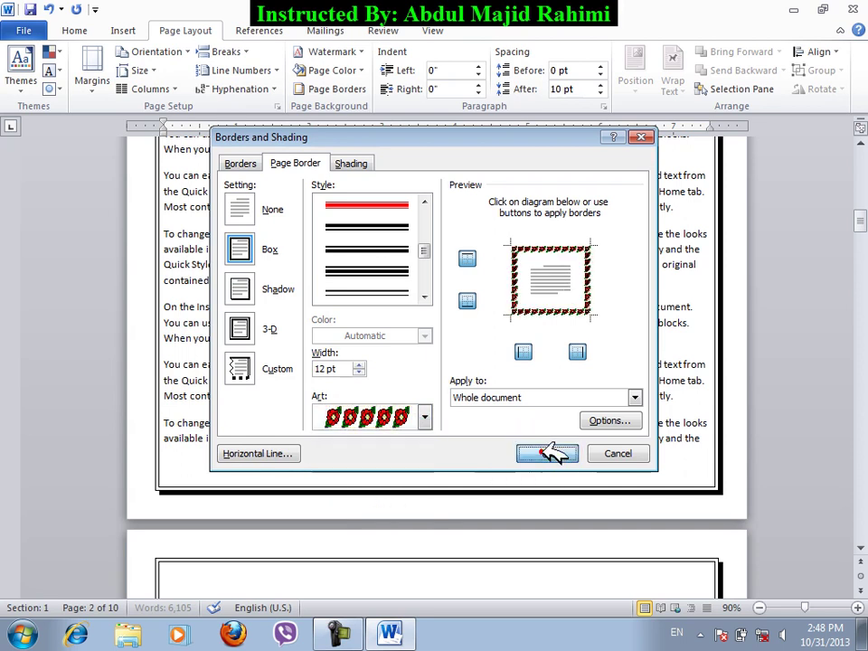
scroll(380, 271, up, 4)
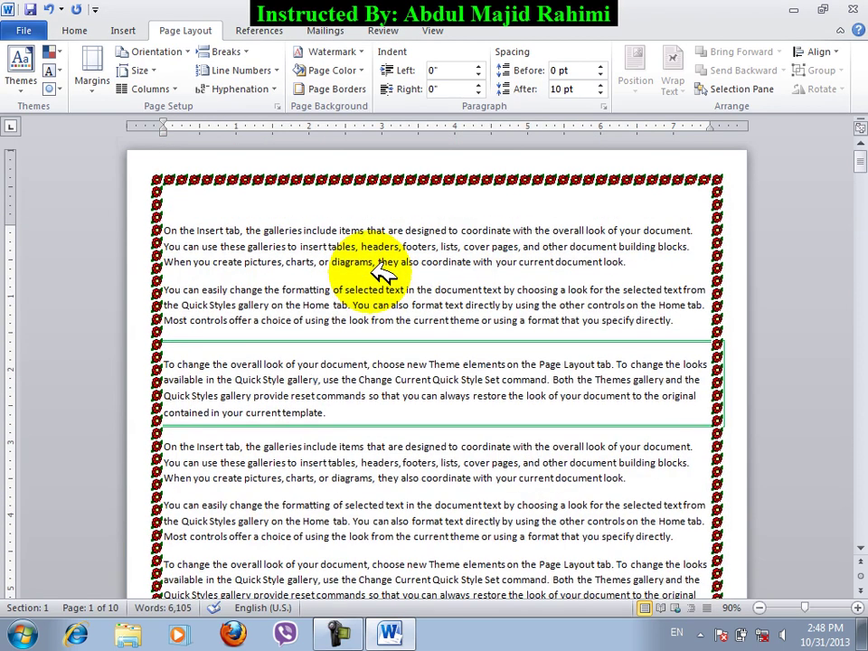
Increase the width of the flower page border to 31 pt through the Page Setup border options.
click(278, 107)
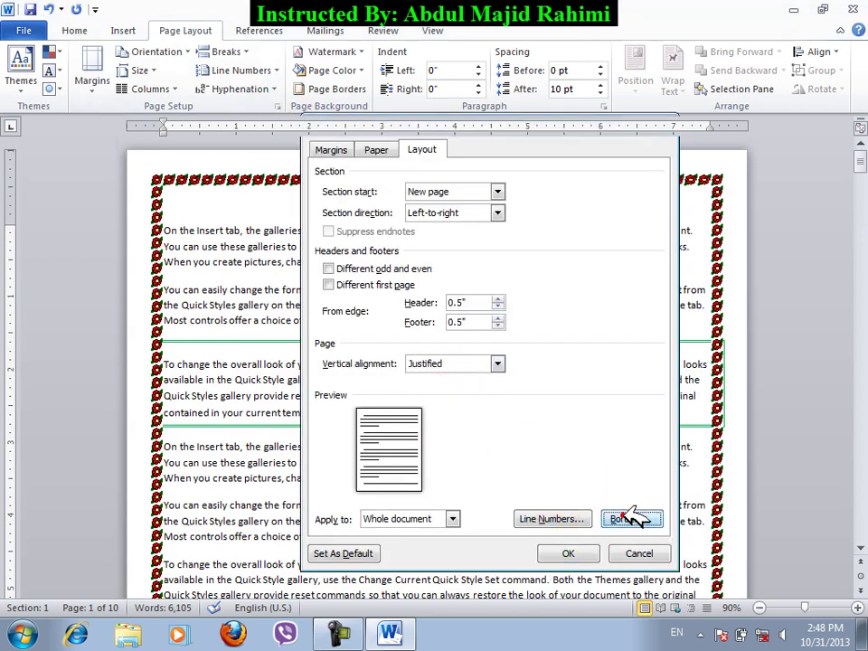
click(627, 517)
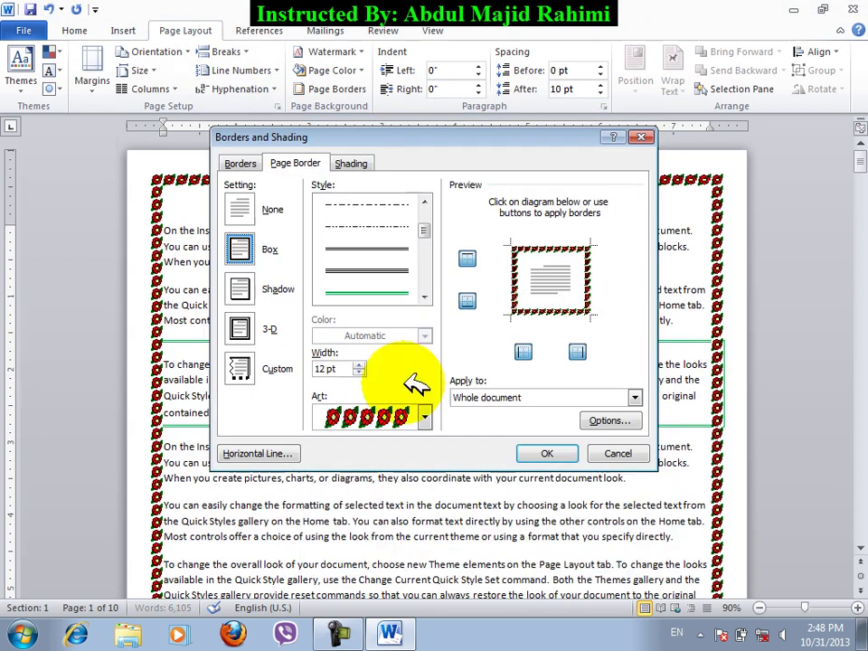
click(359, 365)
click(546, 453)
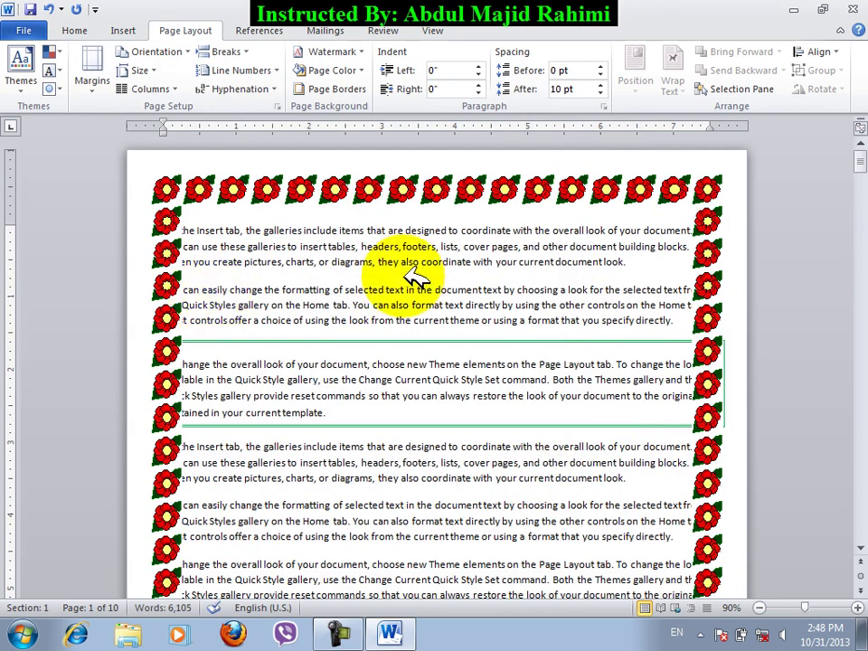
Set the page border's top, bottom, left and right margins to 31 pt, measured from the edge of page.
click(278, 106)
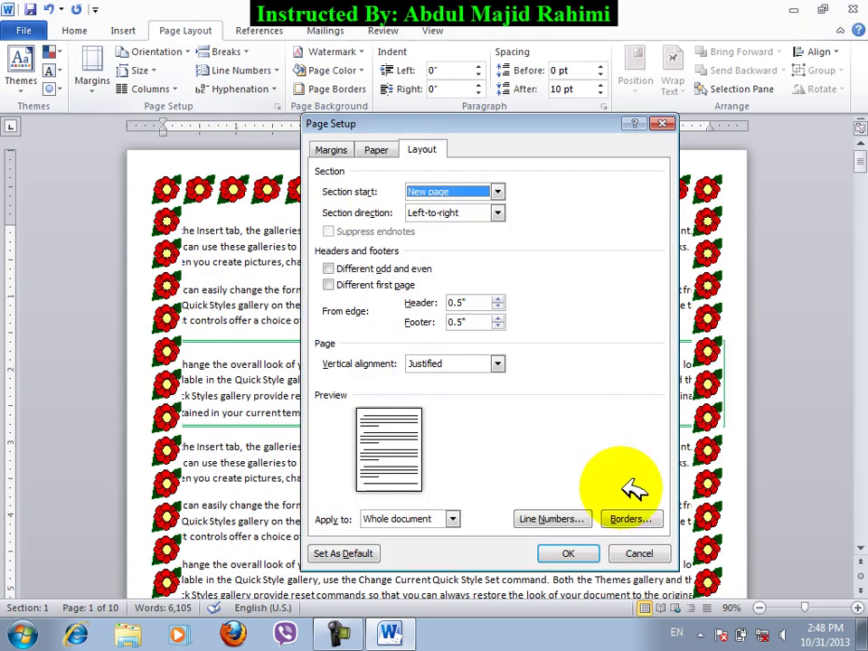
click(631, 516)
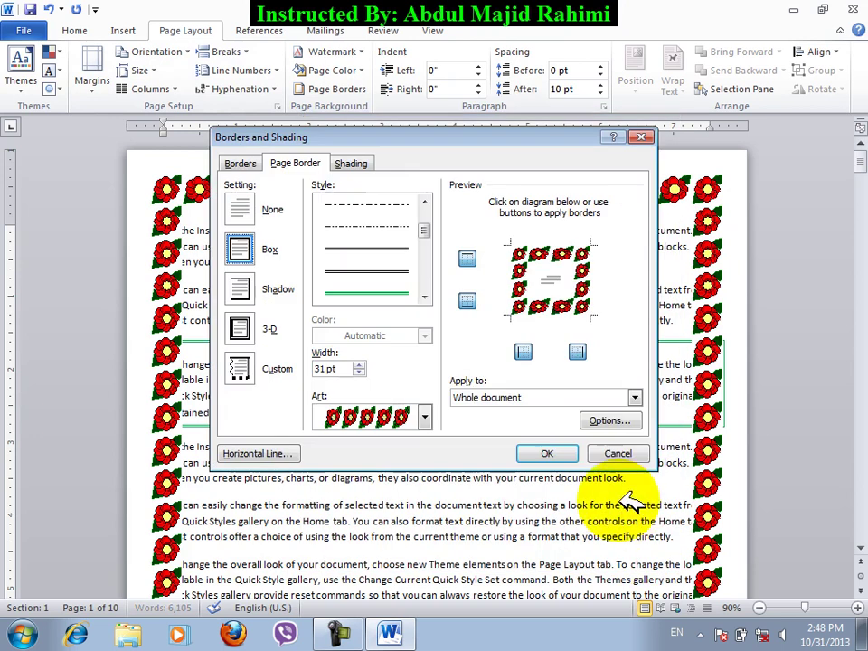
click(609, 421)
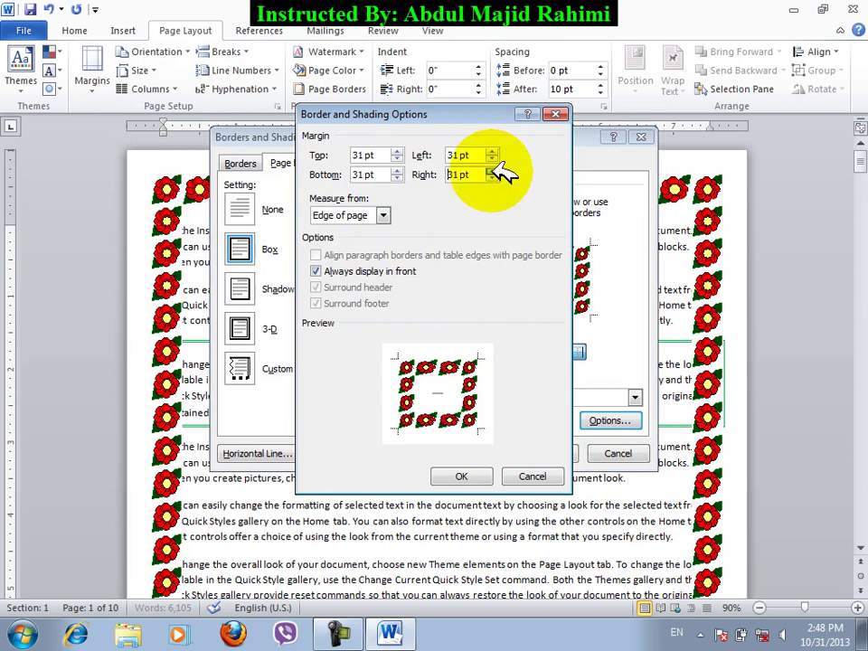
click(462, 473)
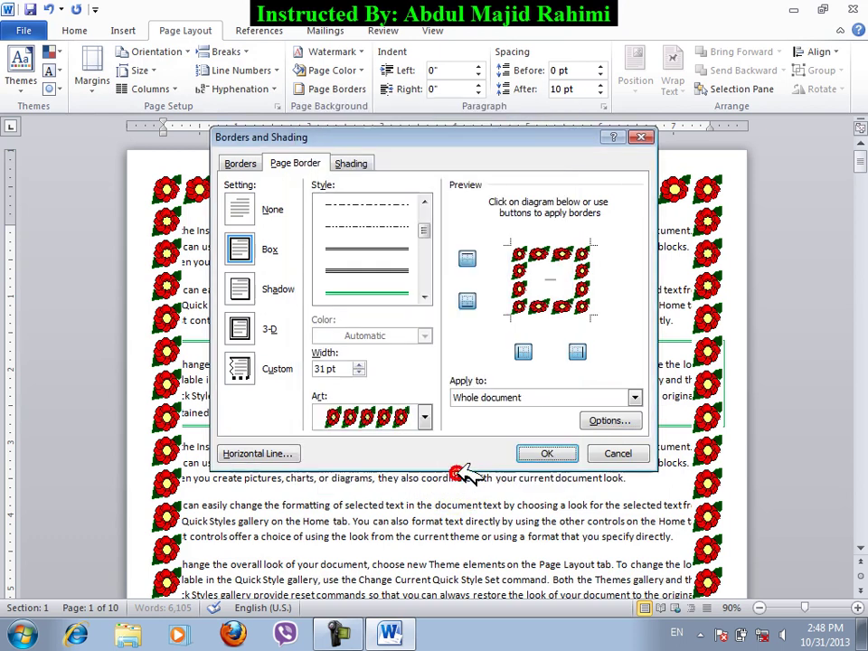
click(547, 453)
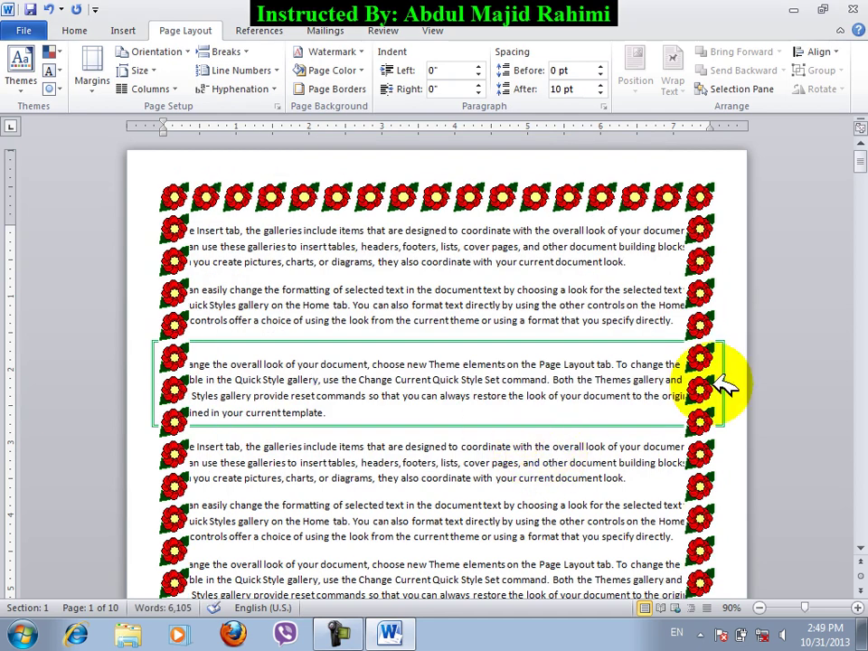
Set all four page border margins to 0 so the flower border sits at the edge of the page.
click(276, 105)
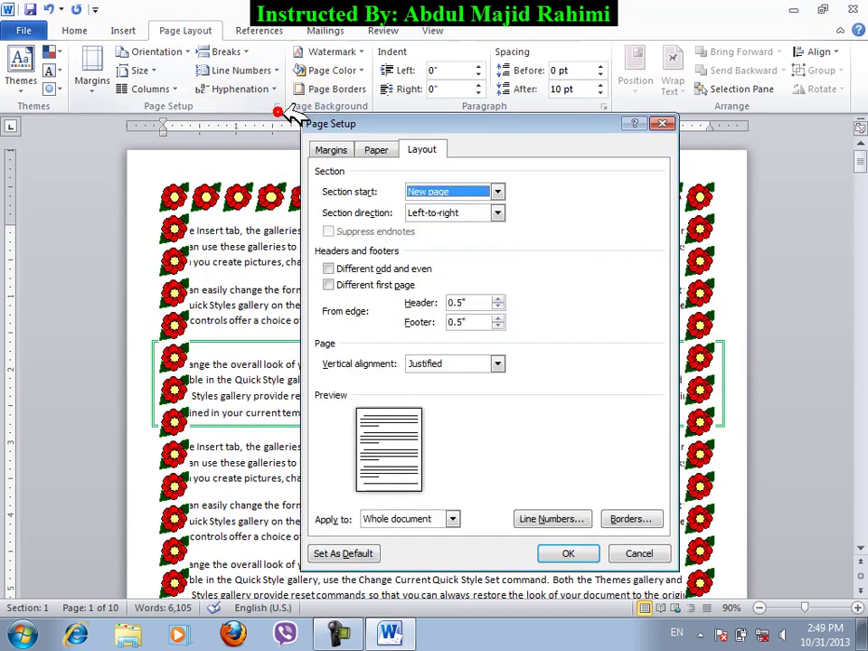
click(624, 519)
click(607, 421)
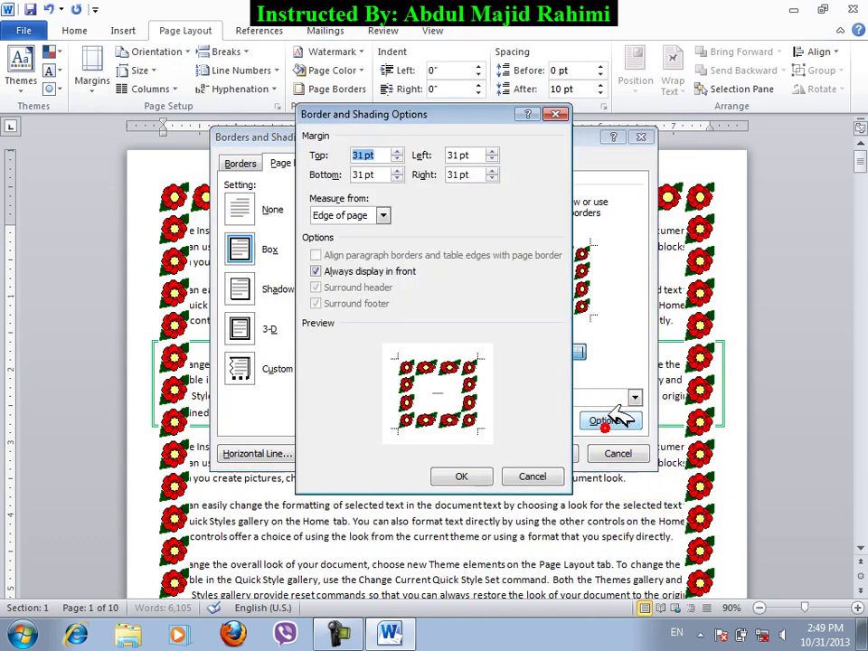
text(0)
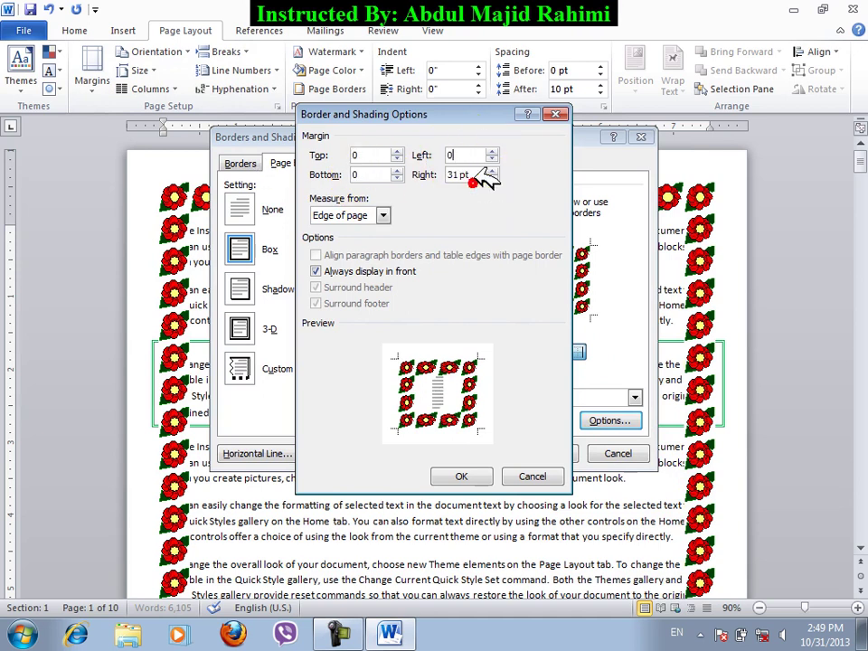
click(463, 474)
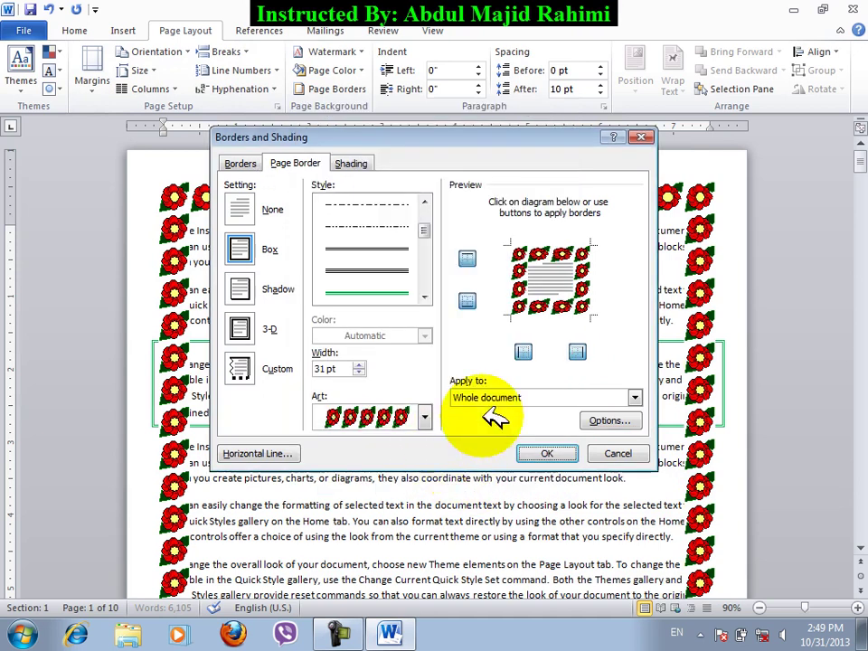
click(547, 452)
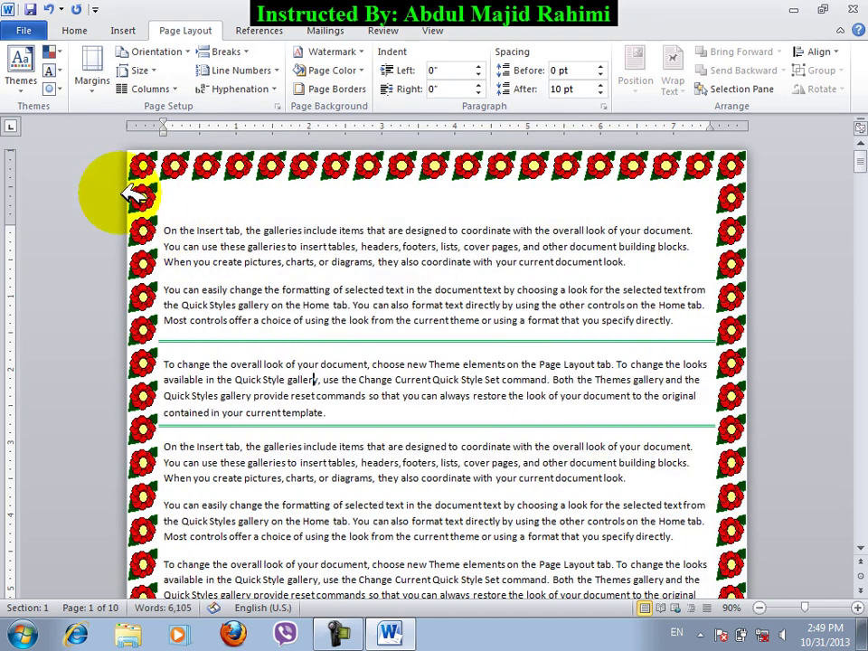
scroll(253, 542, down, 4)
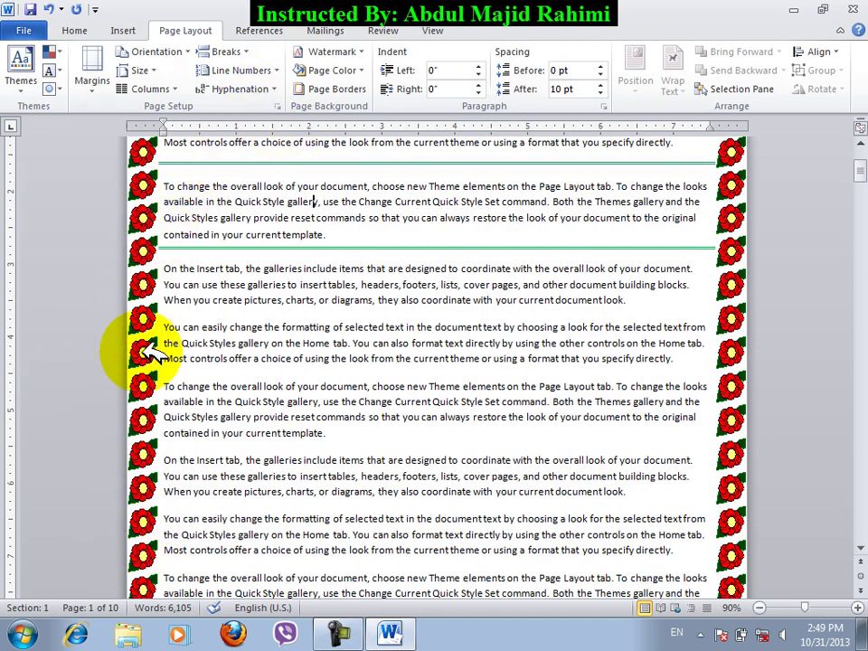
Review the page border's art designs and apply-to choices, keep Whole document, and inspect the border across the pages.
click(277, 106)
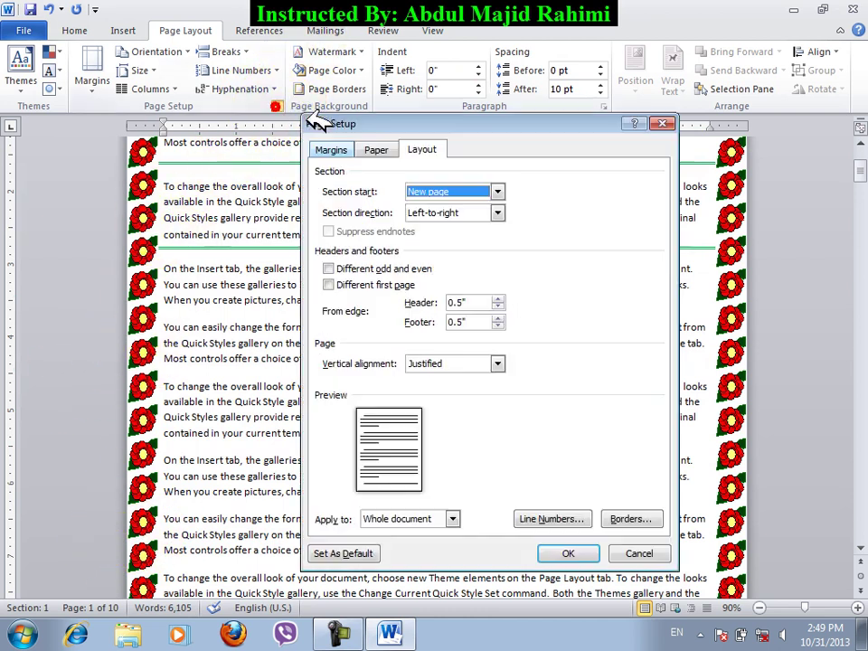
click(630, 520)
click(389, 416)
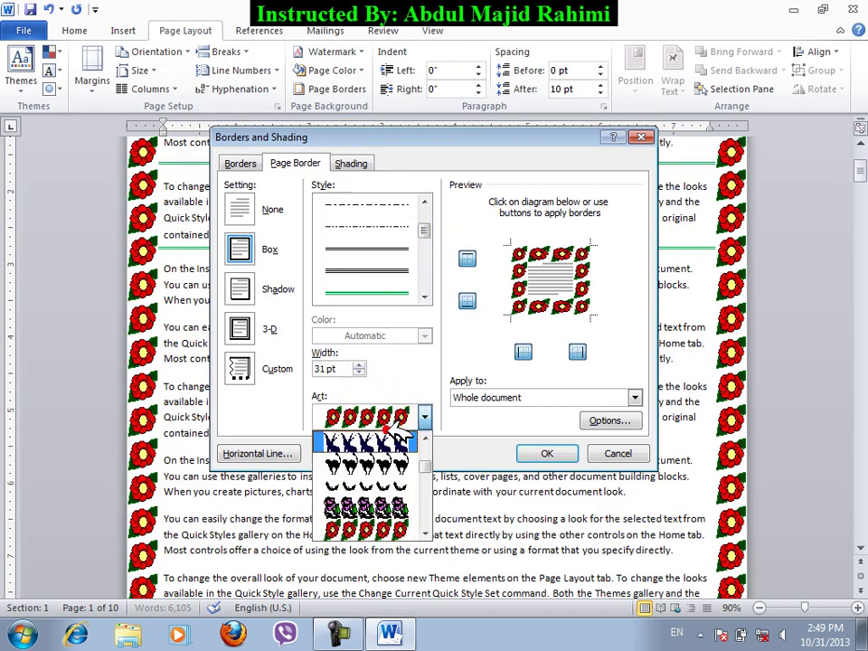
scroll(405, 529, down, 6)
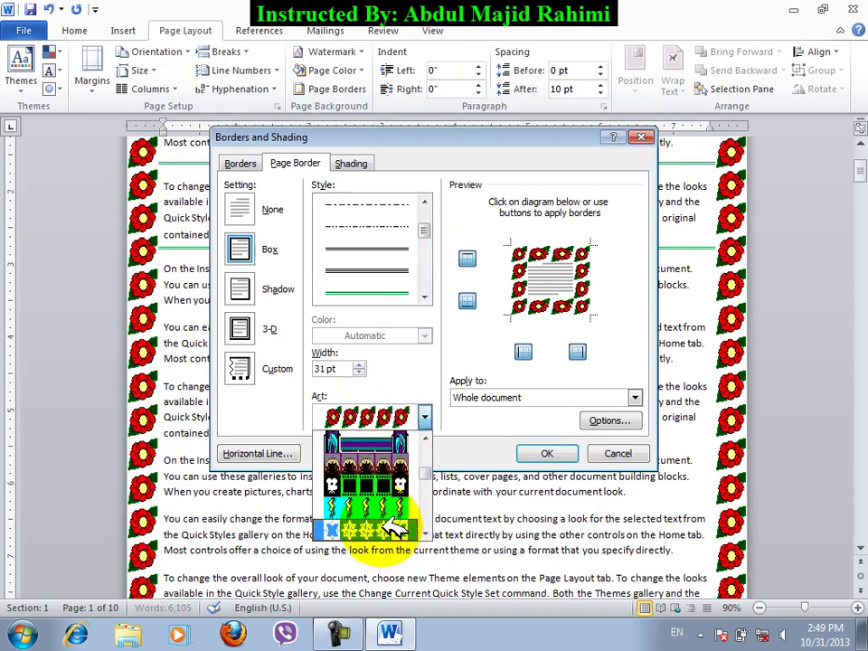
click(493, 406)
click(500, 400)
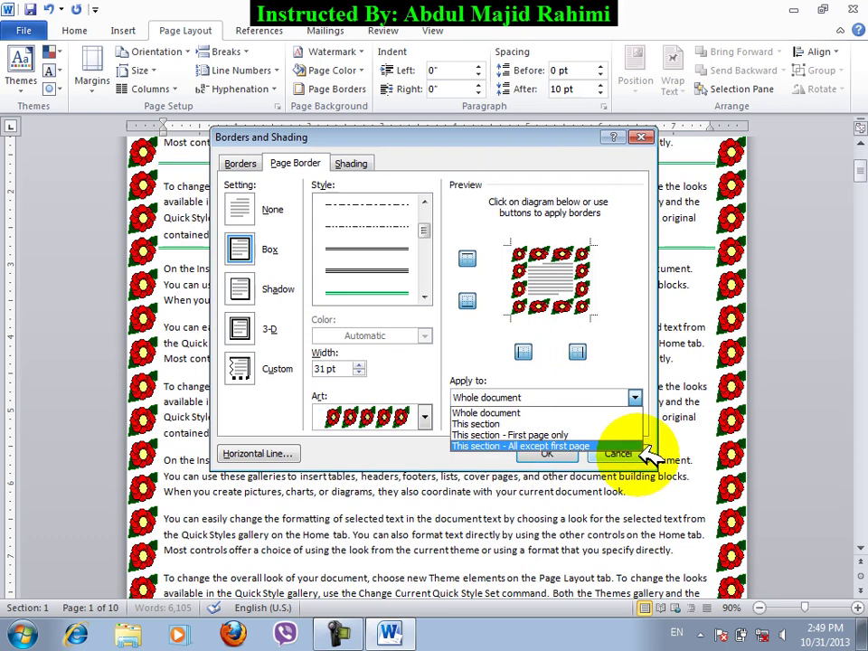
click(574, 411)
click(568, 450)
scroll(582, 372, down, 2)
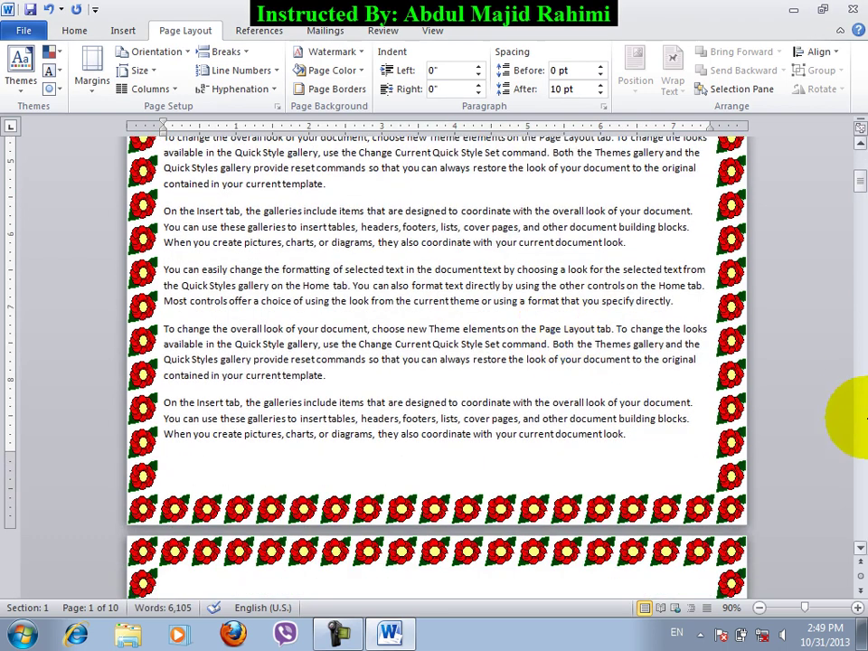
drag(860, 183, 823, 141)
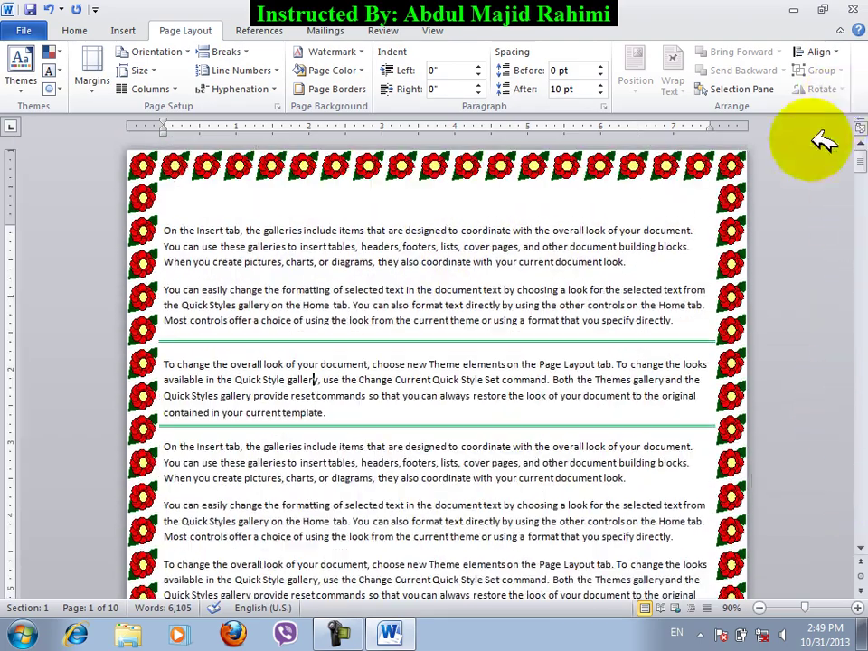
Restrict the flower page border to the first page of this section and check the page that follows.
click(277, 106)
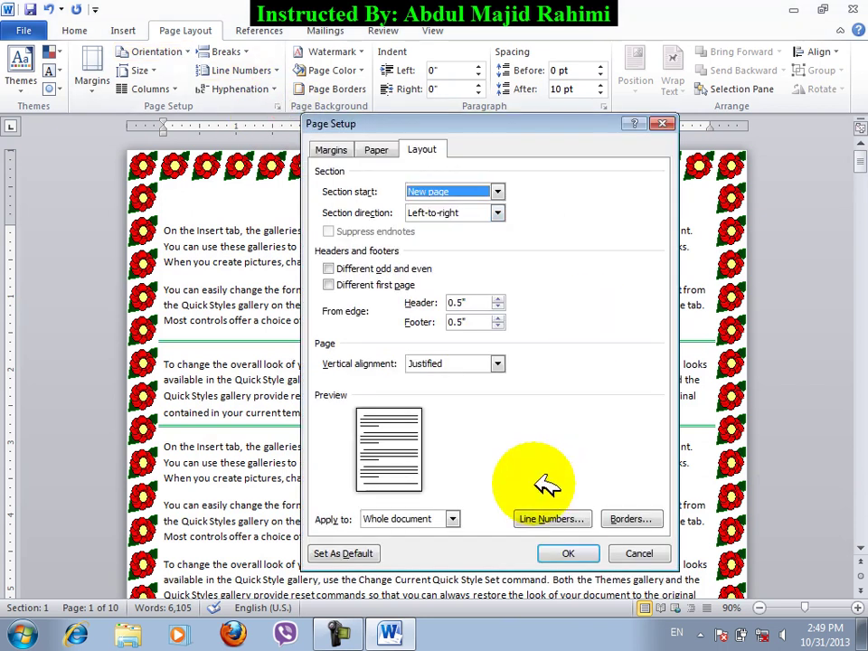
click(627, 518)
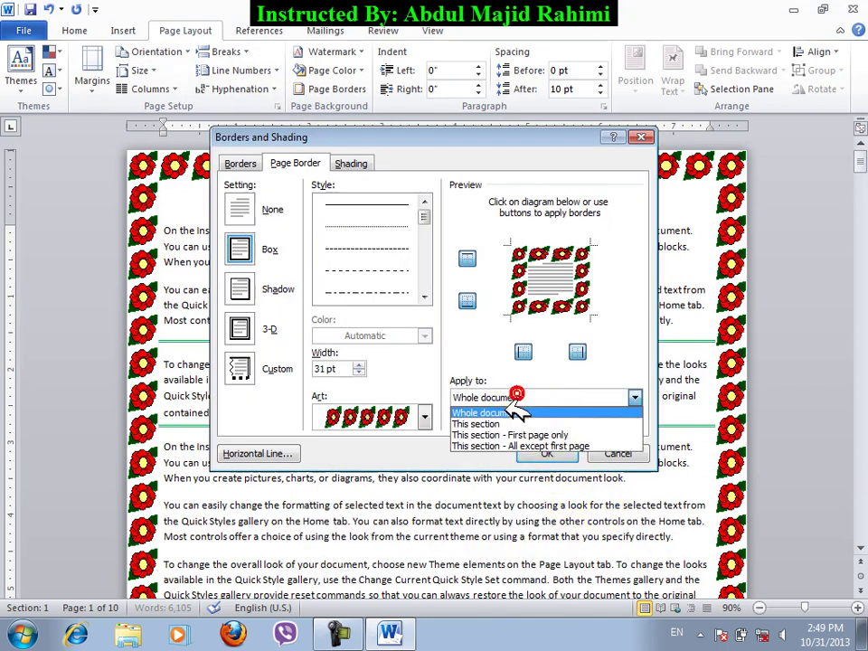
click(547, 452)
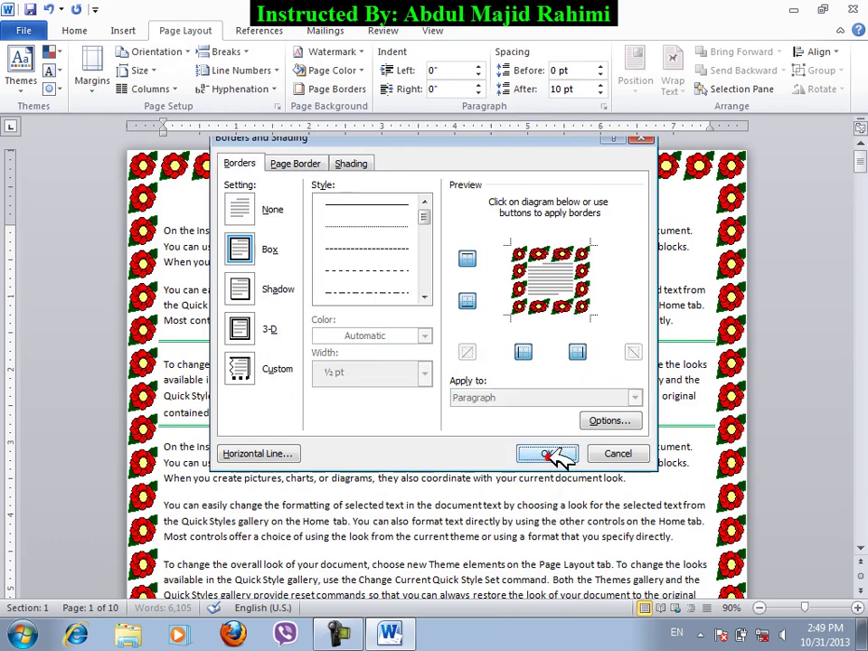
scroll(533, 425, down, 10)
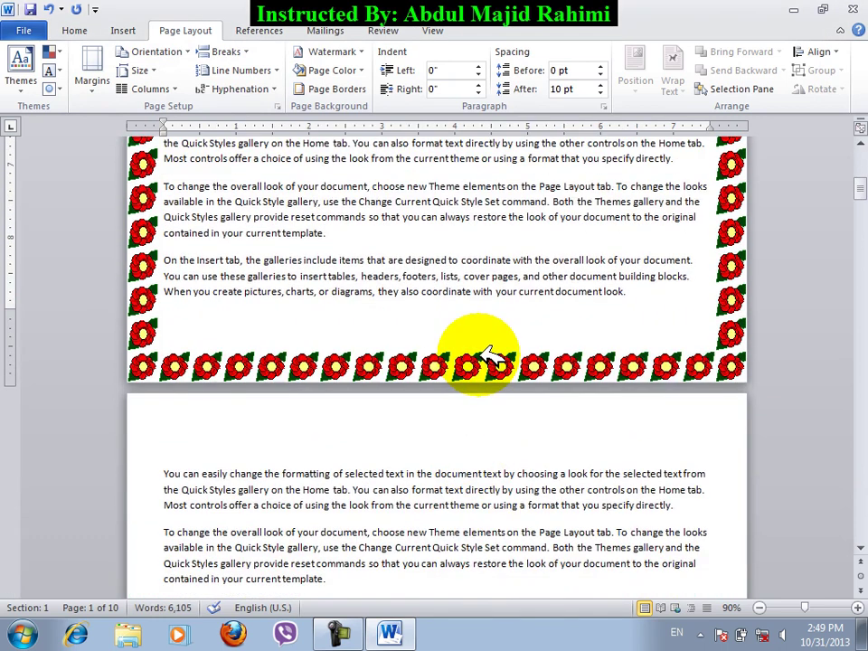
Apply the flower page border to This section - All except first page and check the first two pages.
double_click(487, 351)
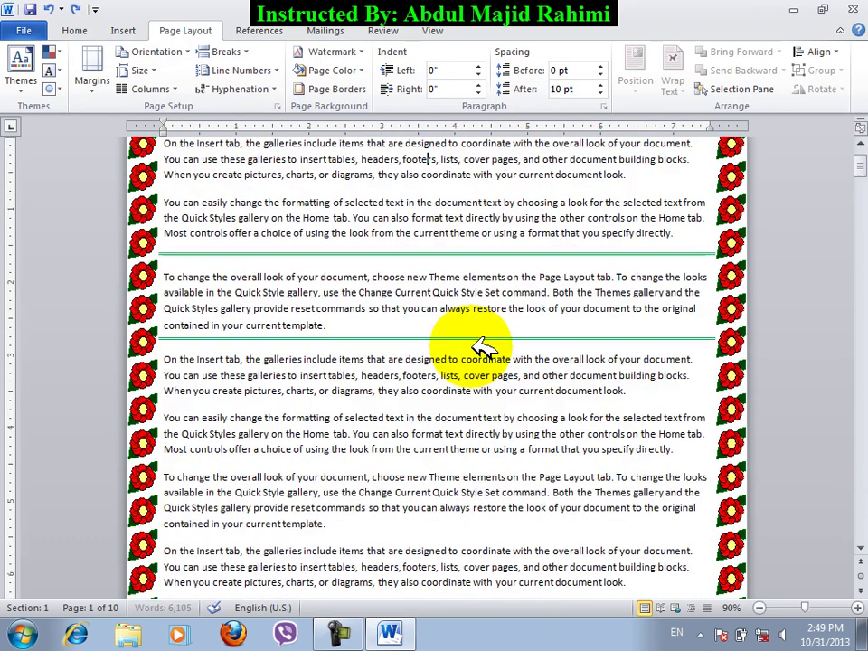
click(278, 106)
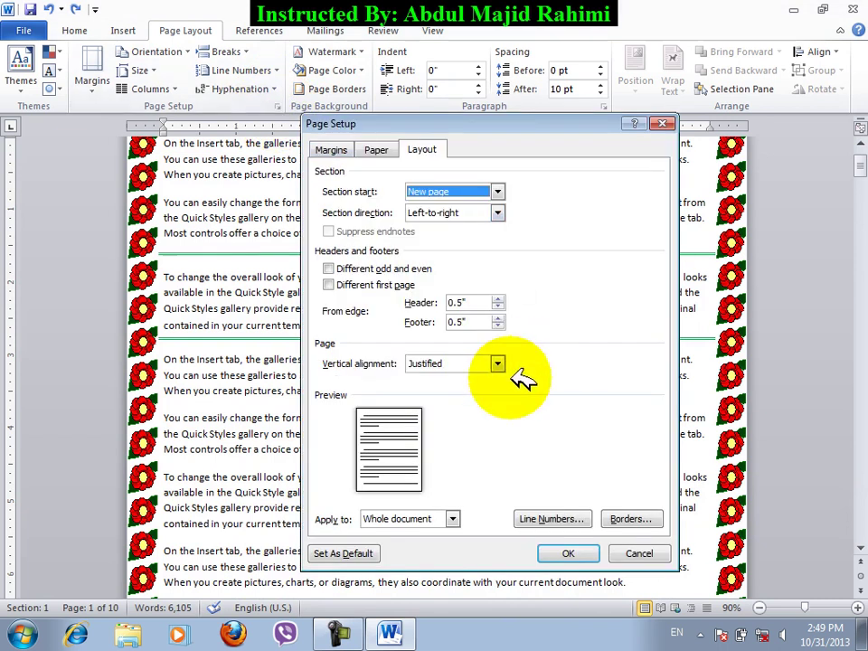
click(621, 517)
click(514, 396)
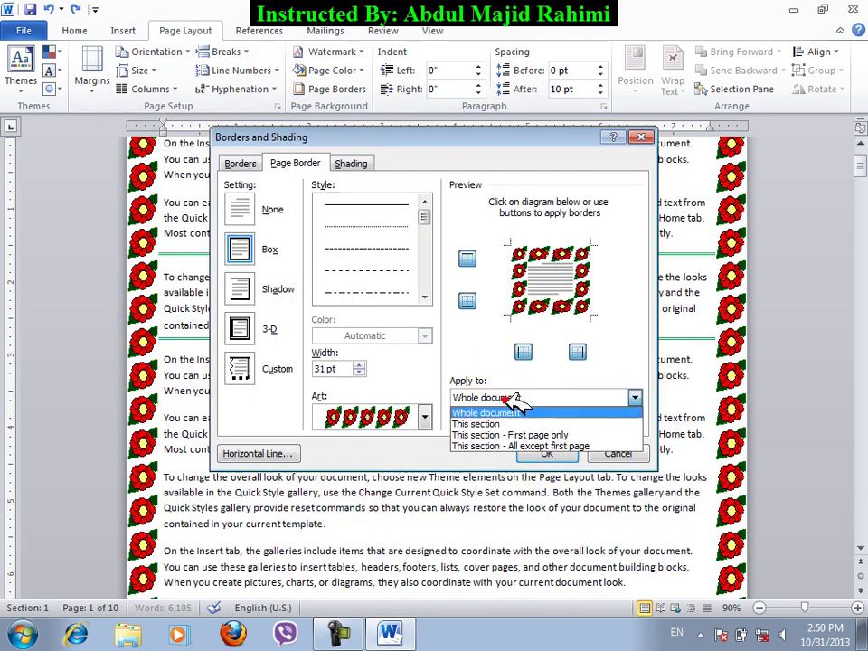
click(554, 453)
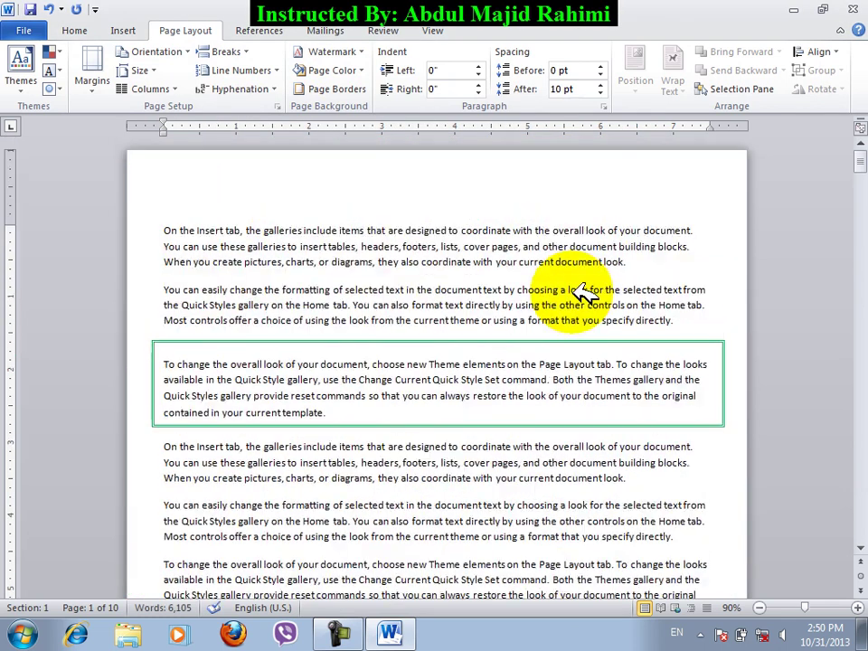
scroll(579, 292, down, 10)
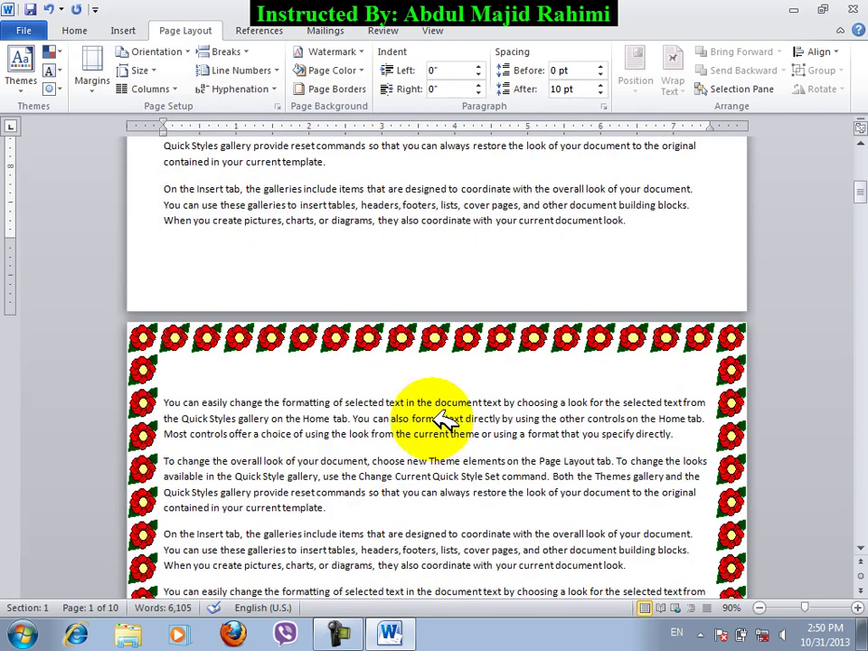
Review the page border's apply-to choices, keep This section - All except first page, and inspect the first page.
click(278, 108)
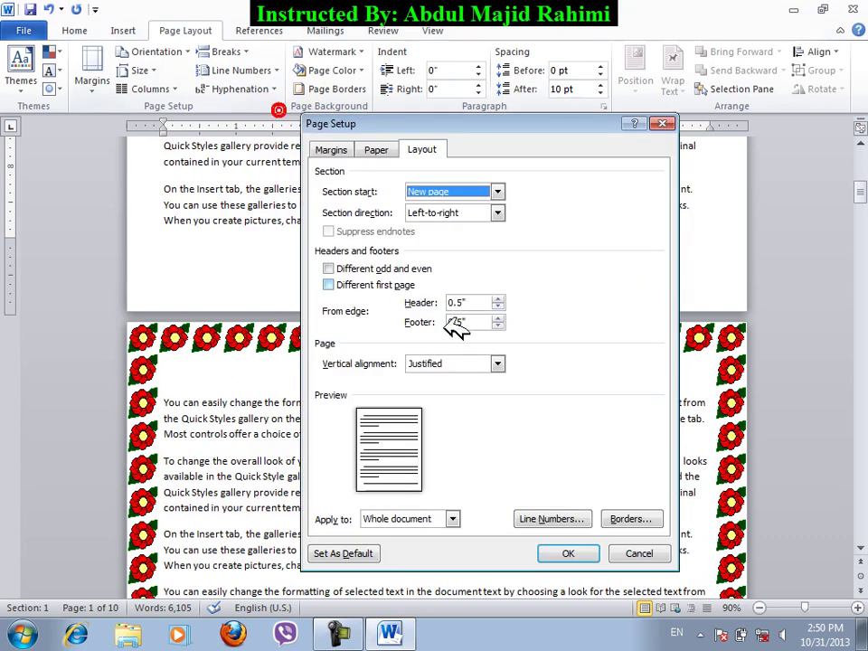
click(630, 518)
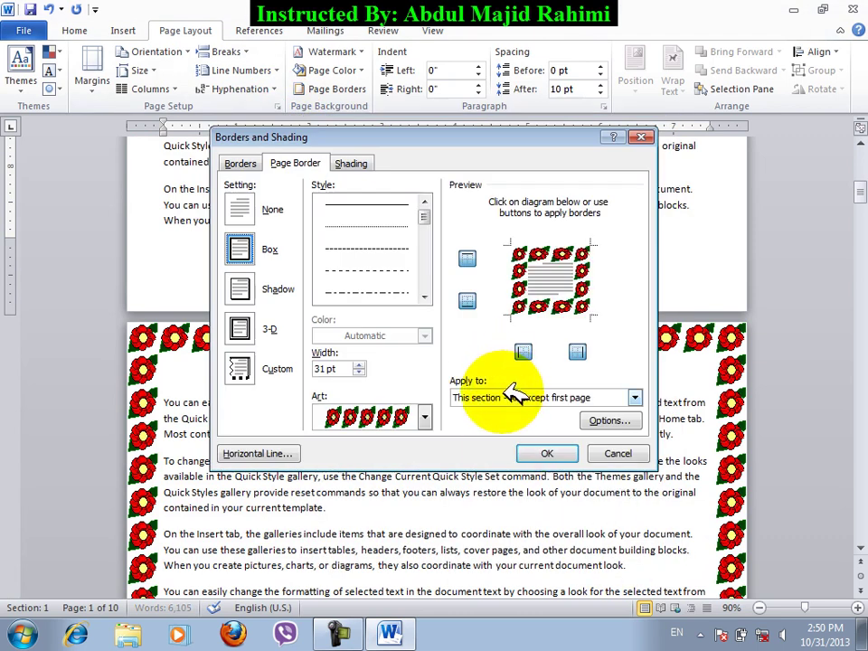
click(513, 395)
click(610, 447)
click(637, 454)
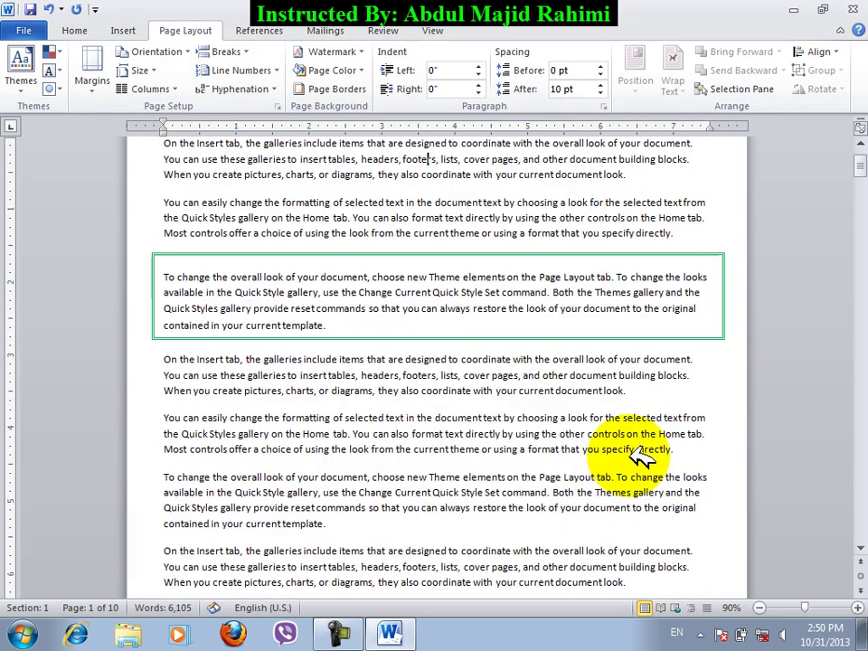
scroll(461, 334, up, 2)
scroll(461, 334, down, 8)
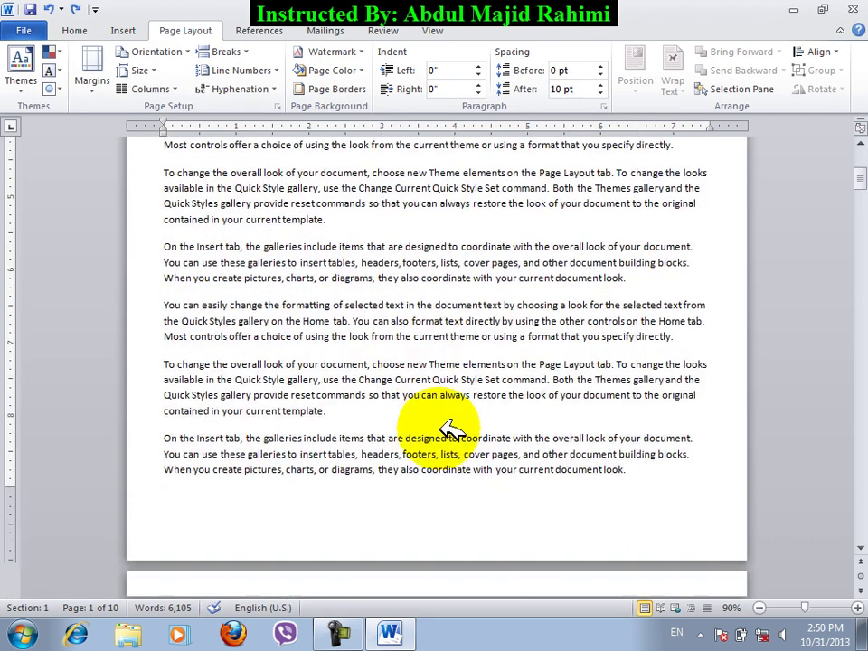
Set the page border's art to (none), keeping the plain box on all pages except the first, and check the pages.
click(277, 107)
click(651, 519)
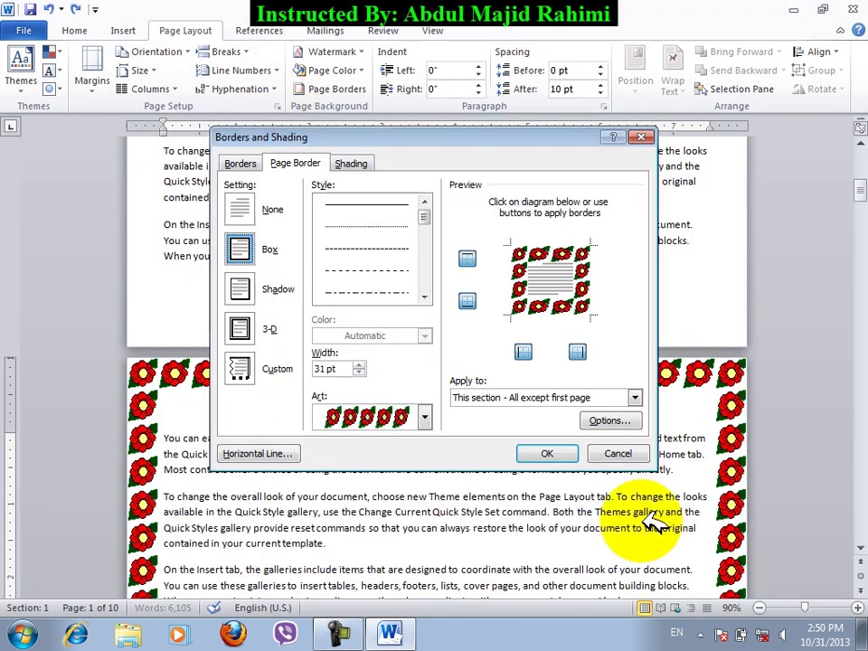
click(424, 416)
click(426, 460)
click(393, 441)
click(547, 453)
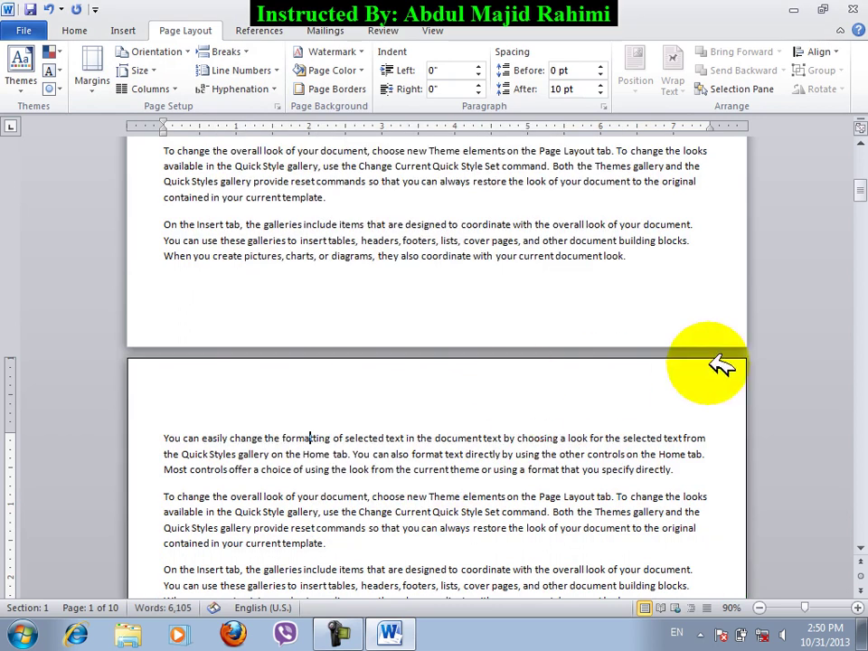
drag(860, 188, 860, 212)
scroll(362, 520, down, 2)
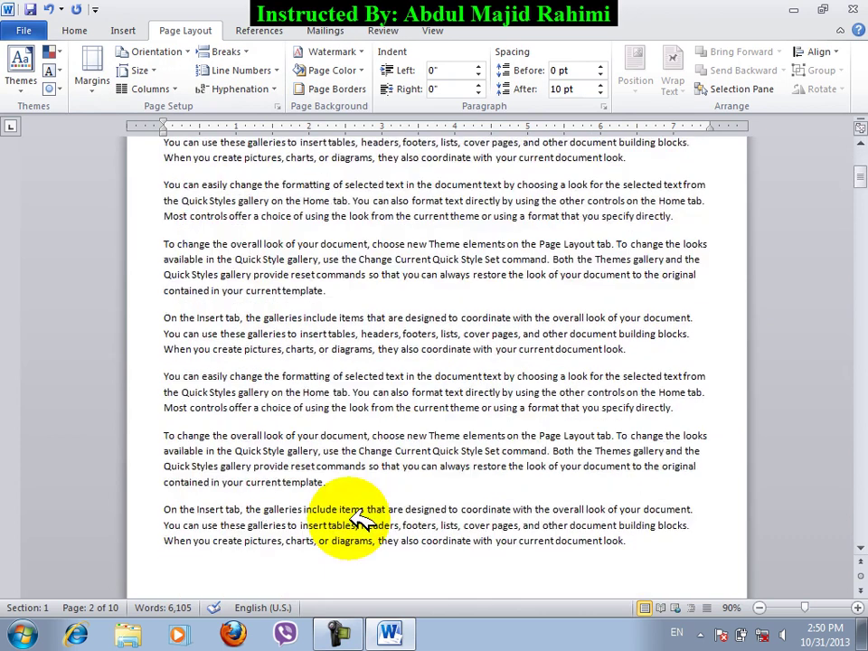
scroll(362, 521, up, 10)
scroll(340, 581, down, 20)
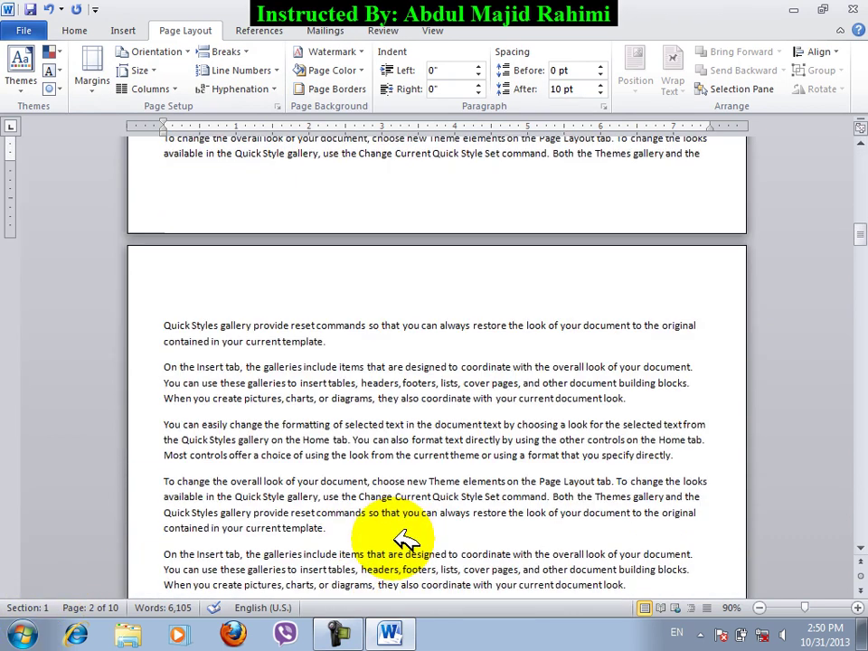
Insert a continuous section break after the paragraph at the top of page 3 that ends with "contained in your current template.".
click(328, 351)
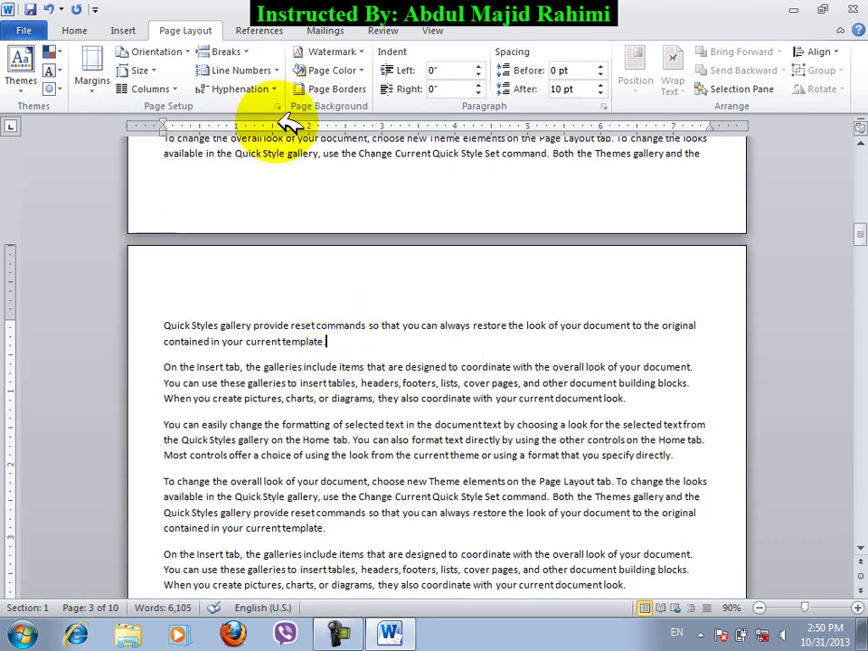
click(226, 52)
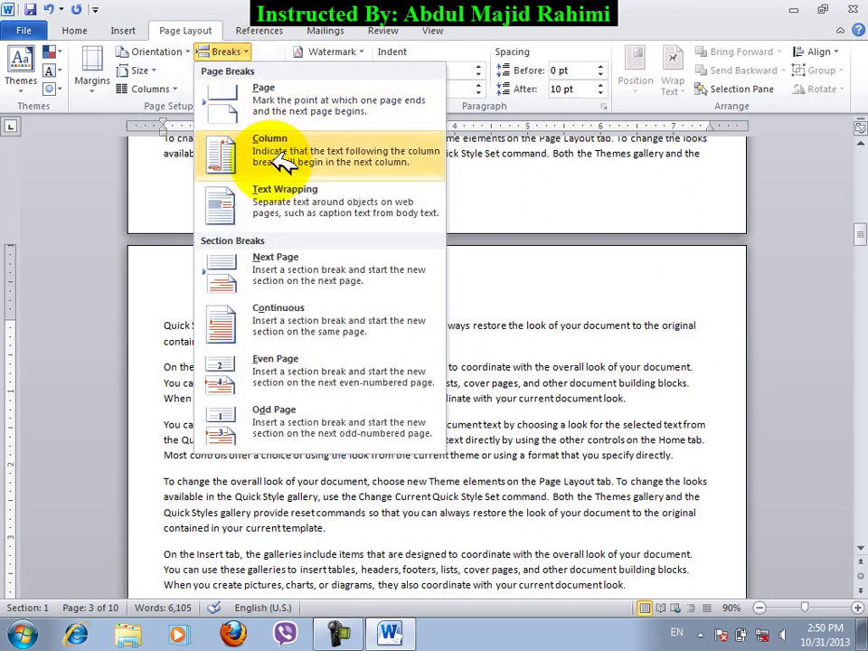
click(303, 321)
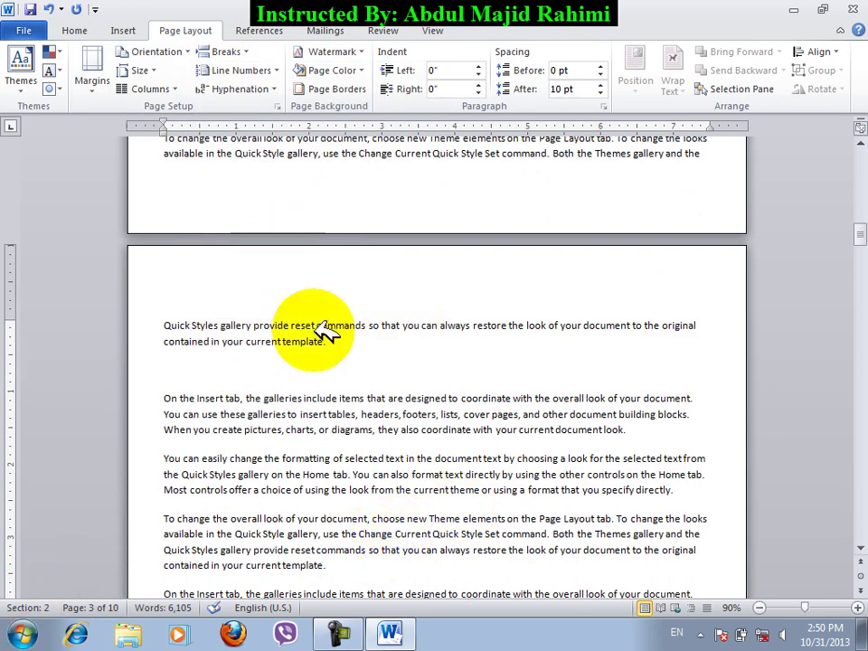
Apply the plain ½ pt box page border to This section.
scroll(378, 493, up, 7)
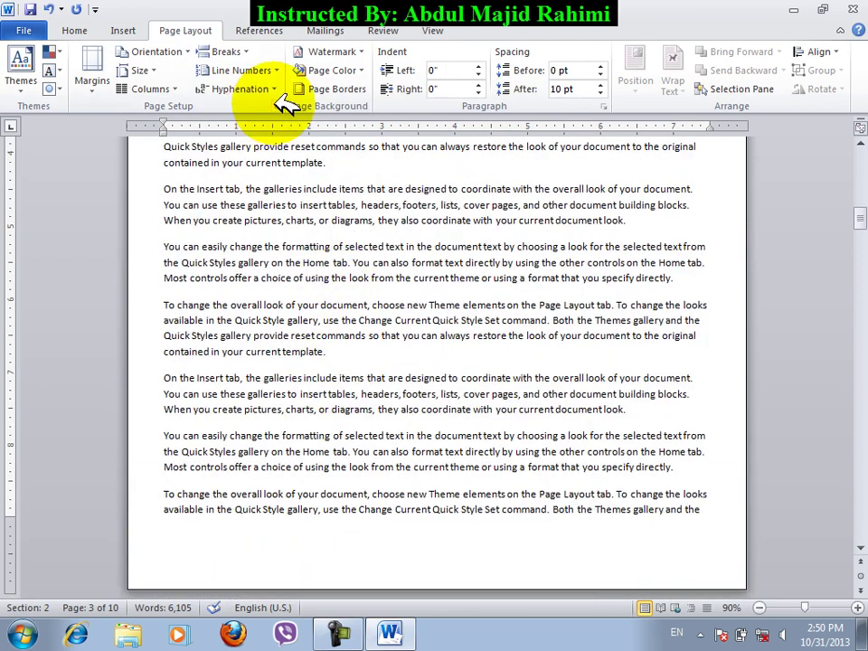
click(278, 105)
click(626, 523)
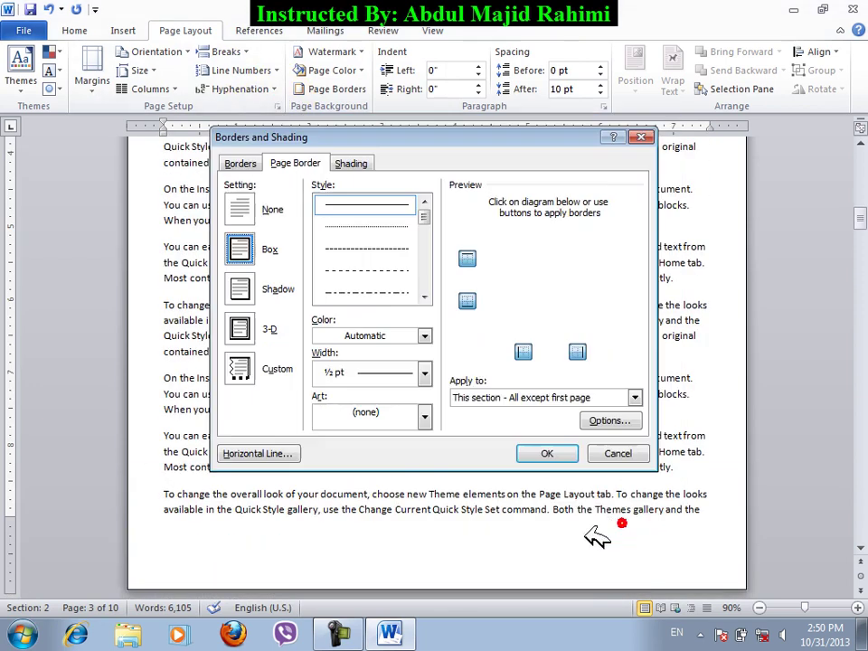
click(508, 398)
click(502, 422)
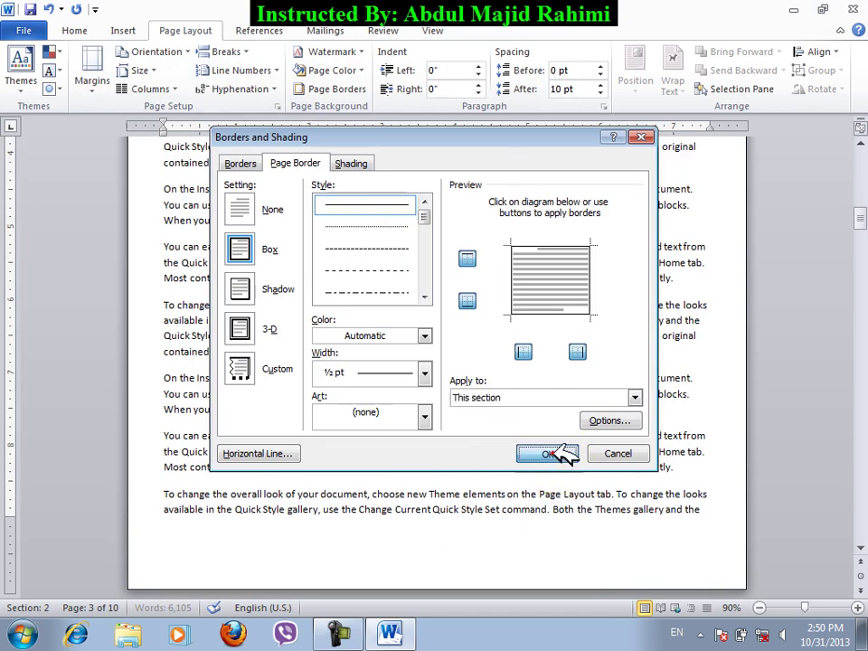
click(552, 453)
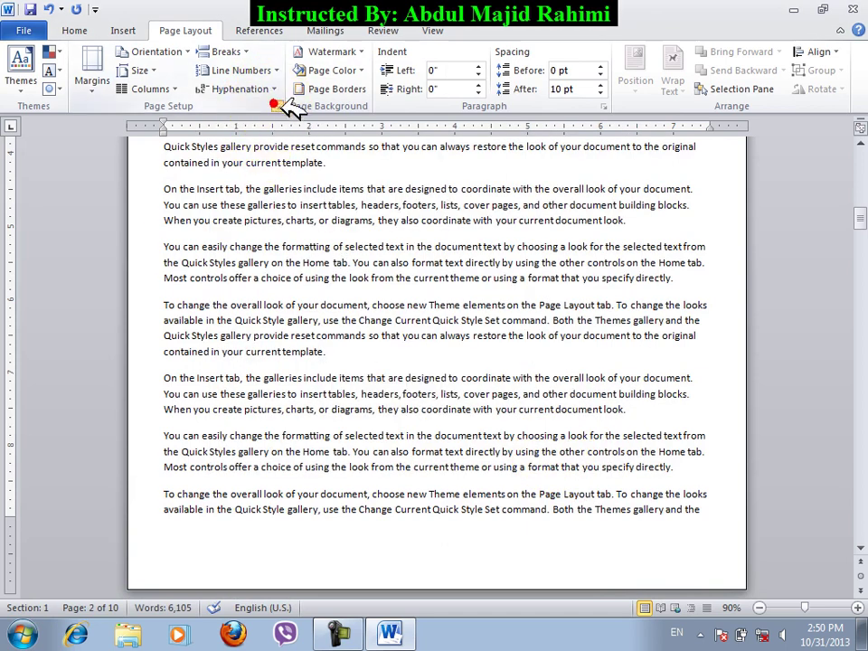
Apply the red apple art page border at 31 pt to This section and inspect where it ends in the document.
click(278, 105)
click(628, 521)
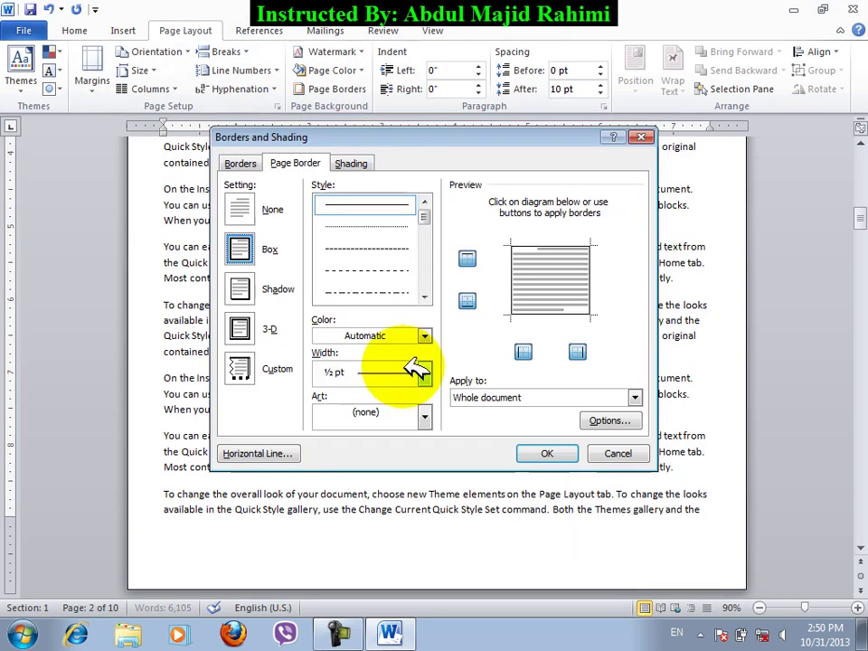
click(428, 415)
click(384, 465)
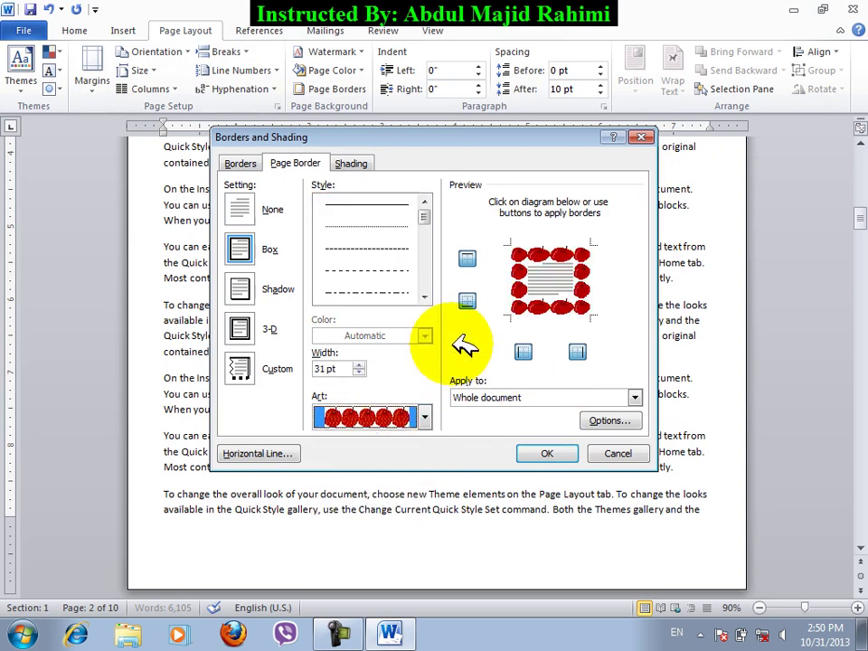
click(362, 368)
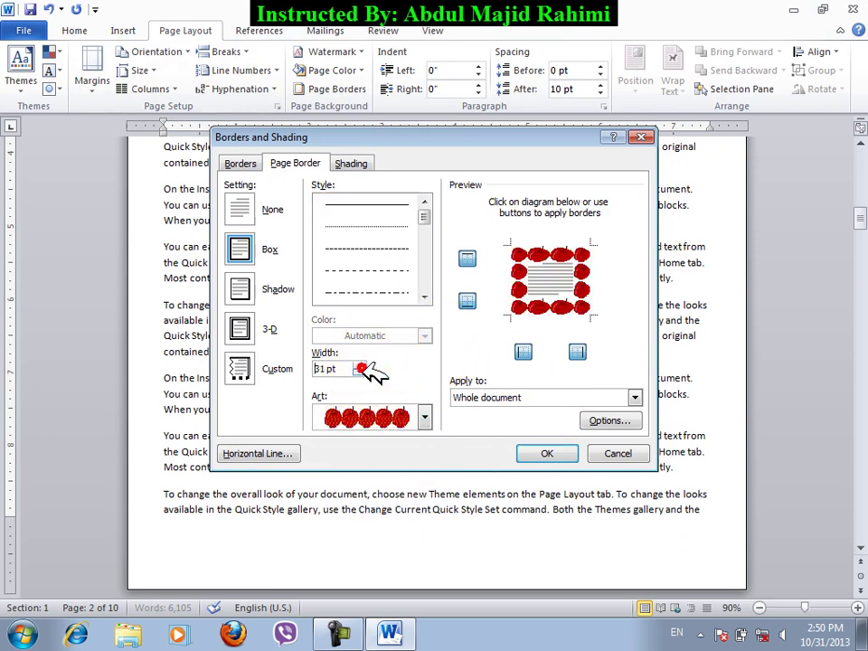
click(461, 401)
click(479, 424)
click(553, 455)
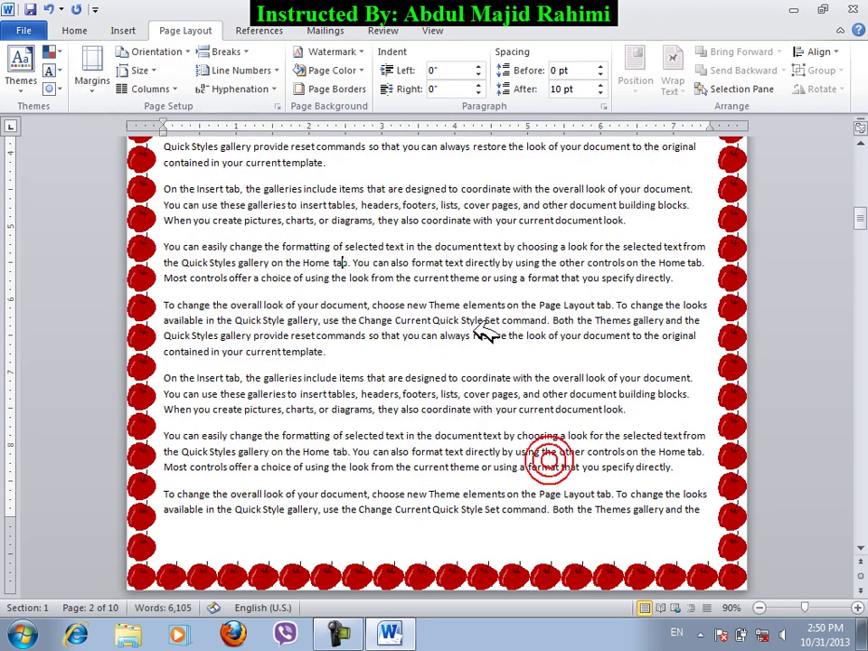
scroll(479, 335, up, 5)
scroll(450, 372, down, 15)
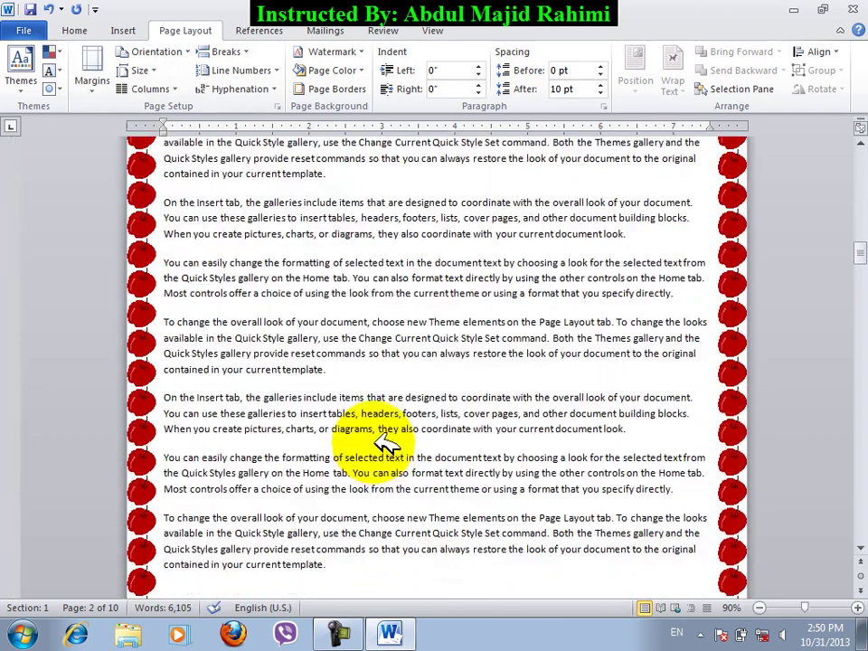
scroll(345, 423, up, 4)
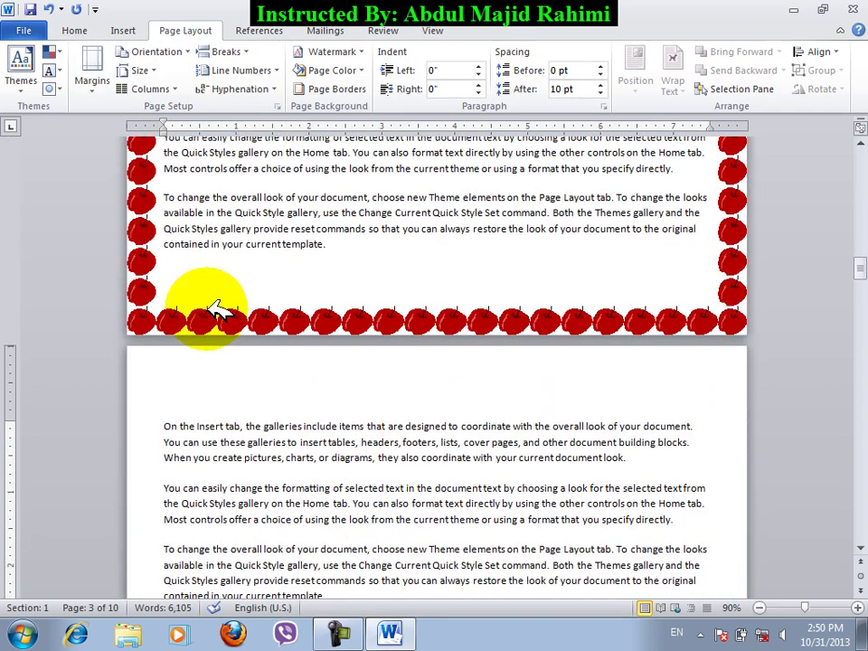
Undo the apple page border and check the pages from the beginning of the document.
key(ctrl+z)
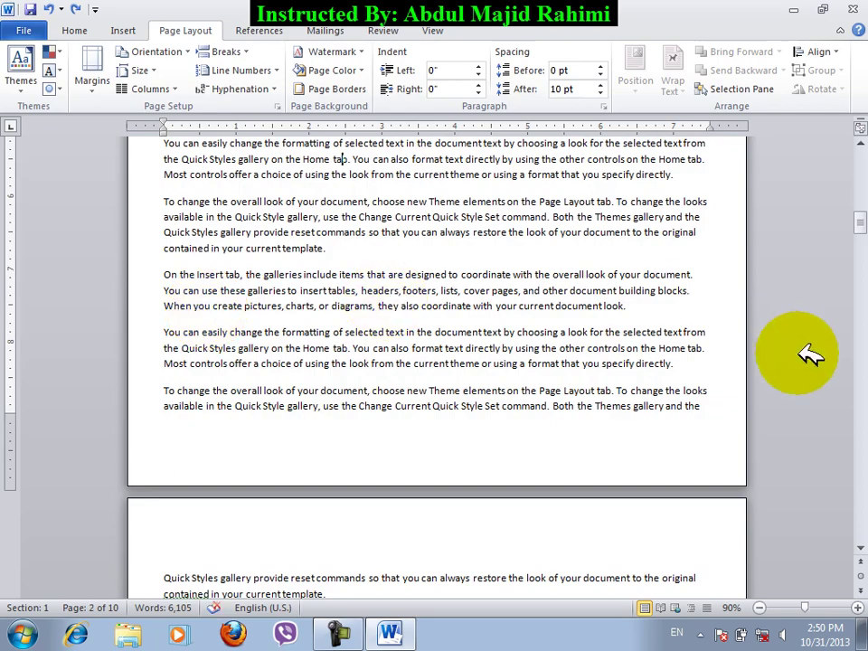
drag(863, 226, 862, 161)
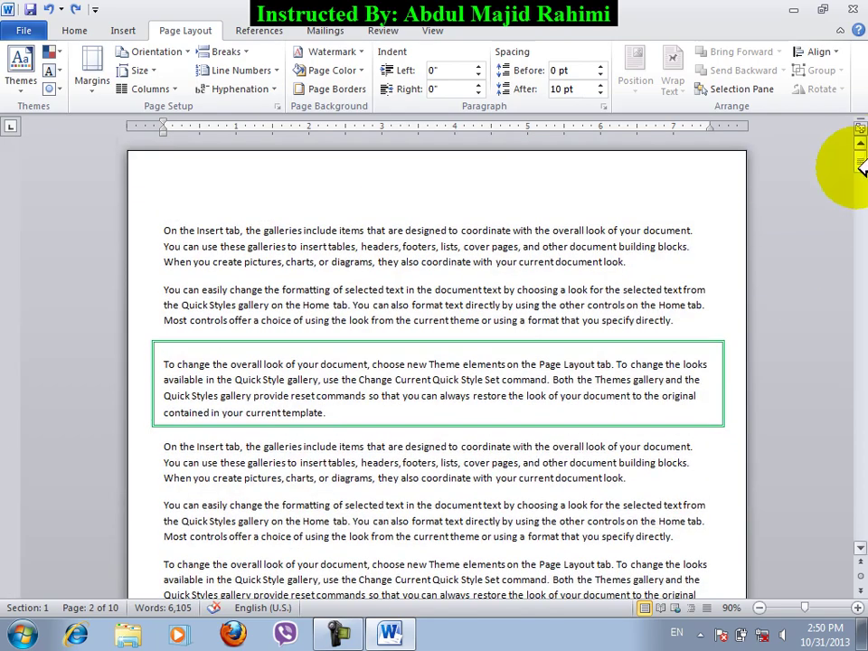
scroll(720, 395, down, 10)
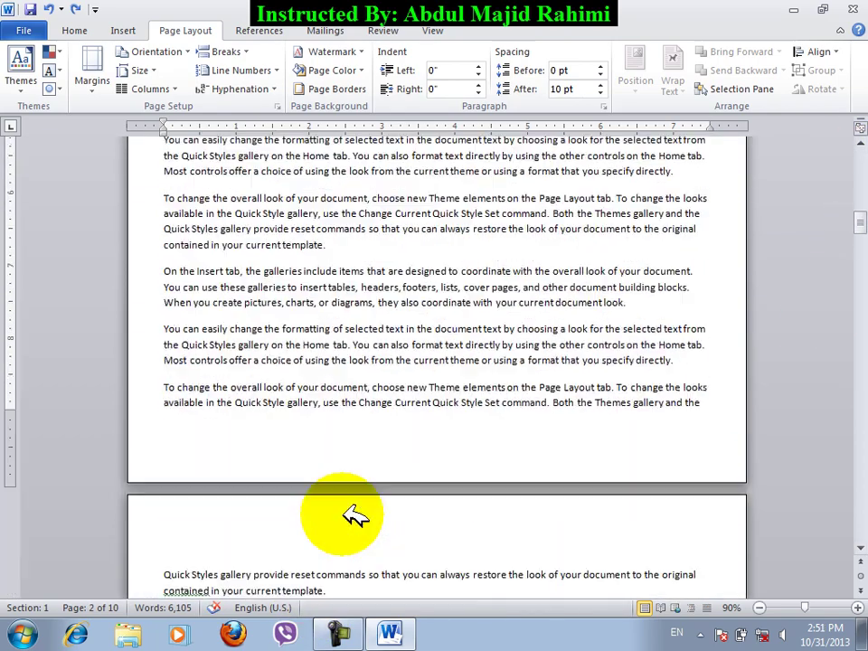
scroll(357, 496, down, 2)
Zoom out to 50% and insert a continuous section break before the first paragraph of page 2.
ctrl+scroll(358, 475, down, 4)
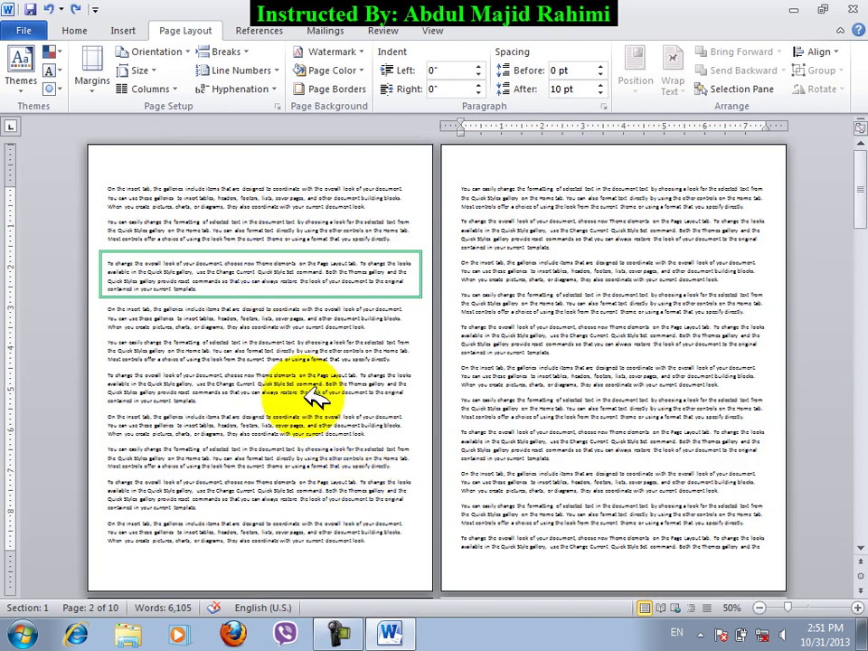
drag(659, 329, 692, 446)
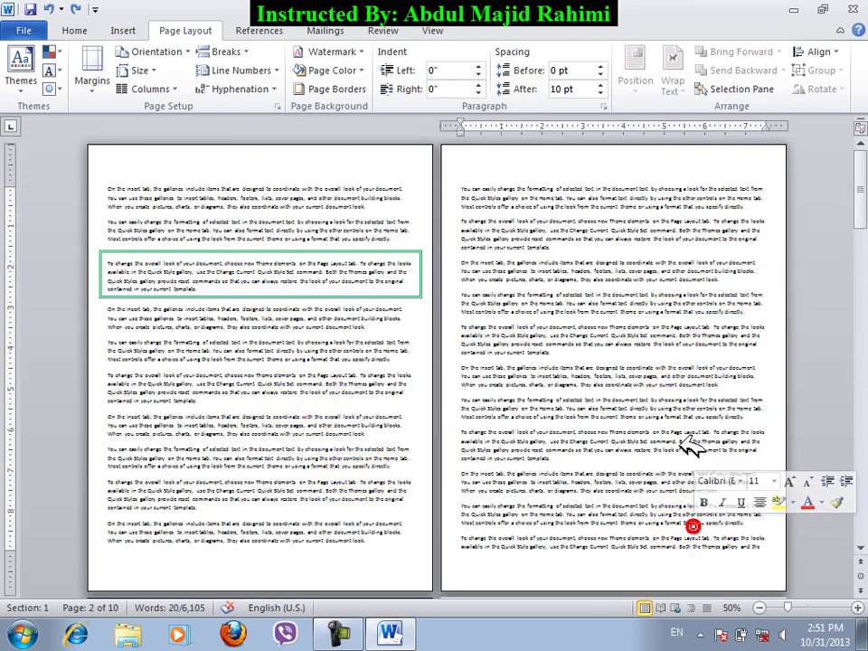
click(670, 431)
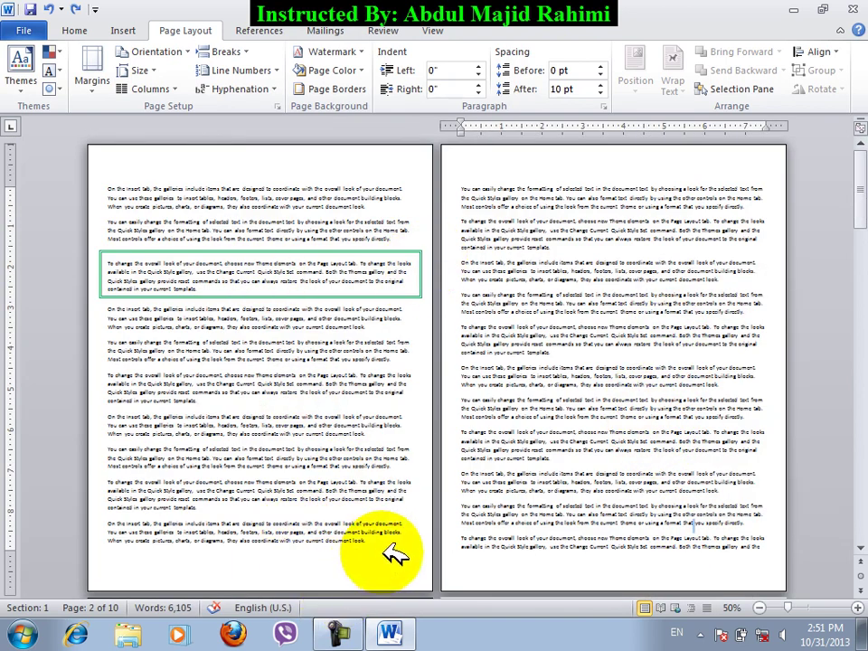
click(385, 596)
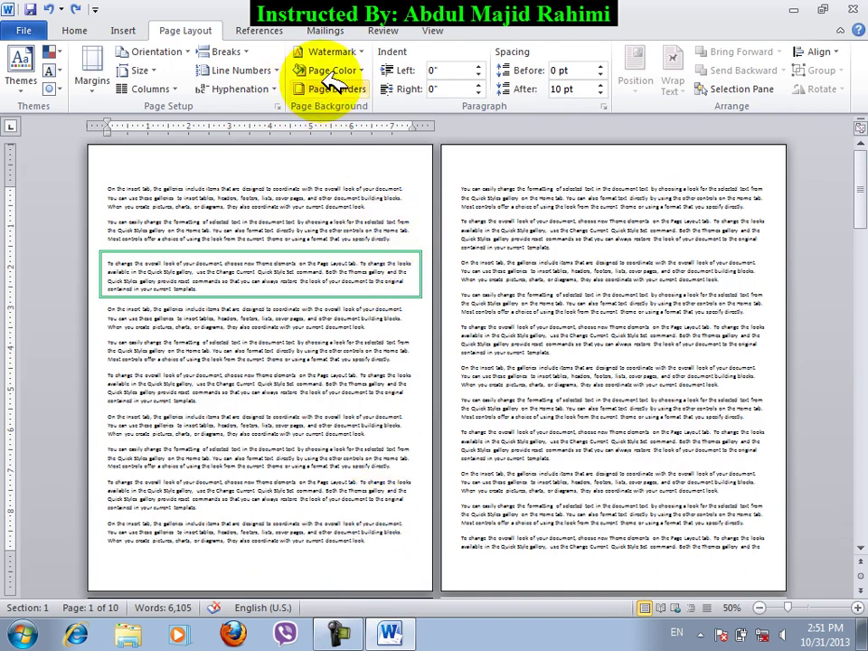
click(461, 185)
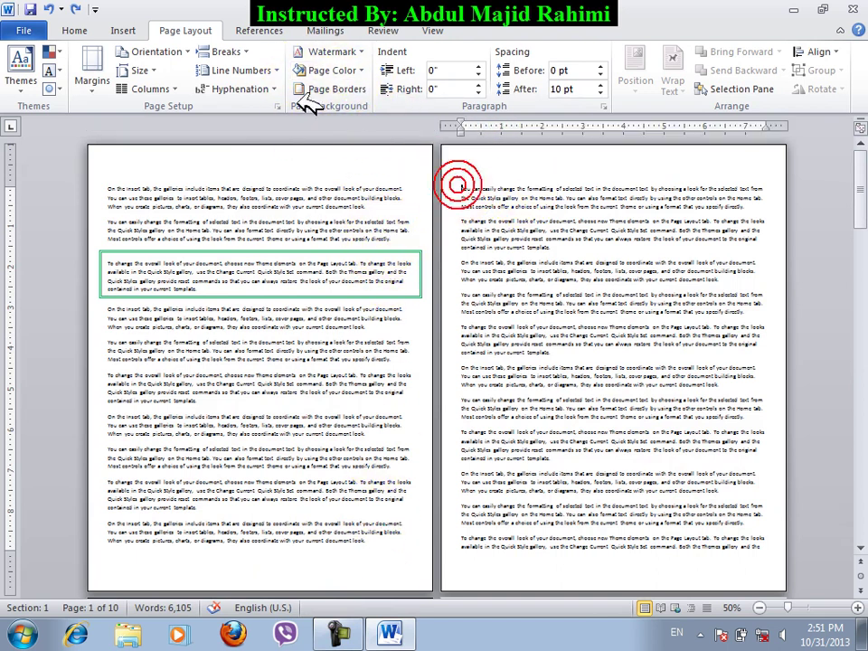
click(226, 52)
click(267, 312)
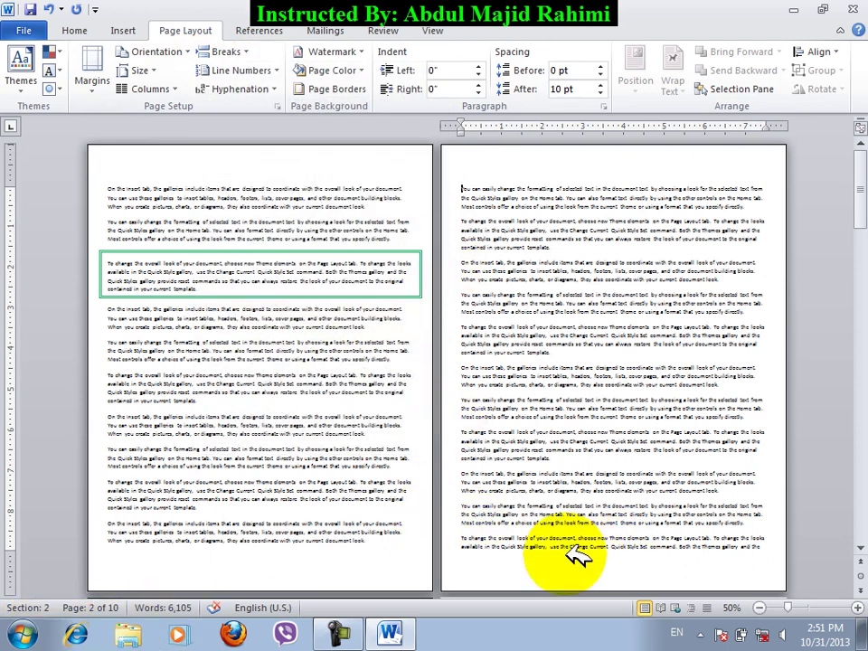
Insert a continuous section break at the end of the last text line on page 2.
click(767, 545)
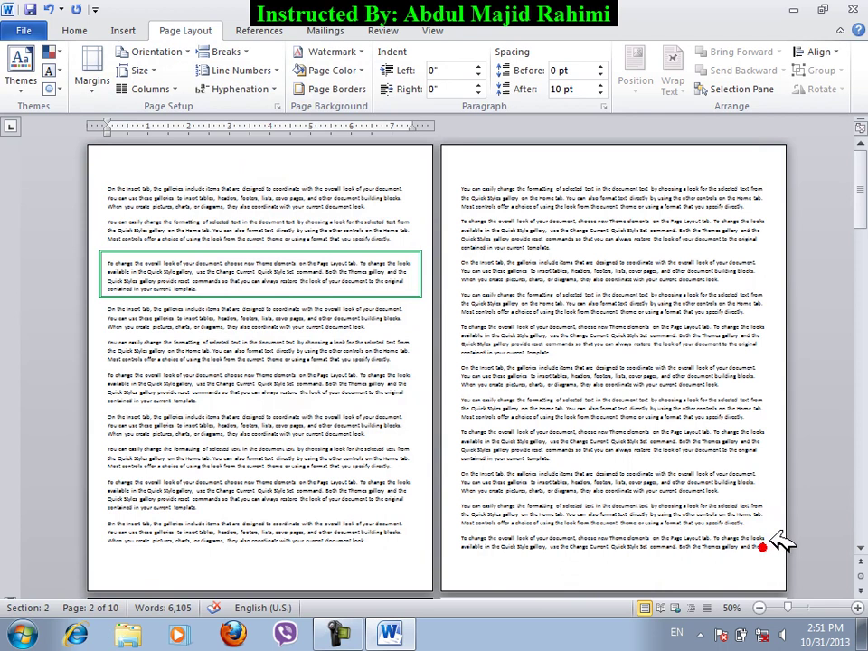
click(154, 88)
click(239, 50)
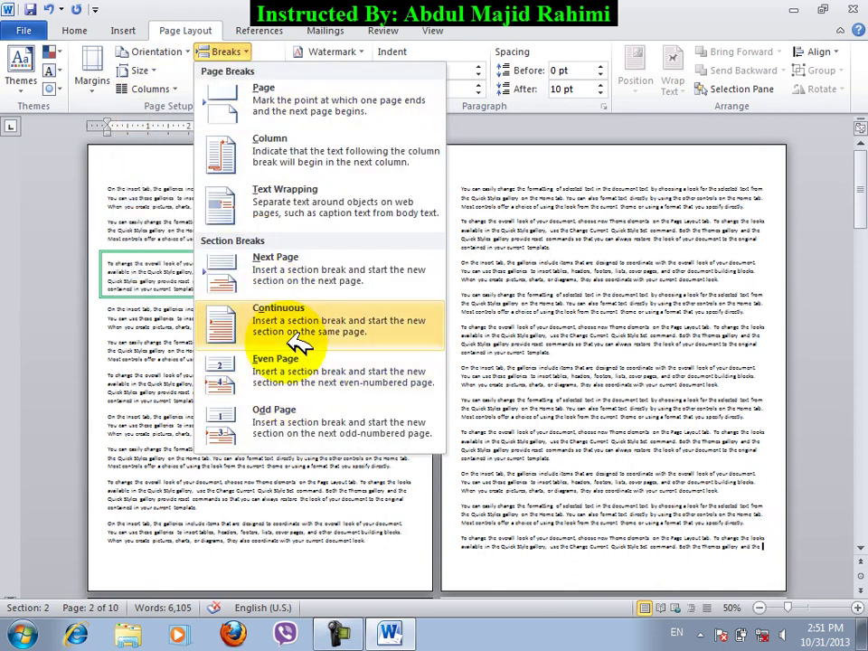
click(298, 327)
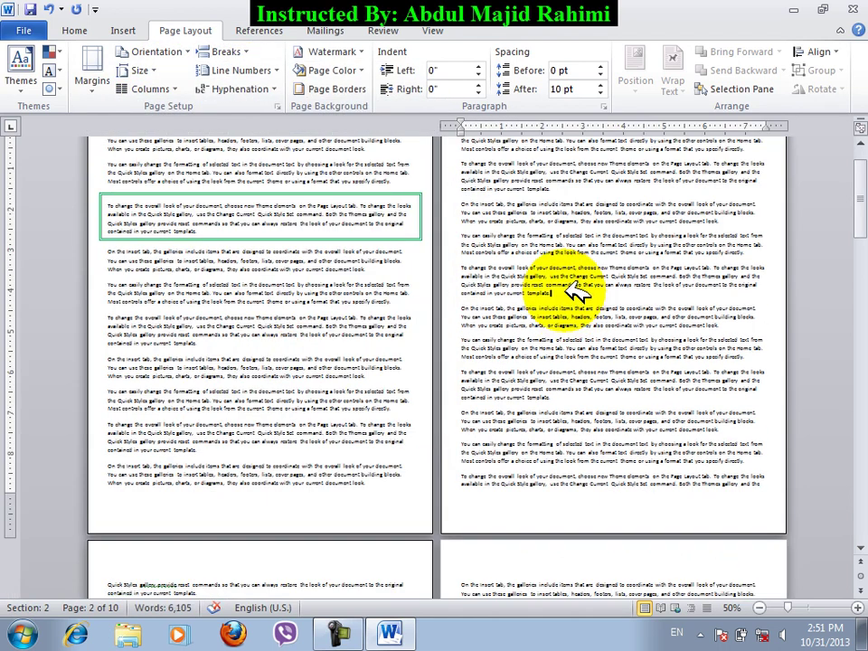
Try the red apple art page border at 31 pt on the whole document and undo it.
click(278, 107)
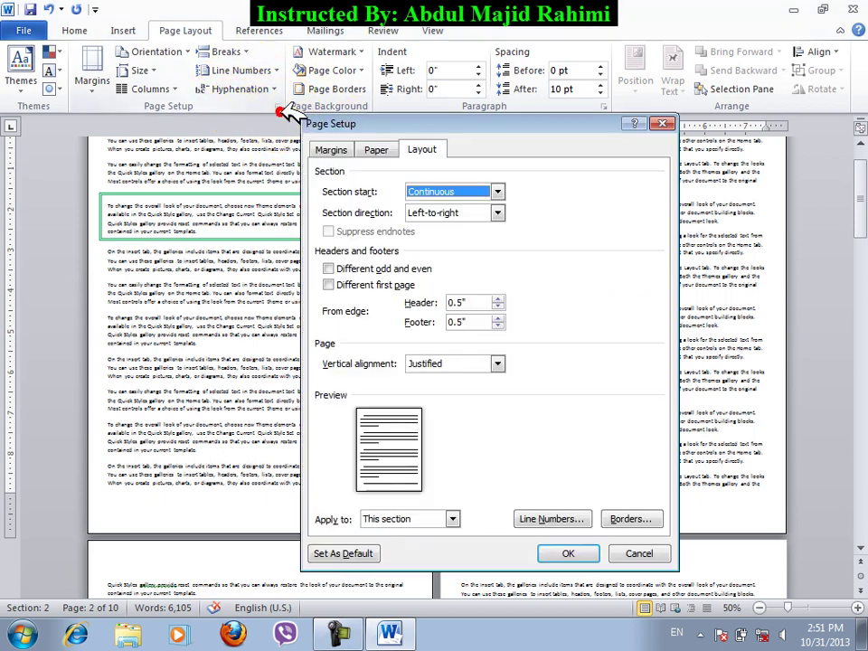
click(652, 518)
click(411, 413)
click(399, 461)
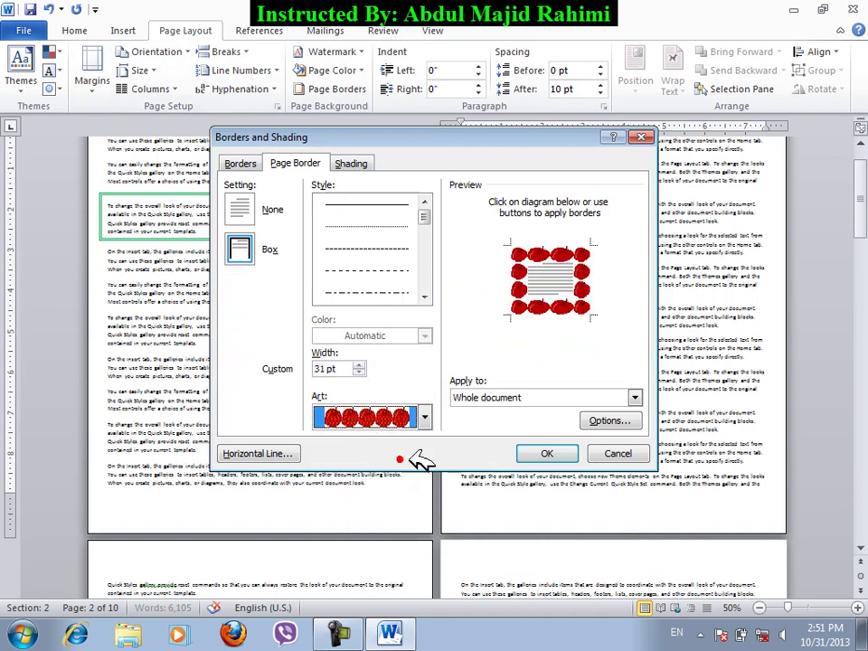
click(547, 454)
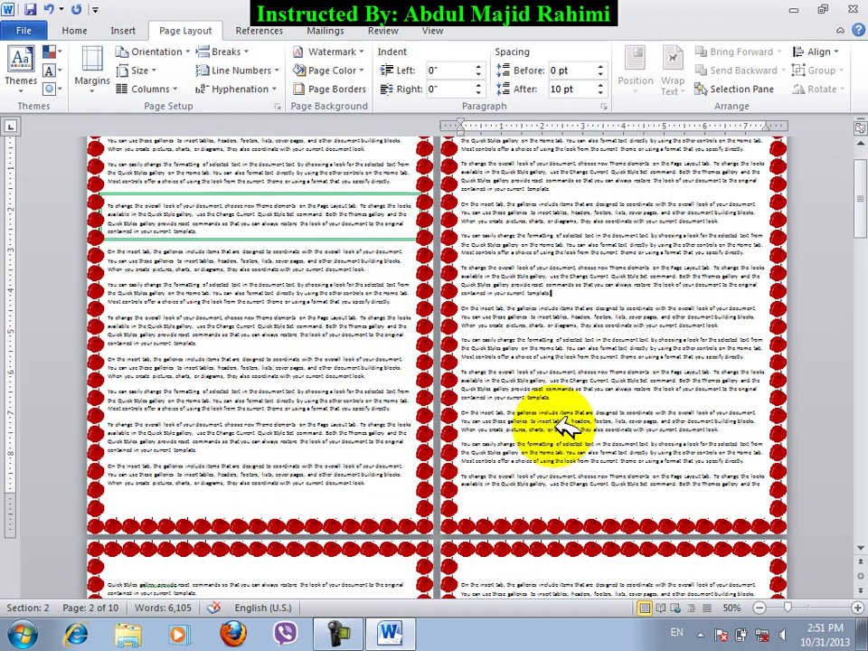
key(ctrl+z)
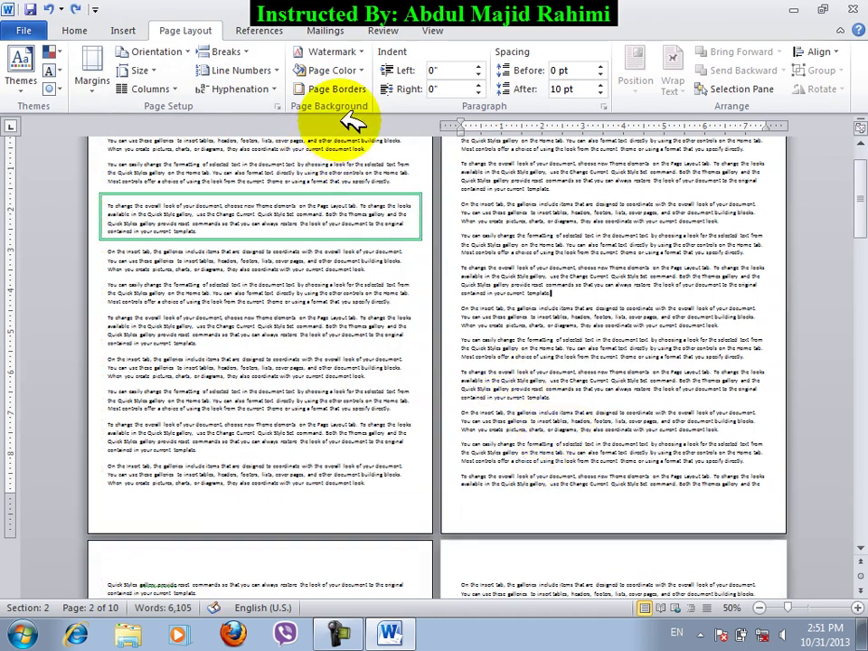
click(314, 88)
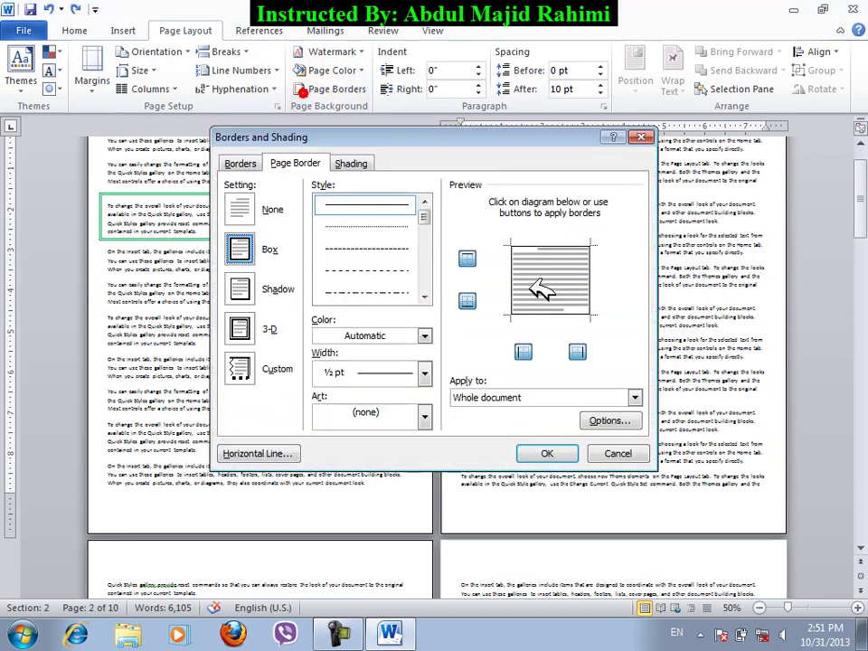
click(596, 400)
click(561, 453)
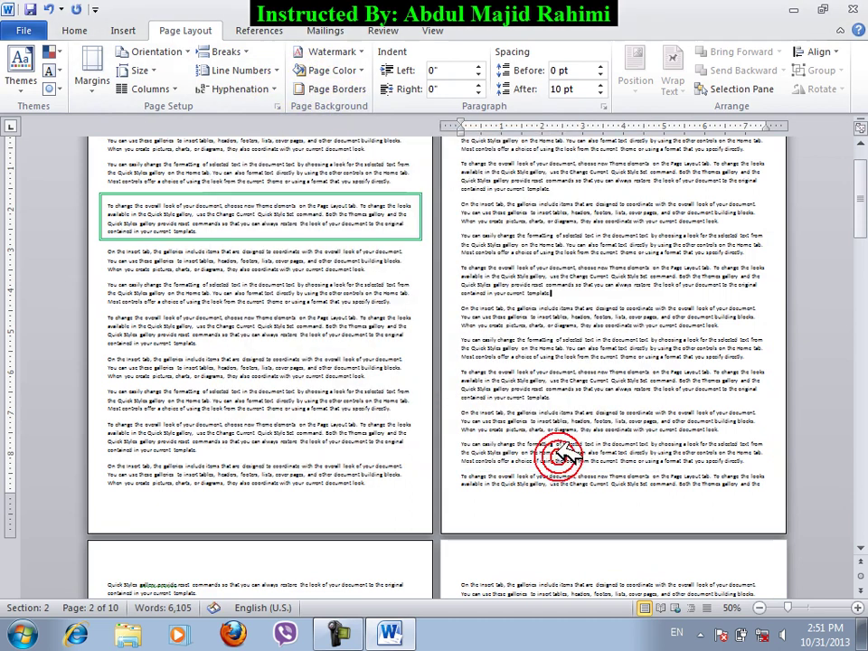
Apply the red apple art page border at 31 pt to This section and inspect page 2 up close.
click(351, 91)
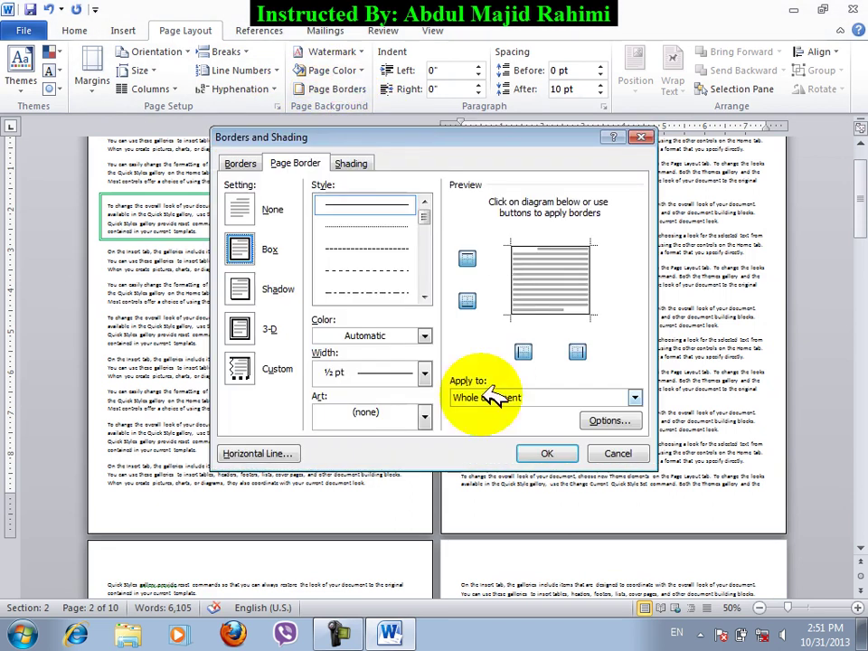
click(424, 417)
click(394, 468)
click(495, 398)
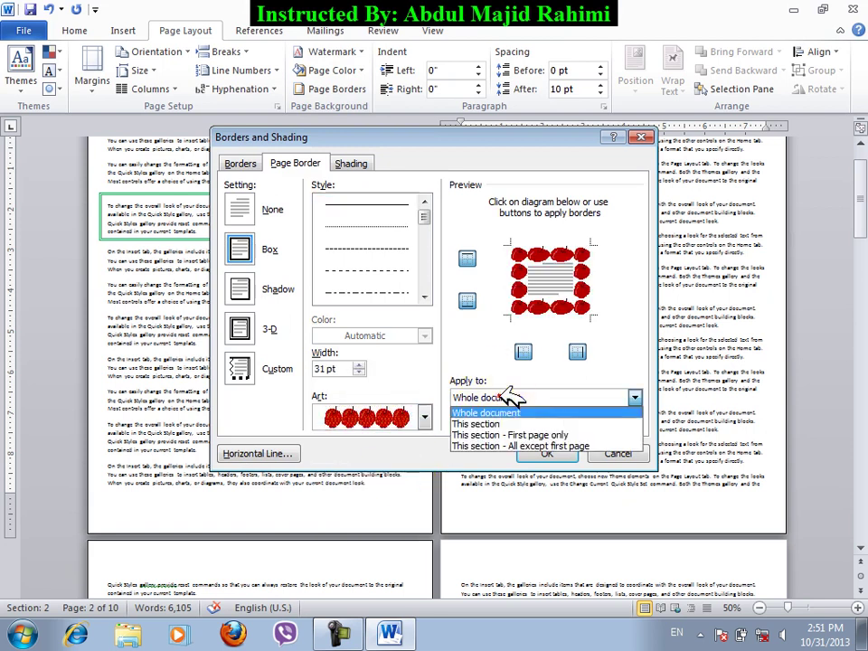
click(498, 424)
click(547, 453)
scroll(624, 253, up, 2)
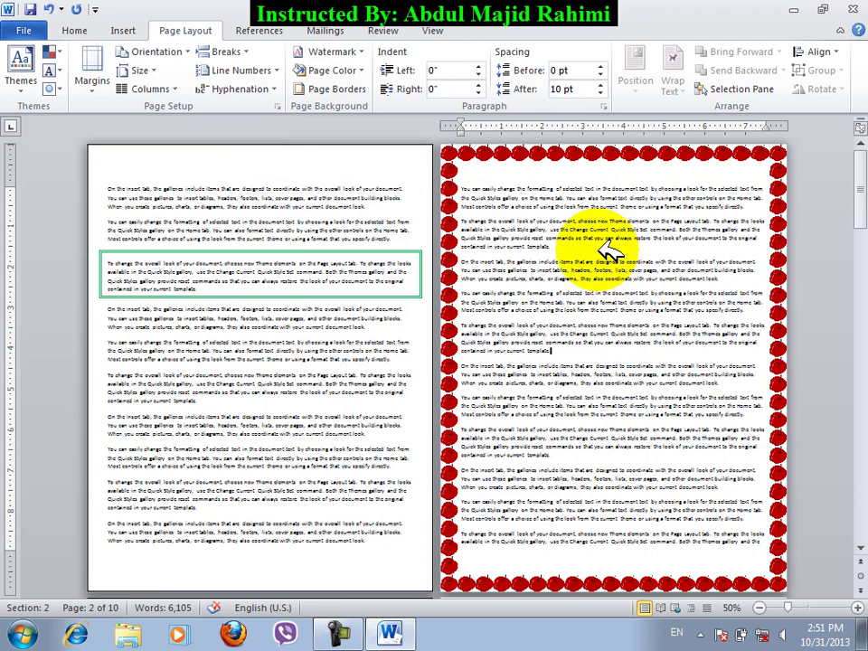
ctrl+scroll(612, 252, up, 4)
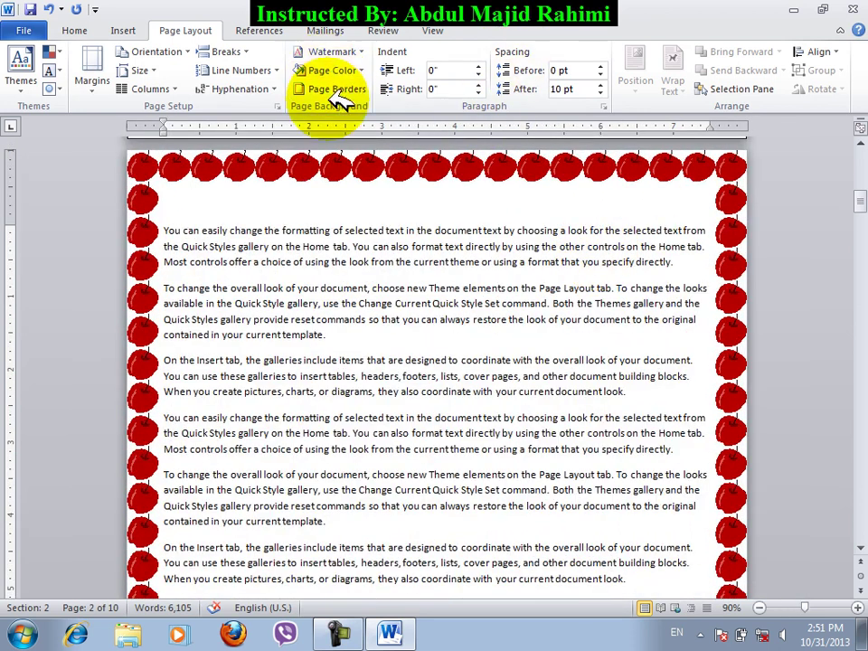